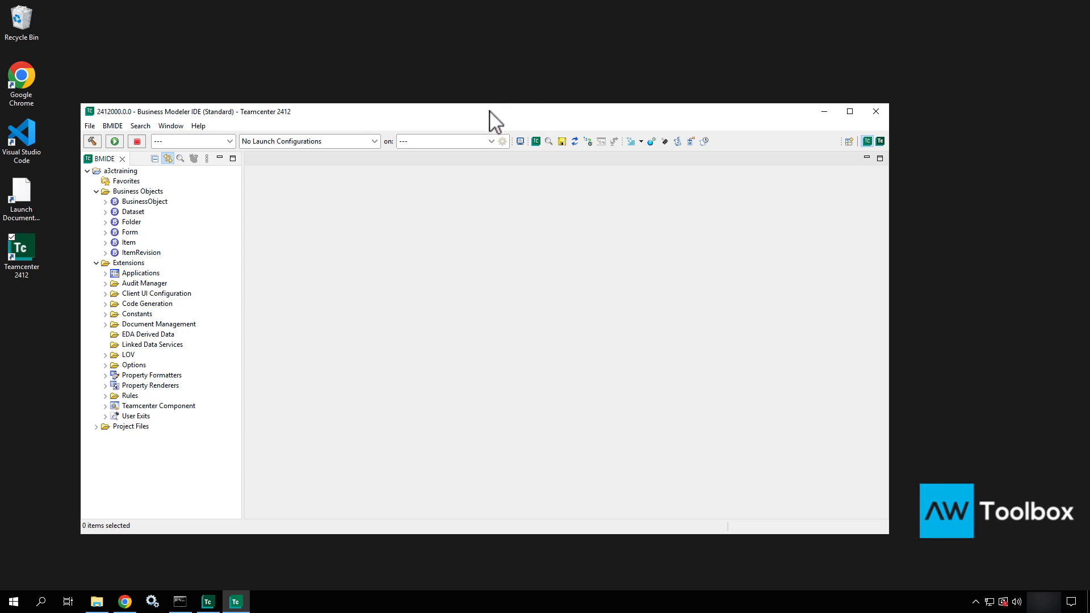
Expand the a3ctraining project's Project Files and select the wntx64 output folder to examine the project's file structure.
{"action": "left_click_drag", "start_coordinate": [492, 104], "coordinate": [525, 86]}
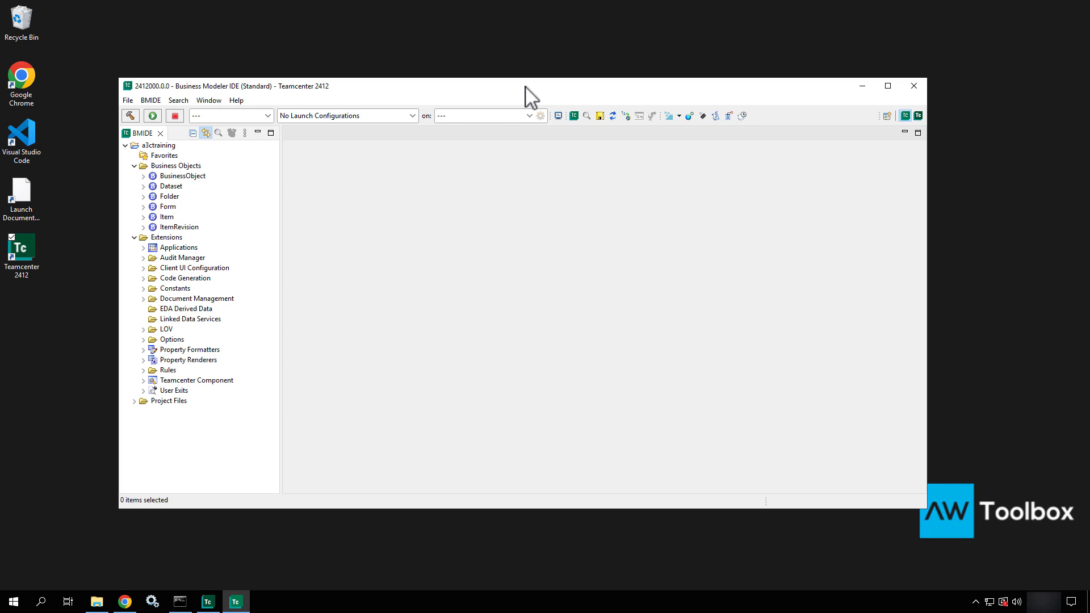
{"action": "left_click_drag", "start_coordinate": [525, 87], "coordinate": [512, 122]}
{"action": "left_click", "coordinate": [146, 182]}
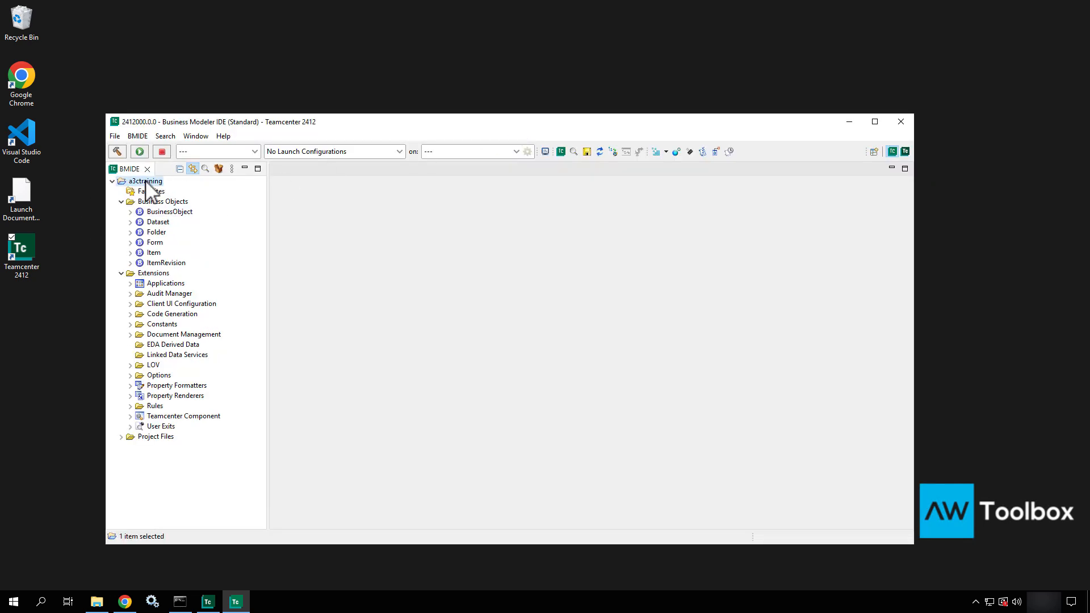
{"action": "left_click", "coordinate": [121, 436]}
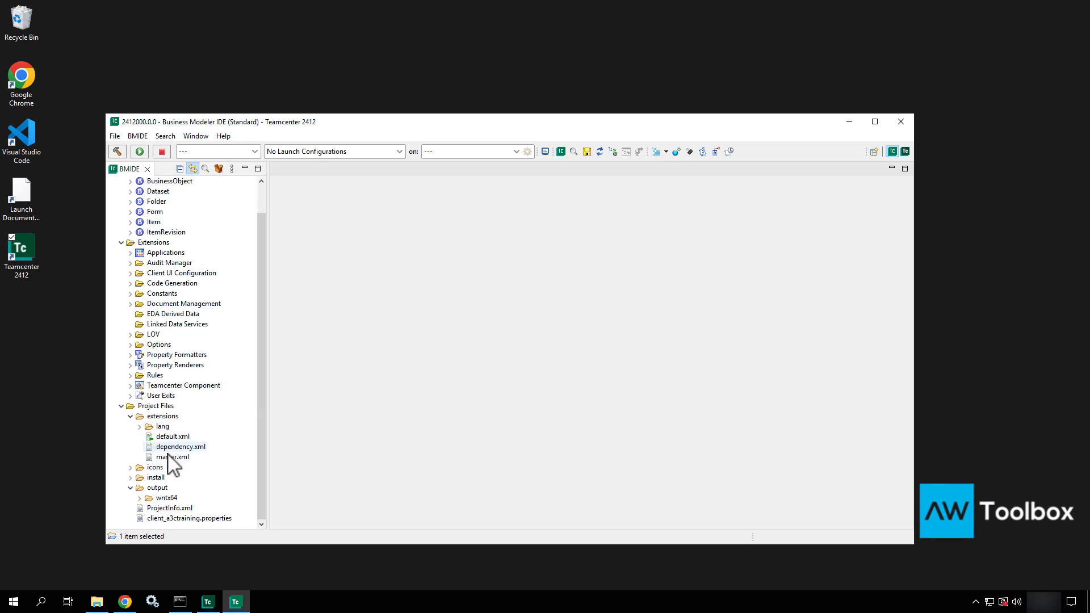
{"action": "left_click", "coordinate": [159, 498]}
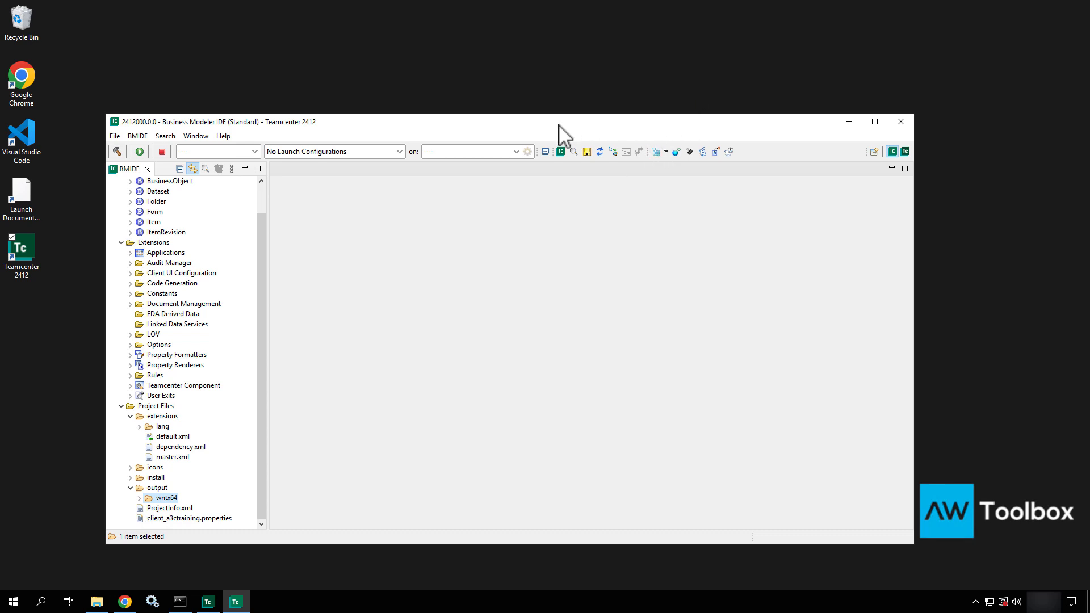
{"action": "left_click_drag", "start_coordinate": [542, 121], "coordinate": [709, 15]}
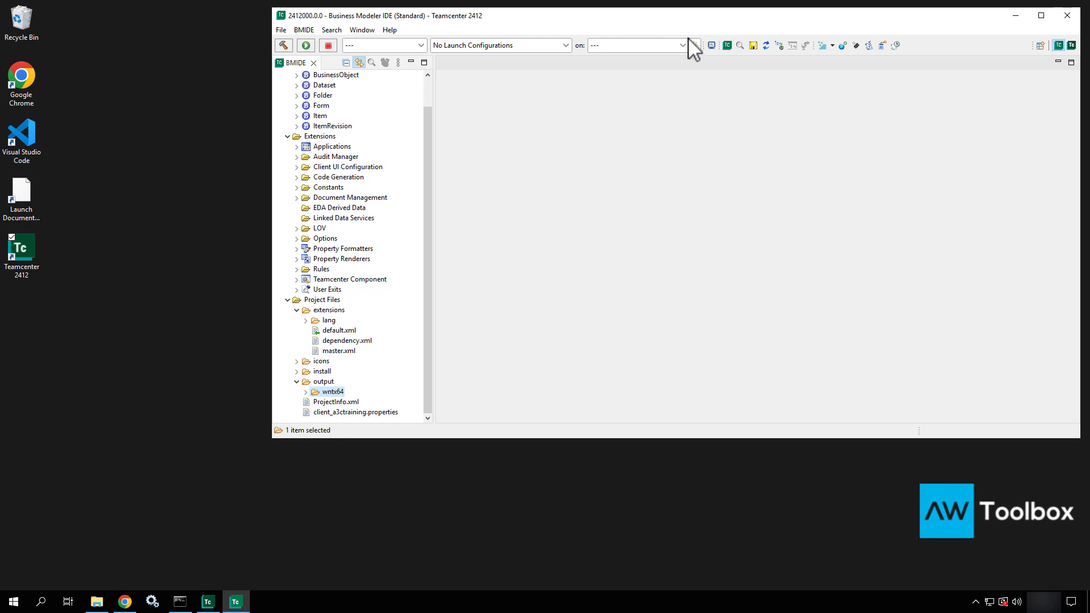
{"action": "left_click_drag", "start_coordinate": [704, 14], "coordinate": [489, 123]}
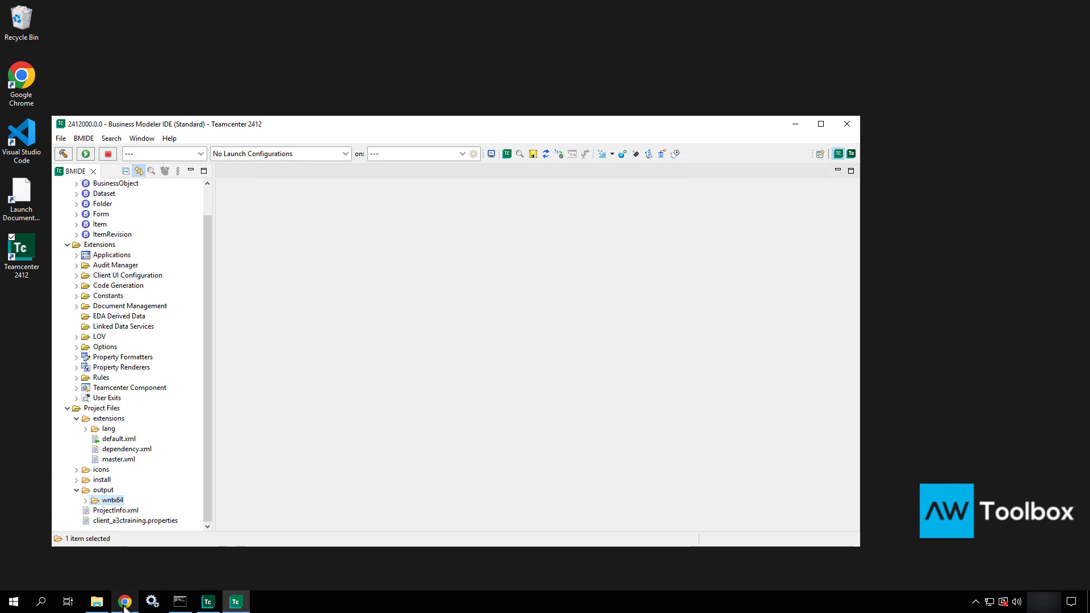
Switch to Deployment Center in Chrome and review the available Business Modeler IDE component variants.
{"action": "mouse_move", "coordinate": [126, 606]}
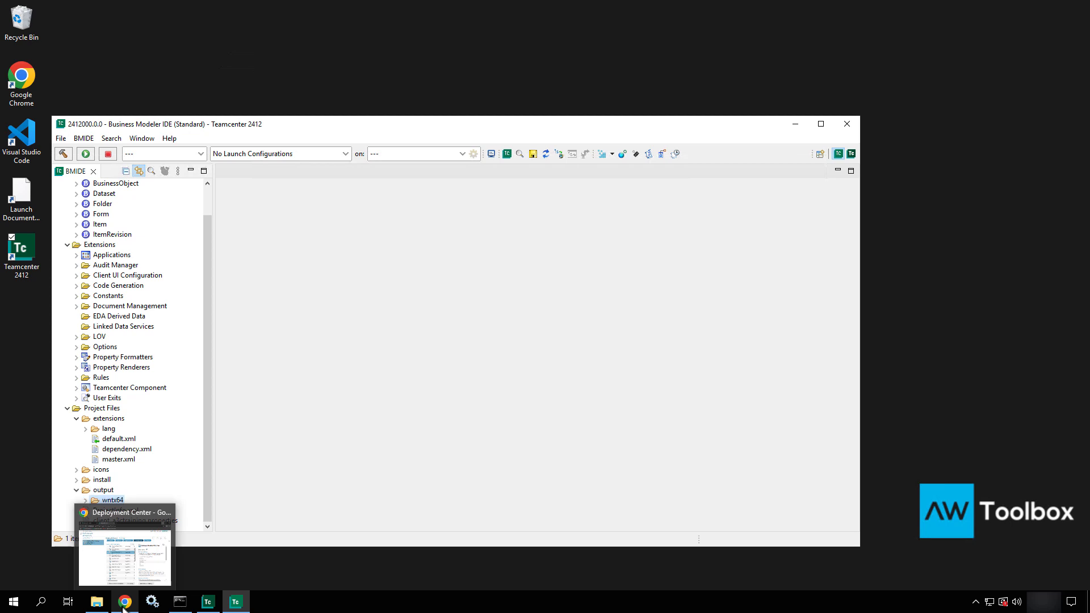
{"action": "left_click", "coordinate": [124, 606]}
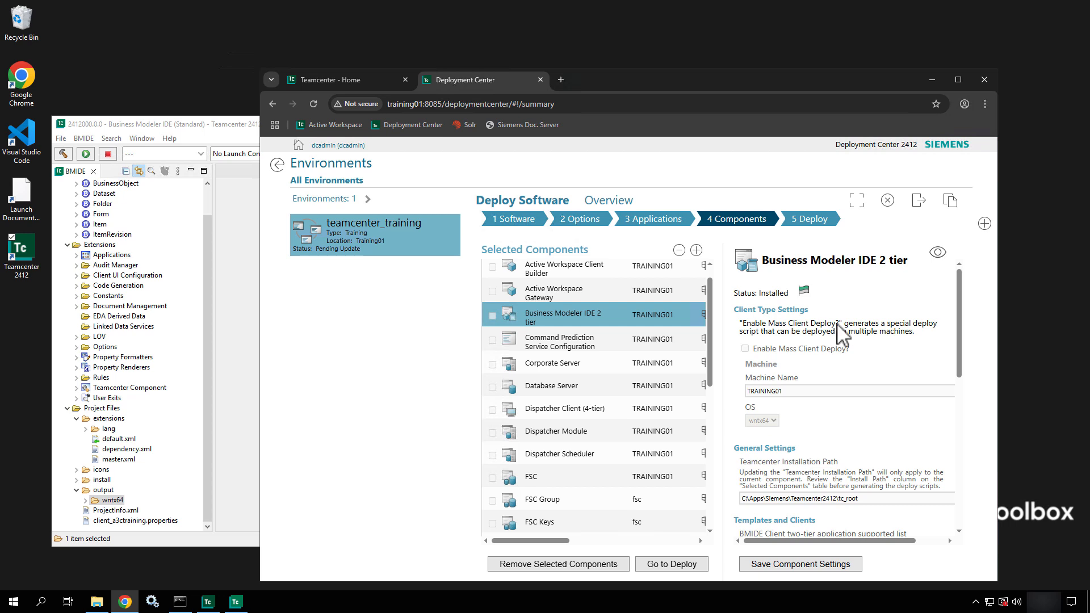
{"action": "left_click", "coordinate": [696, 251]}
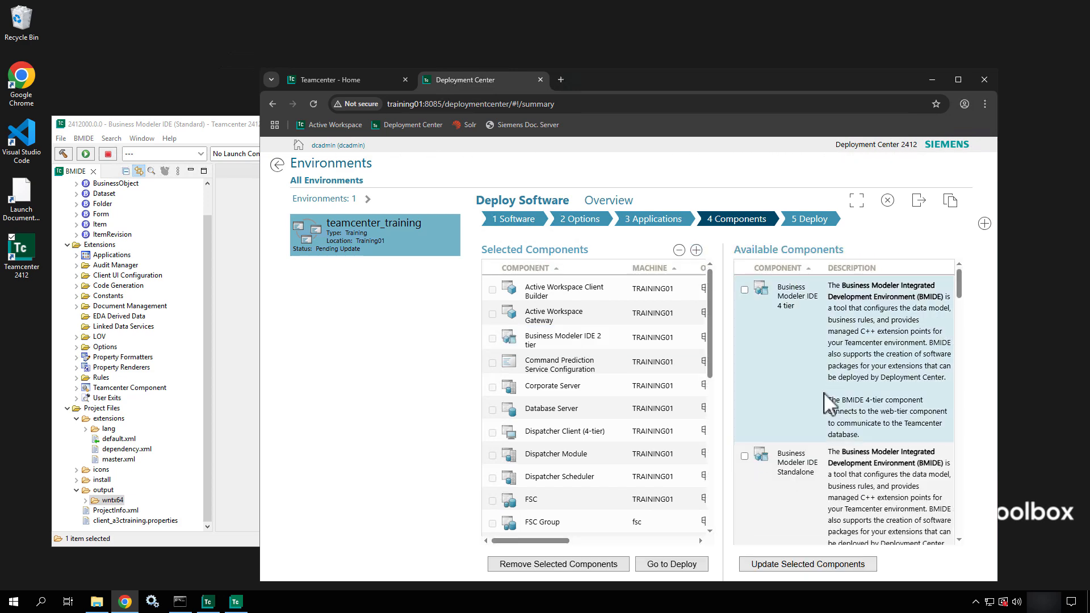
{"action": "scroll", "coordinate": [824, 393], "scroll_direction": "down", "scroll_amount": 15}
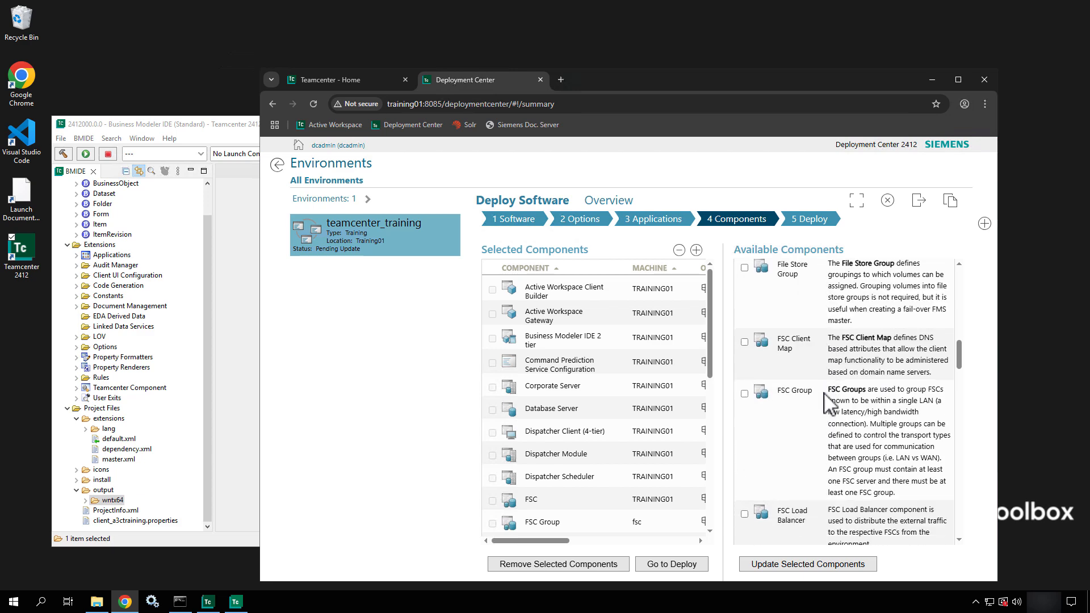
{"action": "scroll", "coordinate": [824, 393], "scroll_direction": "up", "scroll_amount": 15}
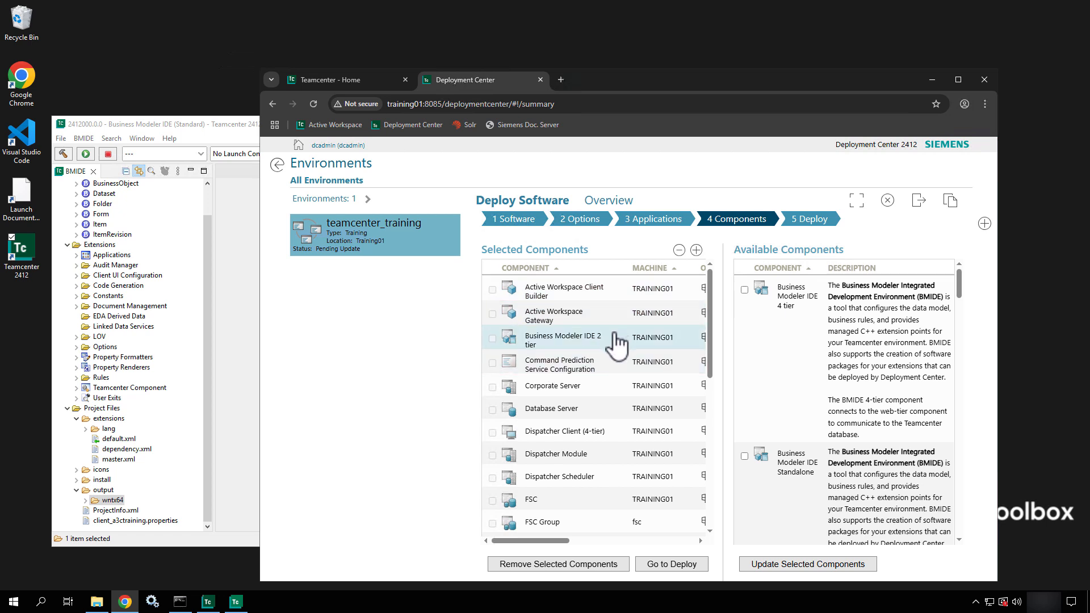
{"action": "left_click", "coordinate": [932, 80]}
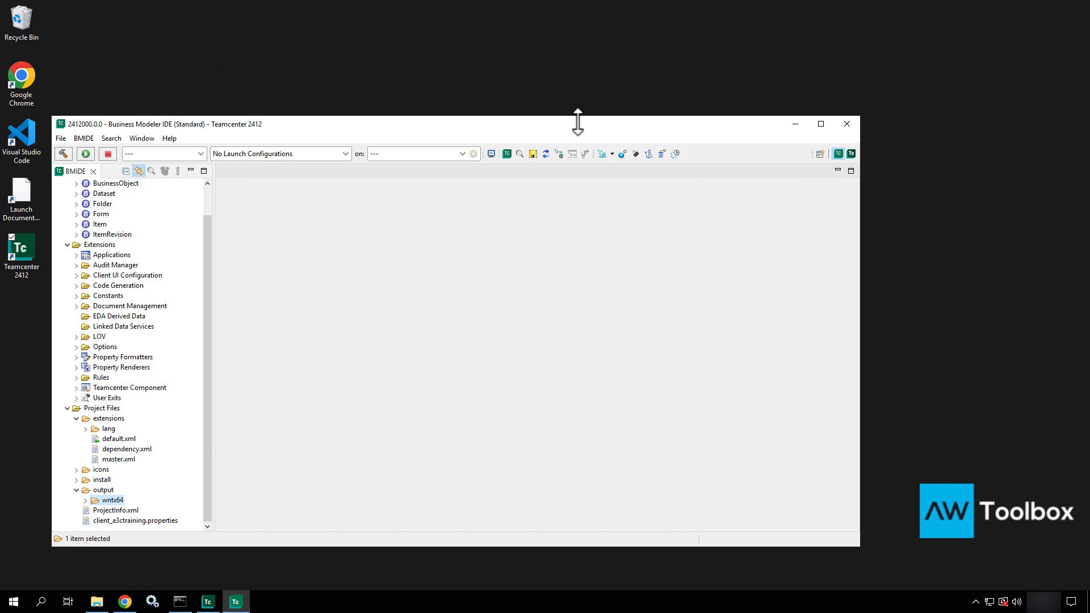
Collapse Extensions and Project Files in the a3ctraining tree, leaving only Business Objects expanded.
{"action": "left_click_drag", "start_coordinate": [577, 122], "coordinate": [663, 109]}
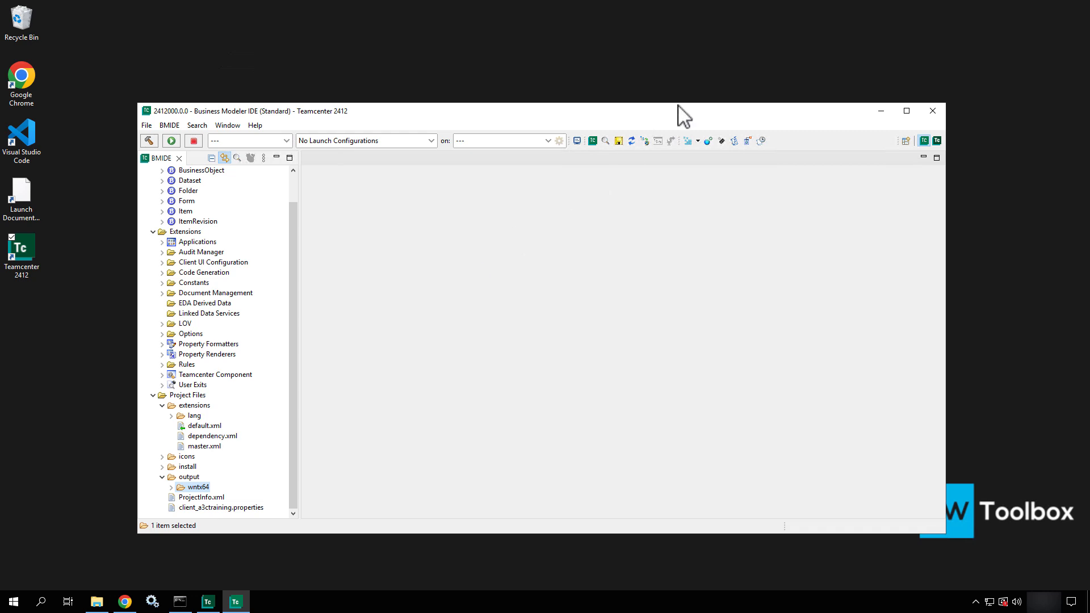
{"action": "left_click_drag", "start_coordinate": [674, 113], "coordinate": [620, 138]}
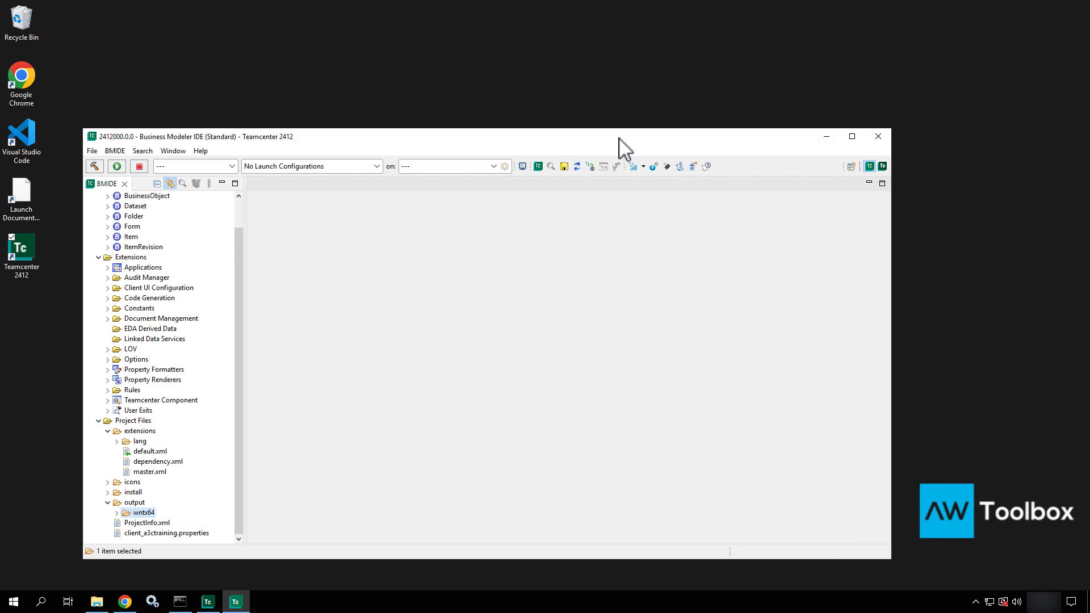
{"action": "left_click_drag", "start_coordinate": [243, 275], "coordinate": [245, 240]}
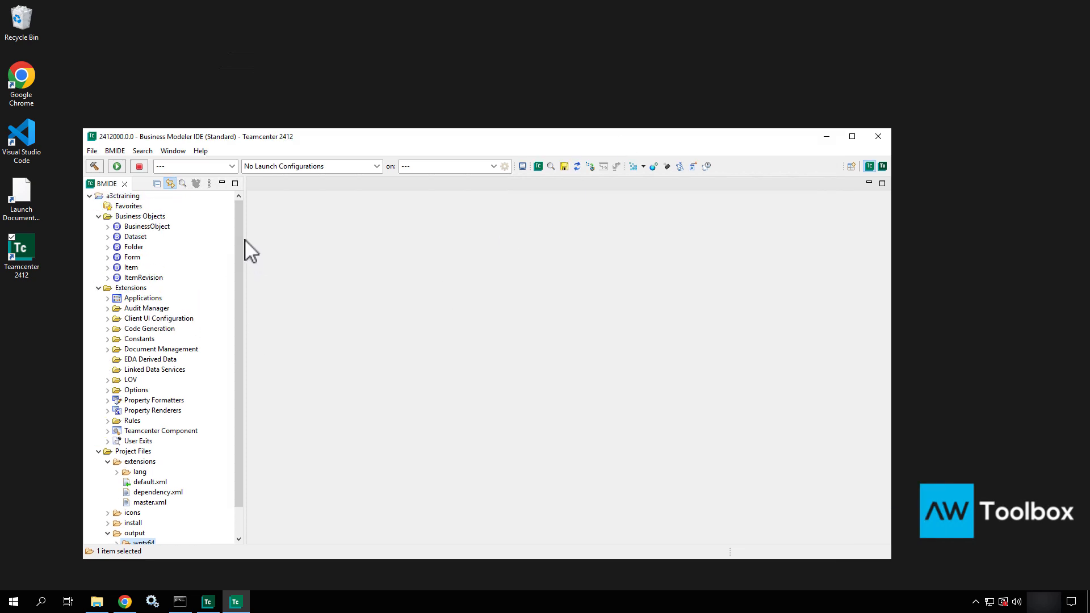
{"action": "left_click", "coordinate": [99, 216]}
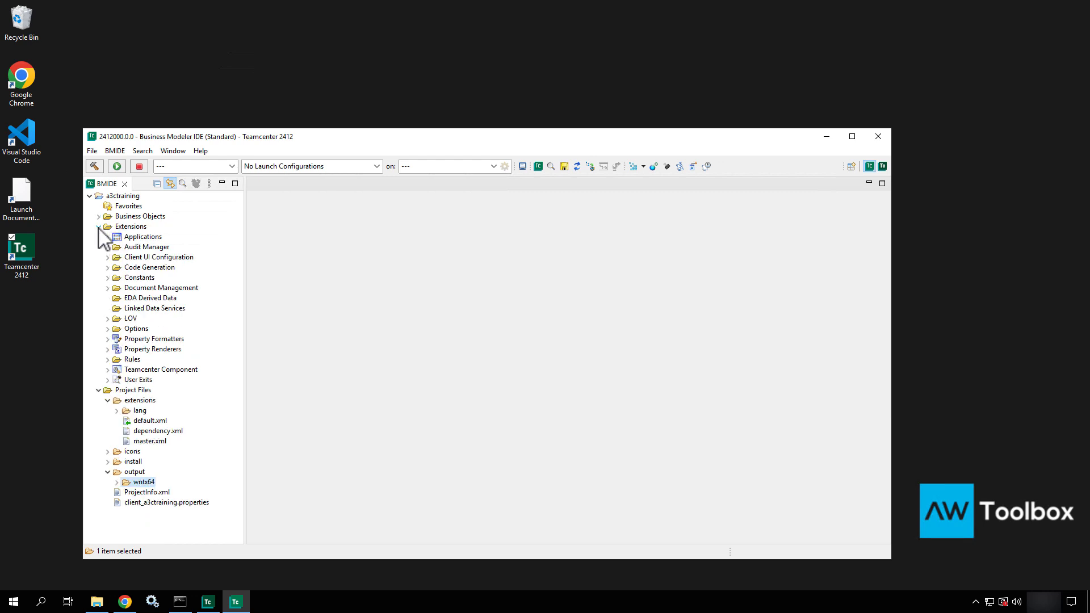
{"action": "left_click", "coordinate": [99, 227]}
{"action": "left_click", "coordinate": [98, 237]}
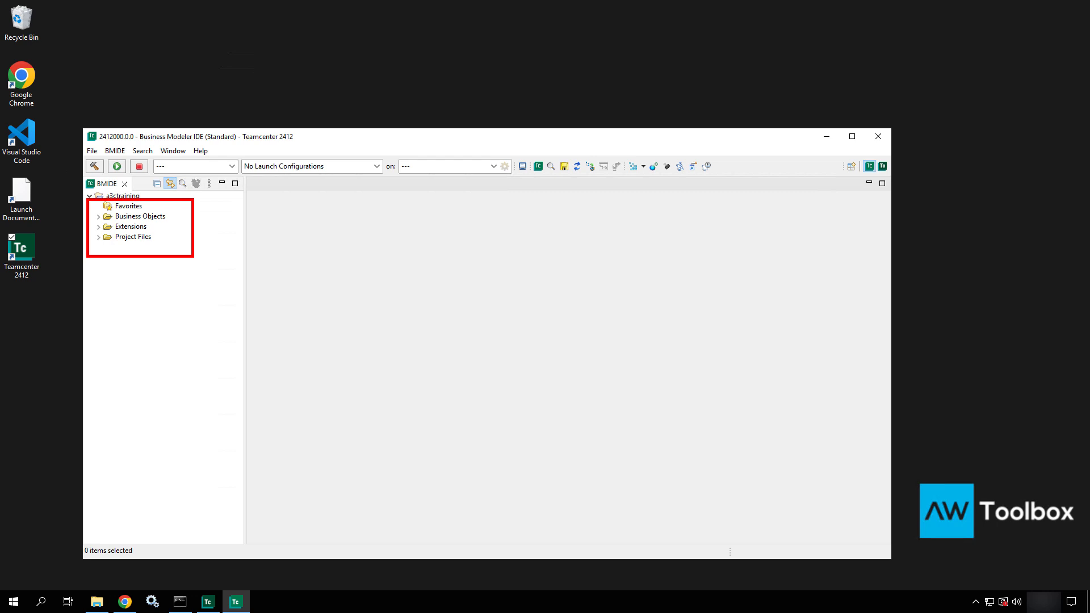
{"action": "left_click", "coordinate": [98, 217]}
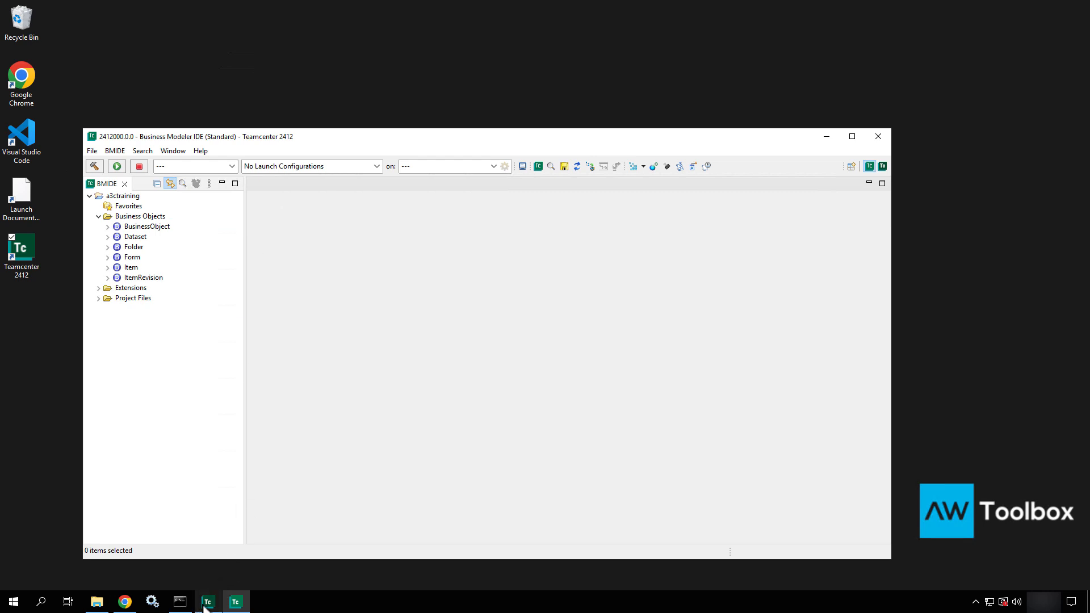
Switch to Teamcenter Active Workspace in Chrome and change the session's workspace to Author.
{"action": "left_click", "coordinate": [125, 602]}
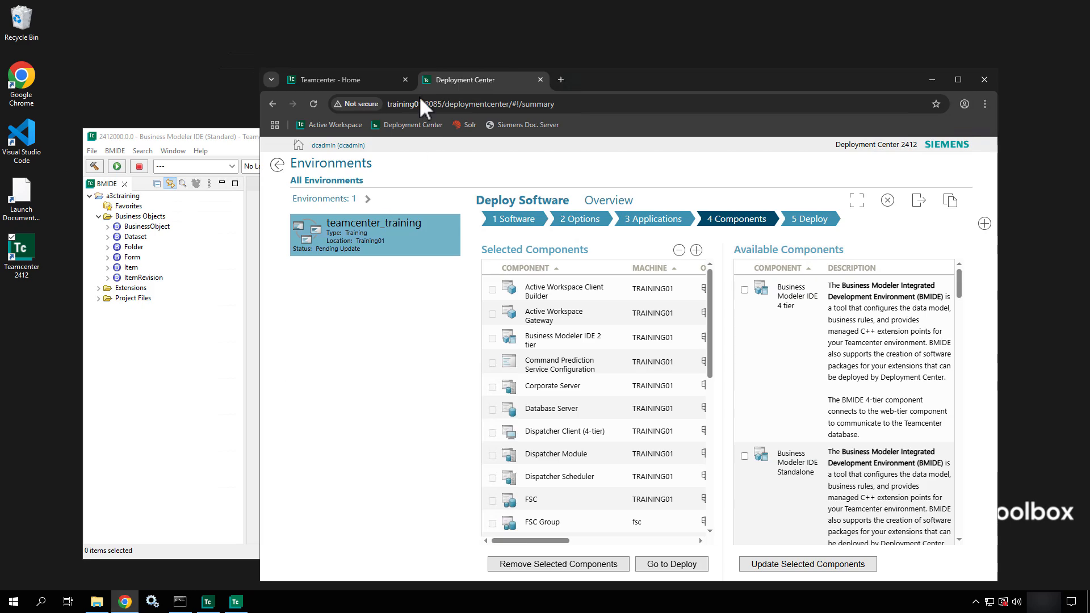
{"action": "left_click", "coordinate": [391, 83]}
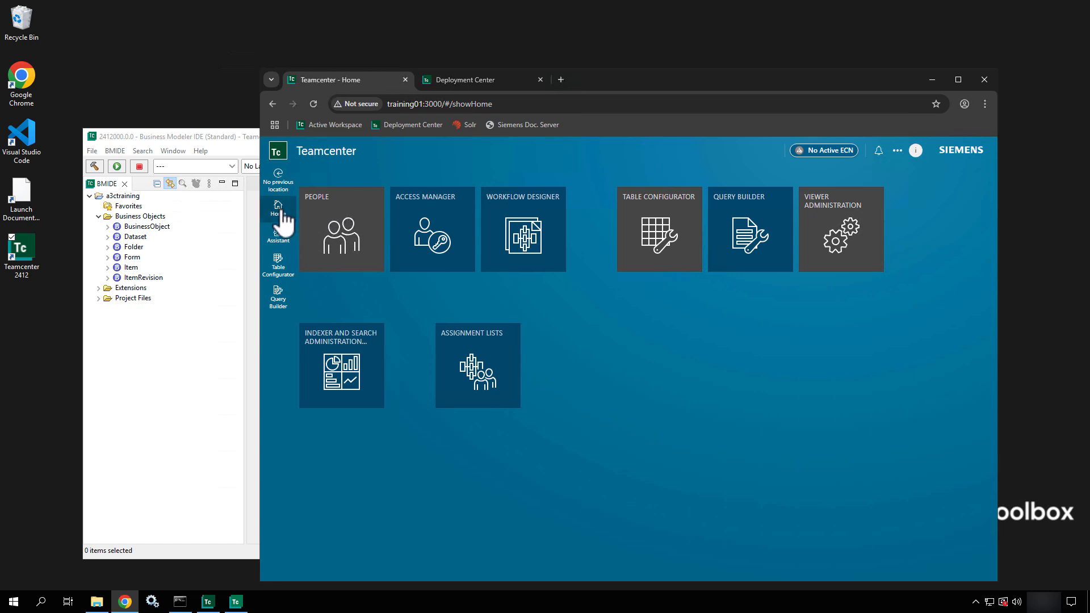
{"action": "left_click", "coordinate": [916, 151]}
{"action": "left_click", "coordinate": [850, 239]}
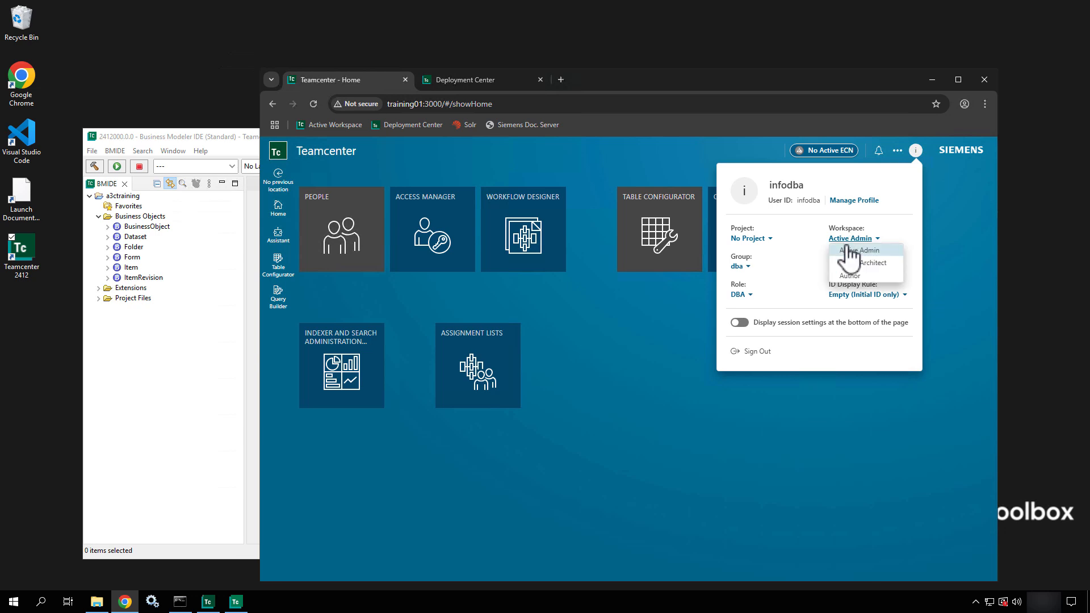
{"action": "left_click", "coordinate": [850, 275]}
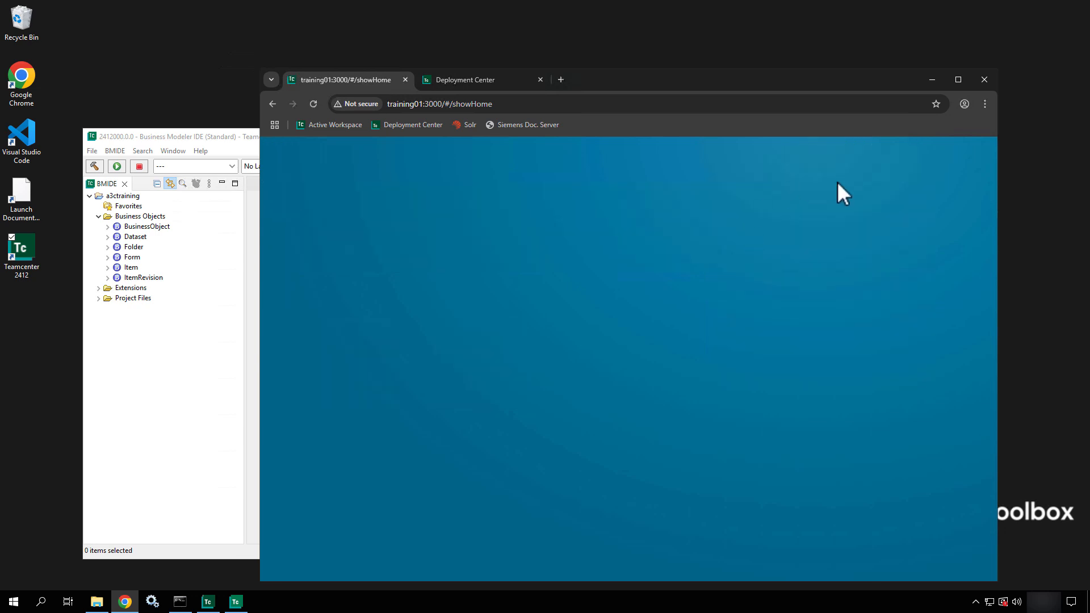
Rerun the recent search Name:*Test* and examine the attachments and overview properties of Test Training Item 01.
{"action": "left_click", "coordinate": [721, 151]}
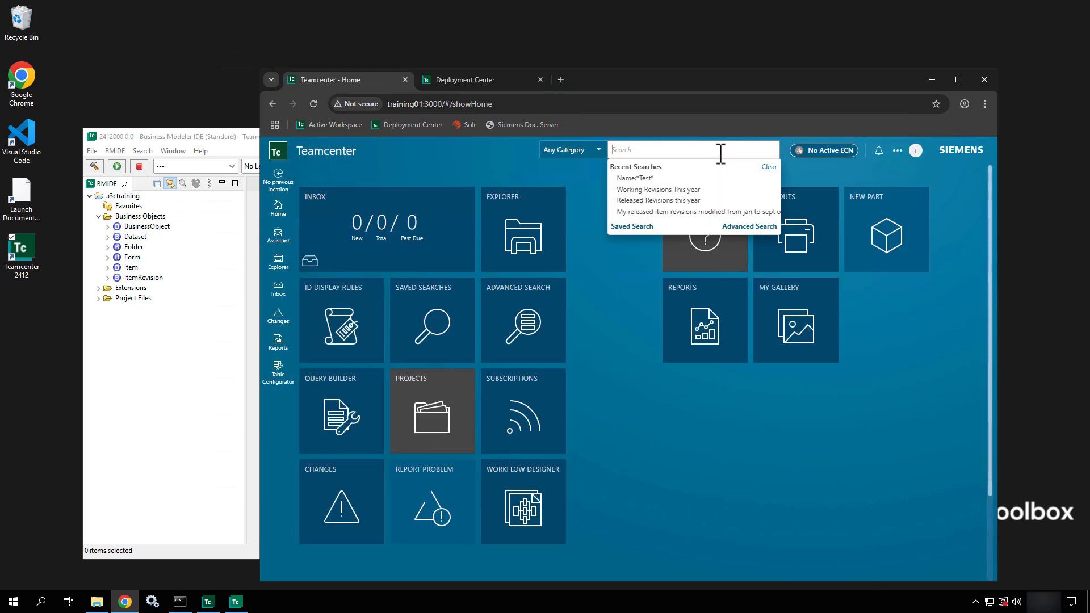
{"action": "left_click", "coordinate": [645, 178]}
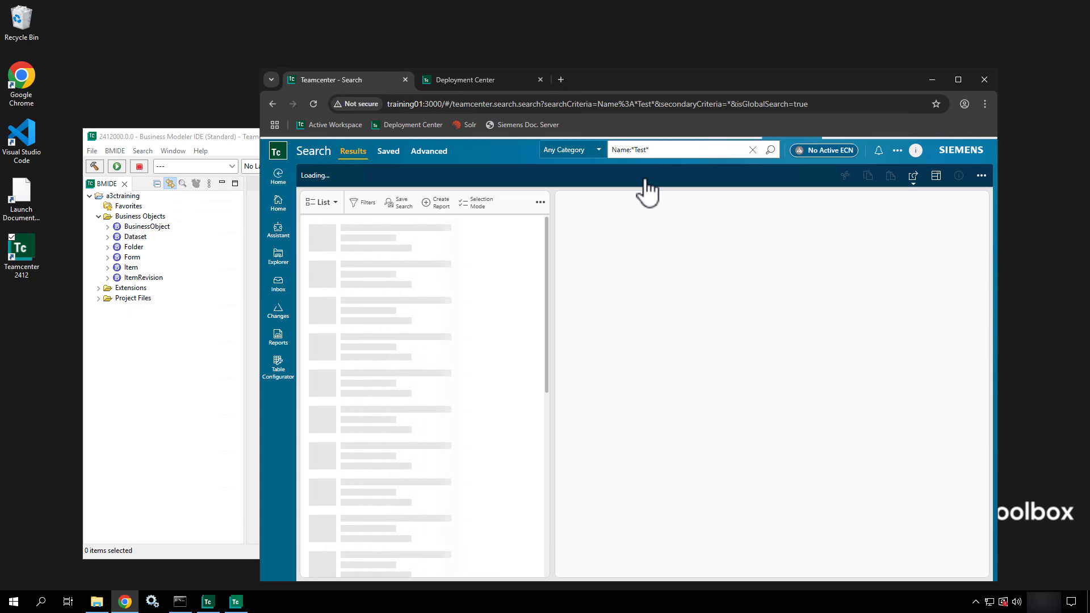
{"action": "left_click_drag", "start_coordinate": [679, 78], "coordinate": [775, 27]}
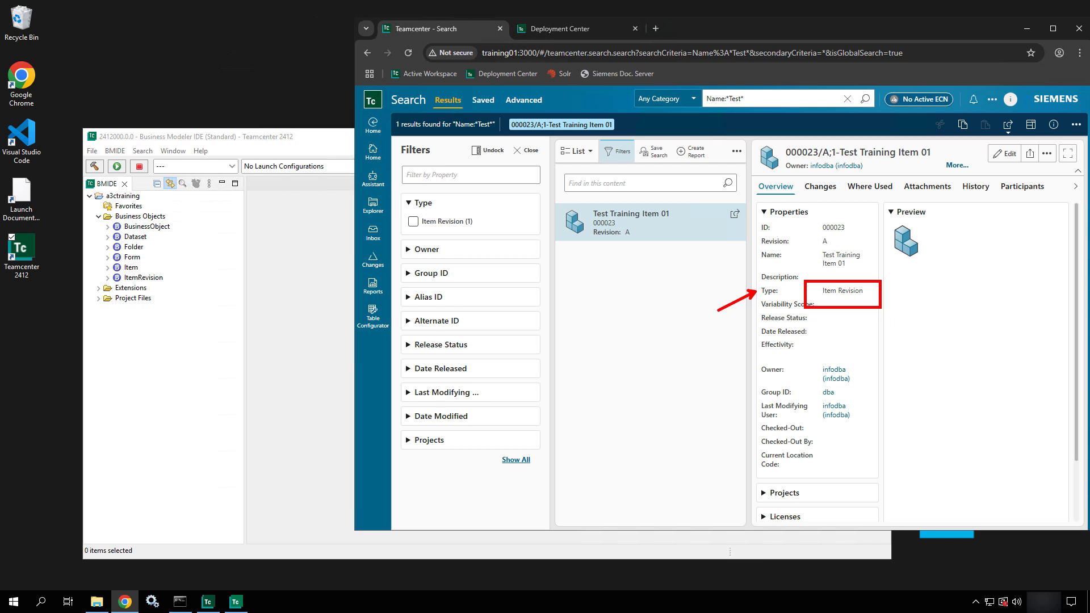
{"action": "left_click", "coordinate": [919, 191]}
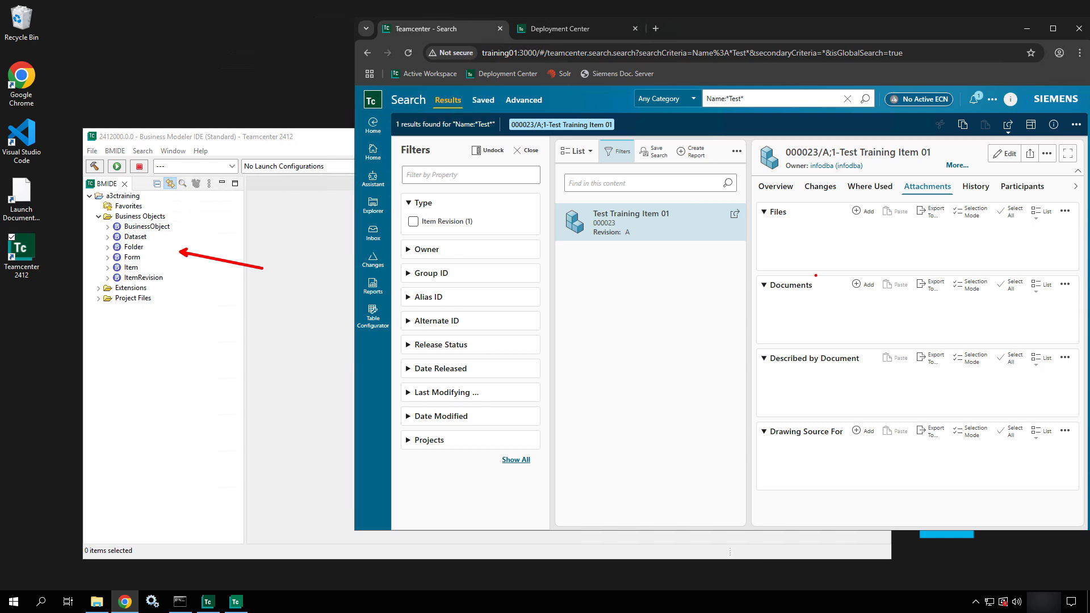
{"action": "left_click", "coordinate": [766, 187]}
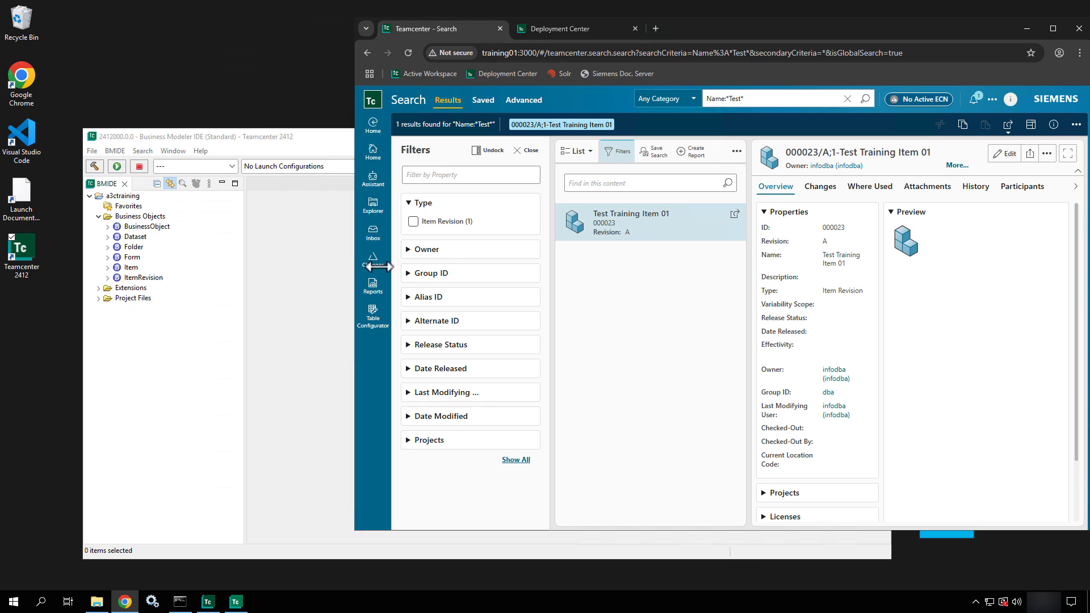
Reload the Teamcenter page and open Explorer to view the Home folder's contents.
{"action": "left_click", "coordinate": [373, 210]}
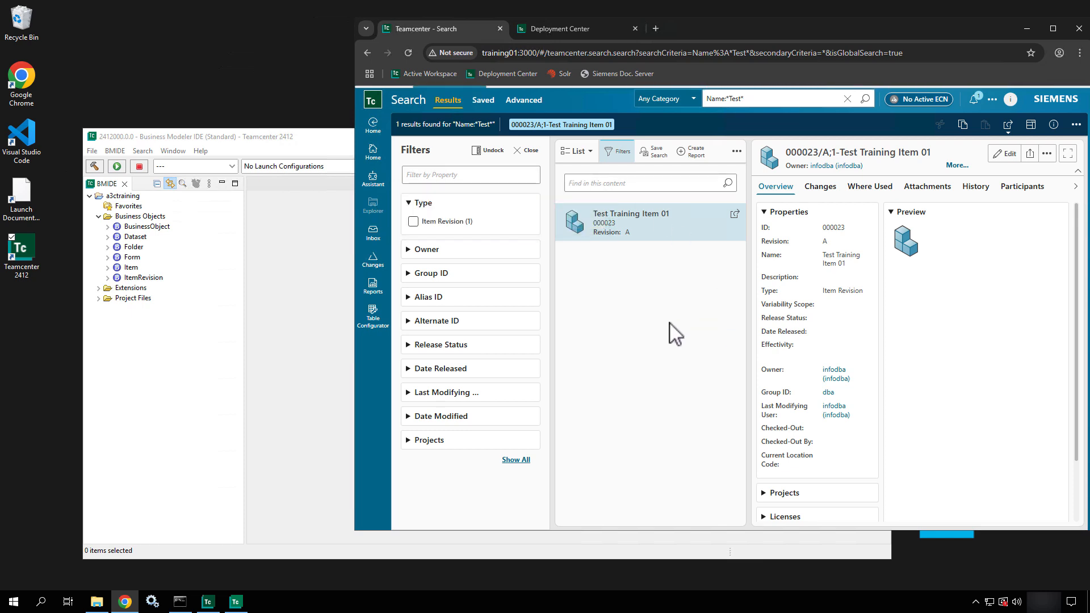
{"action": "left_click", "coordinate": [414, 56]}
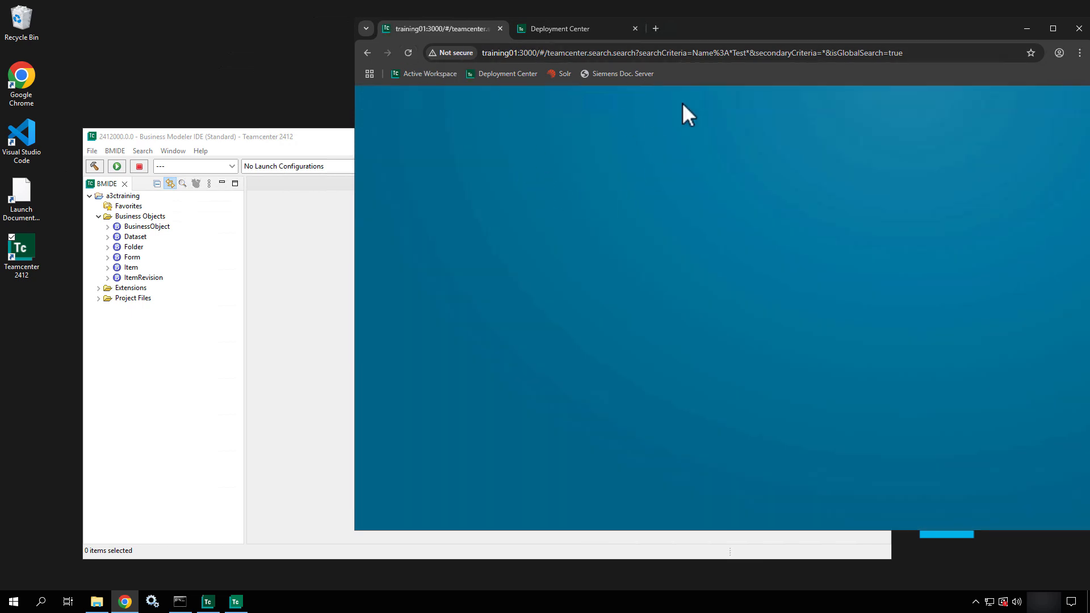
{"action": "left_click_drag", "start_coordinate": [872, 23], "coordinate": [798, 23]}
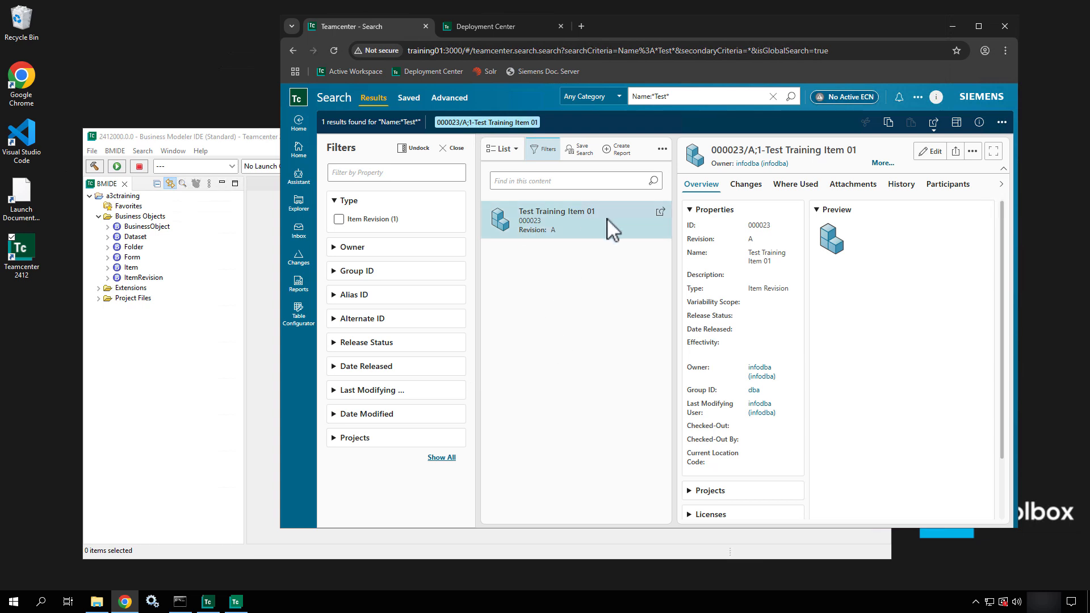
{"action": "left_click", "coordinate": [299, 204]}
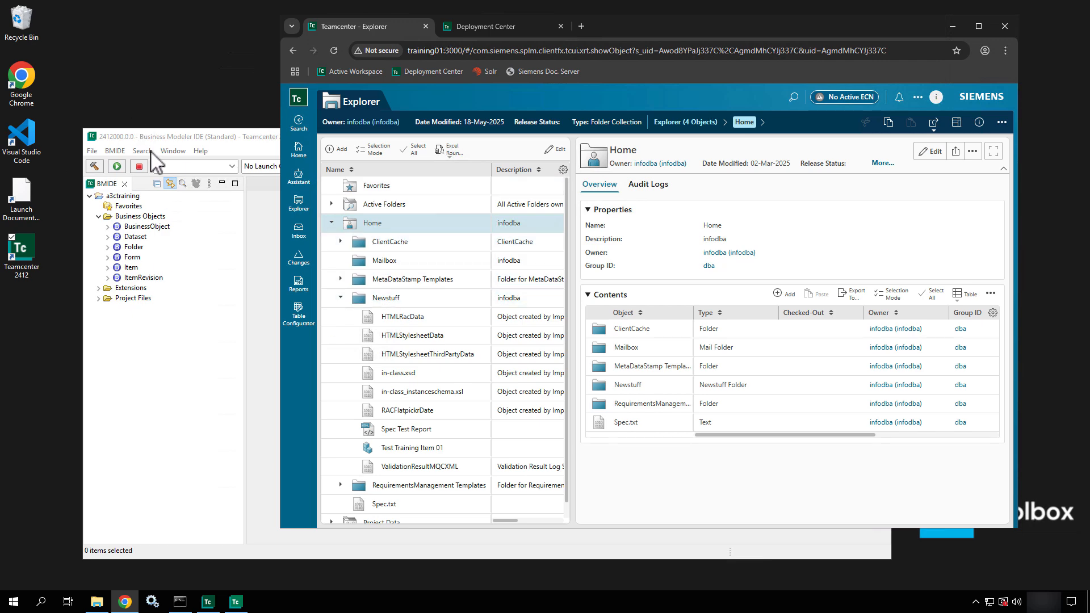
{"action": "left_click", "coordinate": [115, 150]}
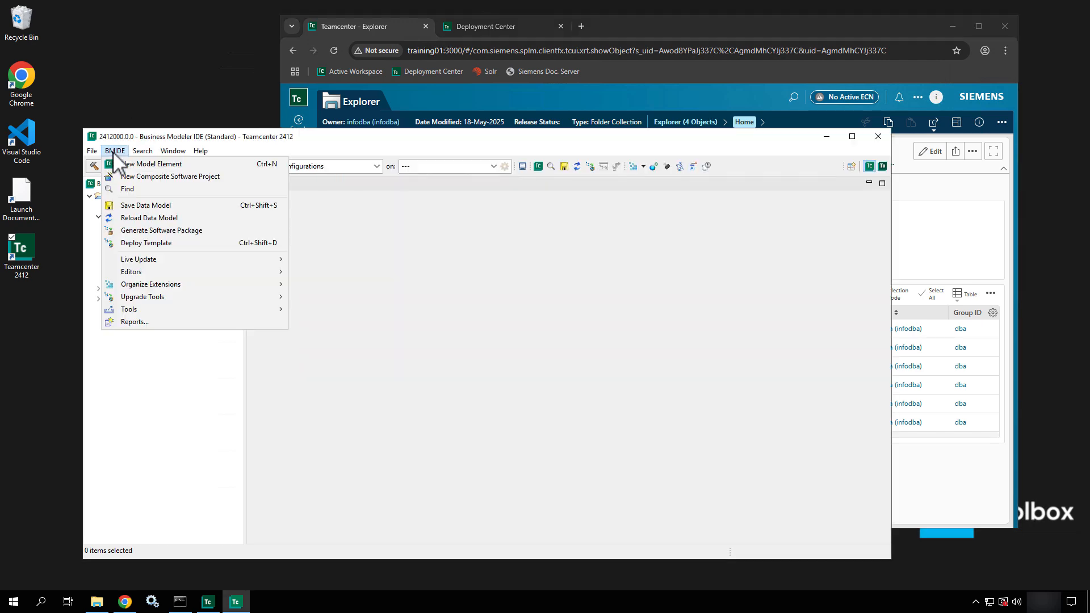
{"action": "left_click", "coordinate": [122, 189]}
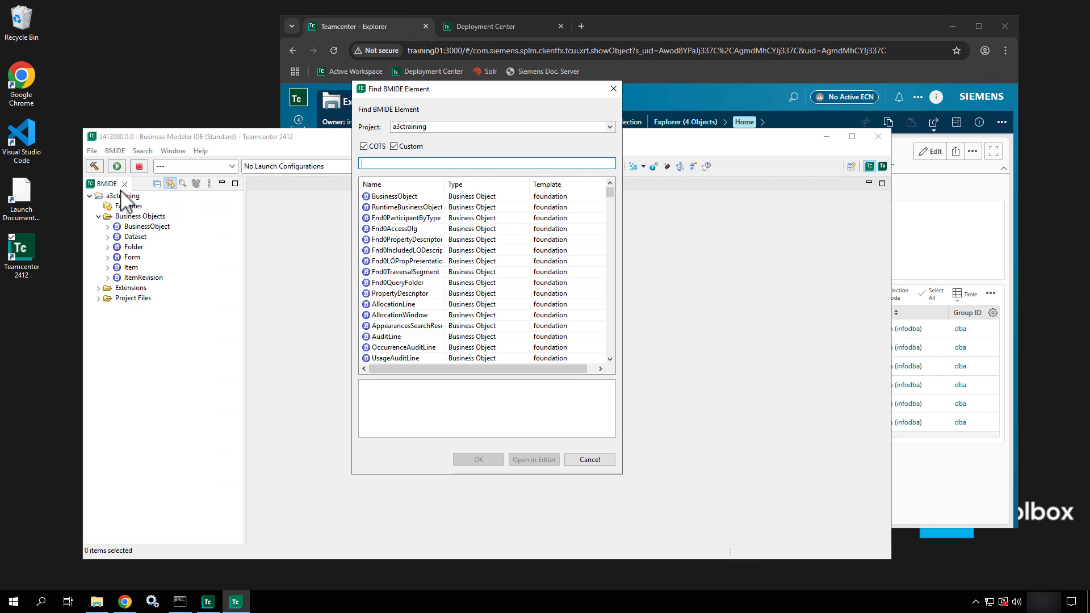
{"action": "left_click", "coordinate": [590, 459]}
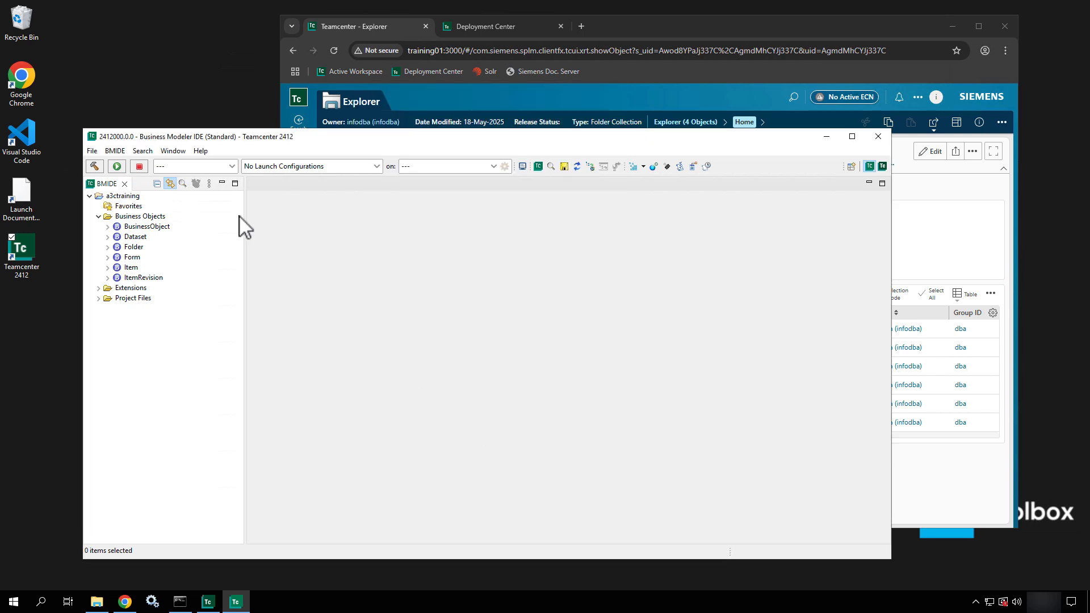
In Business Modeler IDE, find elements matching Mail in the a3ctraining project and open the Mail Folder business object in the editor.
{"action": "left_click", "coordinate": [115, 151]}
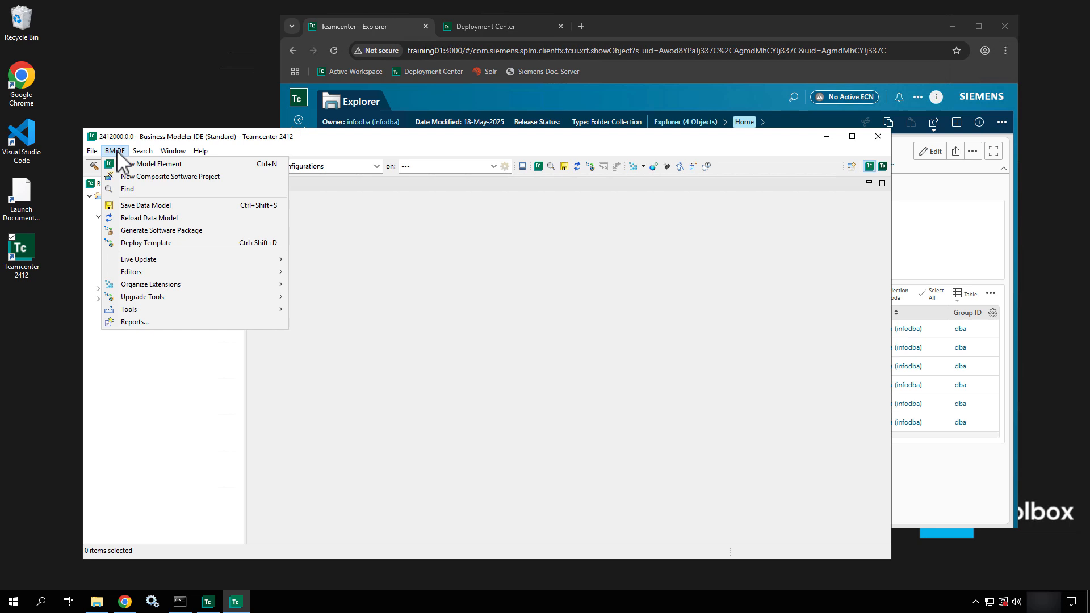
{"action": "left_click", "coordinate": [127, 189]}
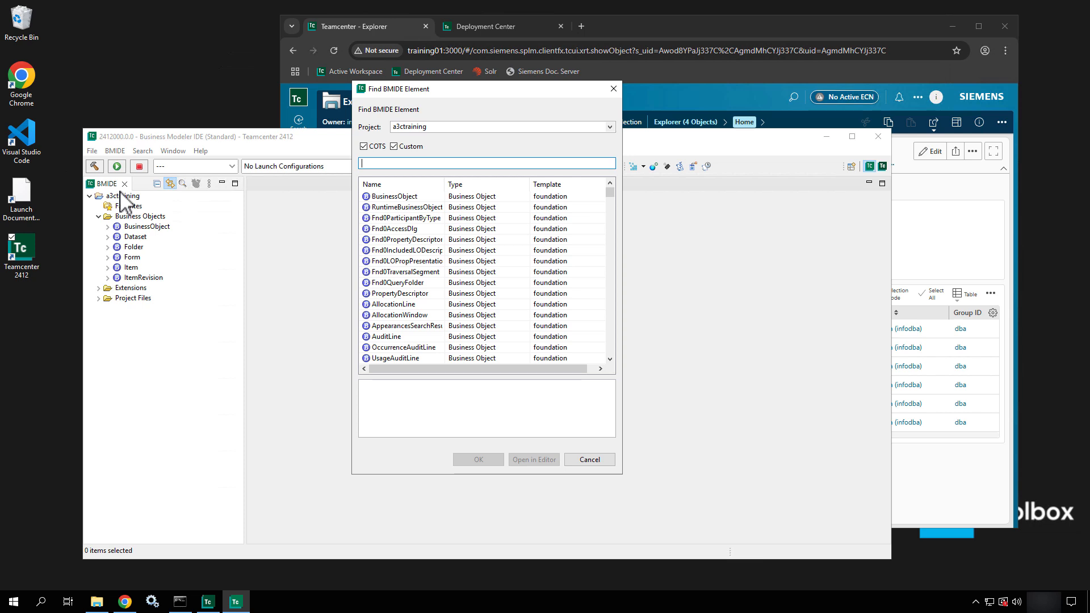
{"action": "type", "text": "Maiil"}
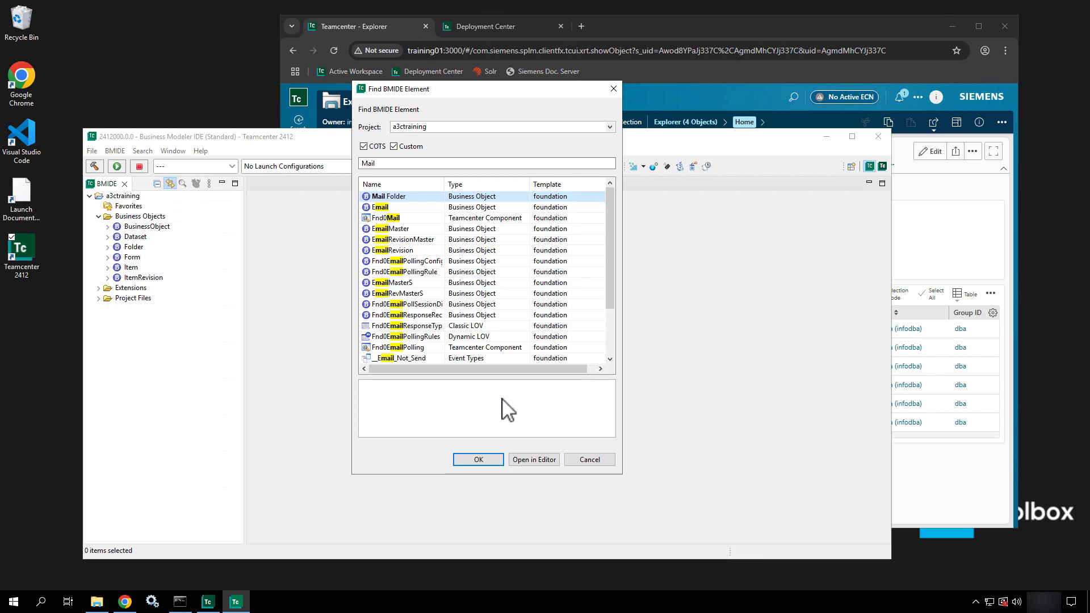
{"action": "left_click", "coordinate": [533, 460]}
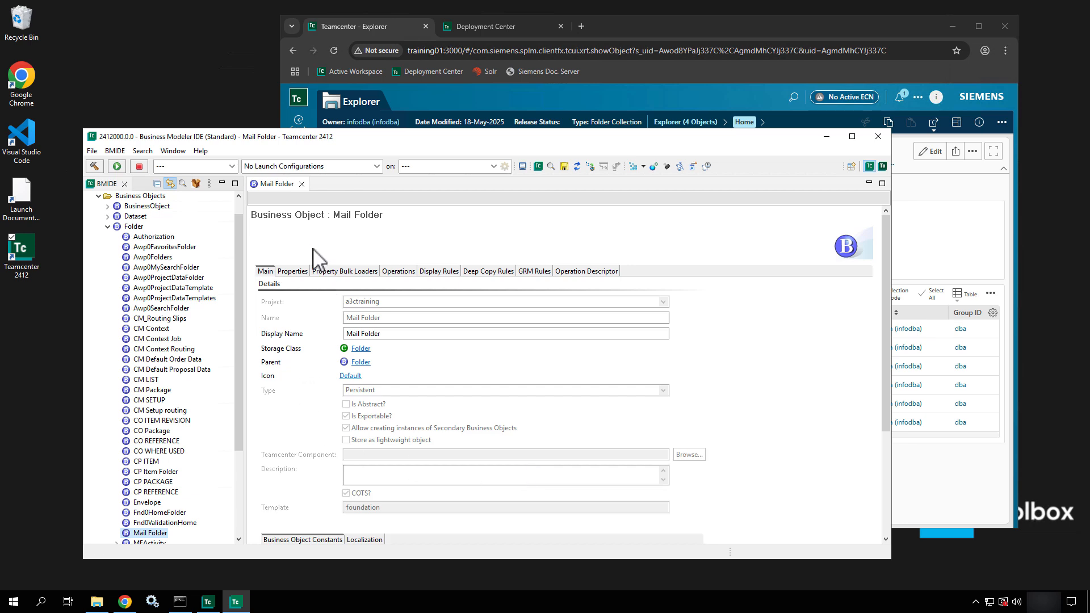
Examine the business objects nested under Folder and Dataset in the a3ctraining tree, and collapse both branches.
{"action": "scroll", "coordinate": [193, 483], "scroll_direction": "down", "scroll_amount": 3}
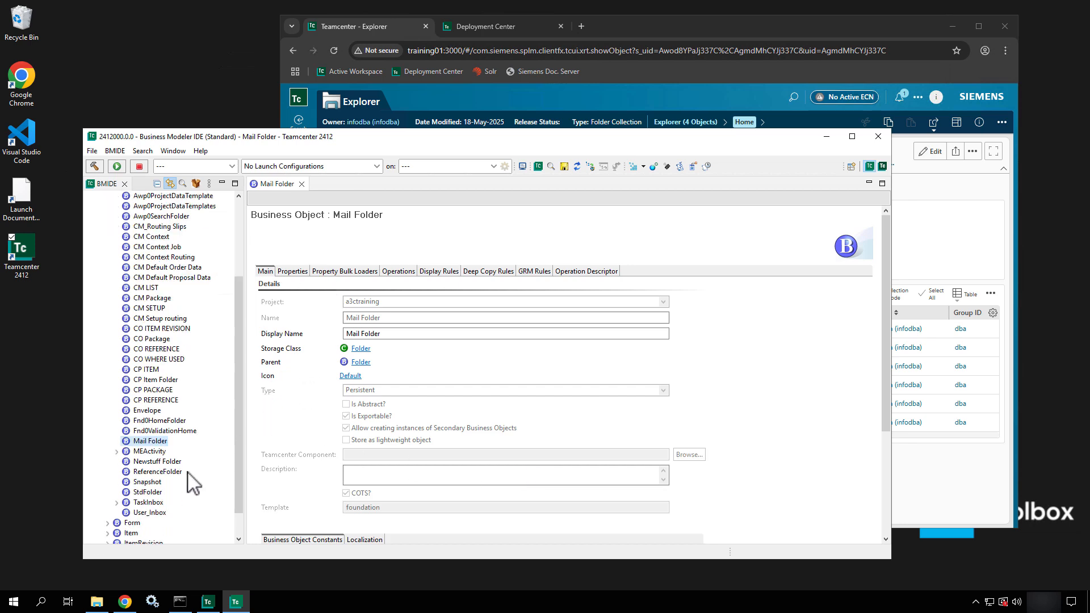
{"action": "scroll", "coordinate": [193, 483], "scroll_direction": "down", "scroll_amount": 1}
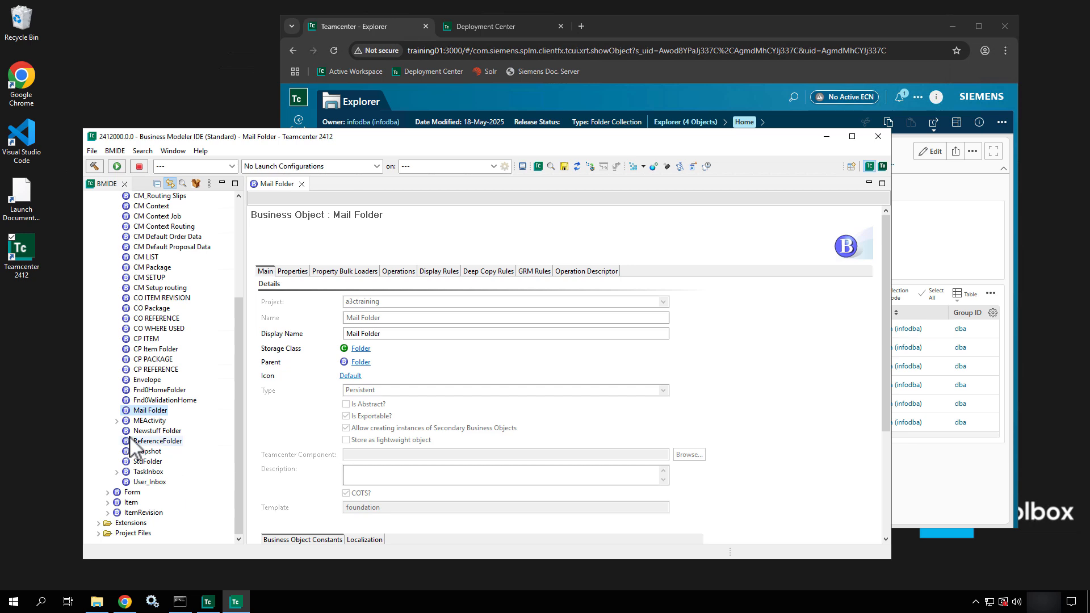
{"action": "scroll", "coordinate": [198, 375], "scroll_direction": "up", "scroll_amount": 5}
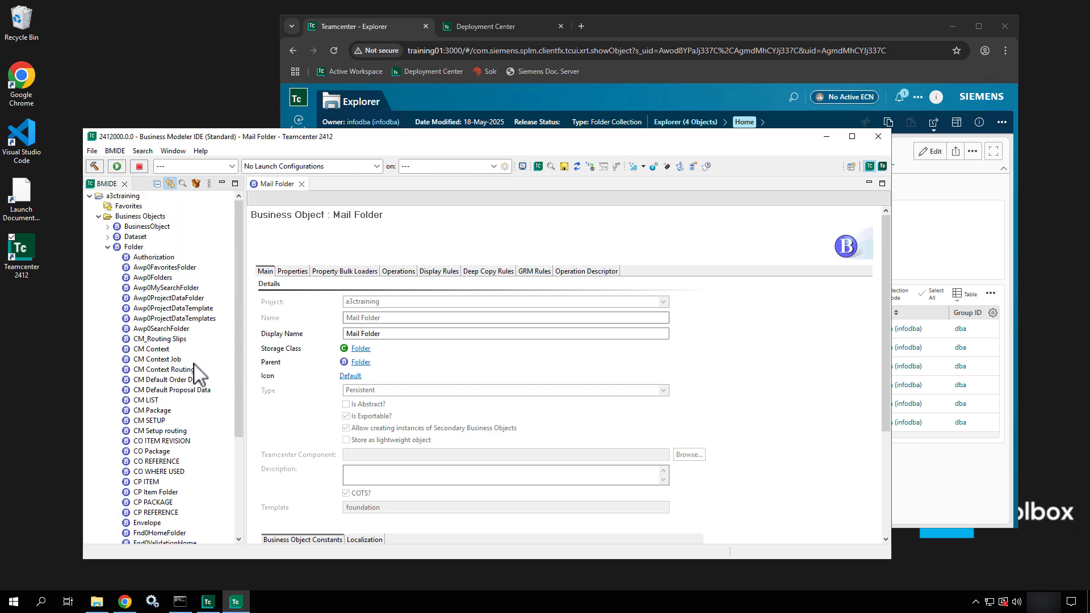
{"action": "left_click", "coordinate": [108, 237]}
{"action": "scroll", "coordinate": [129, 375], "scroll_direction": "down", "scroll_amount": 20}
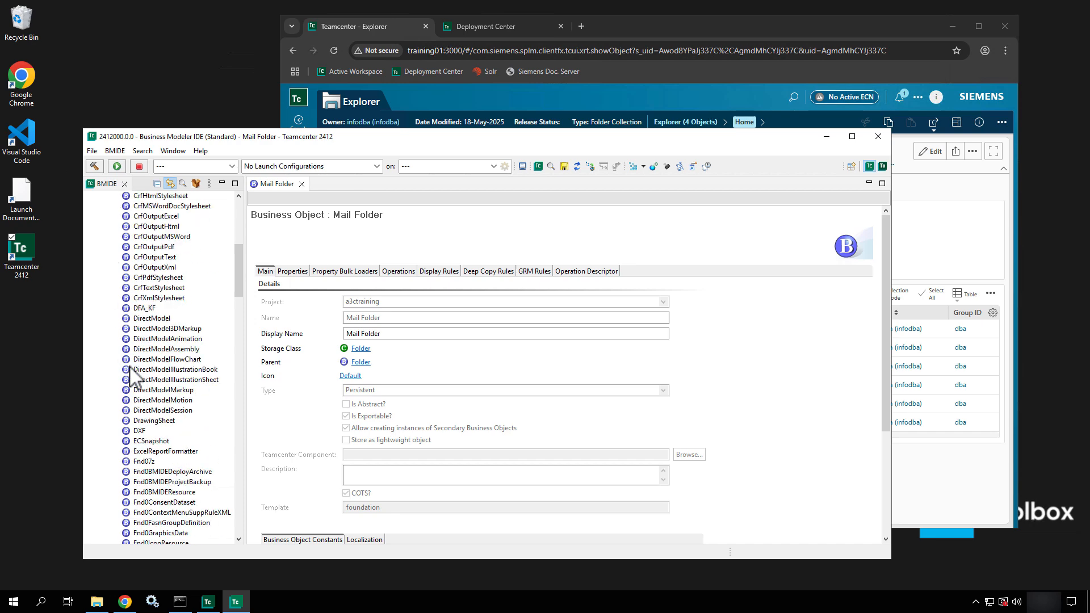
{"action": "scroll", "coordinate": [130, 375], "scroll_direction": "down", "scroll_amount": 12}
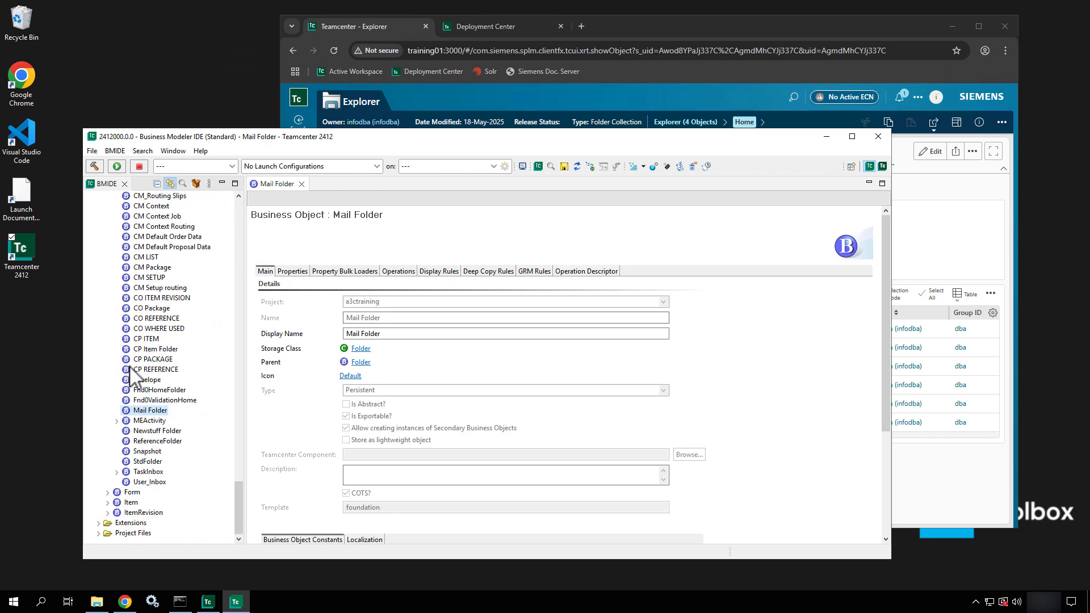
{"action": "scroll", "coordinate": [129, 375], "scroll_direction": "up", "scroll_amount": 20}
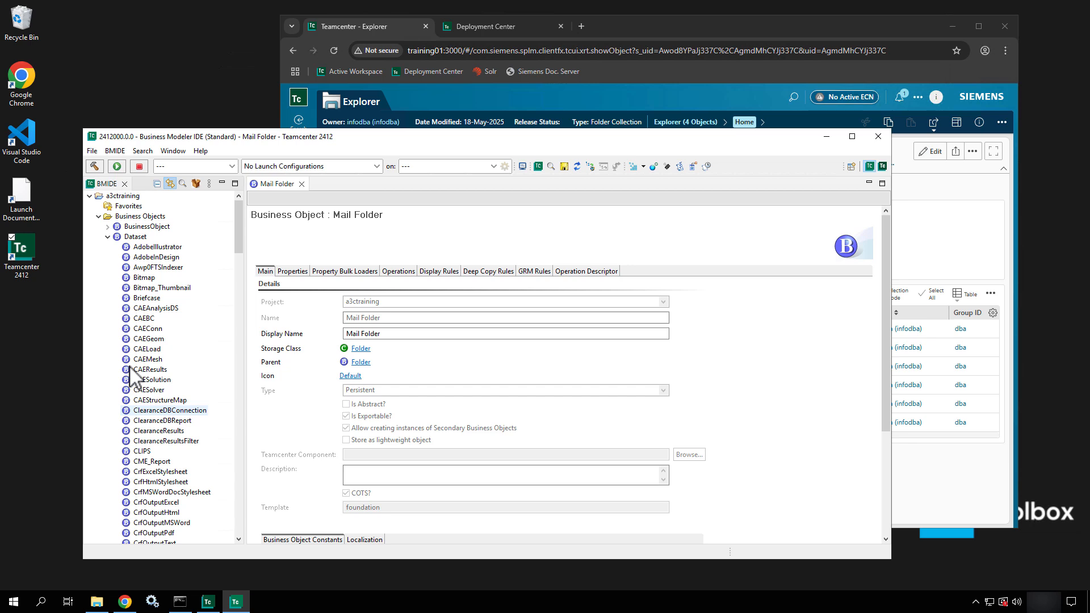
{"action": "left_click", "coordinate": [108, 236]}
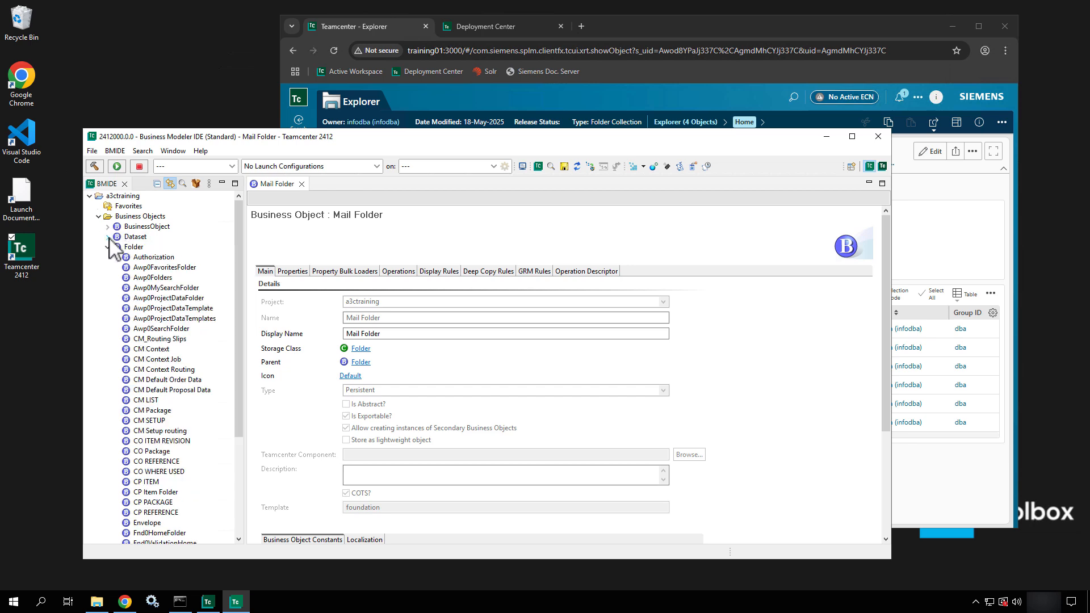
{"action": "left_click", "coordinate": [108, 247]}
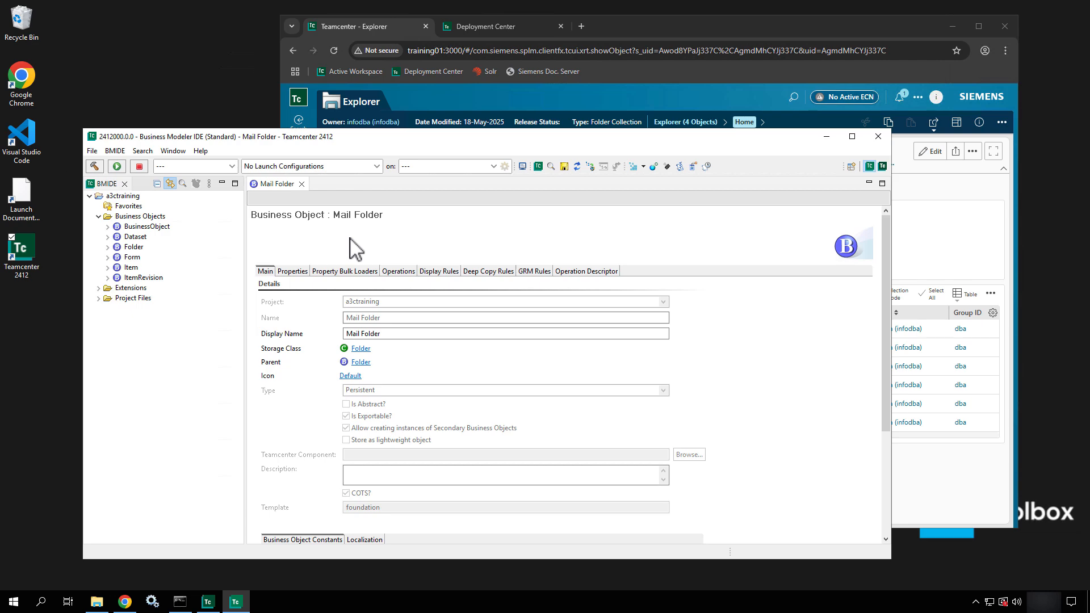
Switch to Teamcenter Active Workspace and examine the overview properties of the Mailbox folder under Home.
{"action": "left_click", "coordinate": [969, 239]}
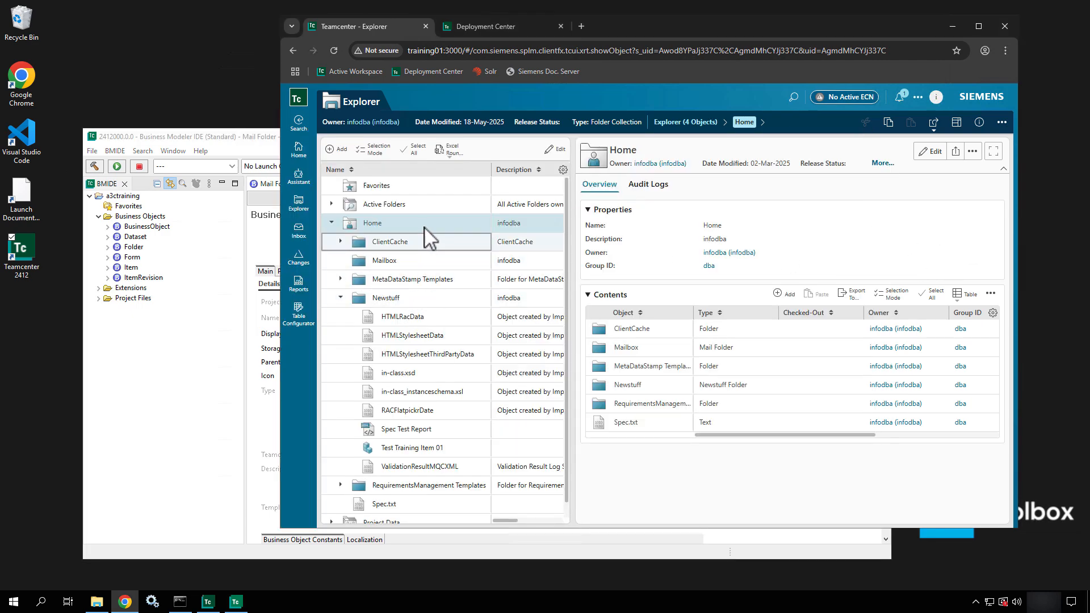
{"action": "left_click", "coordinate": [426, 267]}
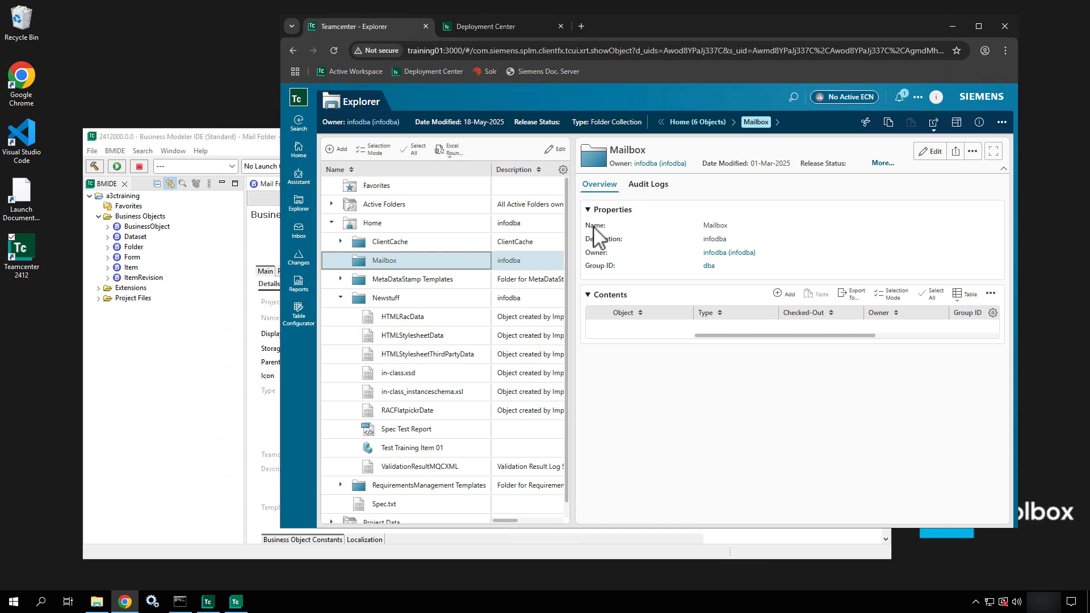
{"action": "left_click_drag", "start_coordinate": [583, 228], "coordinate": [758, 279]}
{"action": "left_click", "coordinate": [830, 245]}
Switch back to Business Modeler IDE, filter the Mail Folder properties by name and select the object_name property.
{"action": "left_click", "coordinate": [259, 236]}
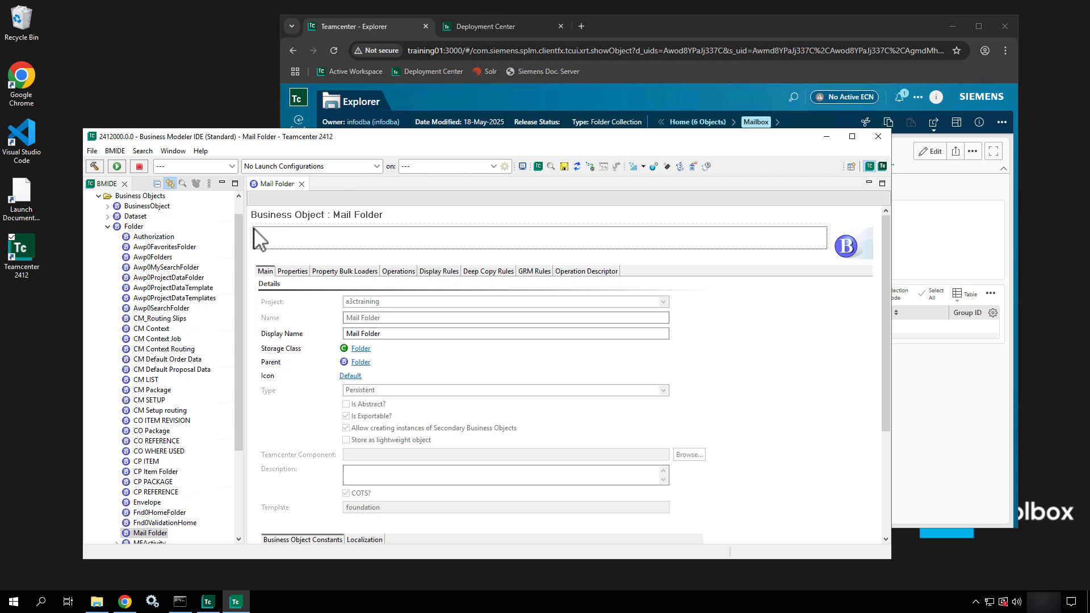
{"action": "left_click", "coordinate": [292, 271]}
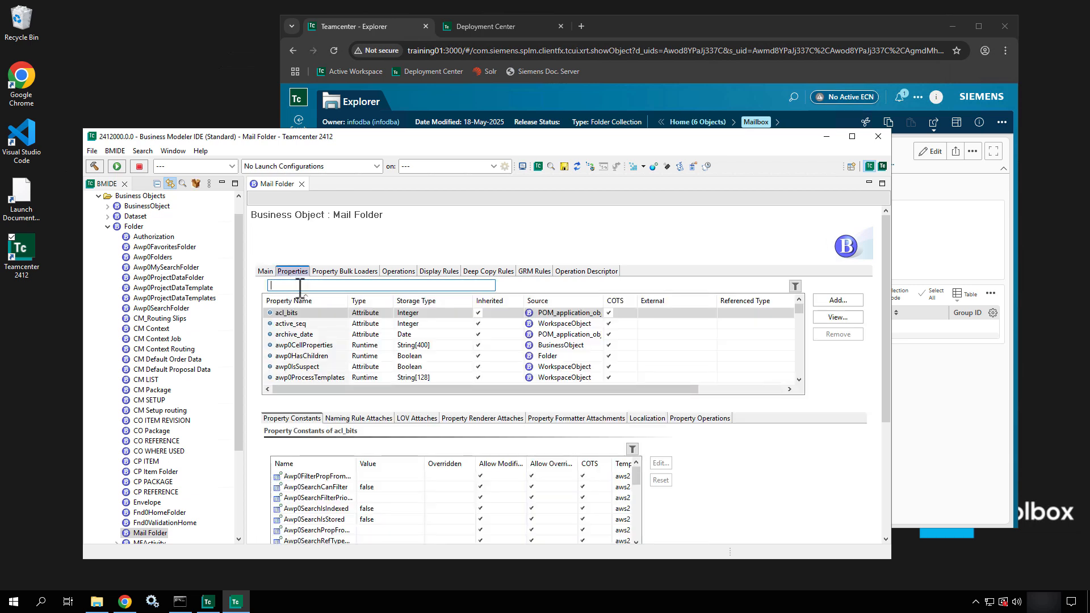
{"action": "type", "text": "name"}
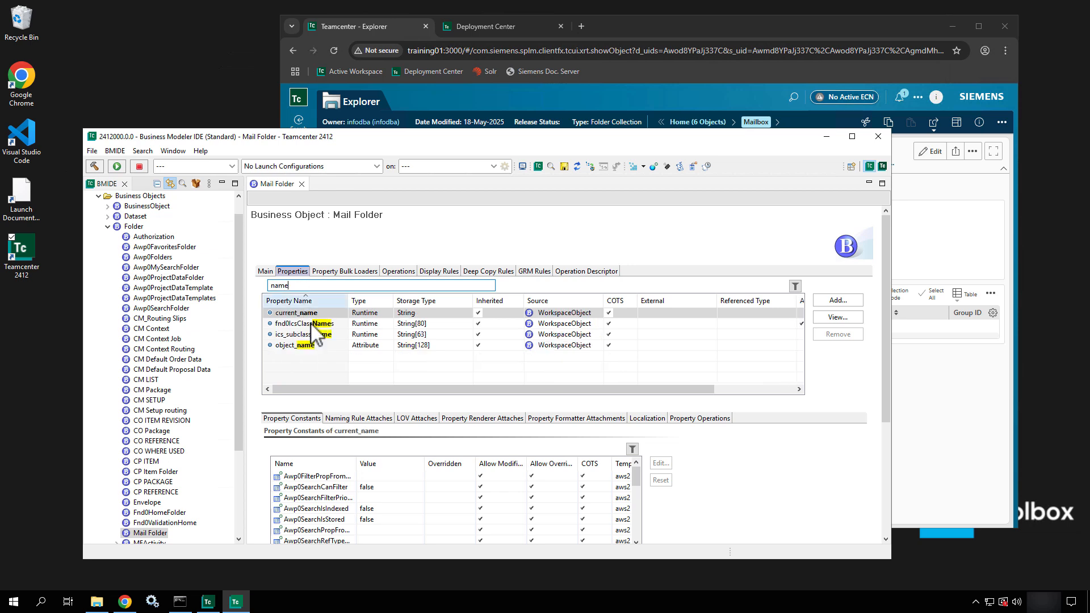
{"action": "left_click", "coordinate": [316, 347]}
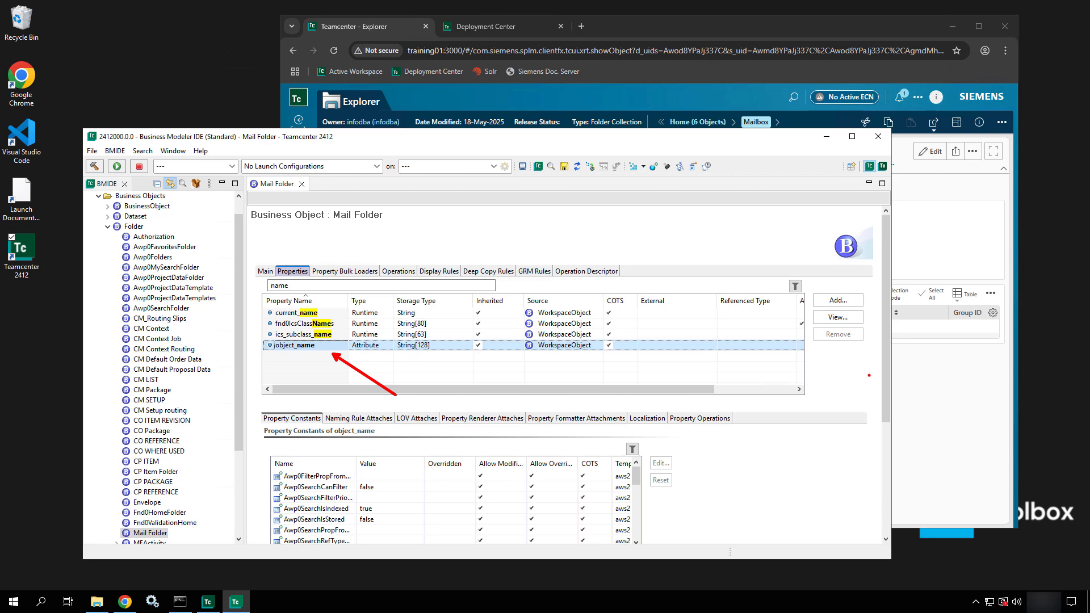
Compare Mailbox's Name property in Teamcenter Active Workspace with the object_name property in Business Modeler IDE.
{"action": "left_click", "coordinate": [926, 386]}
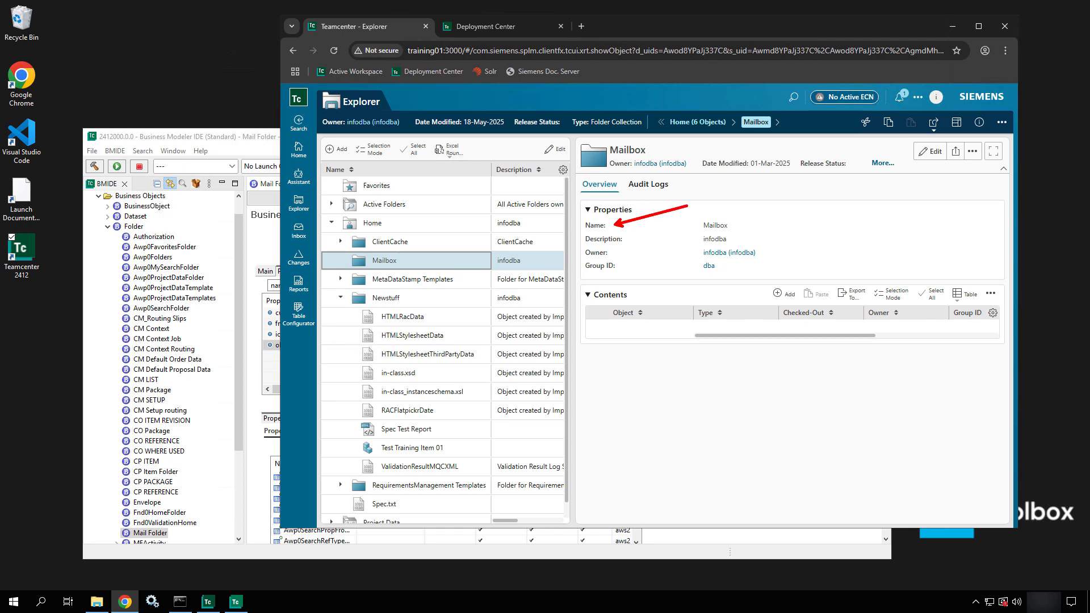
{"action": "left_click", "coordinate": [256, 307]}
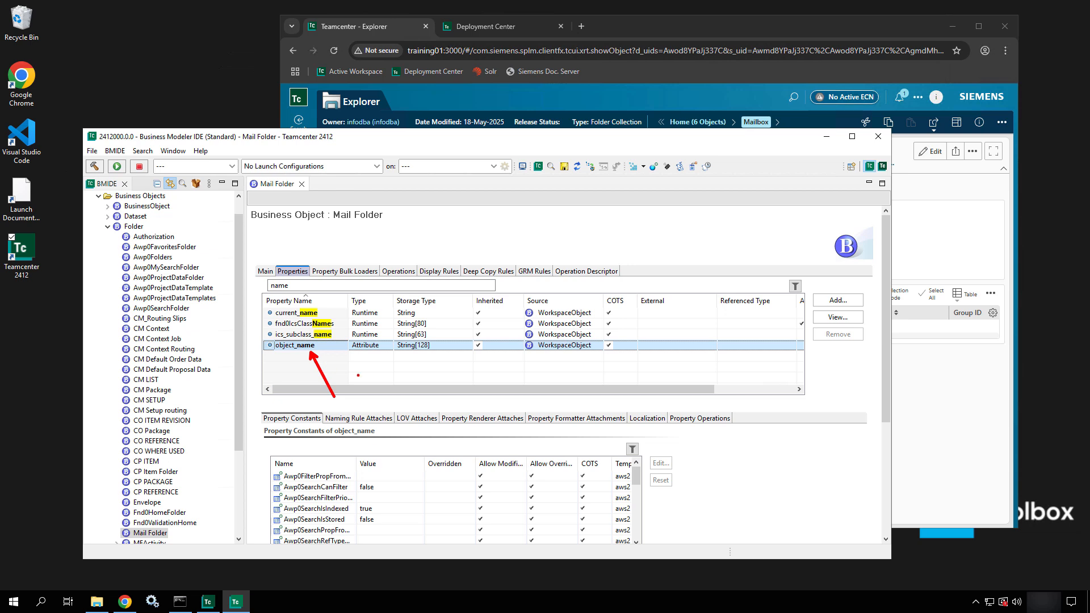
{"action": "left_click", "coordinate": [914, 382]}
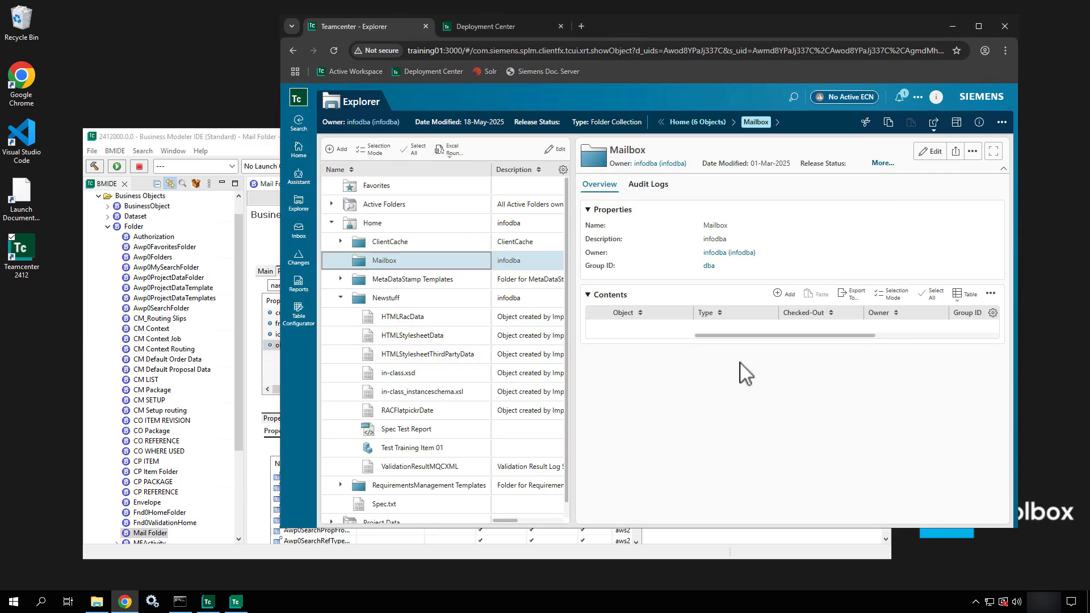
Return to Business Modeler IDE, view the definition of Mail Folder's object_name property including its display name and description, and close it.
{"action": "left_click", "coordinate": [270, 234]}
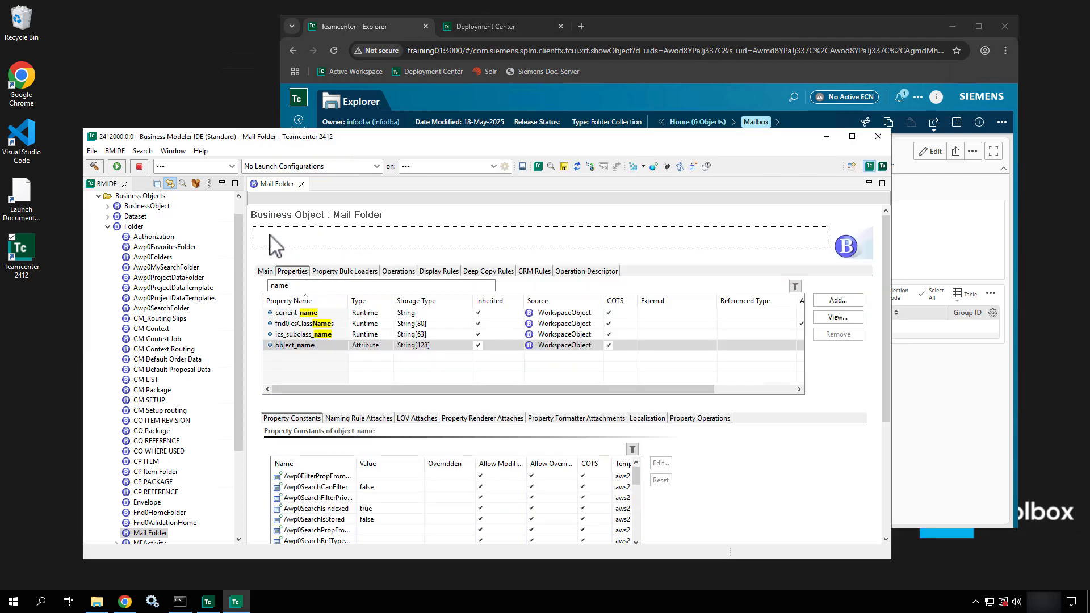
{"action": "double_click", "coordinate": [282, 345]}
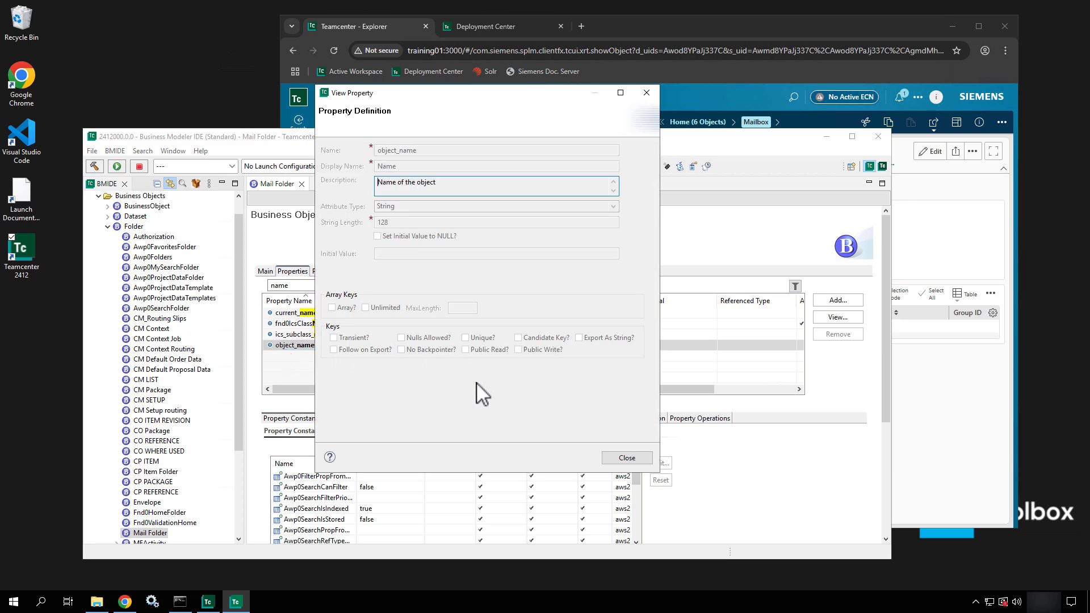
{"action": "left_click_drag", "start_coordinate": [440, 183], "coordinate": [362, 177]}
{"action": "left_click", "coordinate": [648, 461]}
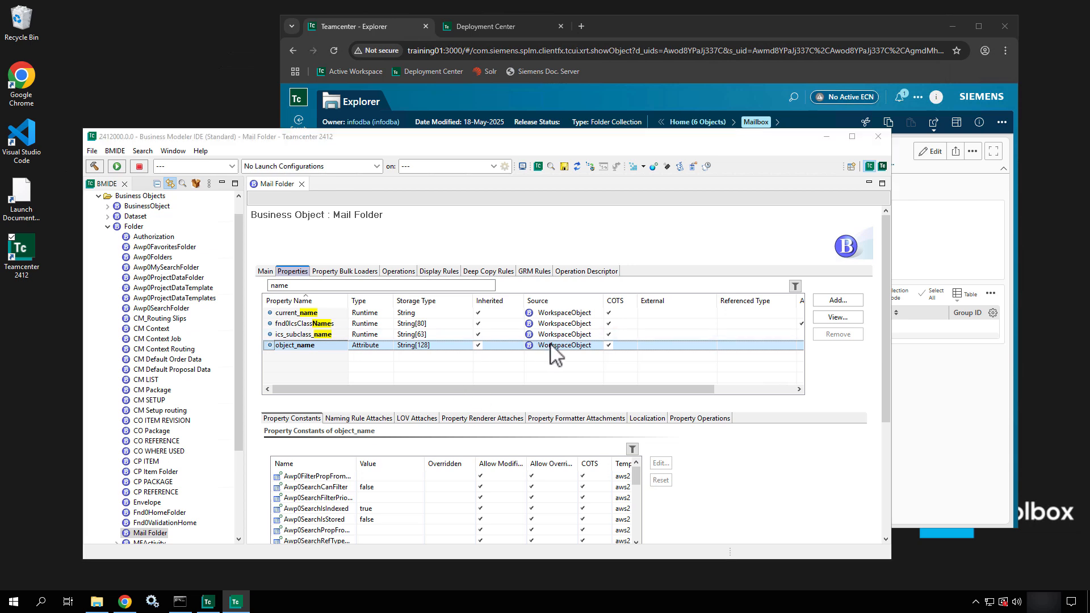
{"action": "mouse_move", "coordinate": [336, 290]}
{"action": "left_mouse_down"}
{"action": "mouse_move", "coordinate": [602, 389]}
{"action": "mouse_move", "coordinate": [632, 388]}
{"action": "left_mouse_up"}
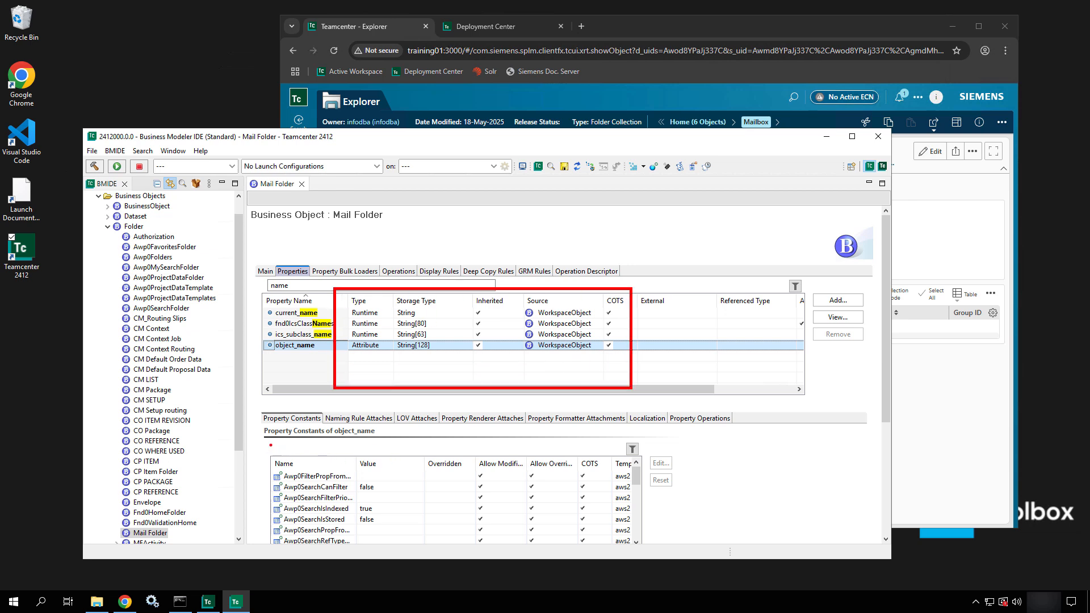
{"action": "left_click_drag", "start_coordinate": [260, 447], "coordinate": [666, 559]}
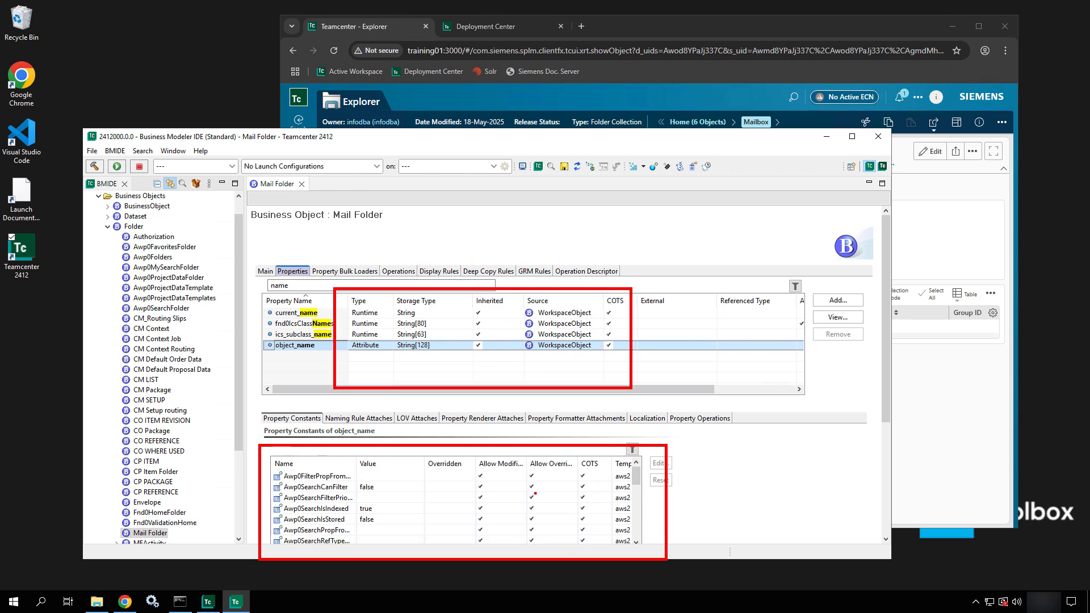
{"action": "left_click_drag", "start_coordinate": [561, 456], "coordinate": [594, 370]}
{"action": "left_click_drag", "start_coordinate": [671, 395], "coordinate": [611, 460]}
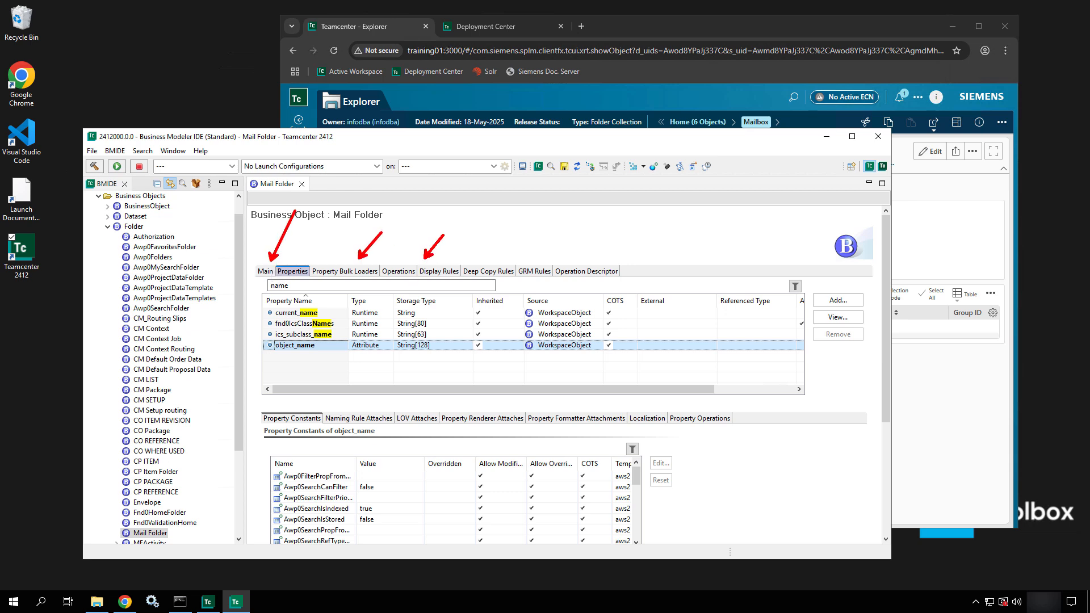
Show Mail Folder's main details, check its place in the tree, and collapse the Folder and Business Objects branches.
{"action": "left_click", "coordinate": [265, 271]}
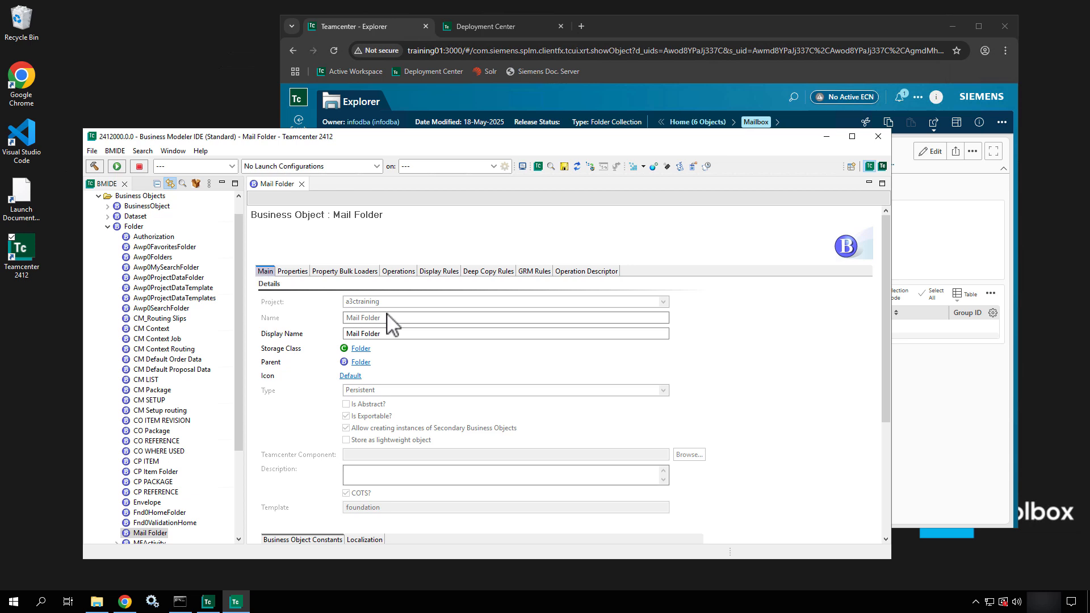
{"action": "left_click", "coordinate": [240, 270]}
{"action": "left_click_drag", "start_coordinate": [241, 270], "coordinate": [226, 392]}
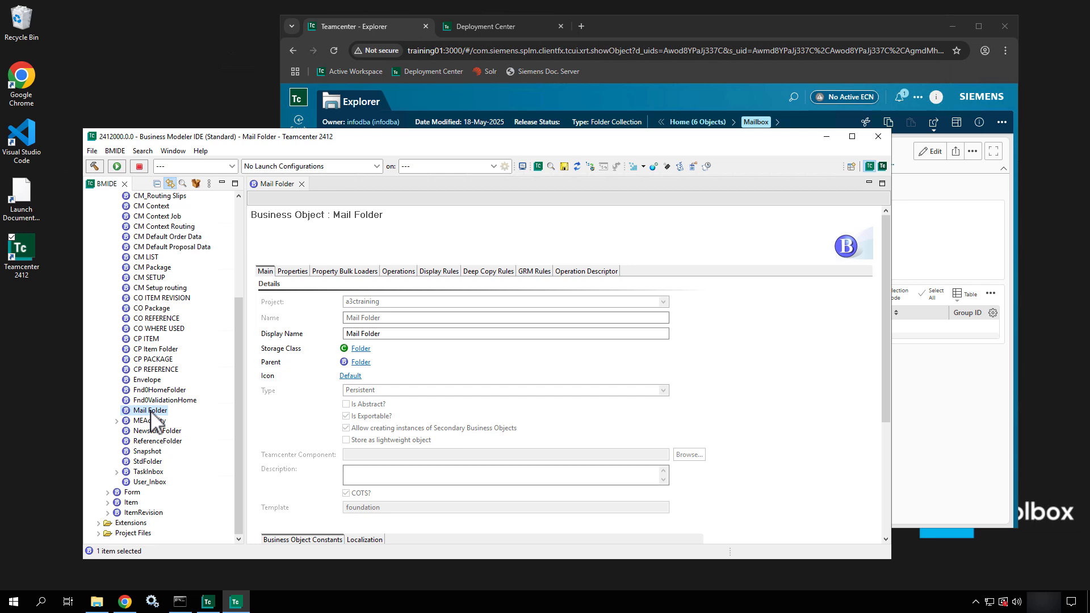
{"action": "left_click_drag", "start_coordinate": [238, 400], "coordinate": [268, 250]}
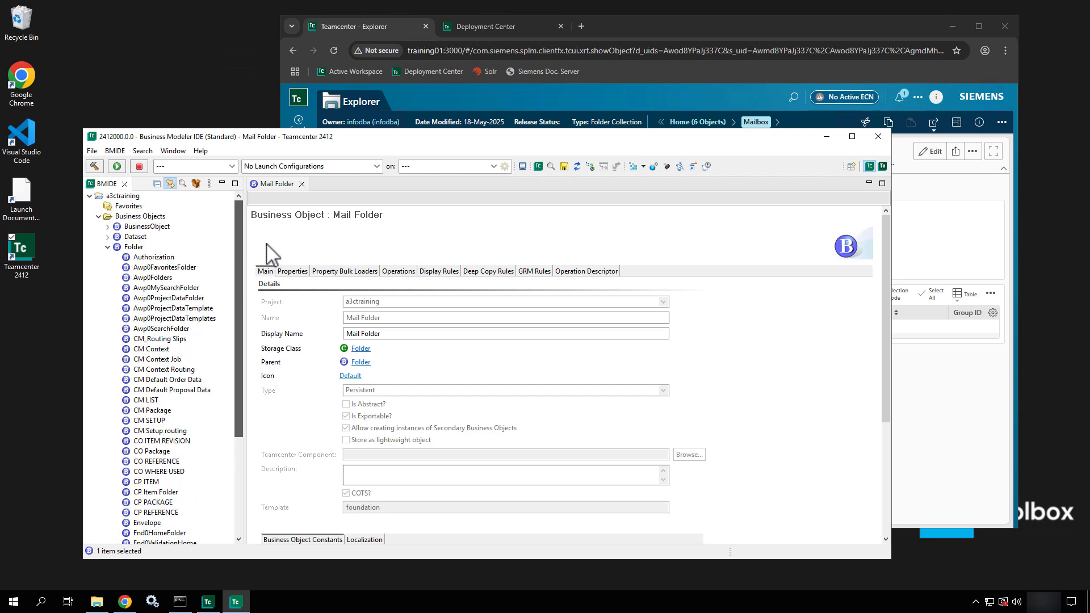
{"action": "left_click", "coordinate": [108, 246]}
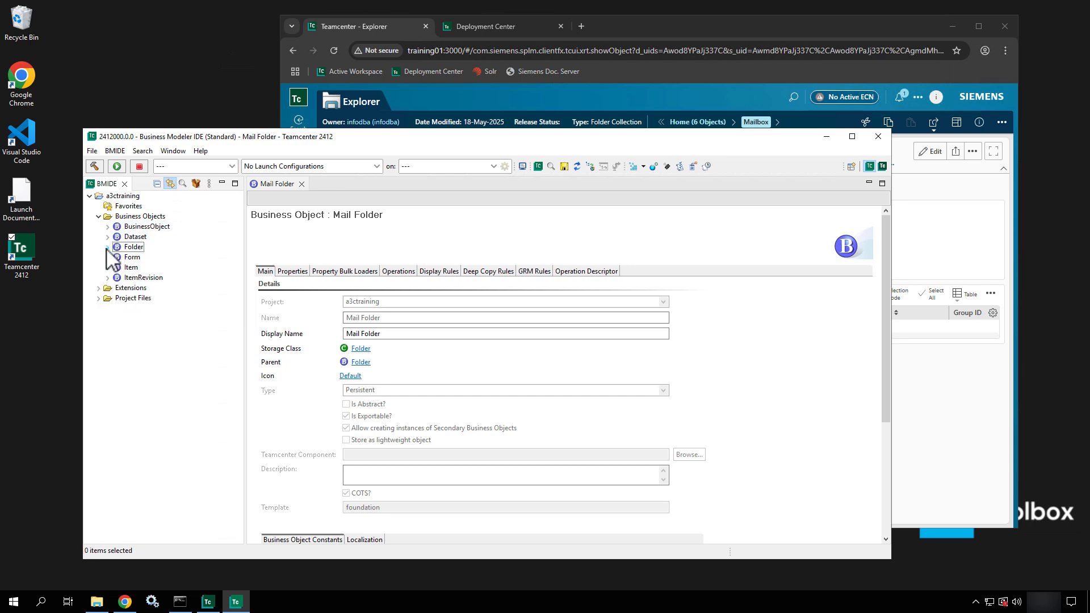
{"action": "left_click", "coordinate": [98, 217]}
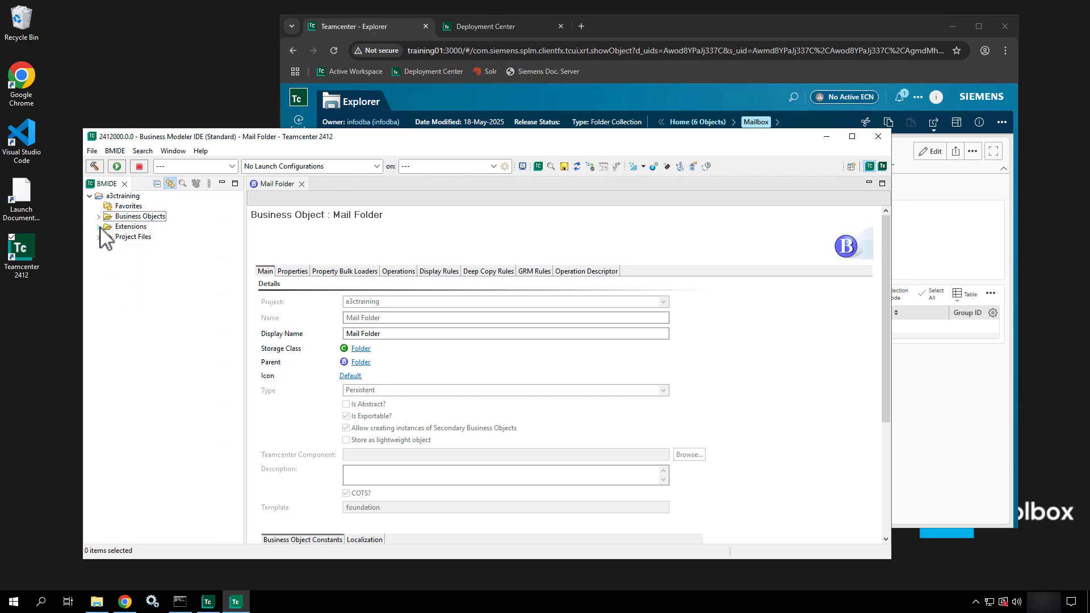
Expand Extensions and review the contents of Code Generation, Client UI Configuration and Audit Manager, collapsing each folder again.
{"action": "left_click", "coordinate": [99, 227]}
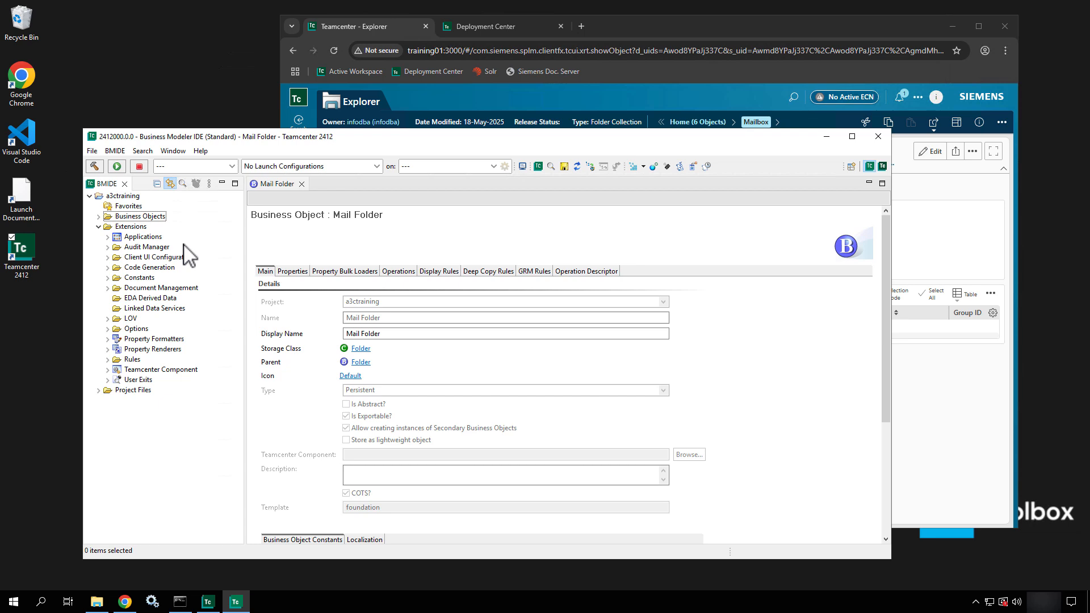
{"action": "left_click", "coordinate": [108, 267]}
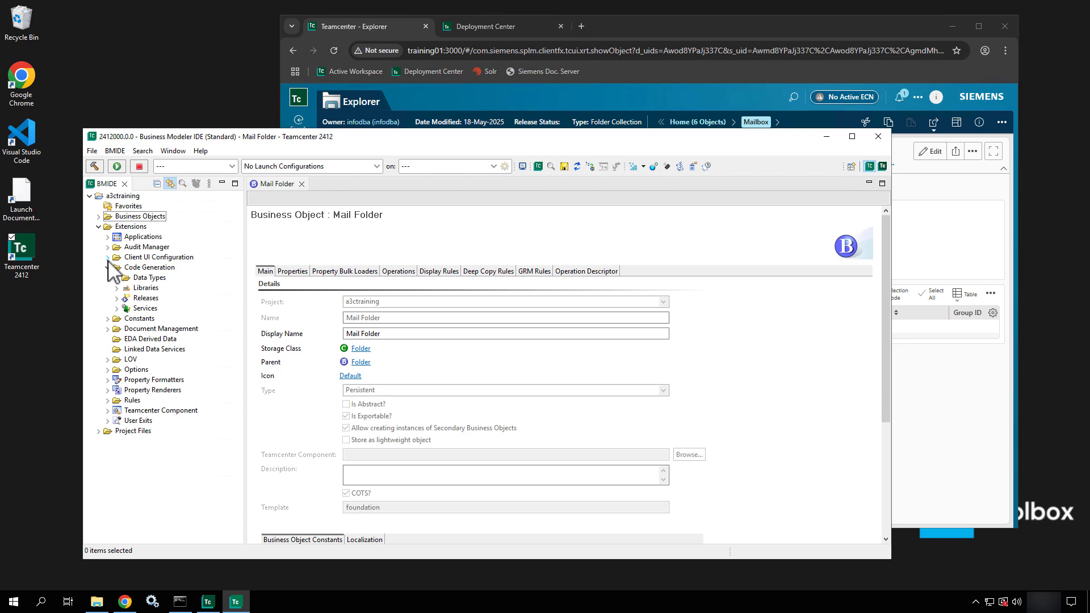
{"action": "left_click", "coordinate": [108, 258]}
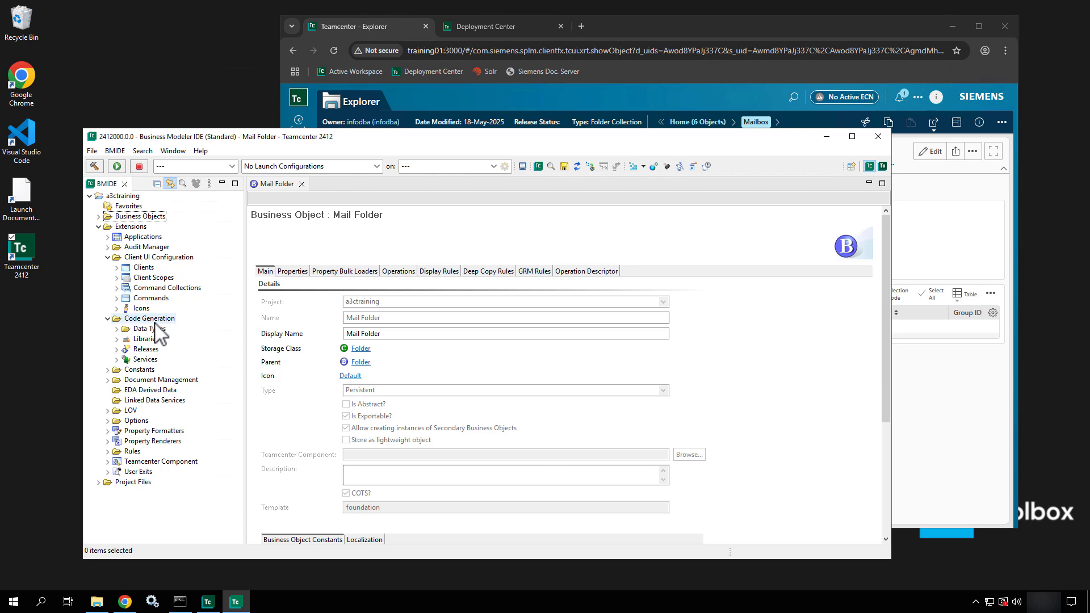
{"action": "left_click", "coordinate": [108, 258]}
{"action": "left_click", "coordinate": [108, 267]}
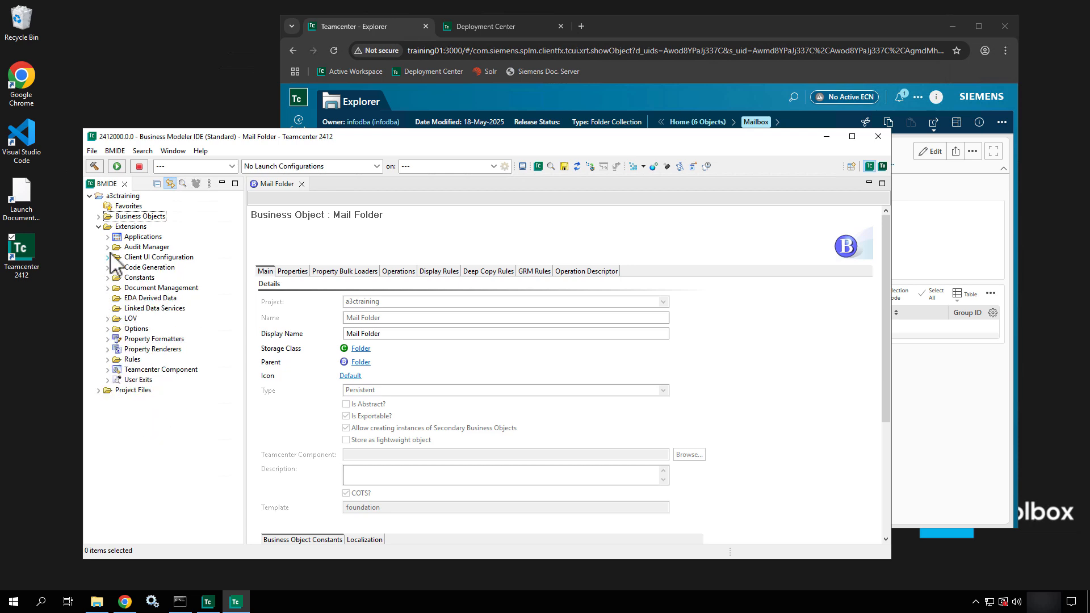
{"action": "left_click", "coordinate": [108, 248]}
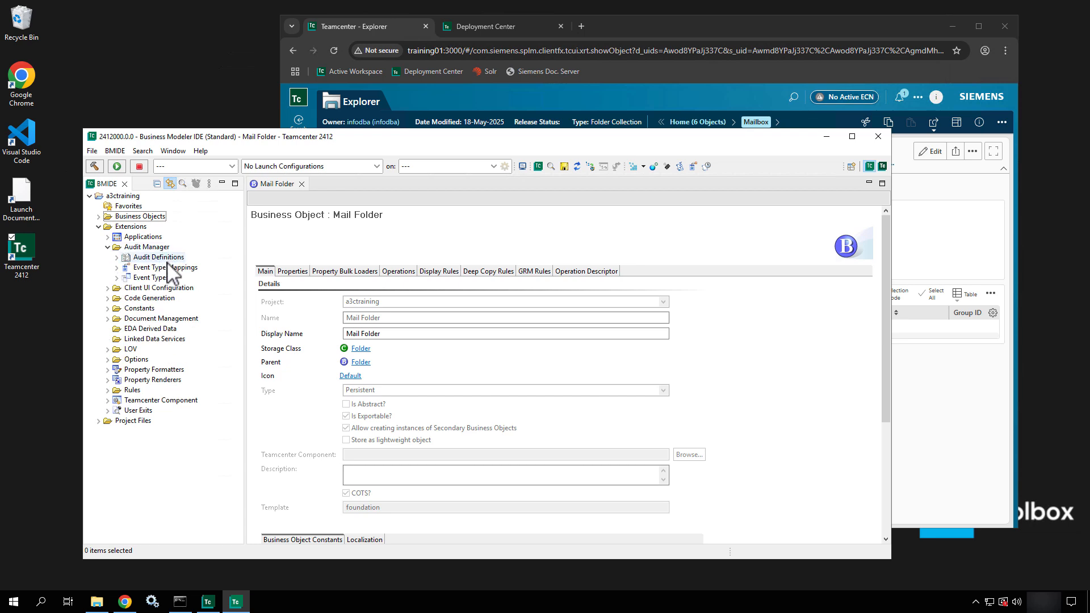
{"action": "left_click", "coordinate": [108, 247]}
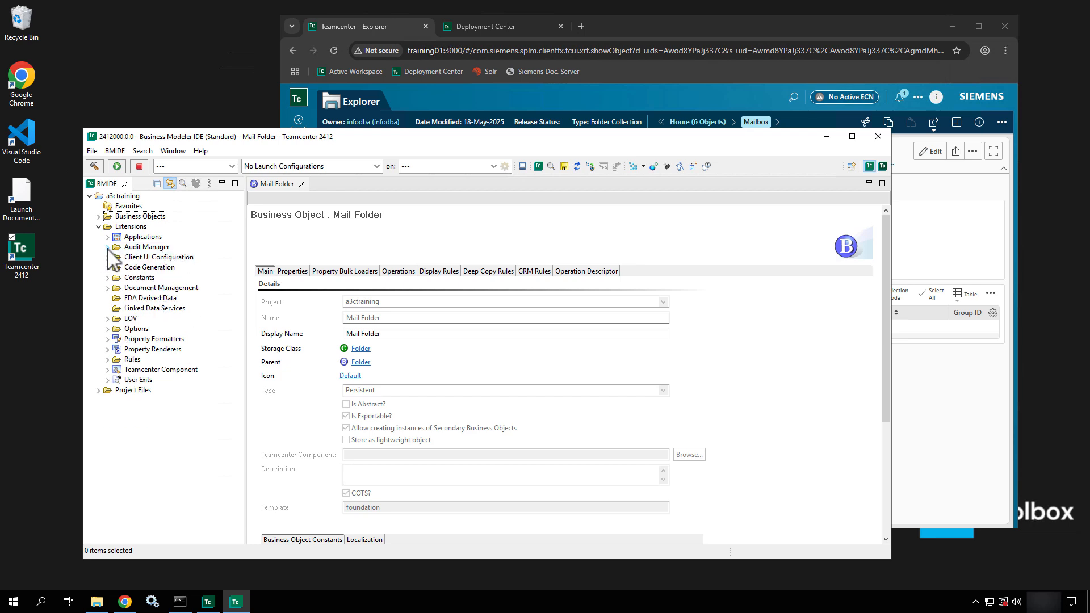
Check the Constants categories, collapse them, and list the Classic LOV entries in the LOV folder.
{"action": "left_click", "coordinate": [108, 277]}
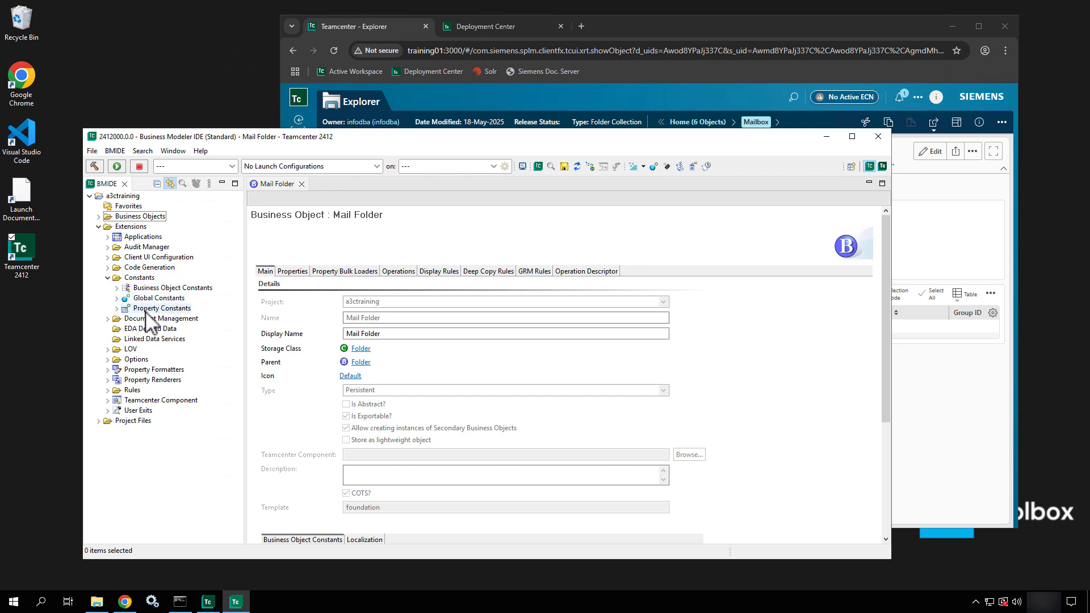
{"action": "left_click", "coordinate": [107, 278]}
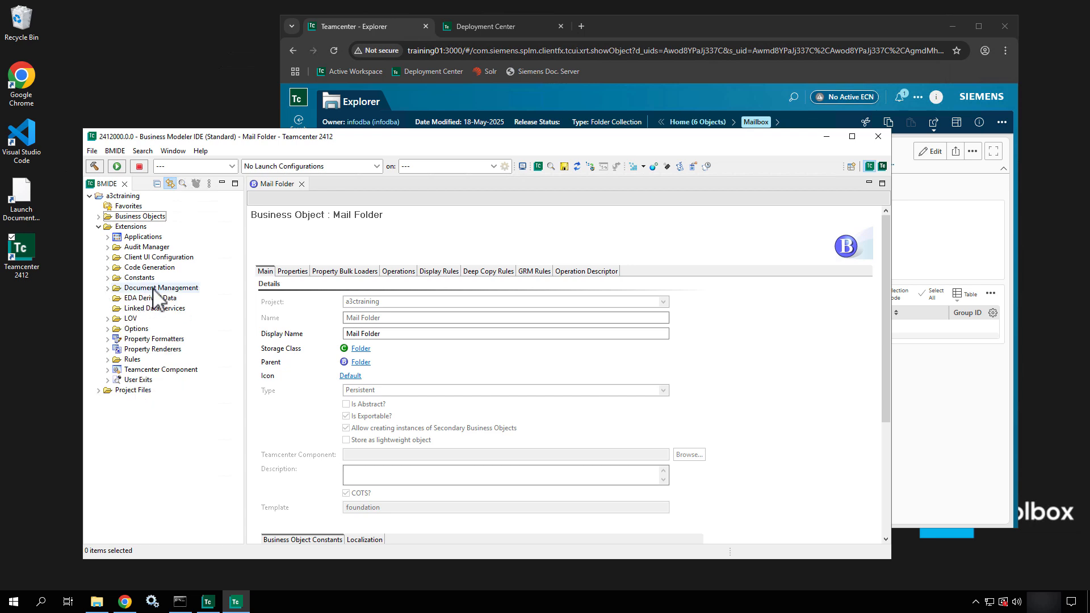
{"action": "left_click", "coordinate": [107, 319]}
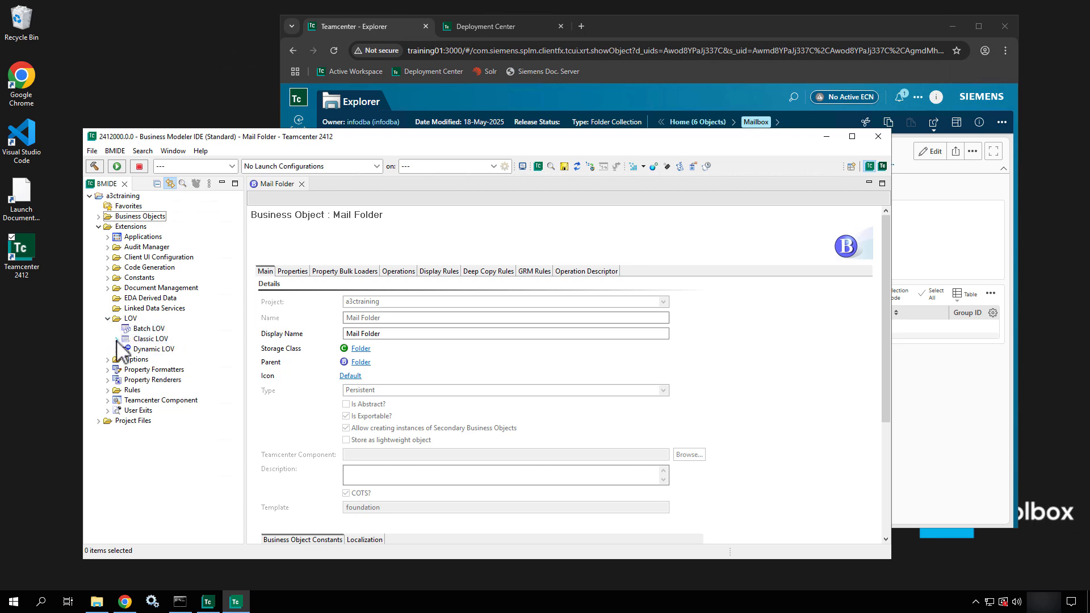
{"action": "left_click", "coordinate": [115, 339]}
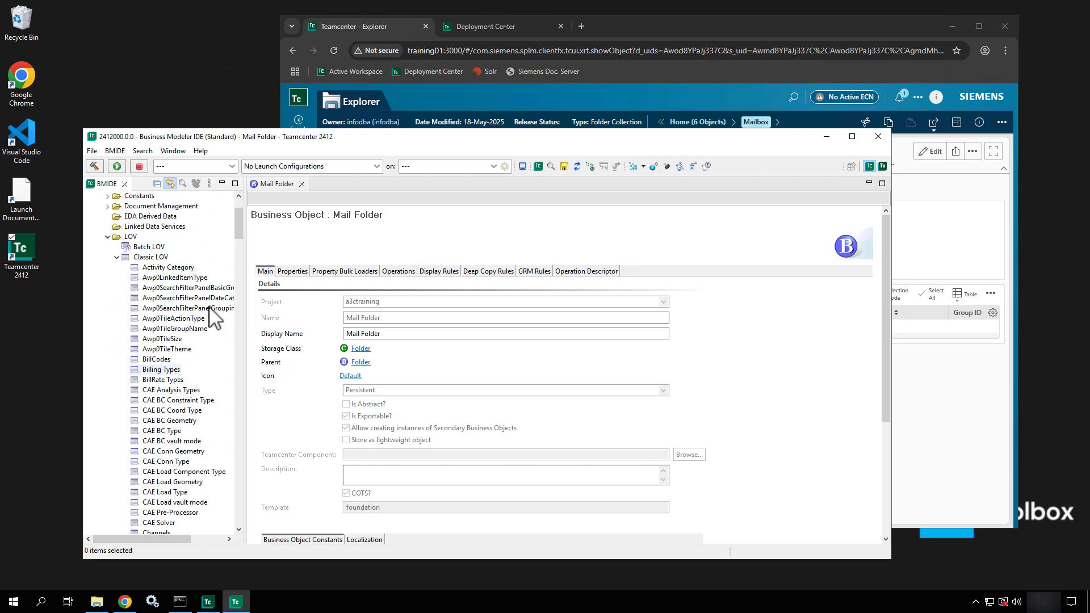
Switch to Teamcenter Active Workspace, select the Newstuff folder and start adding a new object to it.
{"action": "left_click", "coordinate": [977, 382]}
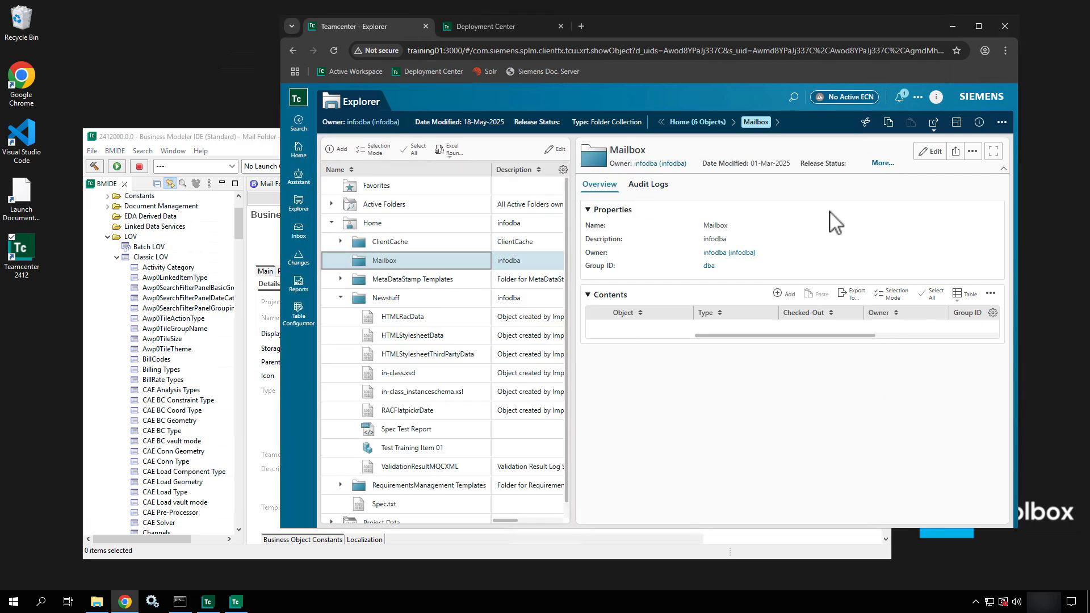
{"action": "left_click", "coordinate": [412, 304]}
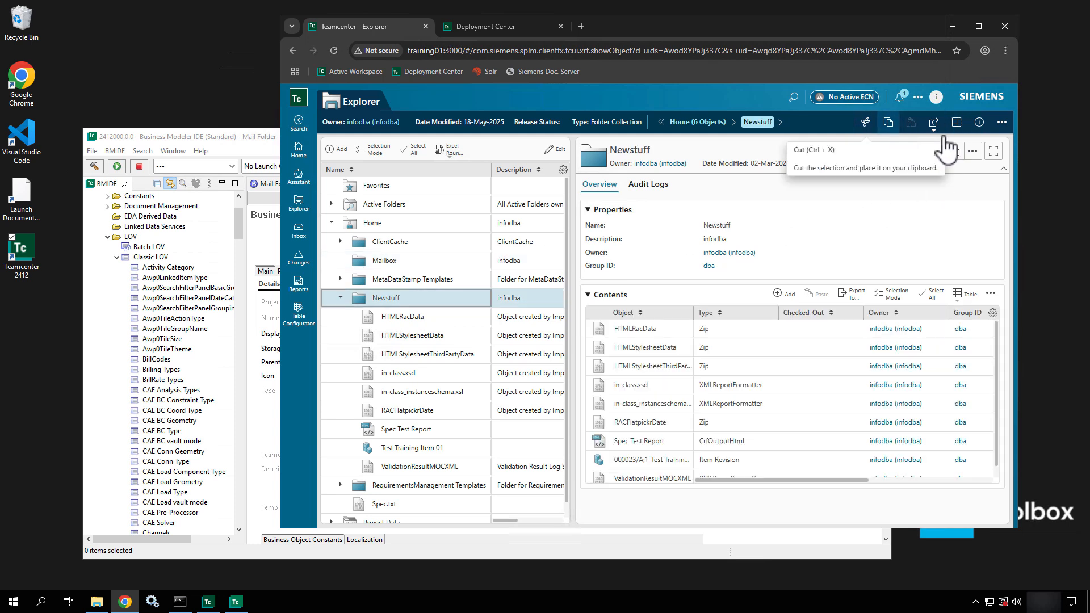
{"action": "left_click", "coordinate": [1002, 124]}
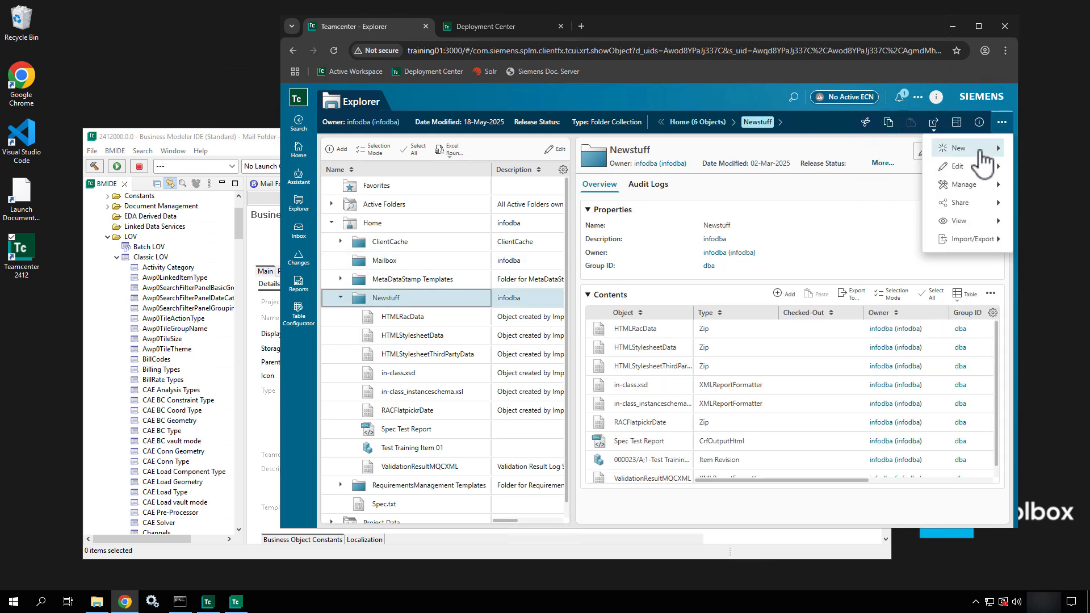
{"action": "left_click", "coordinate": [965, 149]}
{"action": "left_click", "coordinate": [870, 165]}
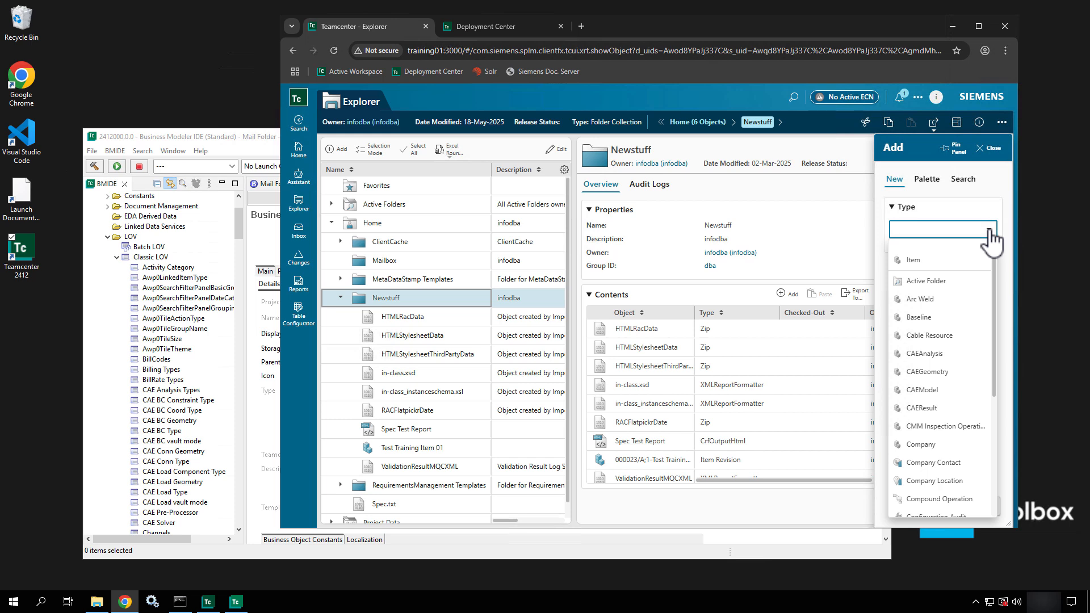
Choose Item as the new object's type and show the available Unit of Measure values.
{"action": "left_click", "coordinate": [990, 229]}
{"action": "left_click", "coordinate": [989, 230]}
{"action": "left_click", "coordinate": [988, 231]}
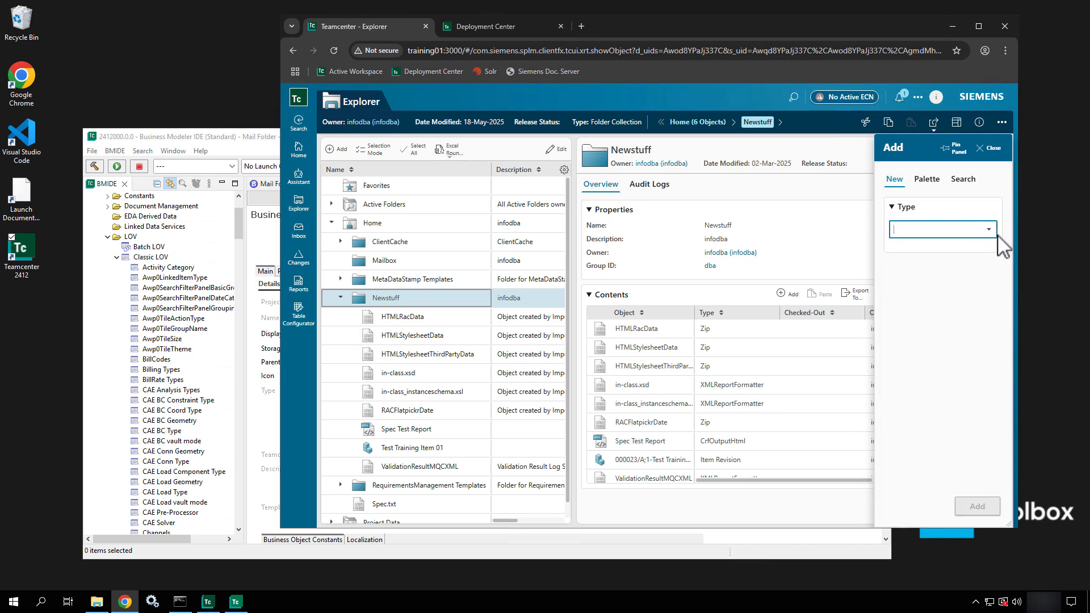
{"action": "left_click", "coordinate": [988, 229]}
{"action": "left_click", "coordinate": [910, 262]}
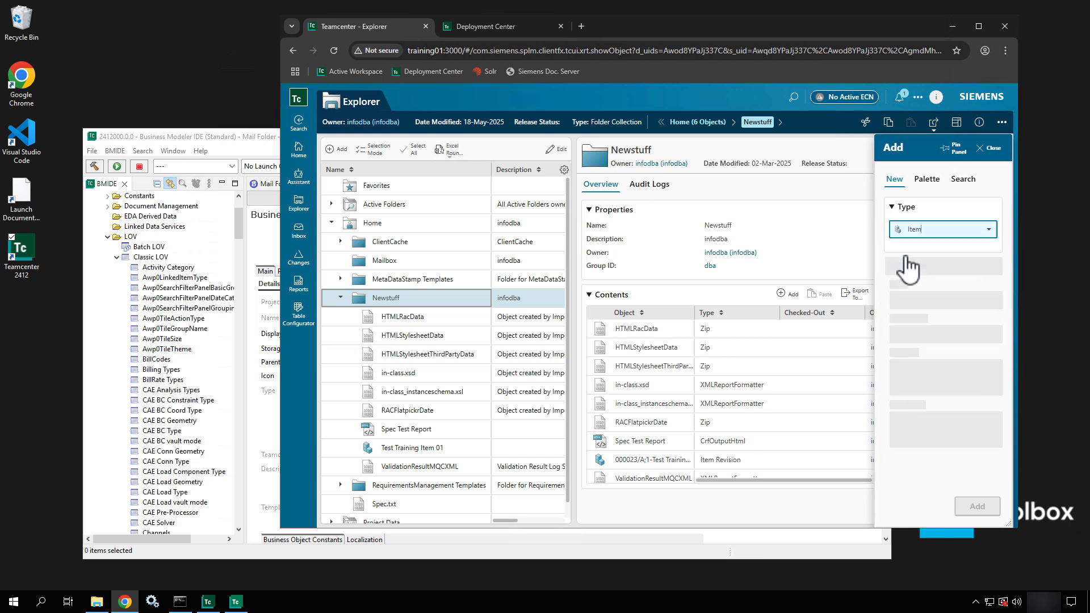
{"action": "left_click", "coordinate": [931, 386]}
{"action": "scroll", "coordinate": [988, 390], "scroll_direction": "down", "scroll_amount": 2}
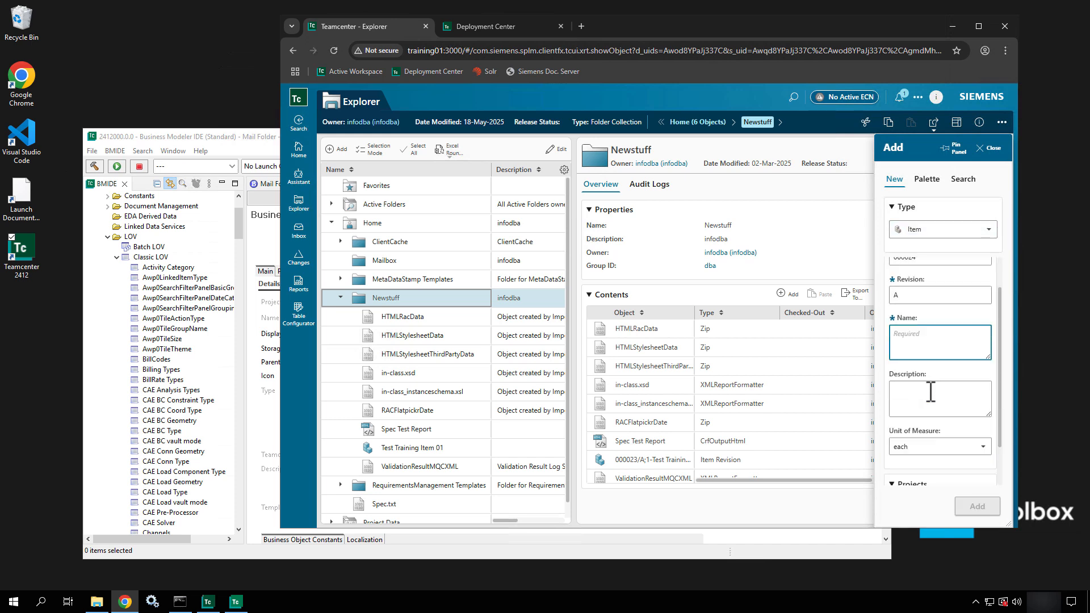
{"action": "left_click", "coordinate": [990, 398]}
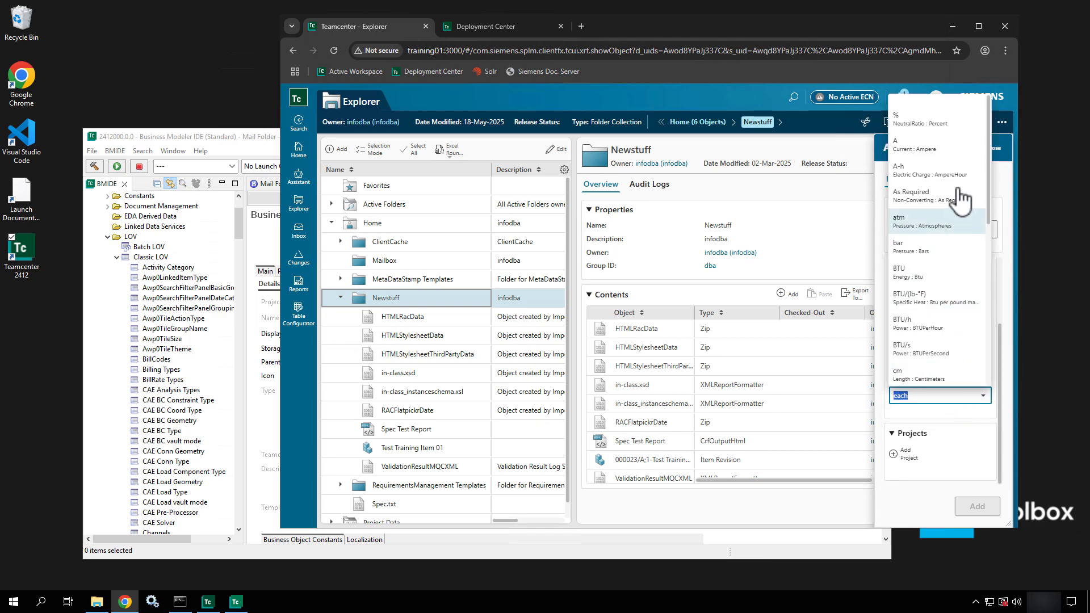
Return to Business Modeler IDE, collapse Classic LOV, point out Dynamic LOV and Batch LOV, and collapse the LOV folder.
{"action": "left_click", "coordinate": [105, 272]}
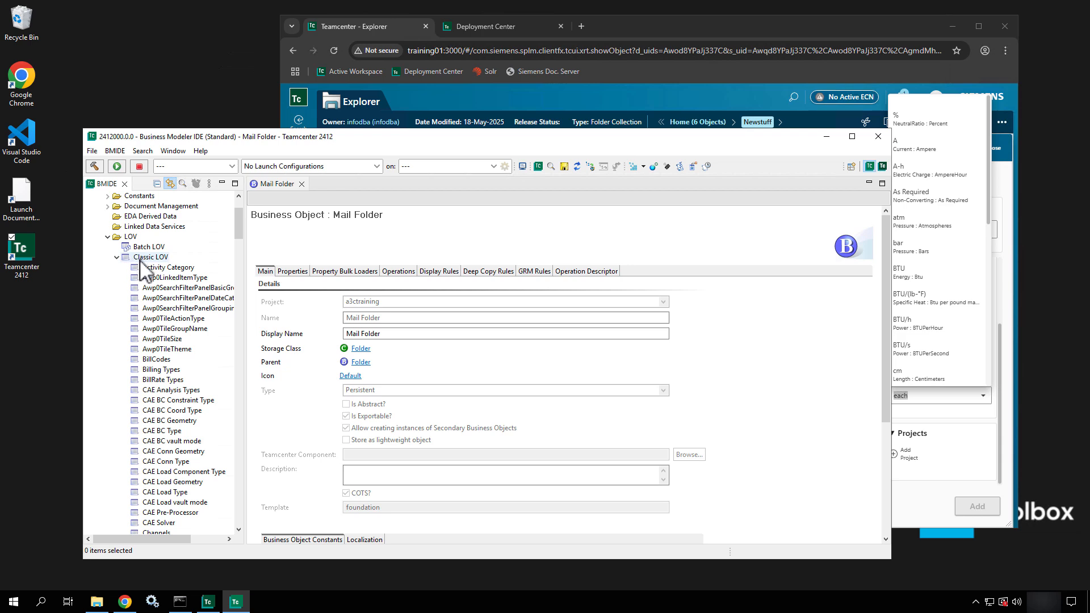
{"action": "left_click", "coordinate": [124, 258]}
{"action": "left_click", "coordinate": [117, 258]}
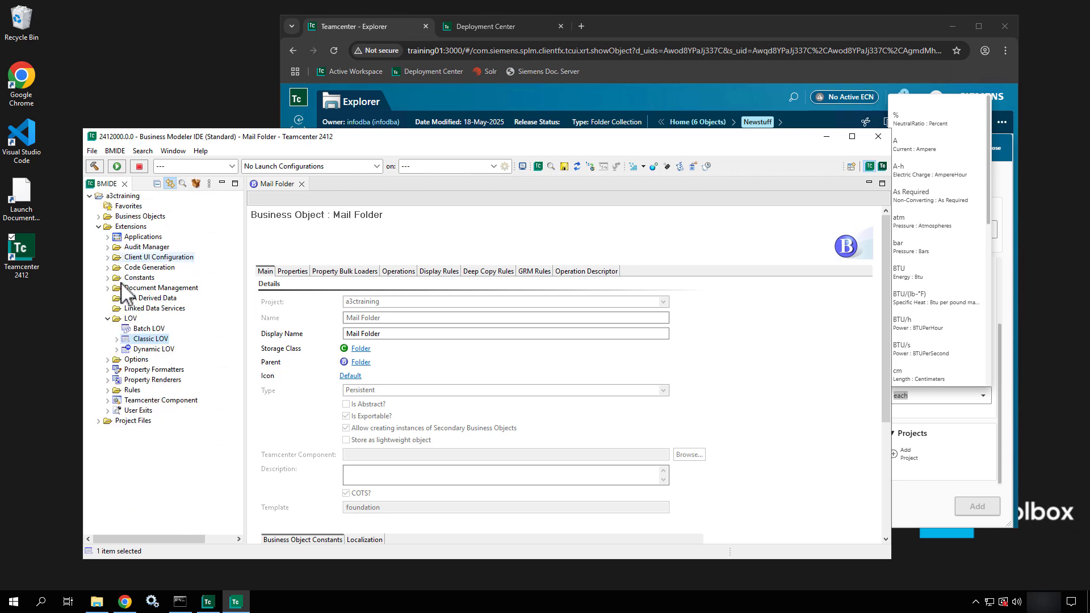
{"action": "left_click", "coordinate": [143, 350]}
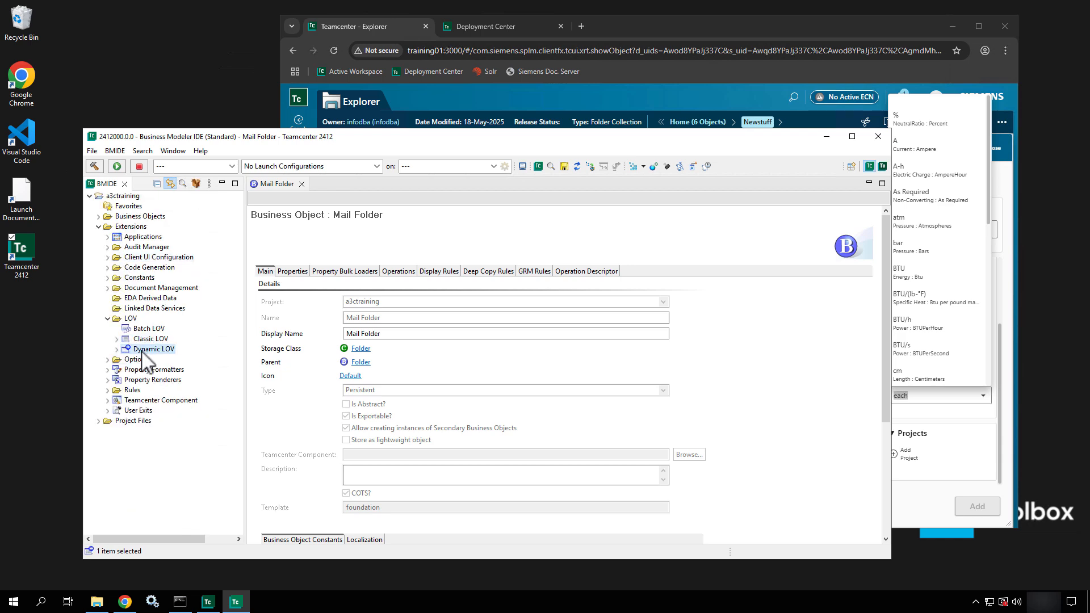
{"action": "left_click", "coordinate": [154, 329]}
{"action": "left_click", "coordinate": [108, 318]}
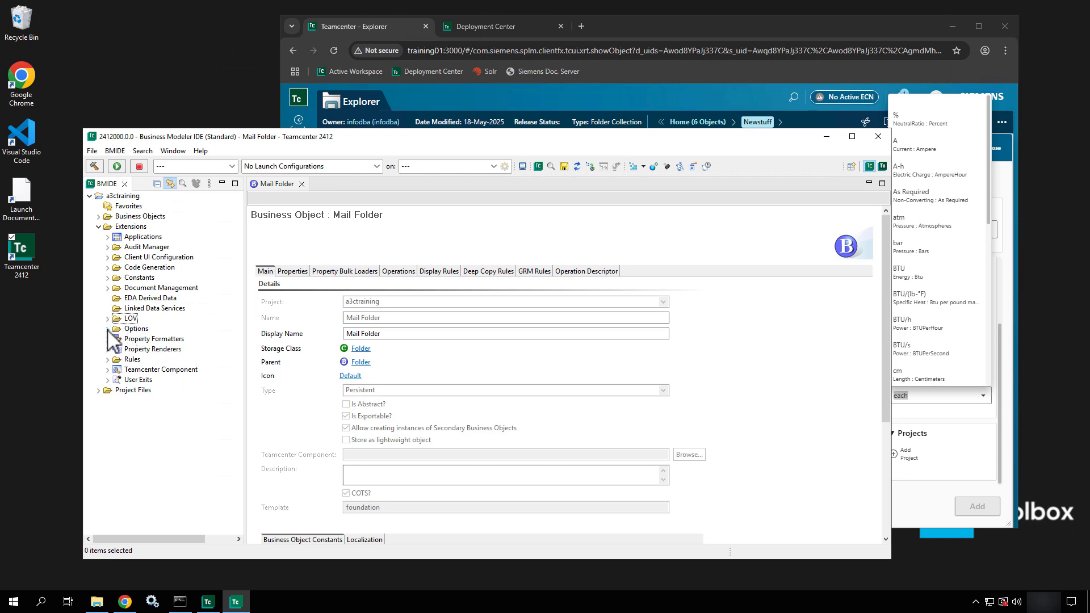
Expand Options, point out Status, Tool and Unit of Measure, and list the Classic Change types.
{"action": "left_click", "coordinate": [108, 328]}
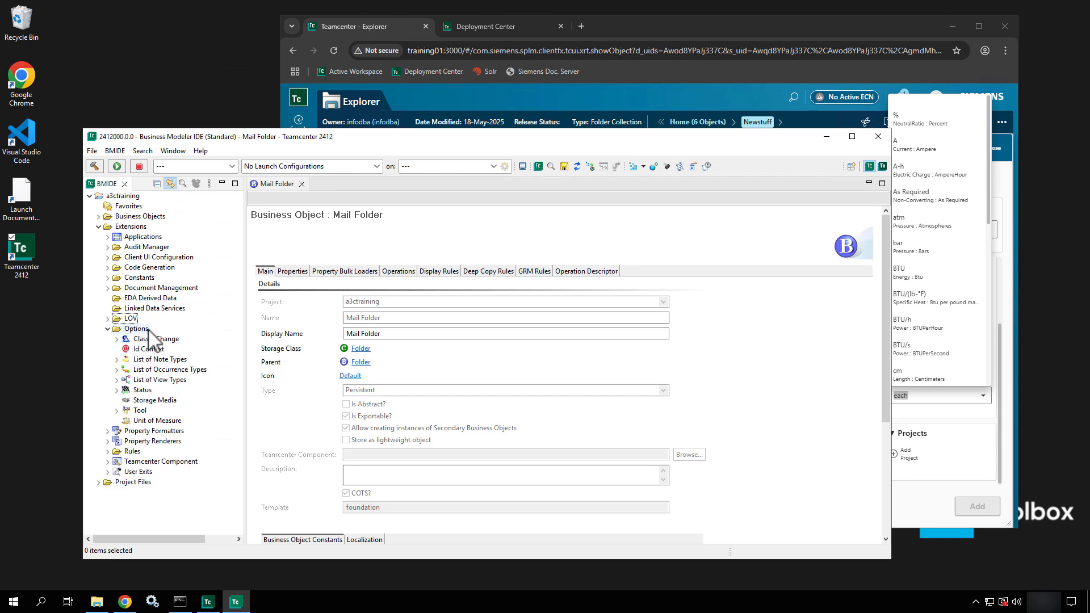
{"action": "left_click", "coordinate": [143, 391]}
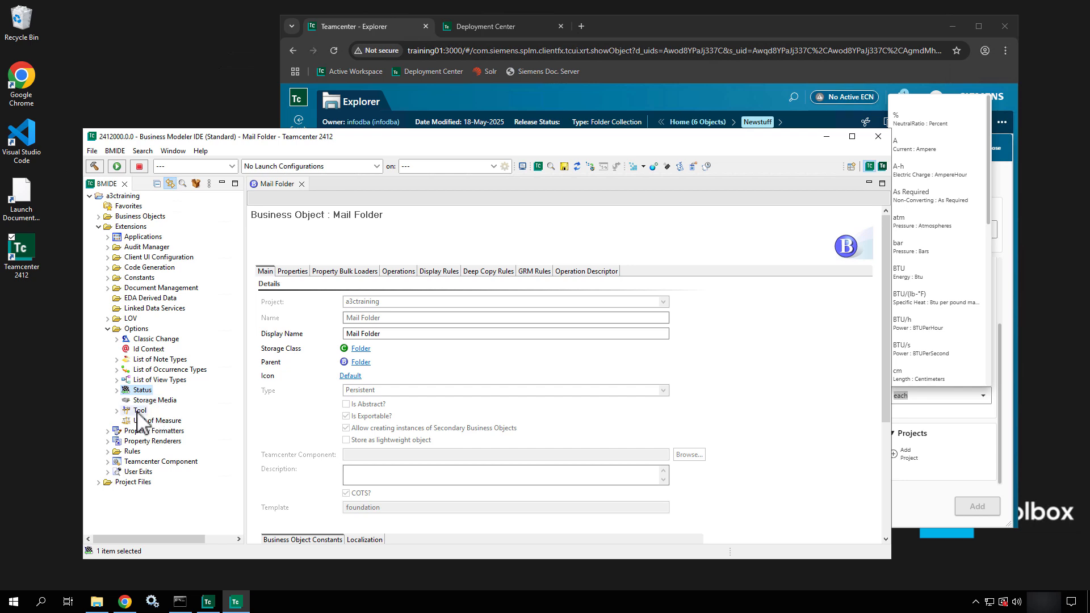
{"action": "left_click", "coordinate": [137, 411]}
{"action": "left_click", "coordinate": [169, 421]}
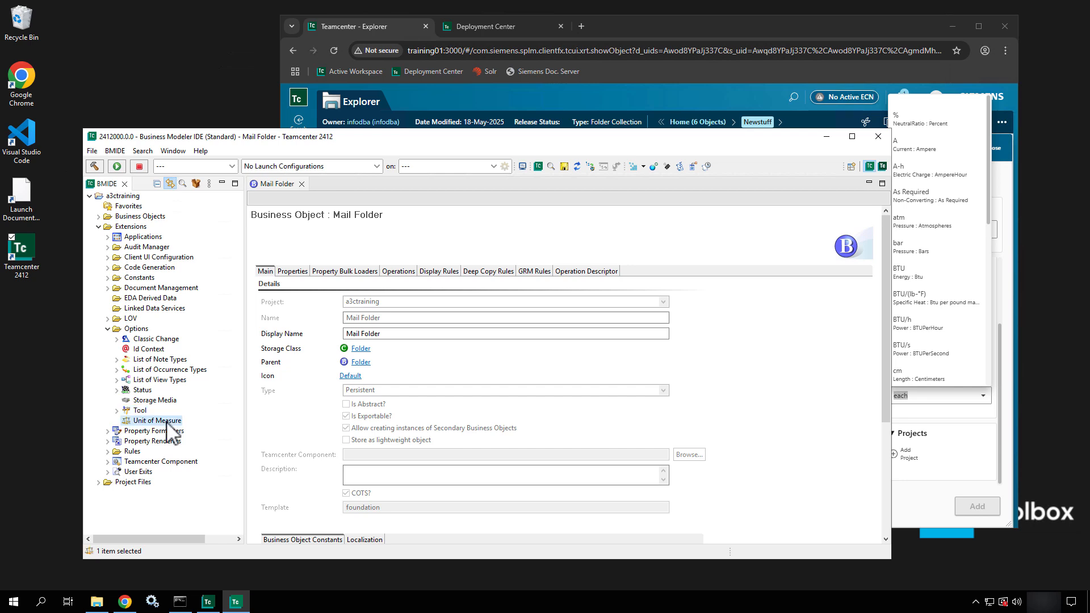
{"action": "left_click", "coordinate": [174, 341]}
{"action": "left_click", "coordinate": [117, 339]}
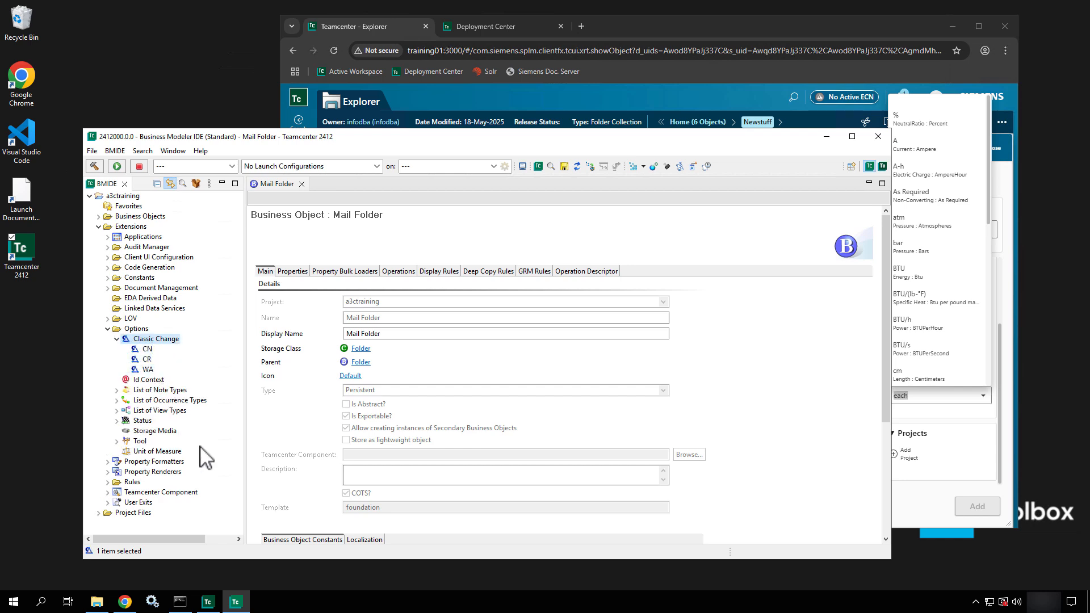
Look through the List of Note Types entries, and collapse that list, Classic Change and the Options folder.
{"action": "left_click", "coordinate": [117, 390]}
{"action": "scroll", "coordinate": [123, 405], "scroll_direction": "down", "scroll_amount": 4}
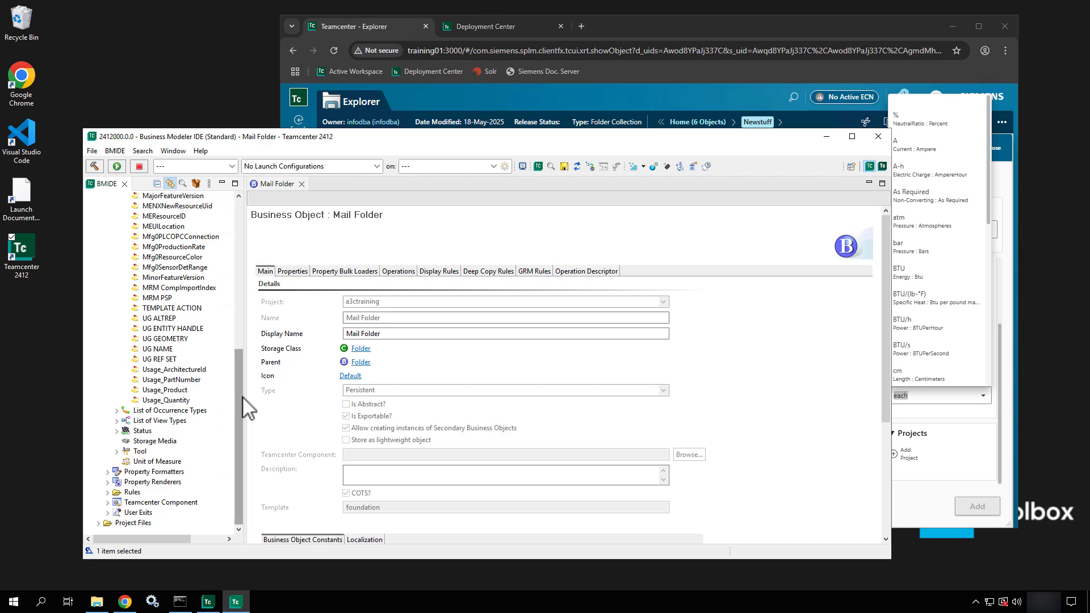
{"action": "left_click_drag", "start_coordinate": [237, 404], "coordinate": [233, 200]}
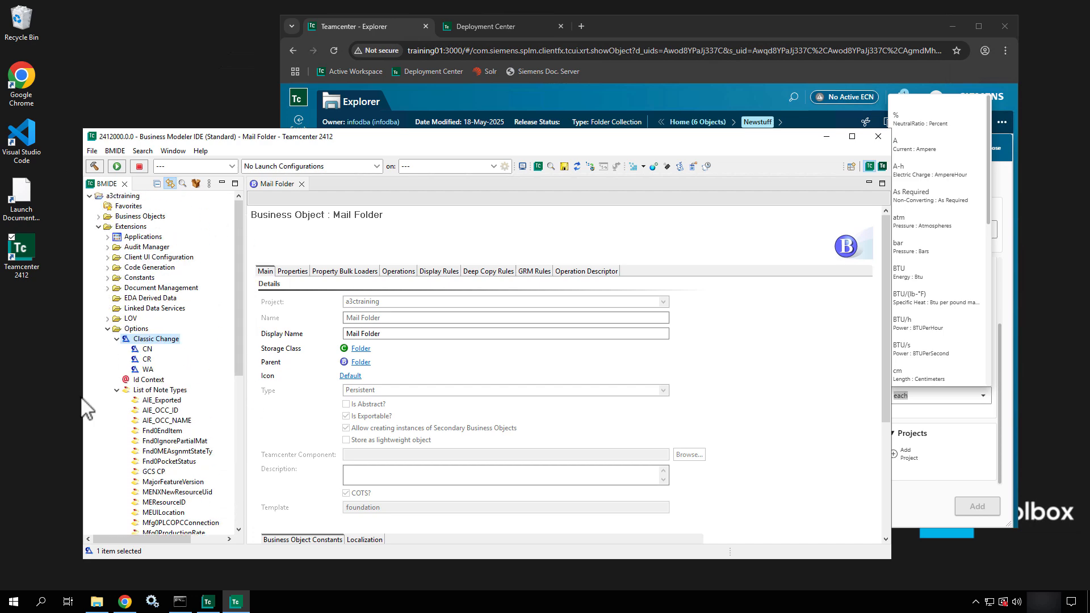
{"action": "left_click", "coordinate": [117, 391]}
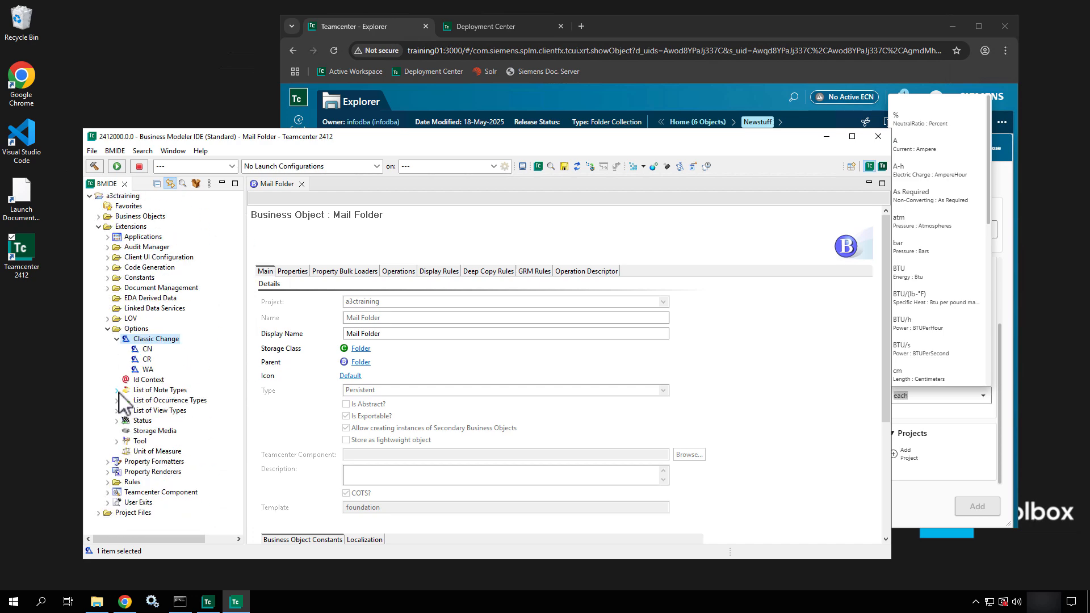
{"action": "left_click", "coordinate": [117, 339]}
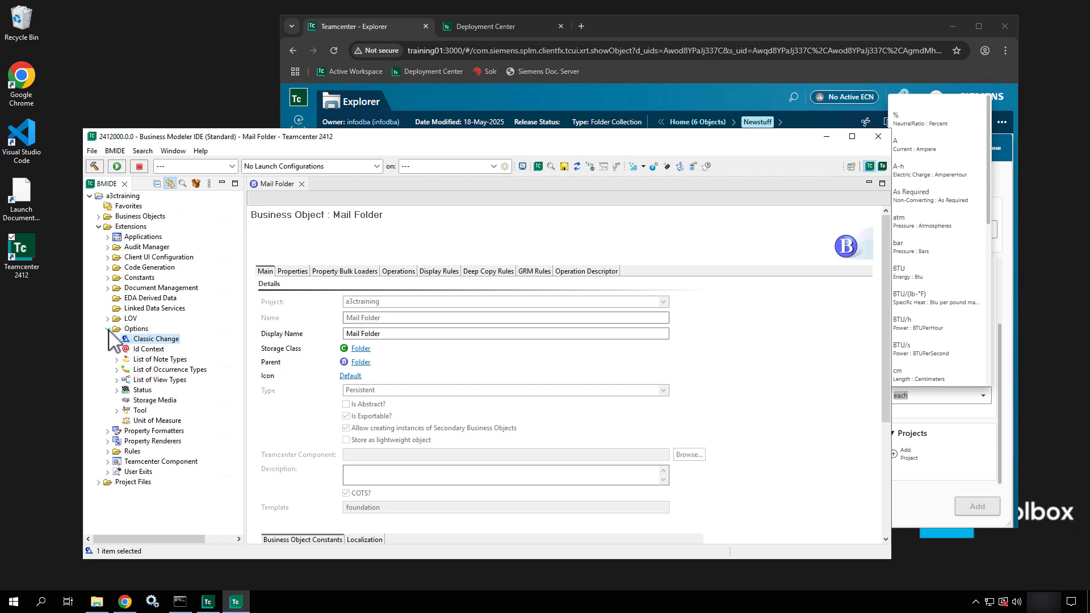
{"action": "left_click", "coordinate": [108, 329]}
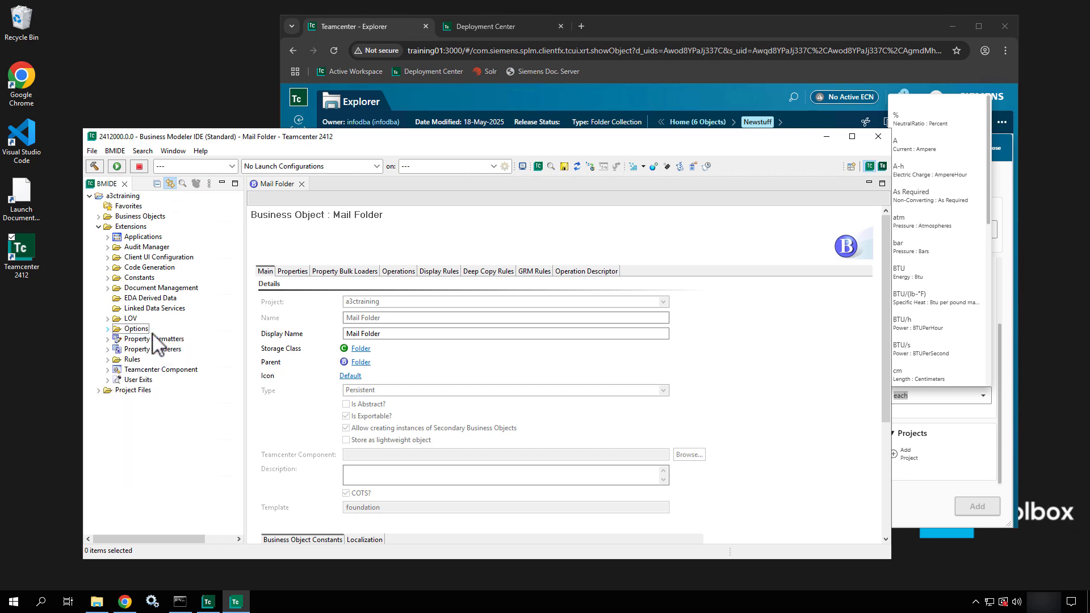
Point out Property Formatters, expand the Rules folder, and select its Conditions and Extensions categories in turn.
{"action": "left_click", "coordinate": [180, 340]}
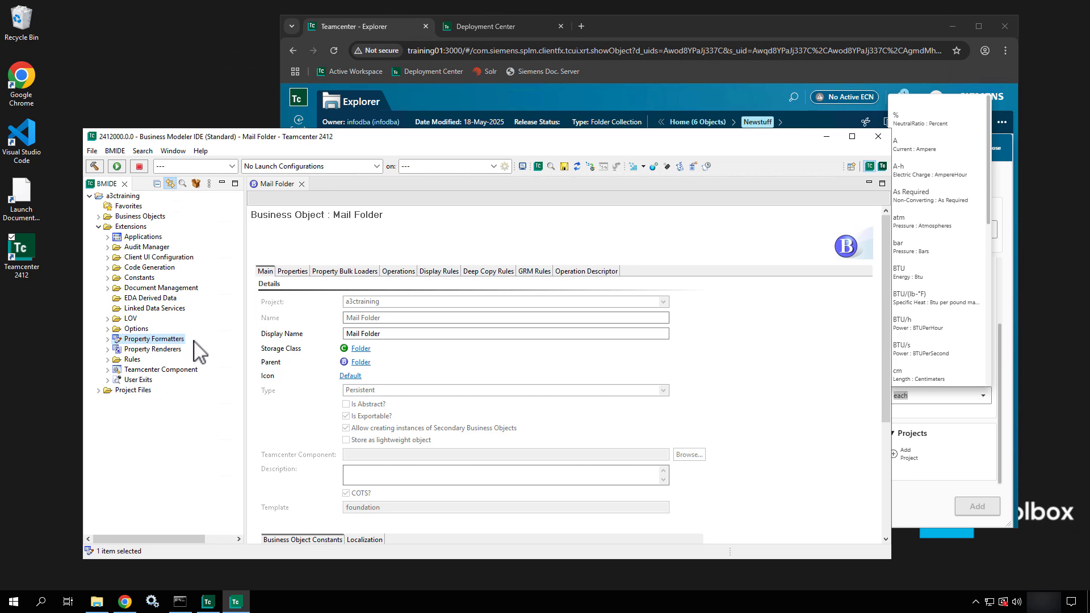
{"action": "left_click", "coordinate": [107, 360]}
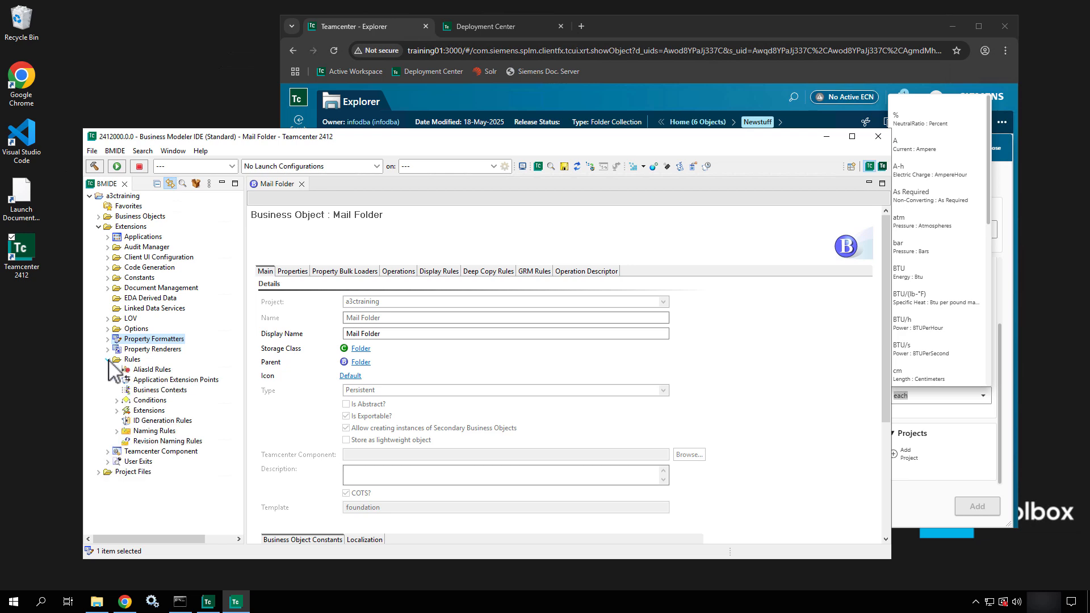
{"action": "left_click", "coordinate": [151, 400]}
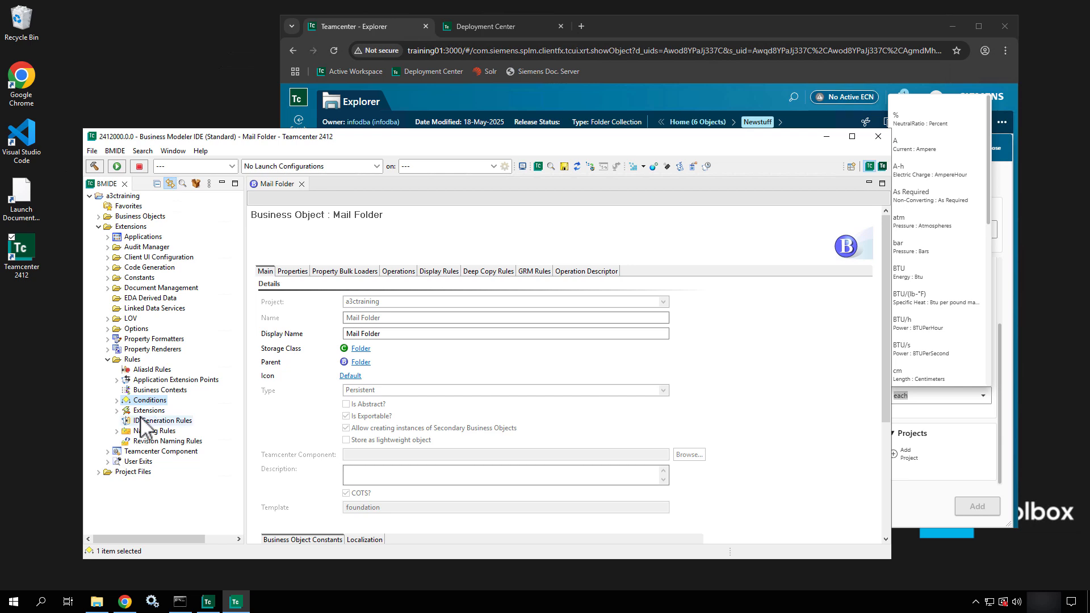
{"action": "left_click", "coordinate": [143, 411]}
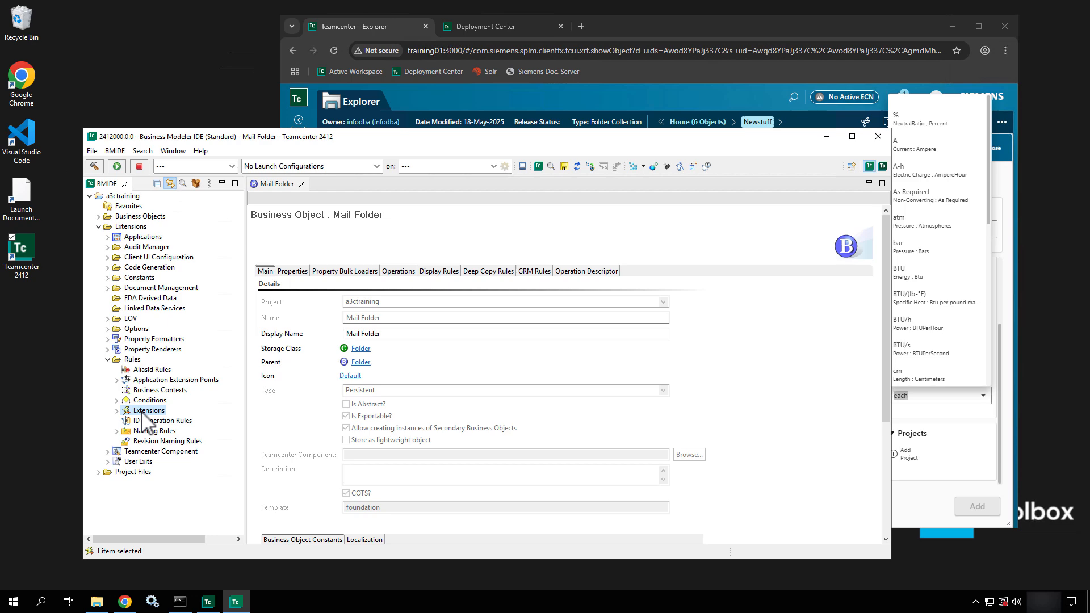
Expand the Extensions category under Rules, look through its entries, select createObjects, and collapse the category.
{"action": "left_click", "coordinate": [116, 411]}
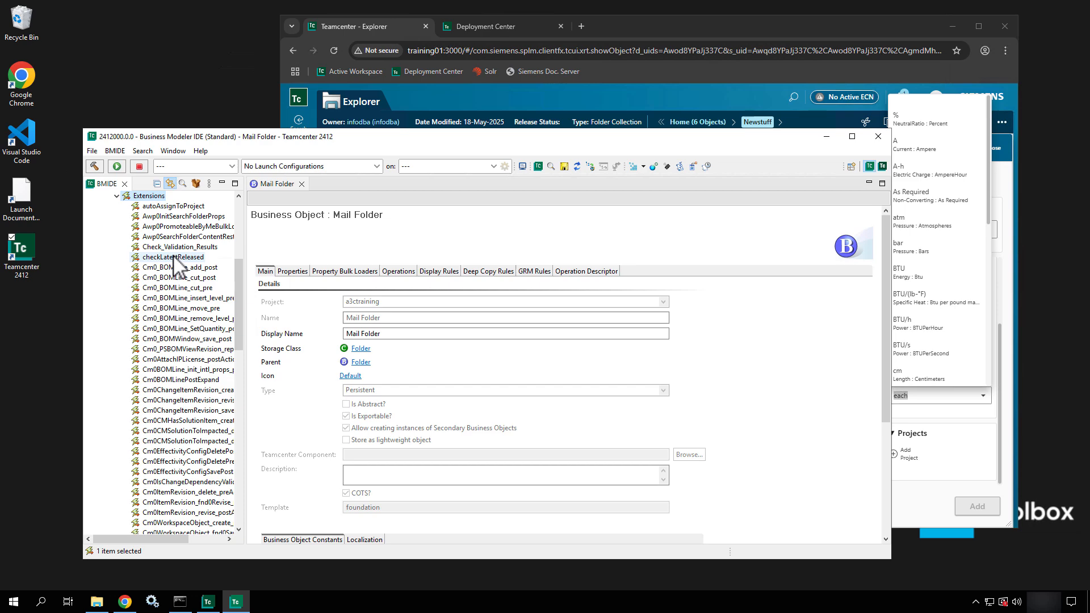
{"action": "scroll", "coordinate": [178, 423], "scroll_direction": "down", "scroll_amount": 2}
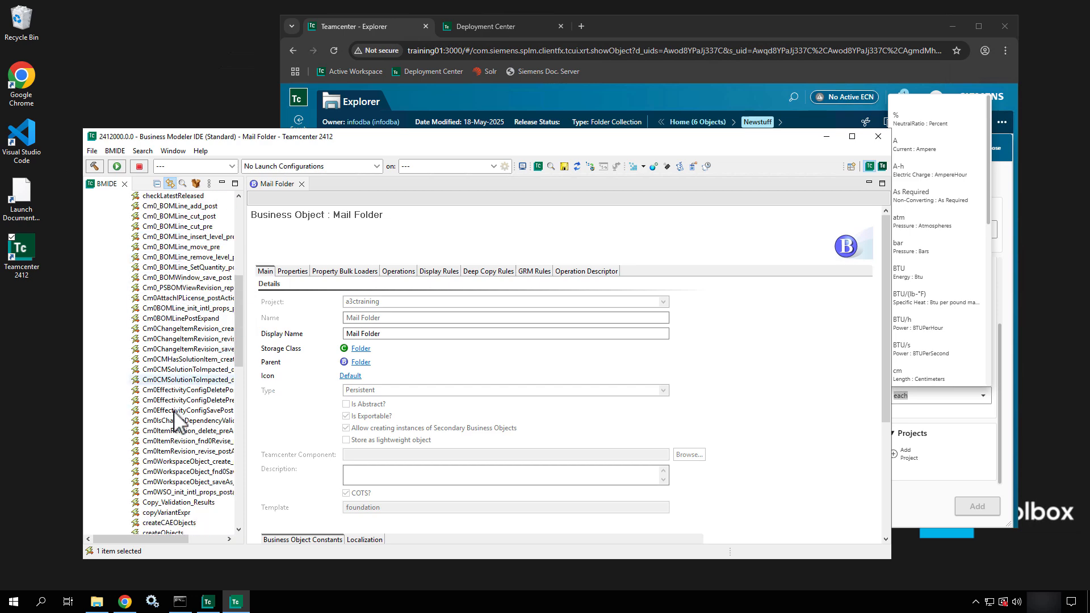
{"action": "scroll", "coordinate": [176, 423], "scroll_direction": "down", "scroll_amount": 3}
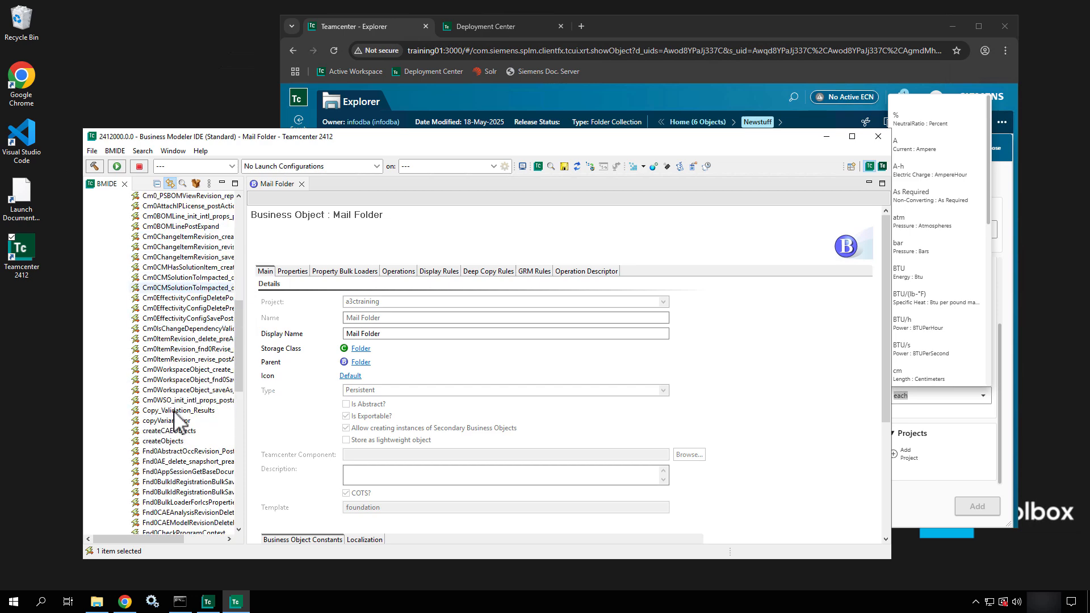
{"action": "left_click", "coordinate": [172, 441]}
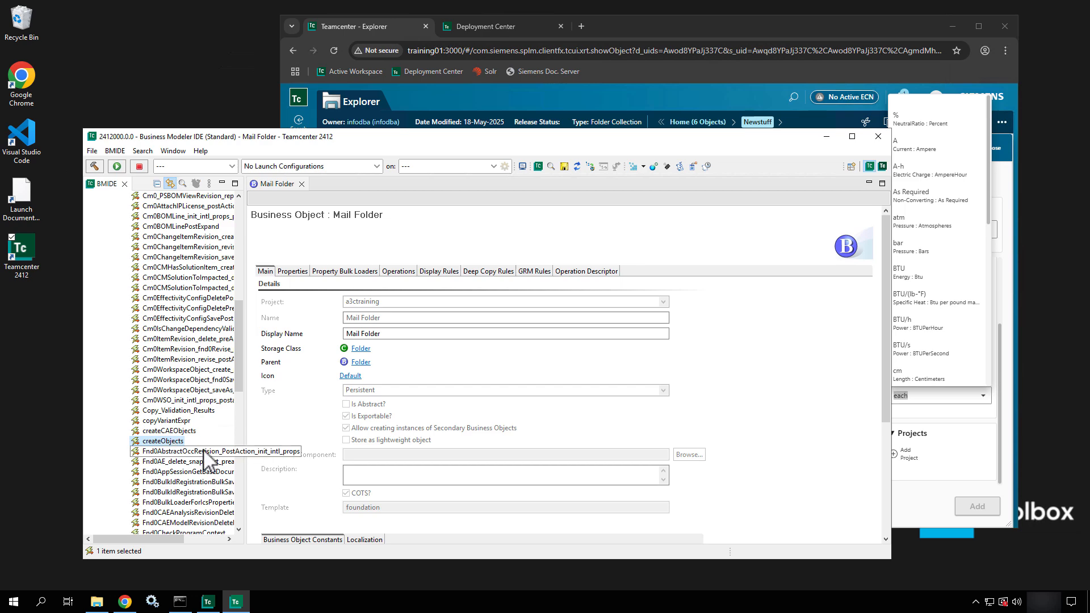
{"action": "left_click_drag", "start_coordinate": [237, 365], "coordinate": [245, 303]}
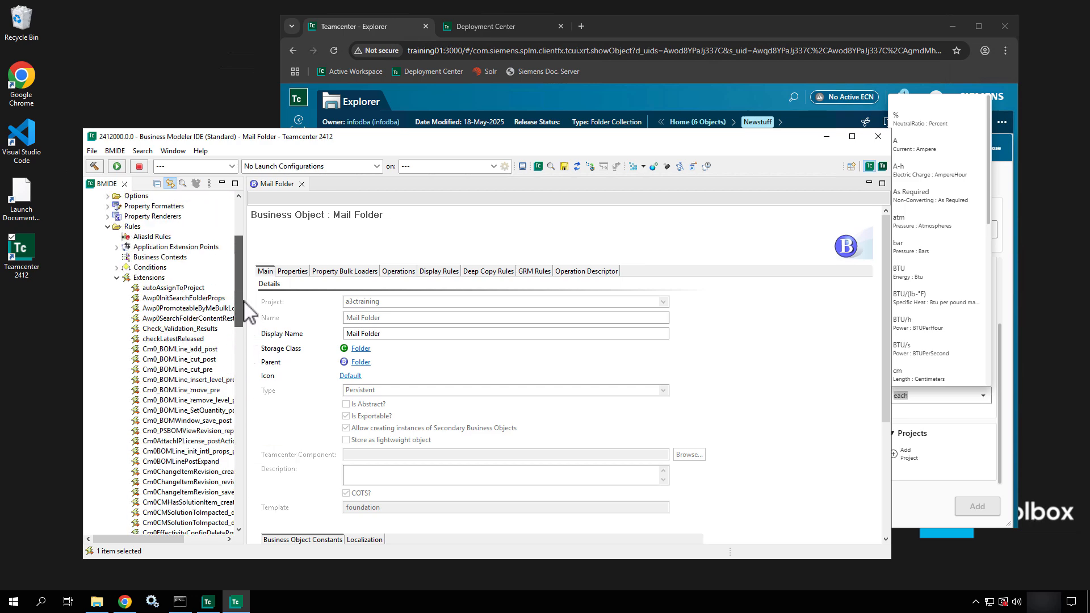
{"action": "left_click", "coordinate": [117, 278]}
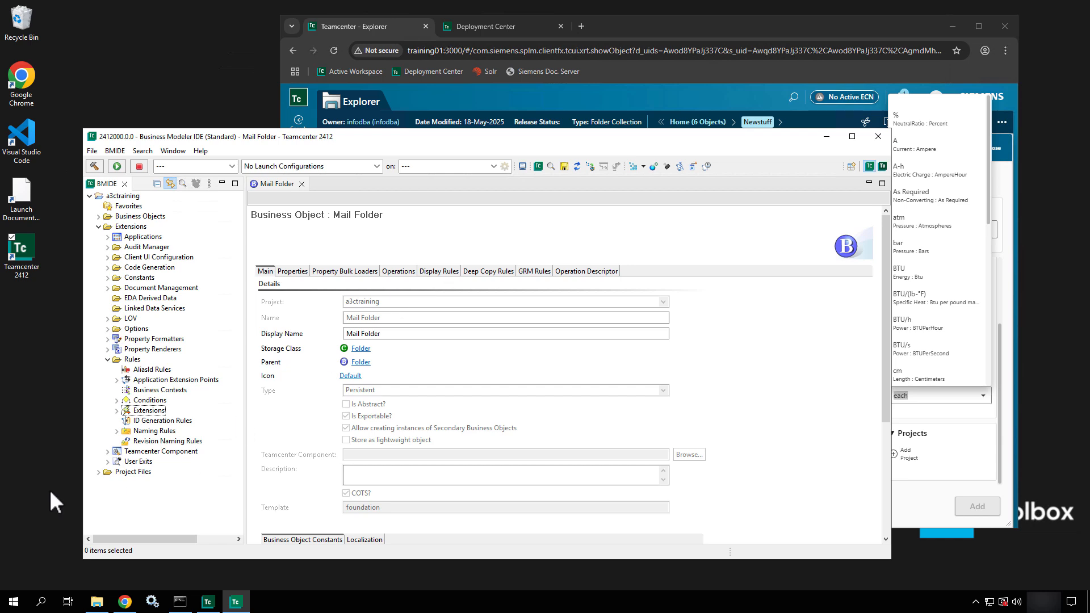
Point out ID Generation Rules, Naming Rules and Revision Naming Rules, and switch the tree from the Extensions folder to the expanded Business Objects folder.
{"action": "left_click", "coordinate": [174, 421]}
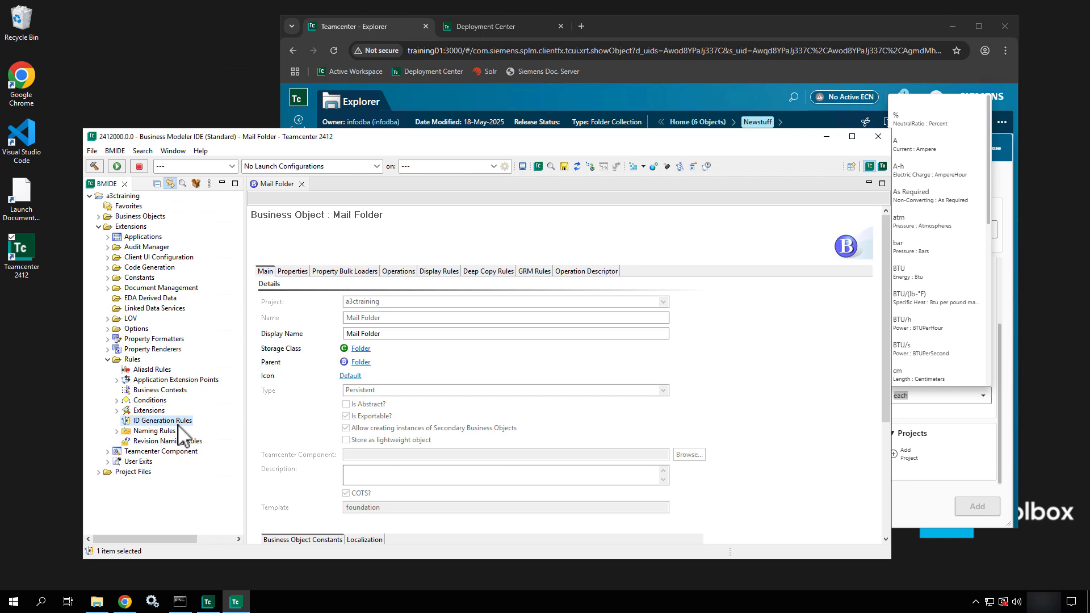
{"action": "left_click", "coordinate": [139, 433]}
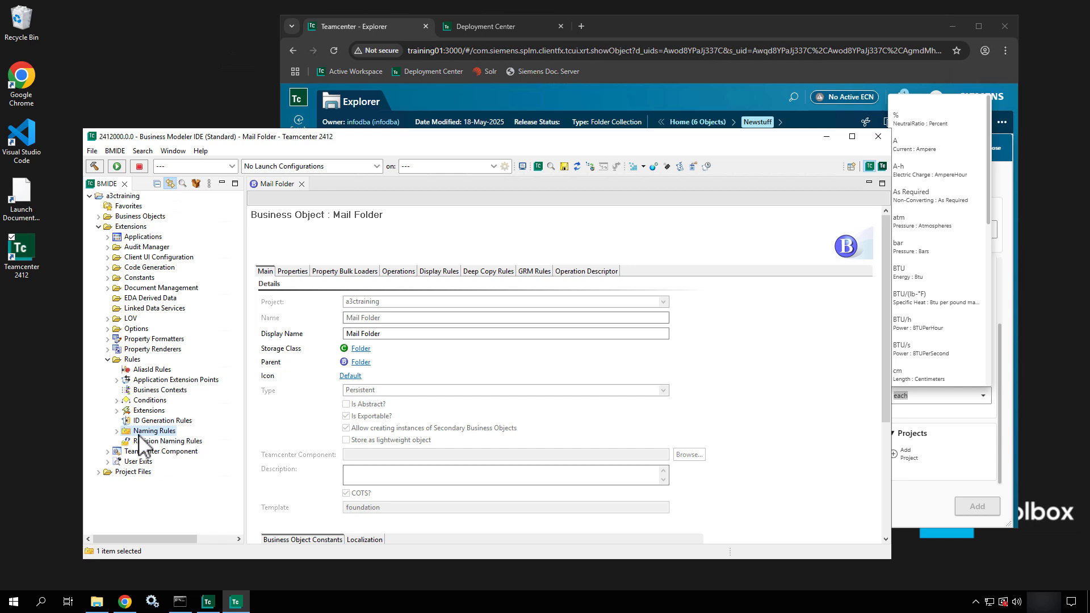
{"action": "left_click", "coordinate": [144, 442]}
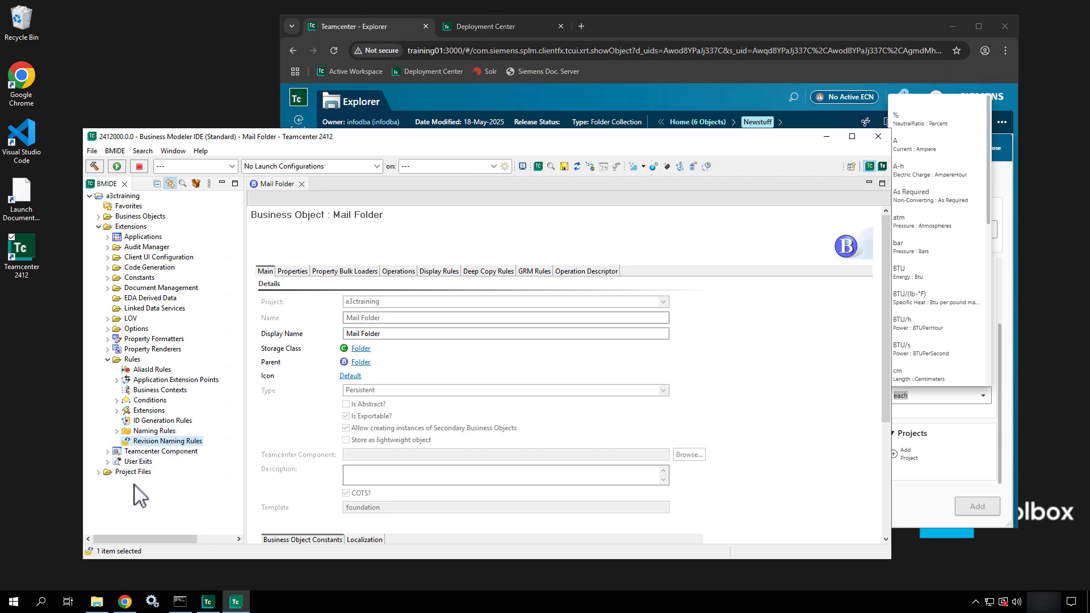
{"action": "left_click", "coordinate": [98, 227]}
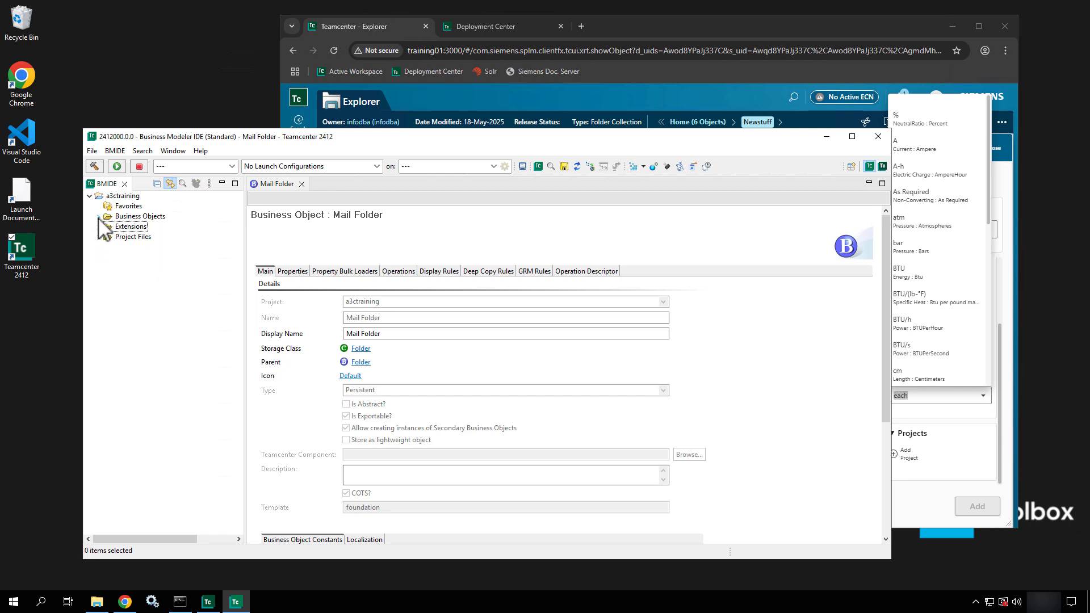
{"action": "left_click", "coordinate": [98, 217]}
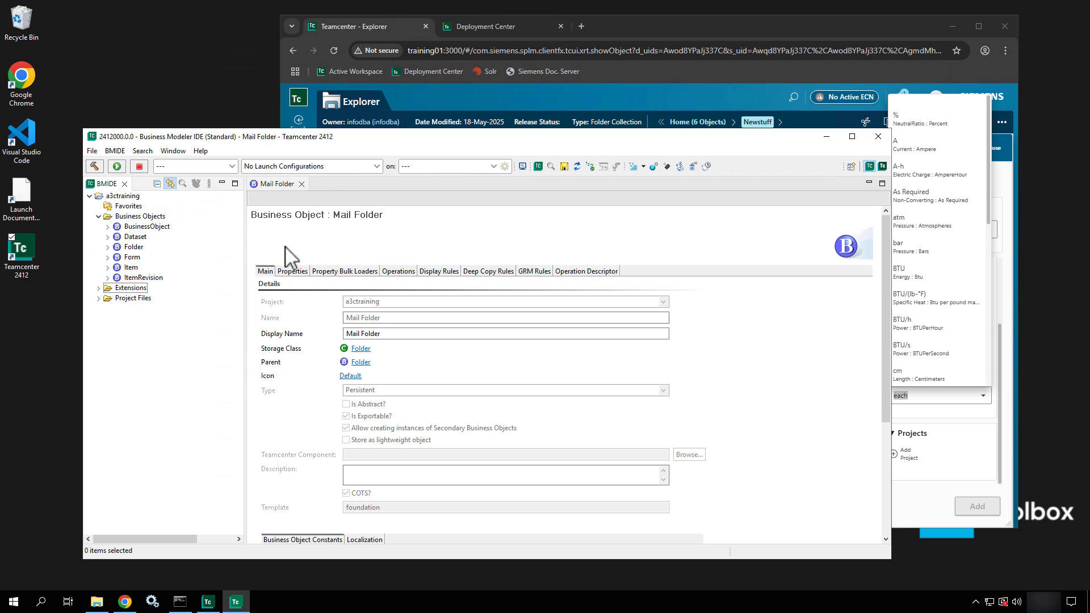
Switch to Teamcenter Active Workspace, show the creatable object types for a new object, keep Item, and close the Add panel.
{"action": "left_click", "coordinate": [686, 90]}
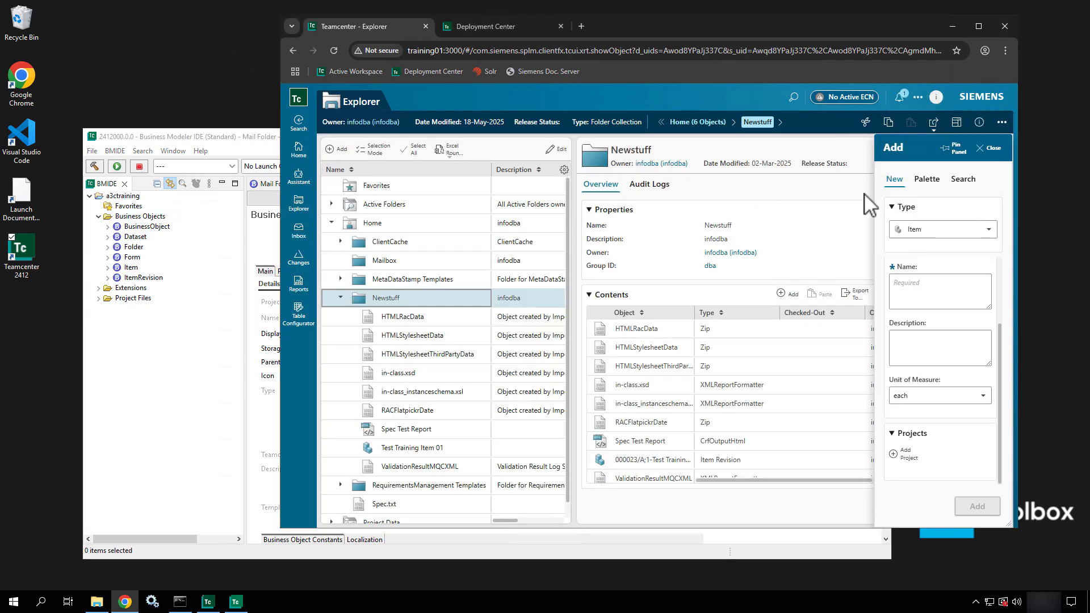
{"action": "left_click", "coordinate": [992, 231]}
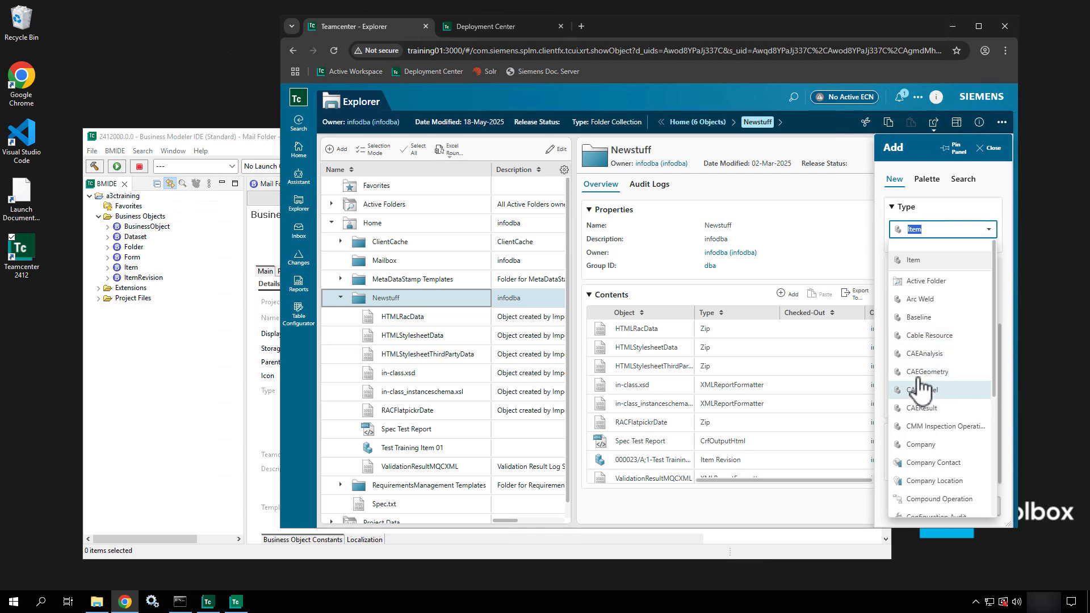
{"action": "left_click", "coordinate": [944, 262]}
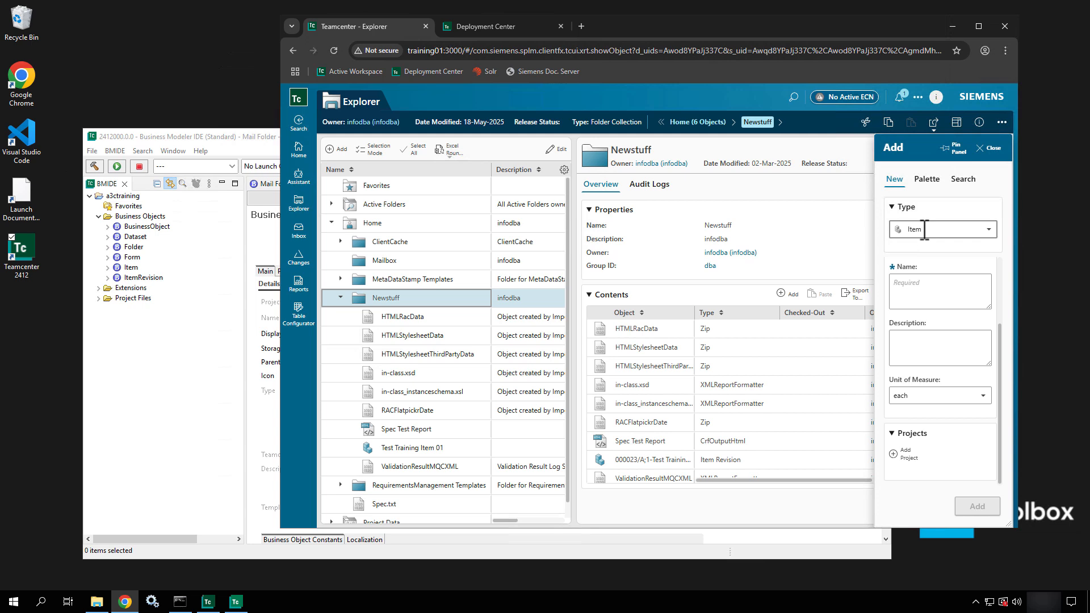
{"action": "left_click", "coordinate": [993, 151]}
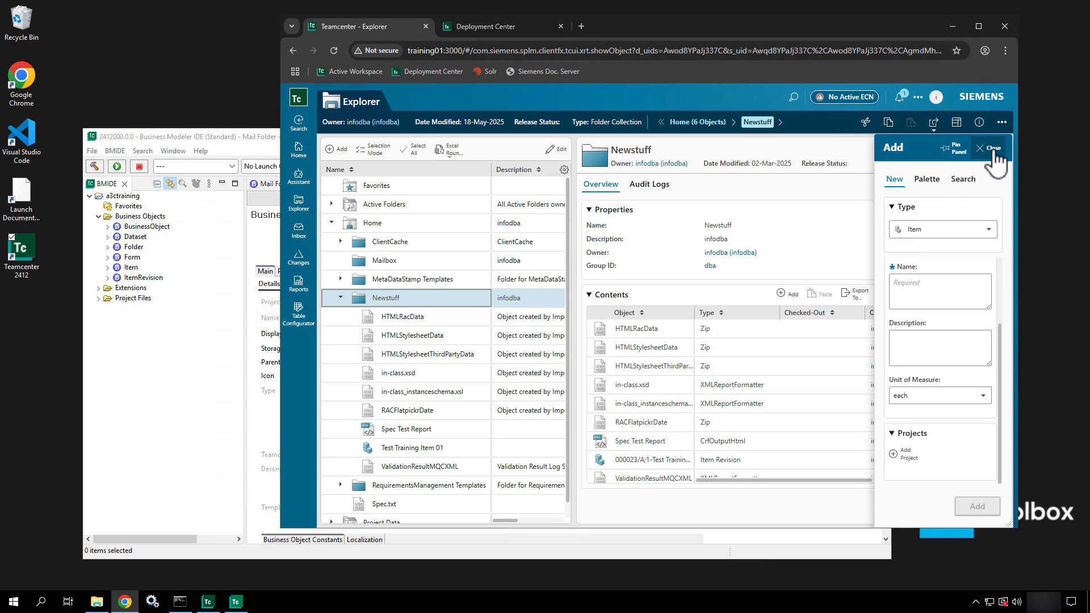
Return to Business Modeler IDE, point out the Item and ItemRevision business objects, and show the commands available for Item without running one.
{"action": "left_click", "coordinate": [149, 321]}
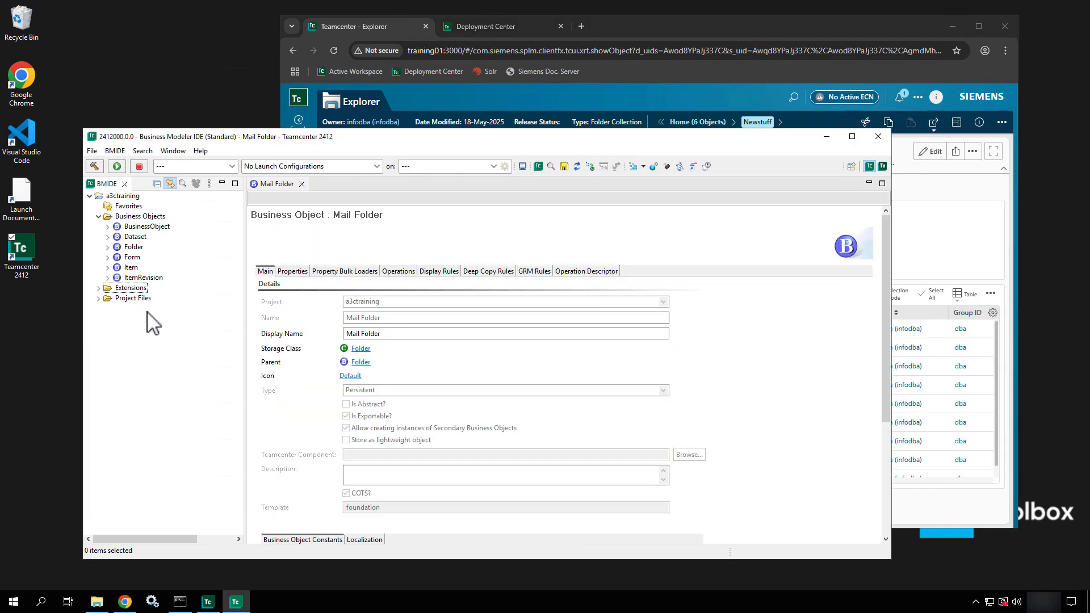
{"action": "left_click", "coordinate": [128, 267]}
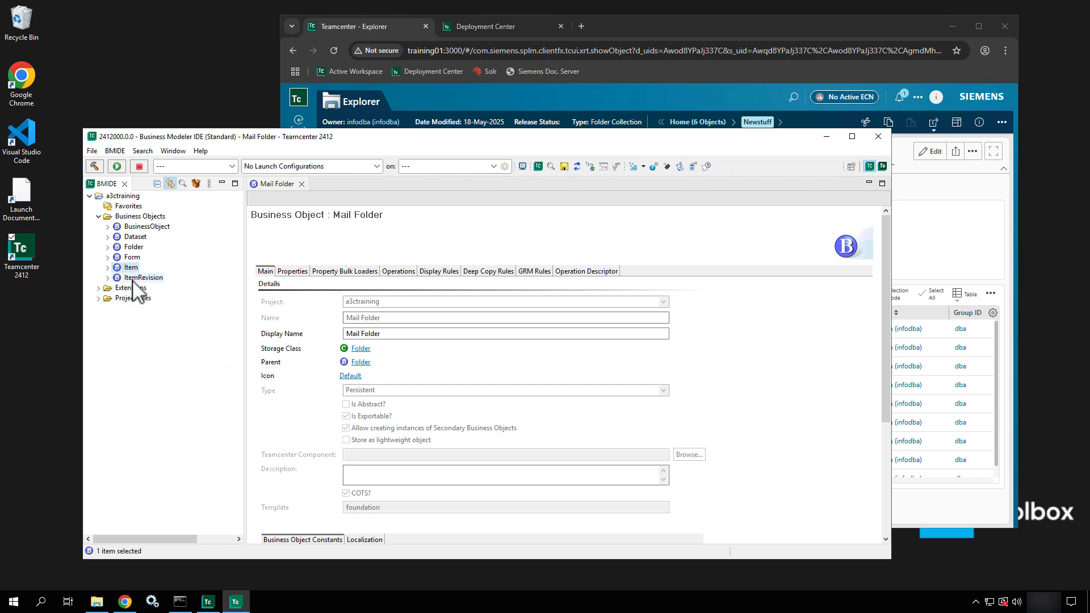
{"action": "left_click", "coordinate": [133, 280]}
{"action": "left_click", "coordinate": [131, 268]}
{"action": "left_click", "coordinate": [135, 277]}
{"action": "left_click", "coordinate": [133, 268]}
{"action": "right_click", "coordinate": [136, 271]}
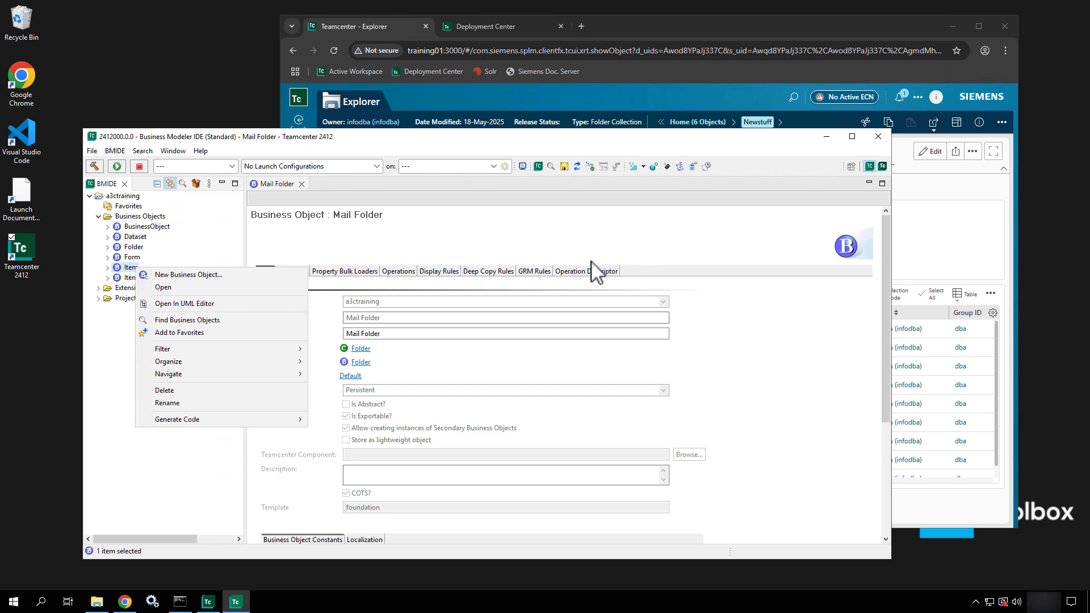
{"action": "left_click", "coordinate": [432, 248]}
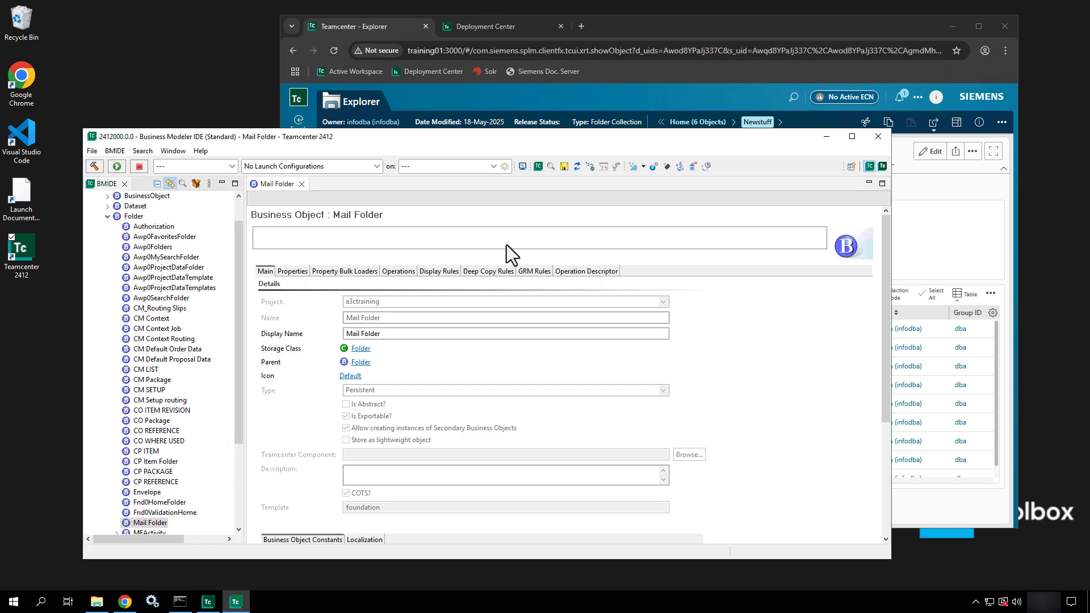
Check the ZoomIt settings and accept them, draw a test arrow over the Mail Folder form, and erase it.
{"action": "left_click", "coordinate": [976, 602]}
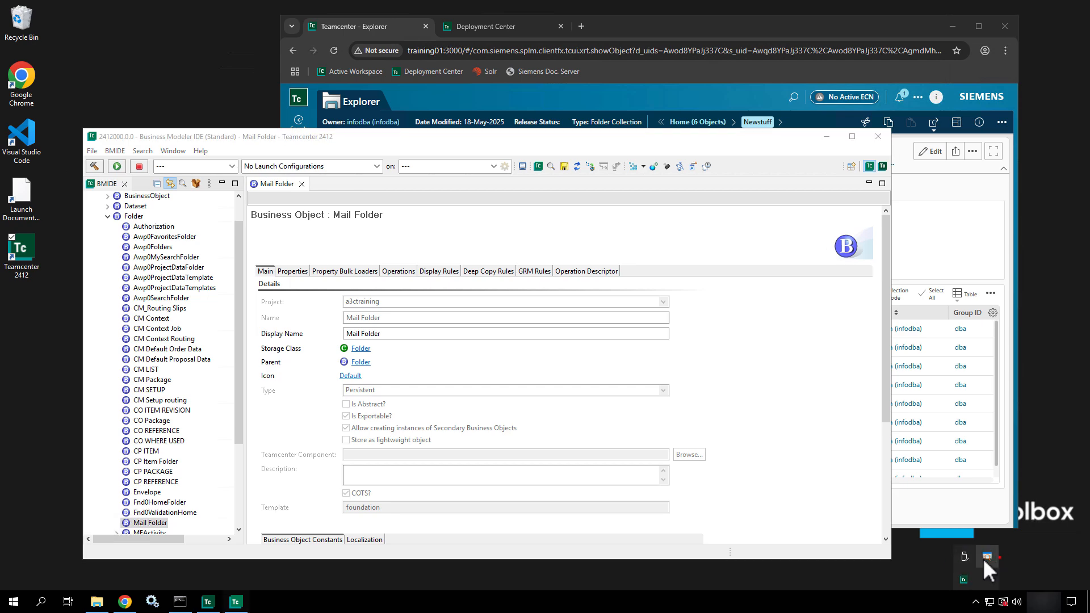
{"action": "left_click", "coordinate": [987, 556]}
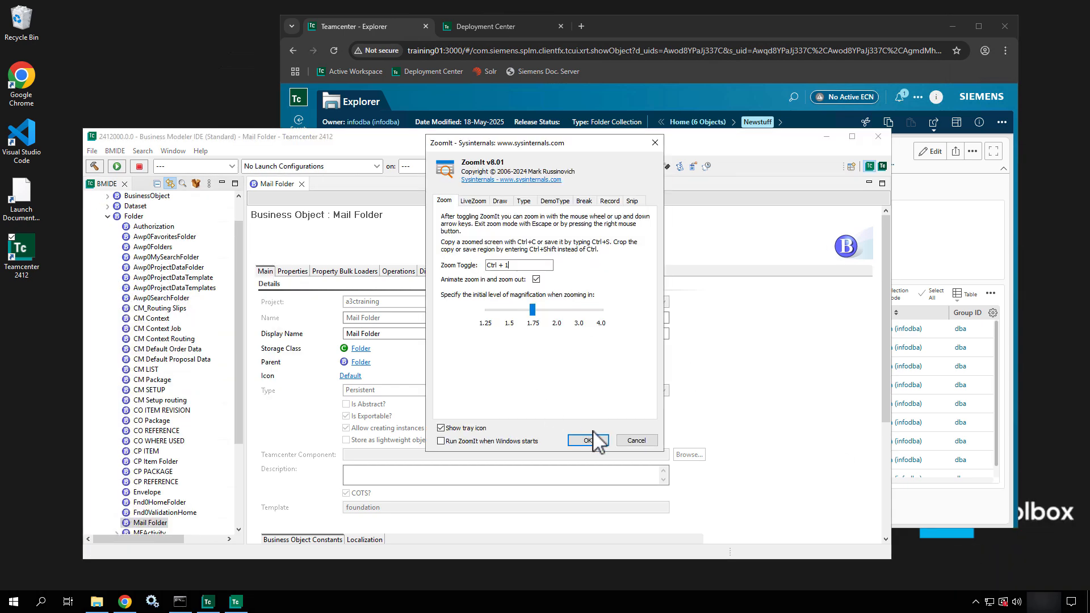
{"action": "left_click", "coordinate": [590, 444]}
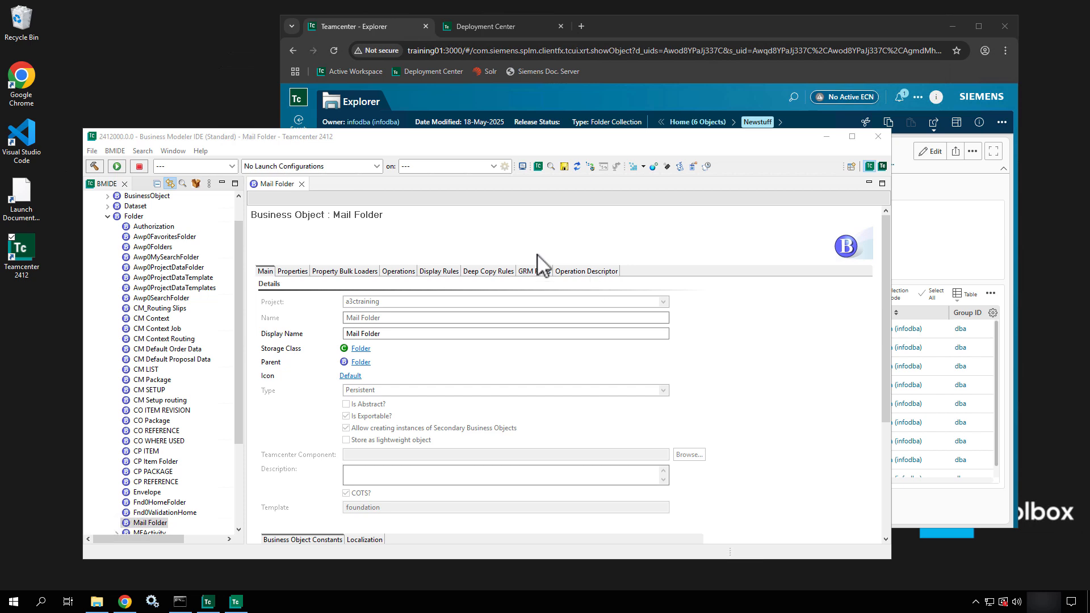
{"action": "left_click_drag", "start_coordinate": [487, 226], "coordinate": [640, 345], "text": "ctrl+shift"}
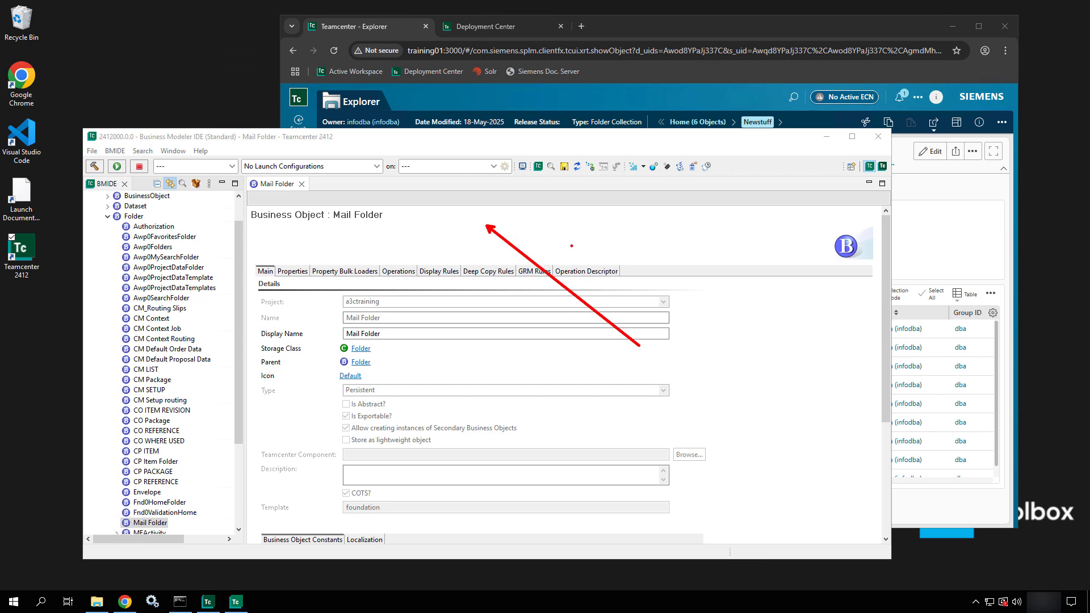
{"action": "key", "text": "e"}
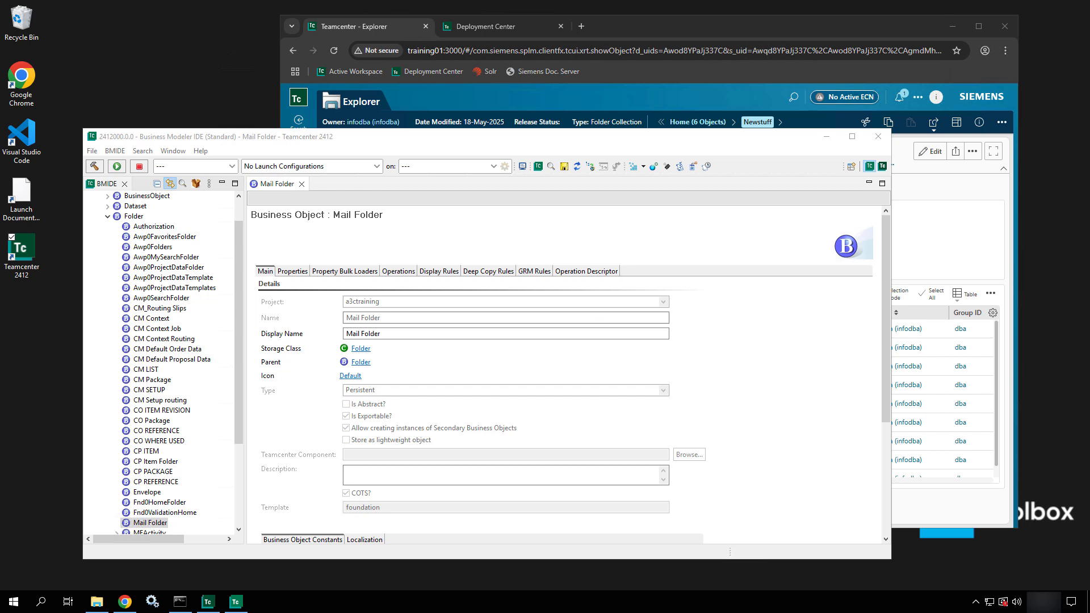
Annotate the screen above the Mail Folder form with the text lines "Item" and, indented below it, "Item Revisions".
{"action": "left_click_drag", "start_coordinate": [605, 232], "coordinate": [607, 249]}
{"action": "type", "text": "Item"}
{"action": "key", "text": "Return"}
{"action": "type", "text": "Item Rrevi"}
{"action": "key", "text": "BackSpace"}
{"action": "key", "text": "BackSpace"}
{"action": "key", "text": "BackSpace"}
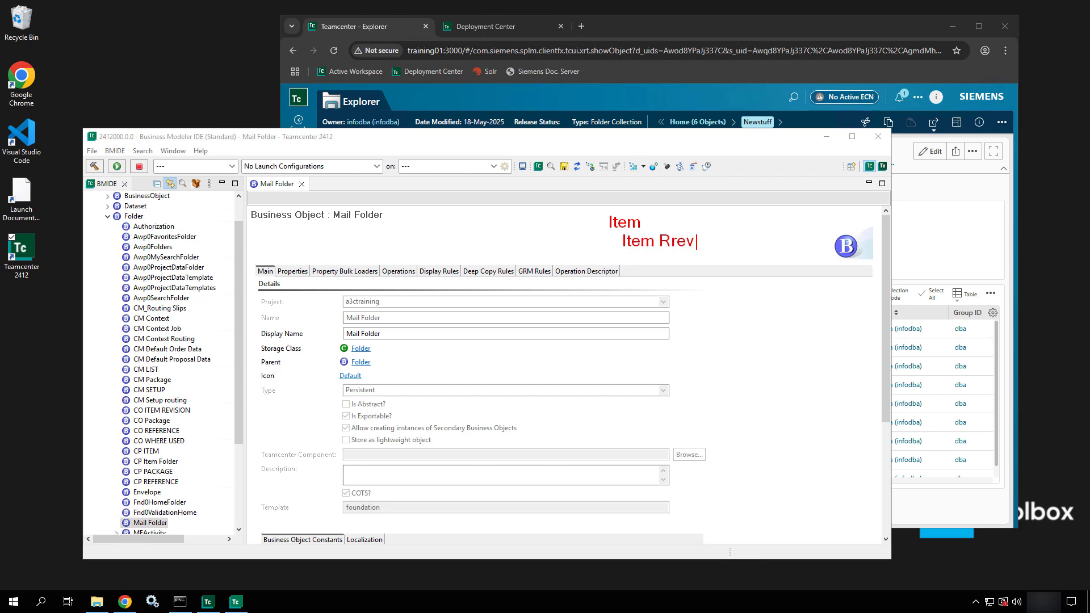
{"action": "key", "text": "BackSpace"}
{"action": "type", "text": "evisions"}
{"action": "key", "text": "Return"}
Add the lines "CAD", "Words", "PDF" and "Specifications" under Item Revisions in the on-screen annotation.
{"action": "type", "text": "CAD"}
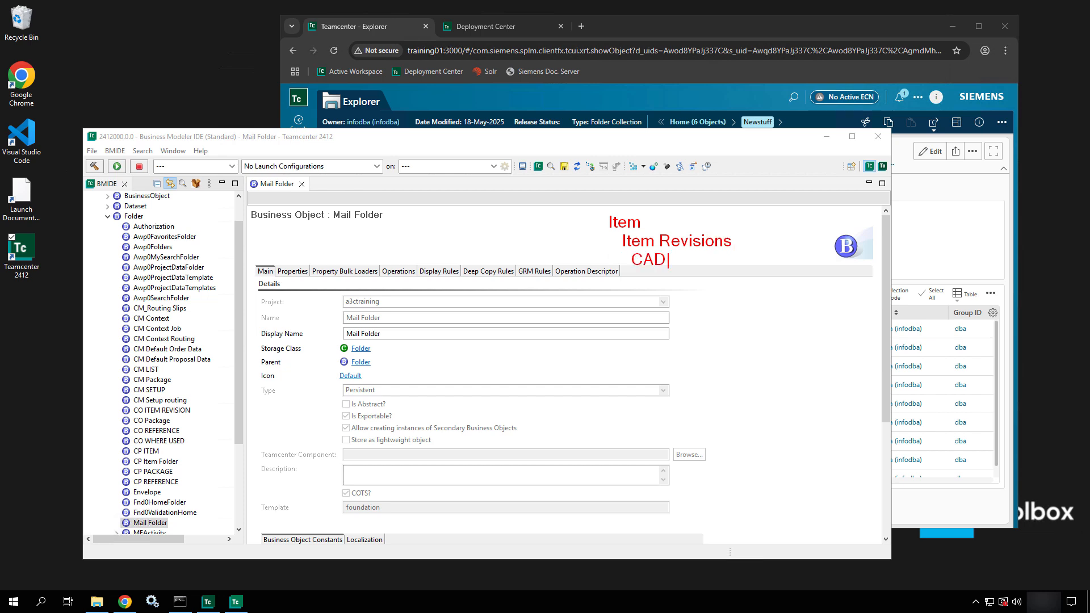
{"action": "key", "text": "Return"}
{"action": "type", "text": "Words"}
{"action": "key", "text": "Return"}
{"action": "type", "text": "PDF"}
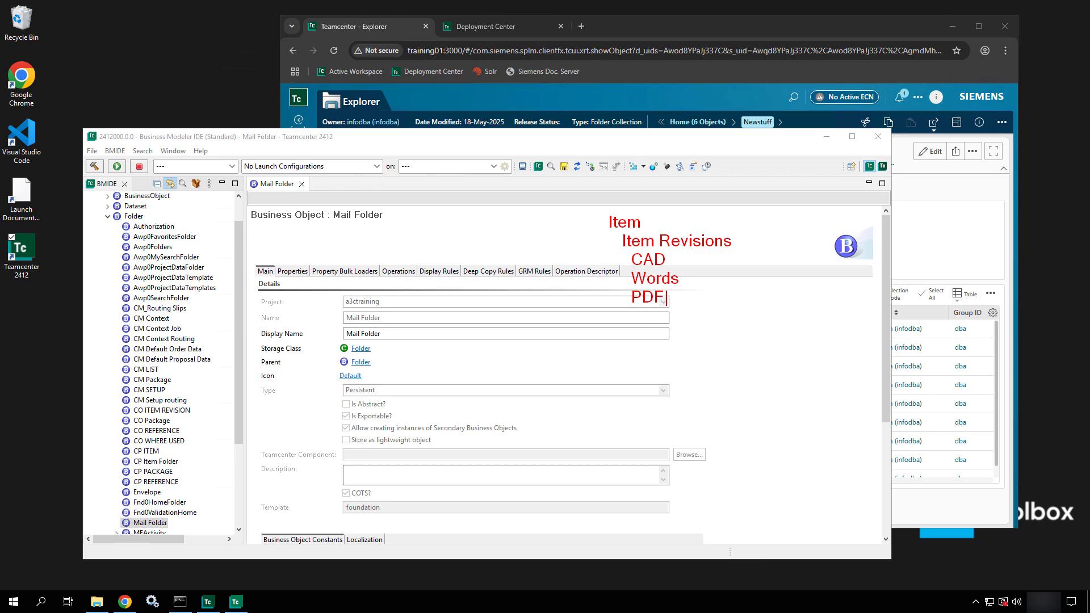
{"action": "key", "text": "Return"}
{"action": "type", "text": "Specification"}
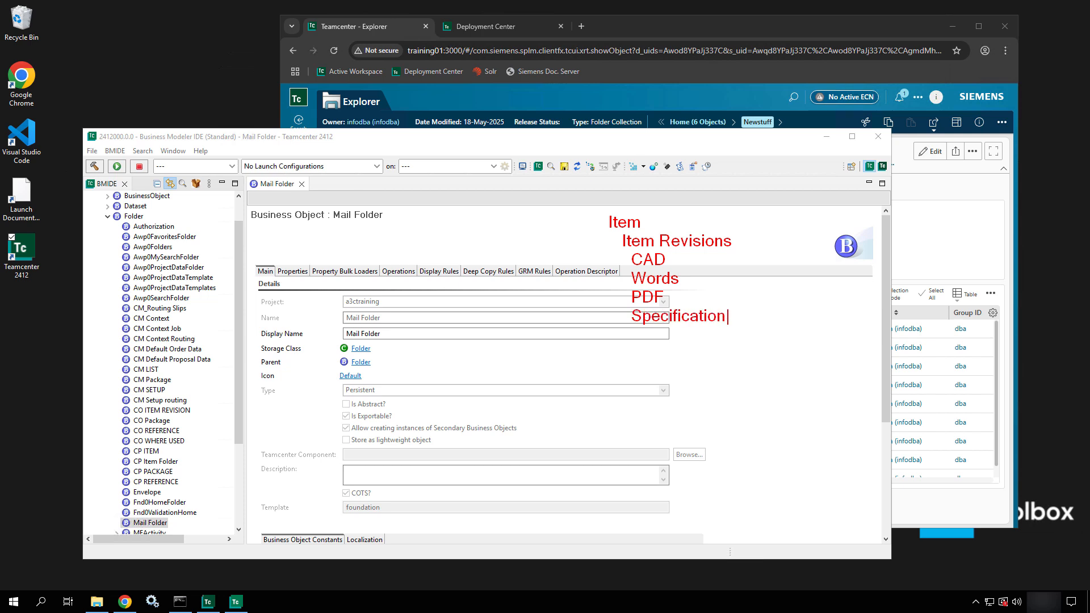
{"action": "type", "text": "s"}
{"action": "key", "text": "Return"}
Add the lines "Ref." and "Problem Item" to the on-screen annotation, and leave annotation mode.
{"action": "type", "text": "Refre"}
{"action": "key", "text": "BackSpace"}
{"action": "key", "text": "BackSpace"}
{"action": "type", "text": "."}
{"action": "key", "text": "Return"}
{"action": "key", "text": "BackSpace"}
{"action": "type", "text": "Prom"}
{"action": "key", "text": "BackSpace"}
{"action": "type", "text": "blem Item"}
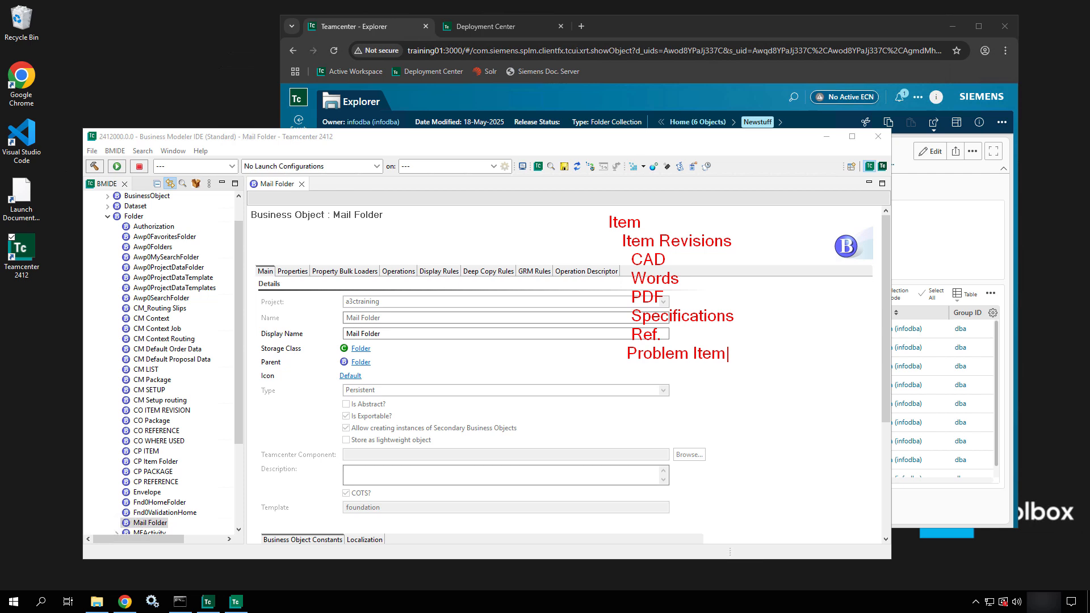
{"action": "key", "text": "Escape"}
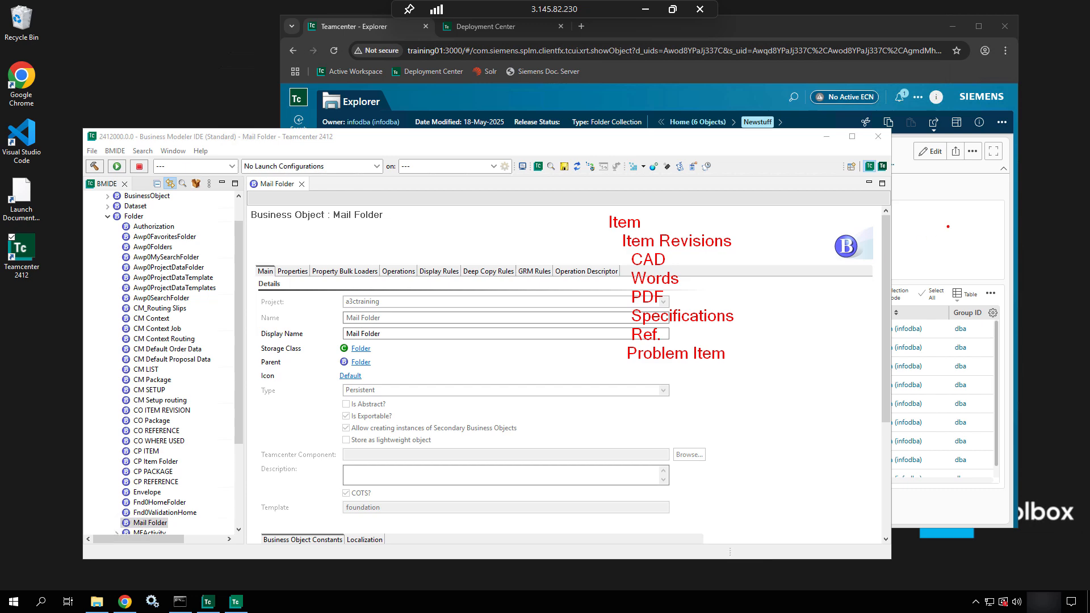
{"action": "key", "text": "Escape"}
Switch to Active Workspace, select Test Training Item 01 in Newstuff, mark its Item Revision type with an arrow, and clear the annotation.
{"action": "left_click", "coordinate": [950, 227]}
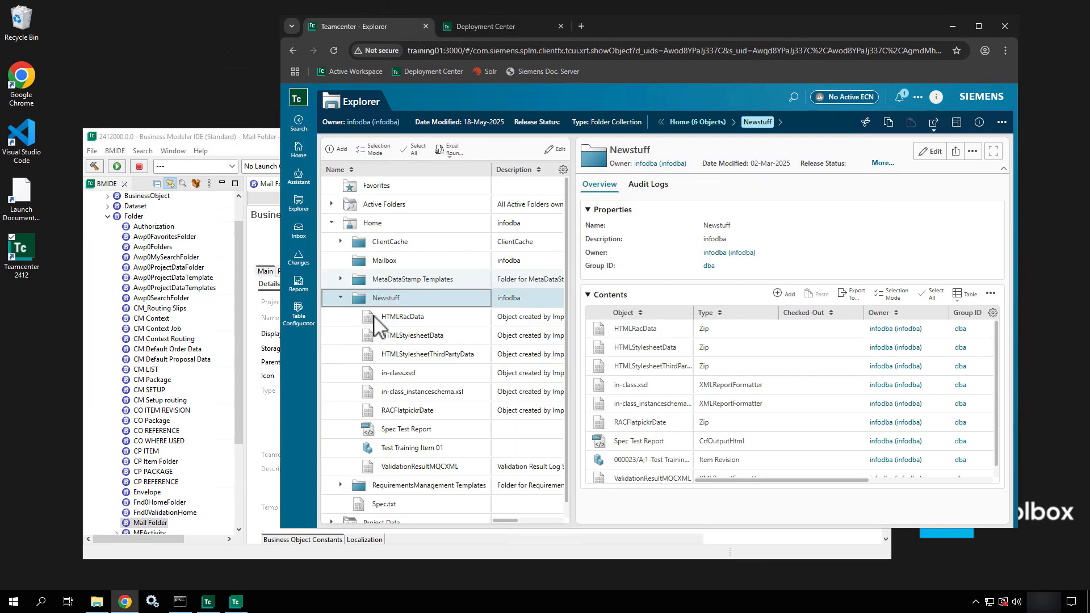
{"action": "left_click", "coordinate": [376, 448]}
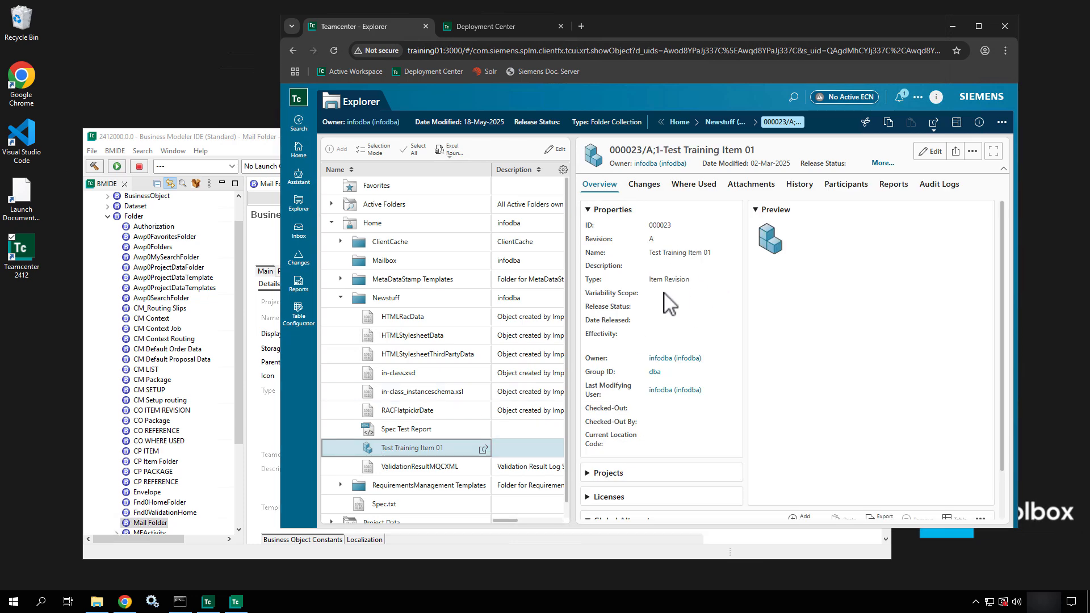
{"action": "key", "text": "ctrl+2"}
{"action": "left_click_drag", "start_coordinate": [664, 290], "coordinate": [655, 343], "text": "ctrl+shift"}
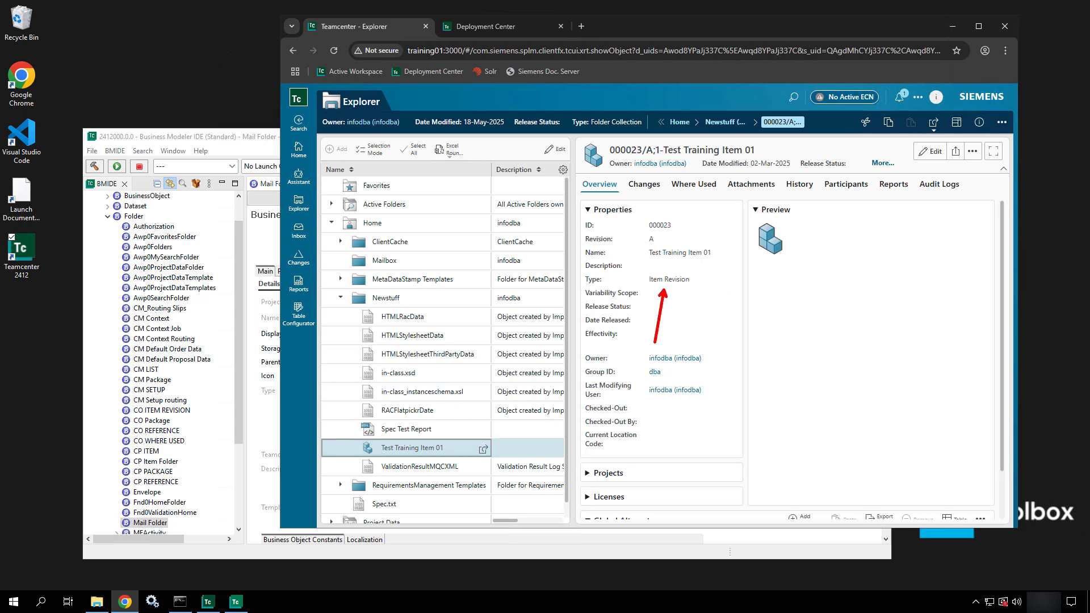
{"action": "key", "text": "Escape"}
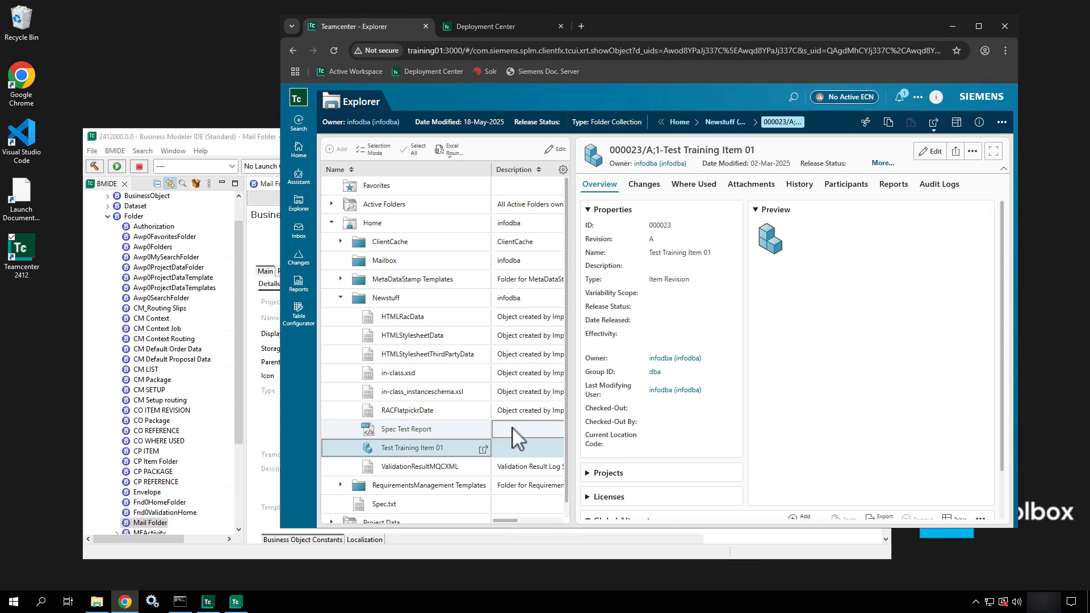
Set the session's revision rule to Any Status; No Working.
{"action": "left_click", "coordinate": [937, 98]}
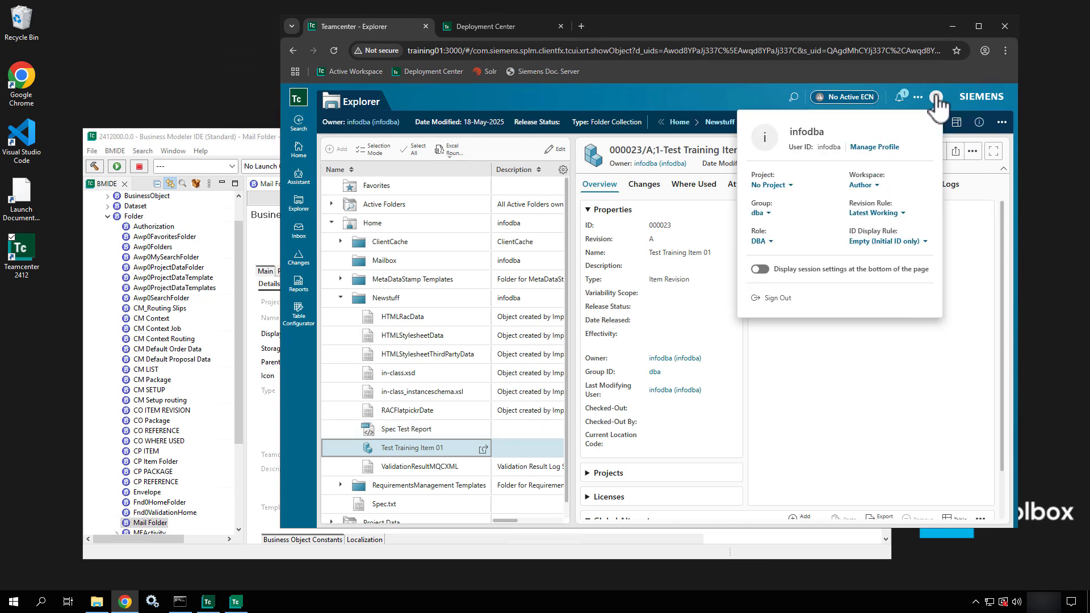
{"action": "left_click", "coordinate": [864, 213]}
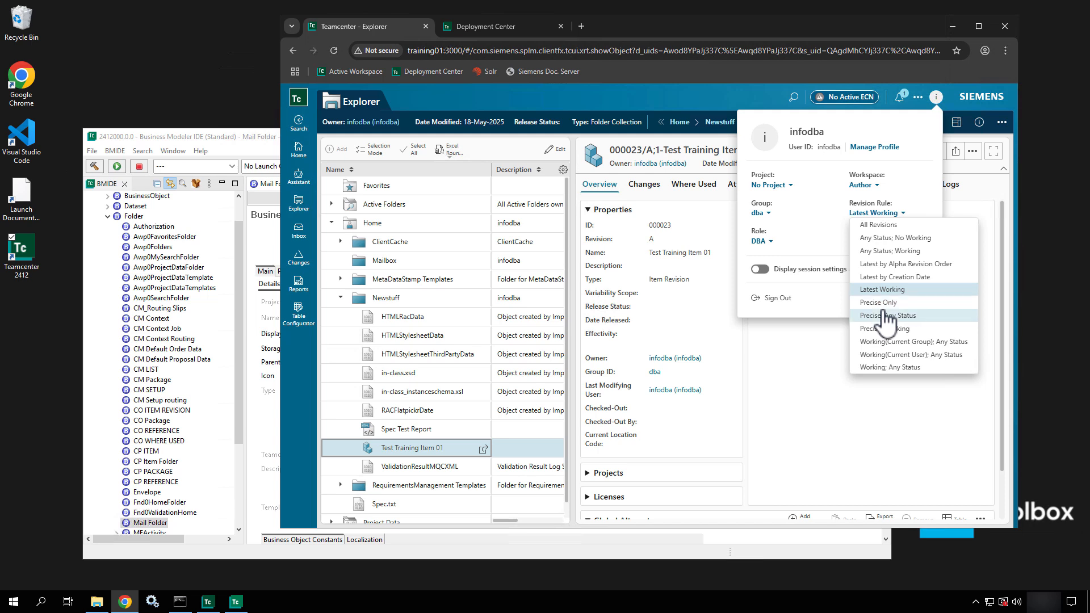
{"action": "left_click", "coordinate": [890, 239]}
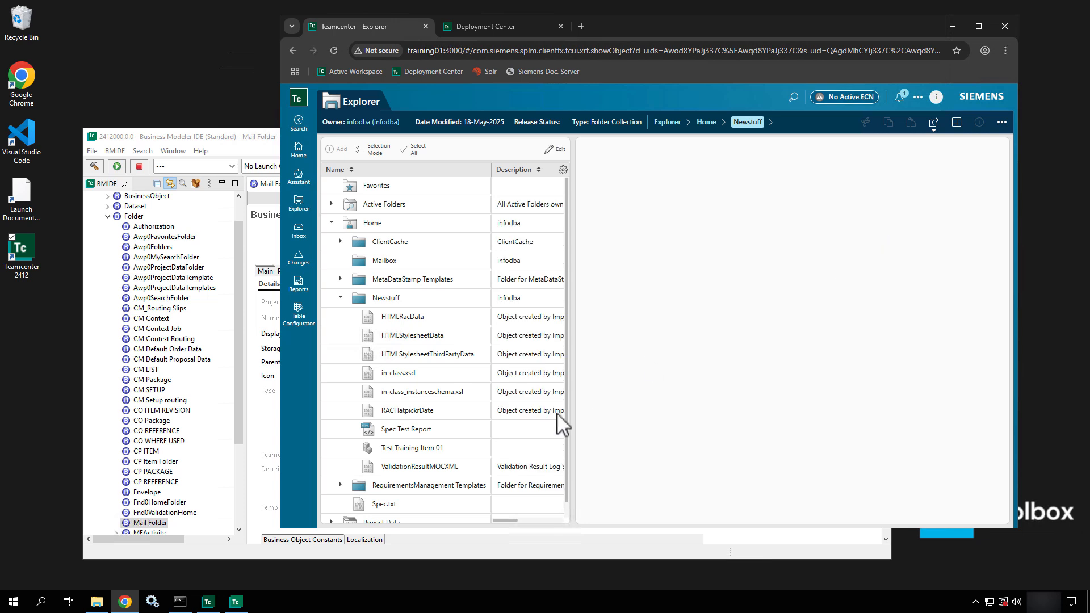
Select Test Training Item 01 in Newstuff to view its properties and slightly widen the object list.
{"action": "scroll", "coordinate": [463, 437], "scroll_direction": "down", "scroll_amount": 1}
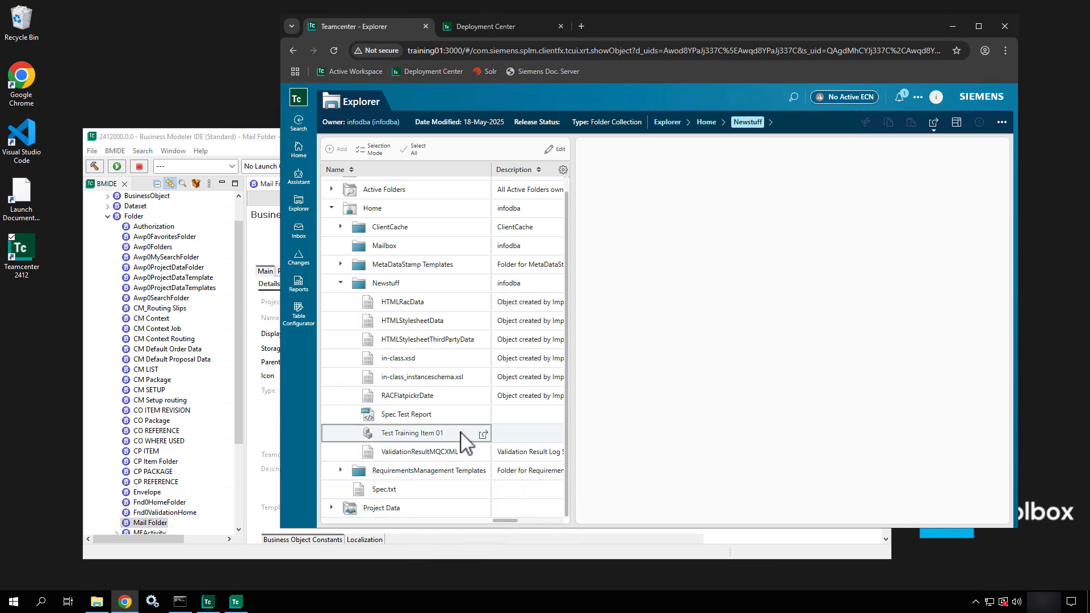
{"action": "left_click", "coordinate": [420, 433]}
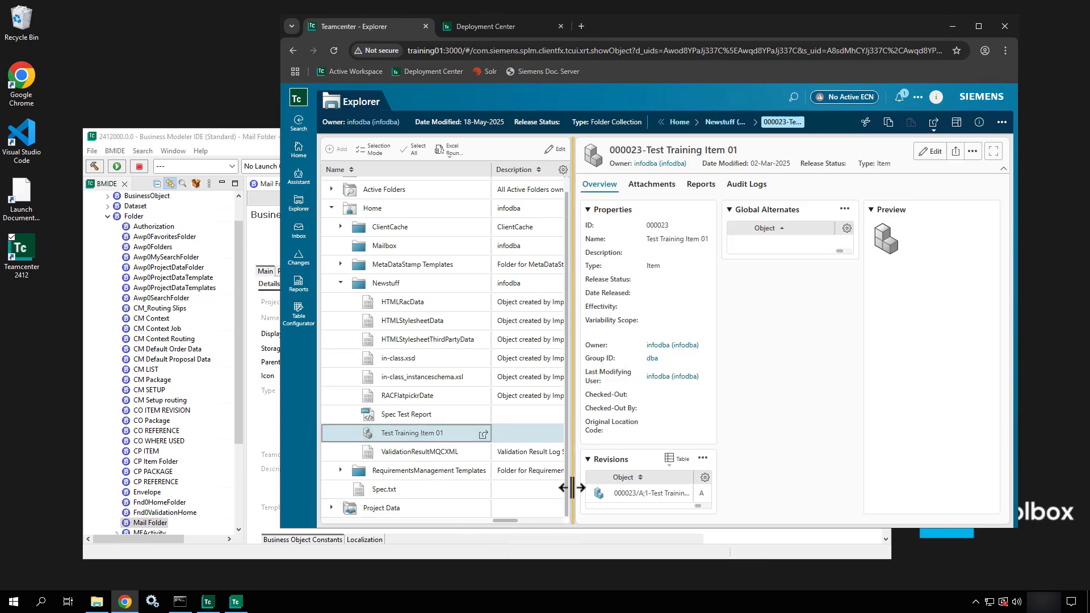
{"action": "mouse_move", "coordinate": [572, 487]}
{"action": "left_mouse_down"}
{"action": "mouse_move", "coordinate": [662, 480]}
{"action": "mouse_move", "coordinate": [578, 477]}
{"action": "left_mouse_up"}
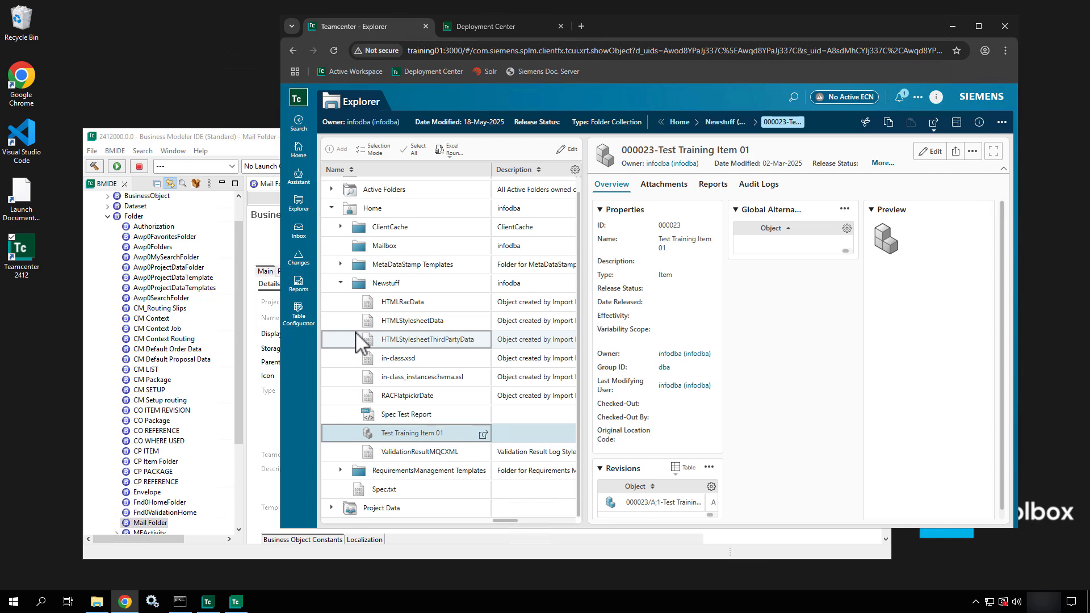
Open revision 000023/A;1 of Test Training Item 01, view where it is used, and select its parent item under References.
{"action": "left_click", "coordinate": [697, 503]}
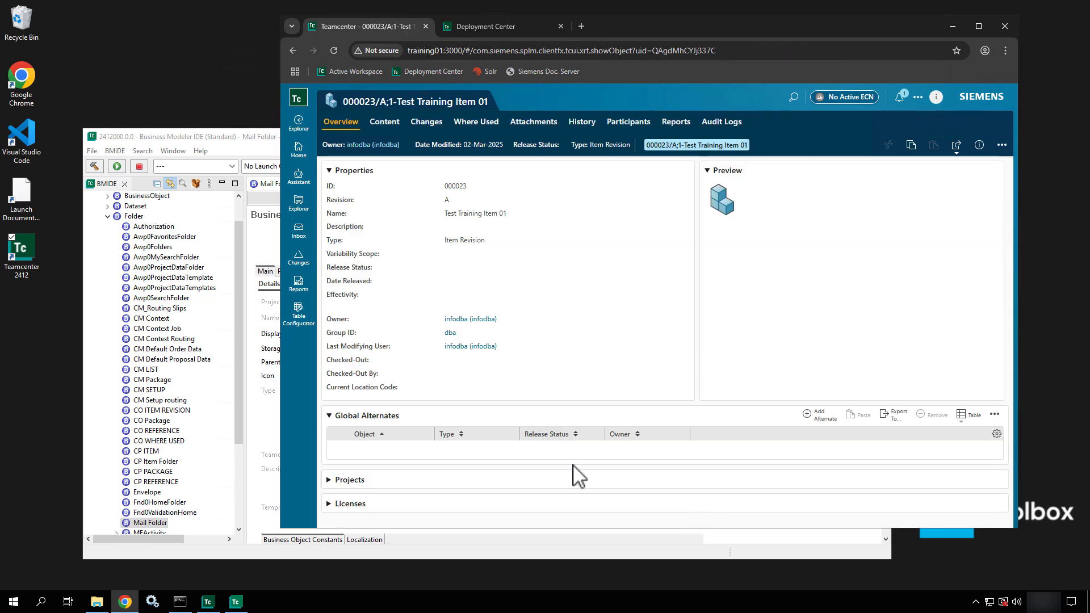
{"action": "left_click", "coordinate": [491, 130]}
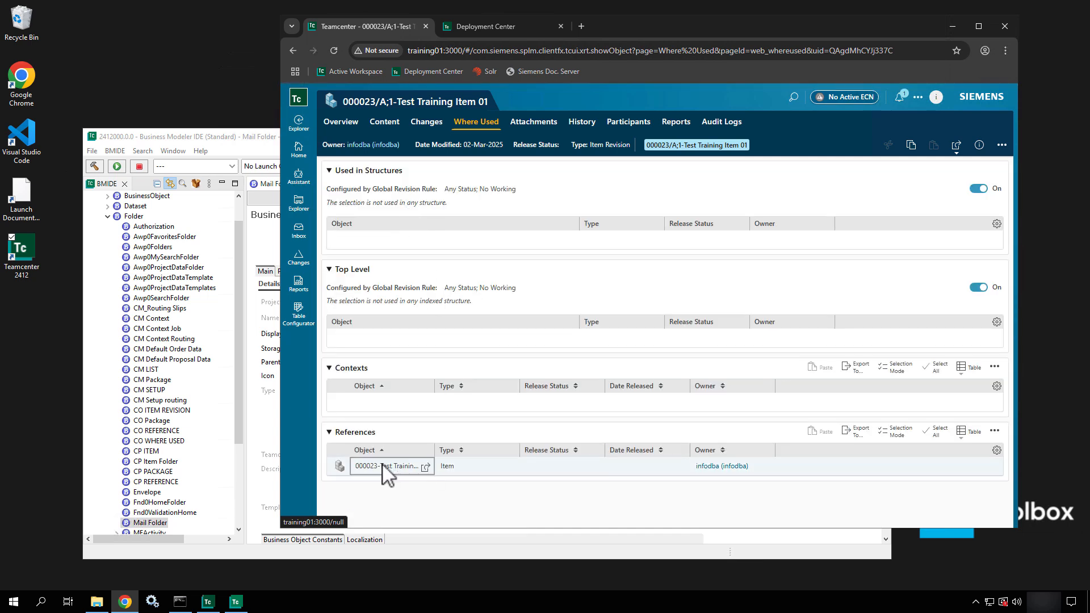
{"action": "left_click", "coordinate": [382, 466]}
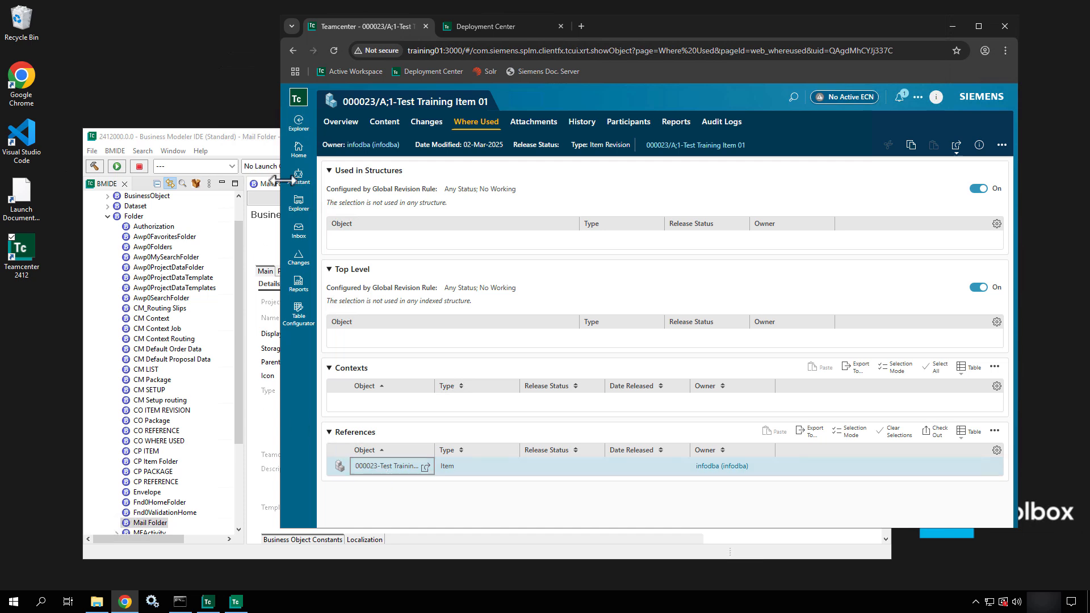
Switch to Business Modeler IDE and collapse the Folder branch of the business objects.
{"action": "left_click", "coordinate": [222, 138]}
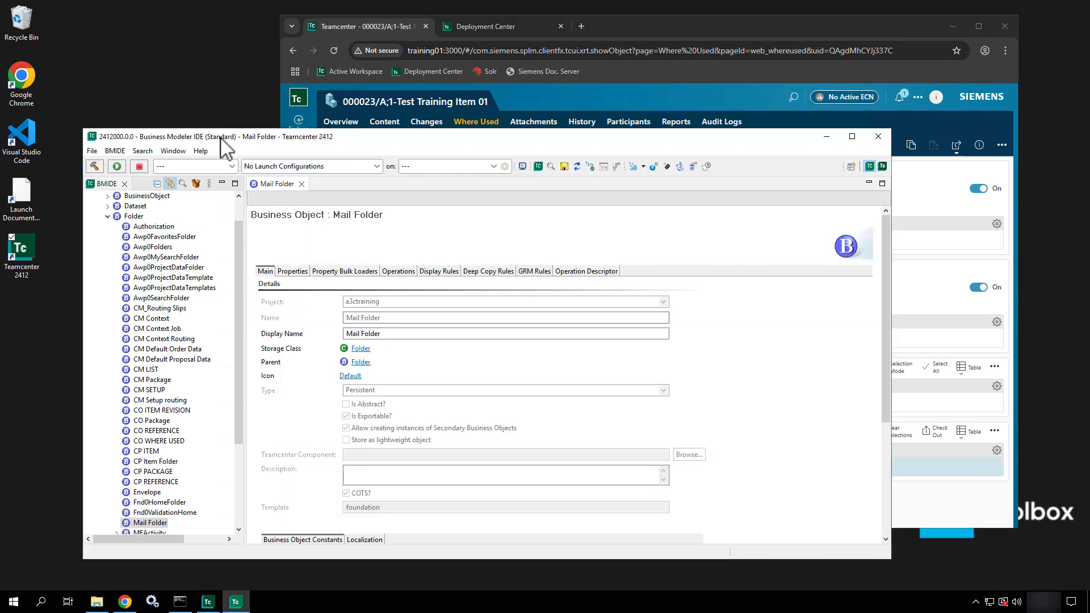
{"action": "left_click", "coordinate": [107, 217]}
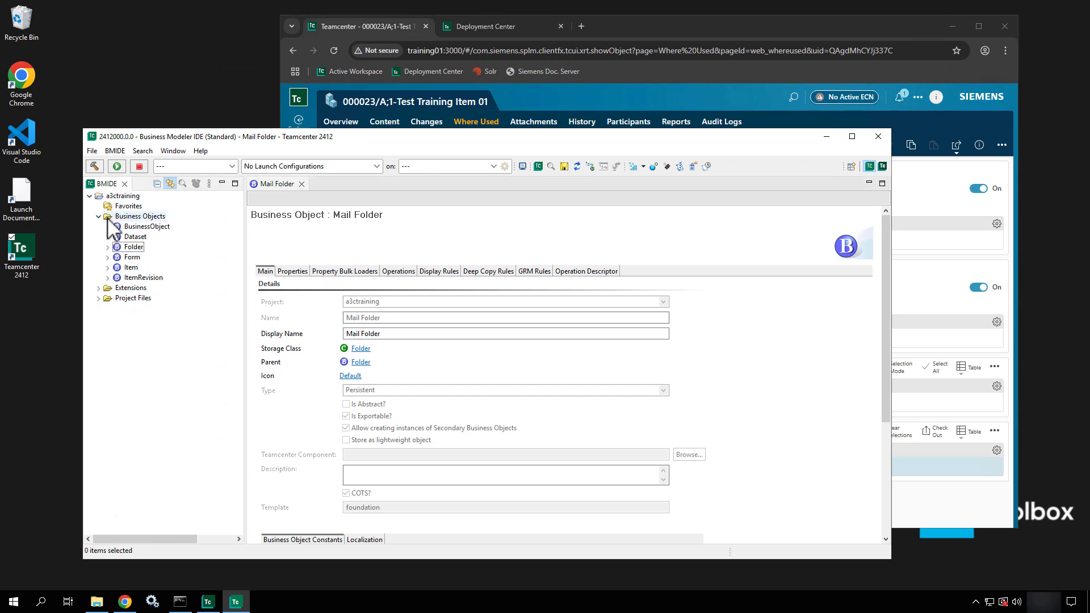
{"action": "right_click", "coordinate": [132, 268]}
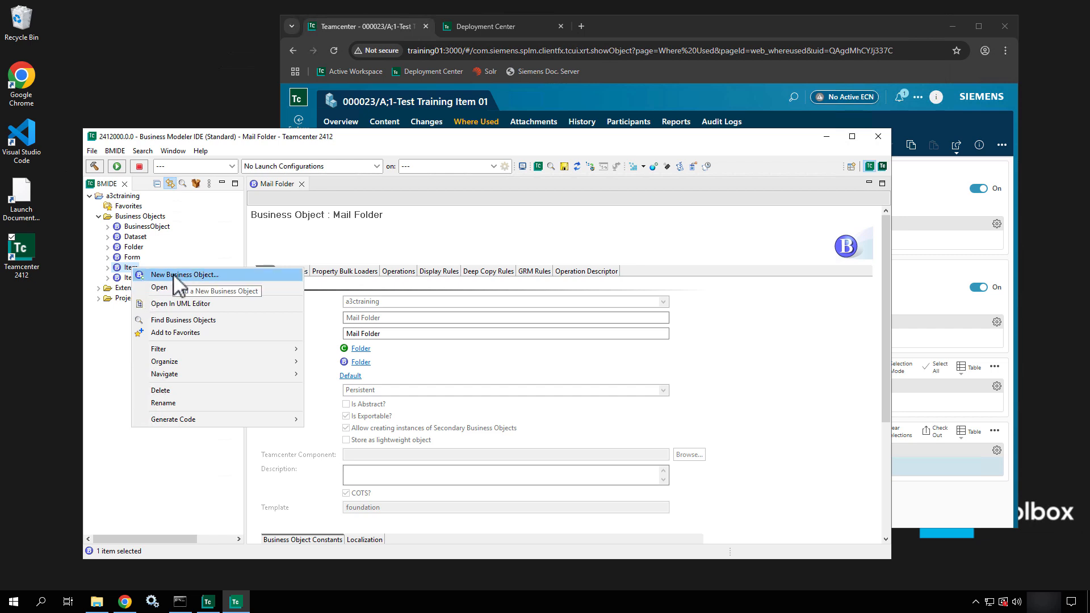
{"action": "left_click", "coordinate": [122, 151]}
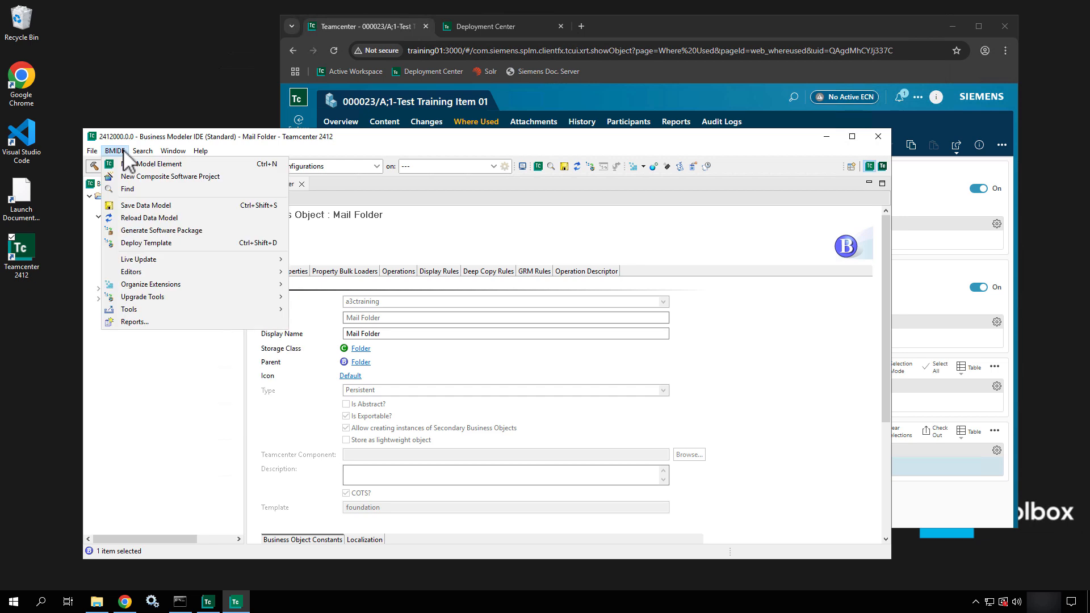
{"action": "left_click", "coordinate": [123, 165]}
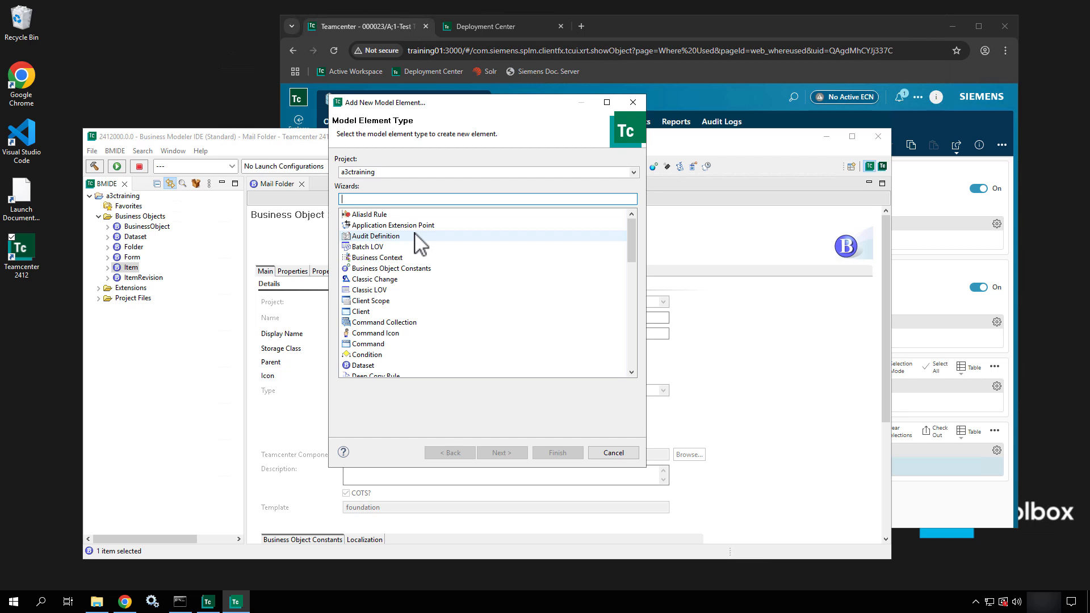
{"action": "left_click", "coordinate": [613, 452]}
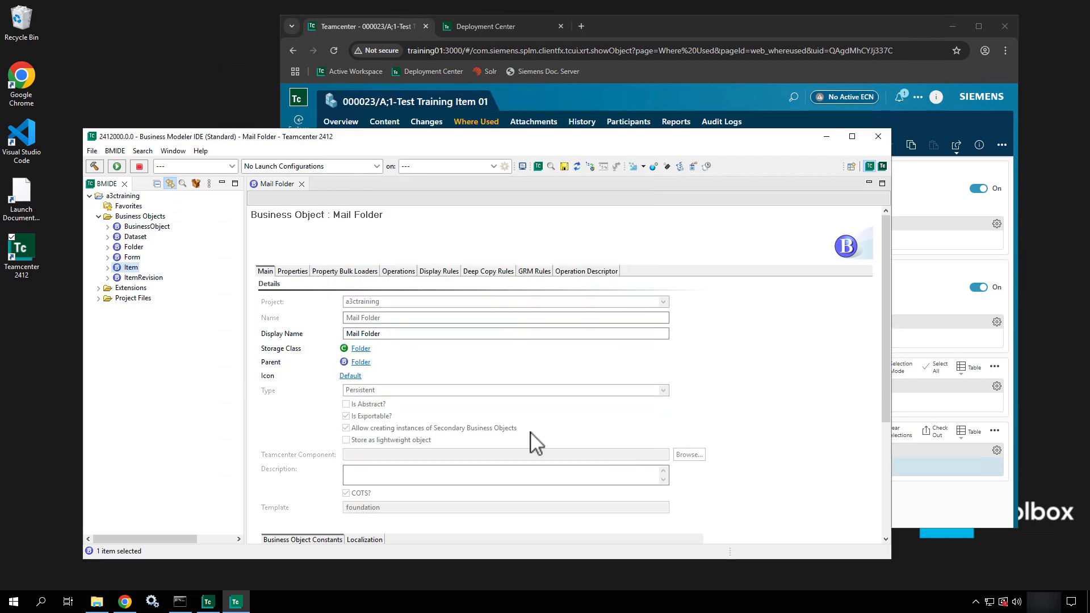
Expand the Item business object and examine its child types down to Part.
{"action": "left_click", "coordinate": [108, 267]}
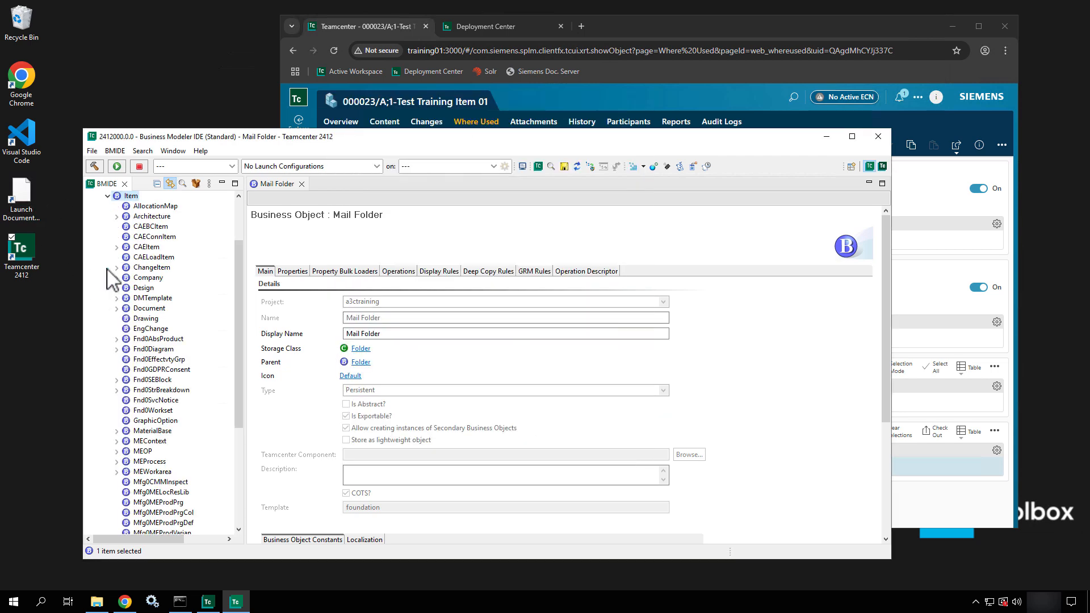
{"action": "scroll", "coordinate": [207, 359], "scroll_direction": "up", "scroll_amount": 3}
{"action": "scroll", "coordinate": [208, 359], "scroll_direction": "down", "scroll_amount": 2}
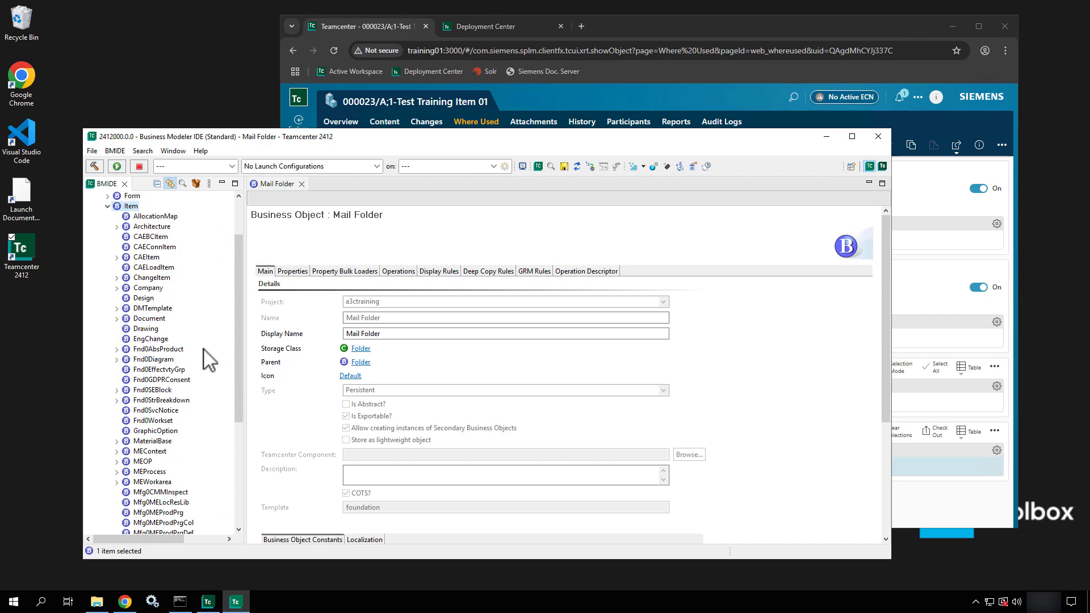
{"action": "scroll", "coordinate": [207, 358], "scroll_direction": "down", "scroll_amount": 6}
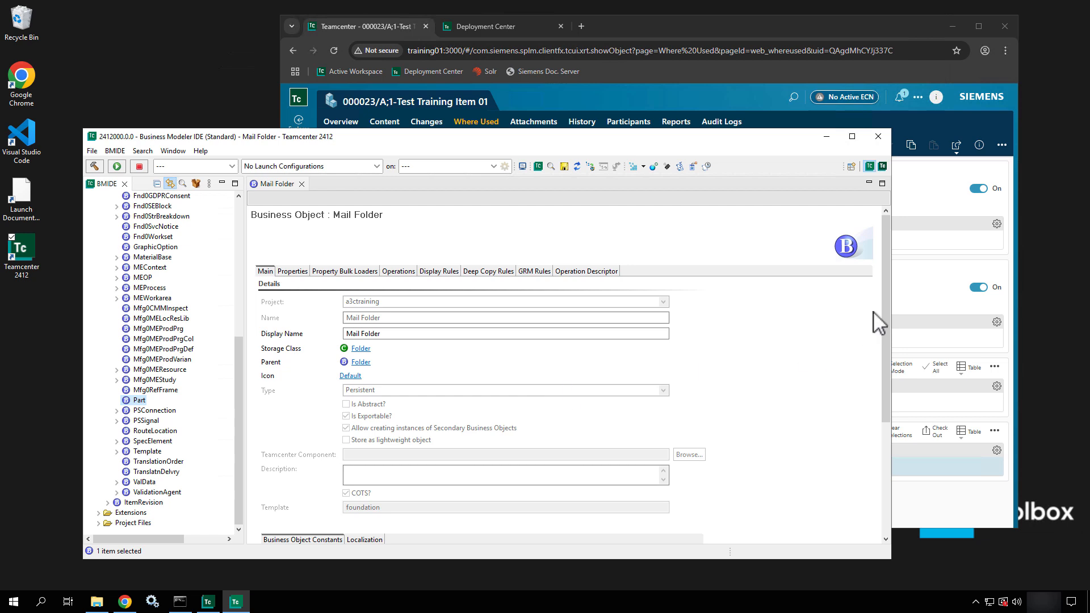
Switch to Active Workspace, open the Explorer, and start adding a new object of type Part to the Home folder.
{"action": "left_click", "coordinate": [944, 284]}
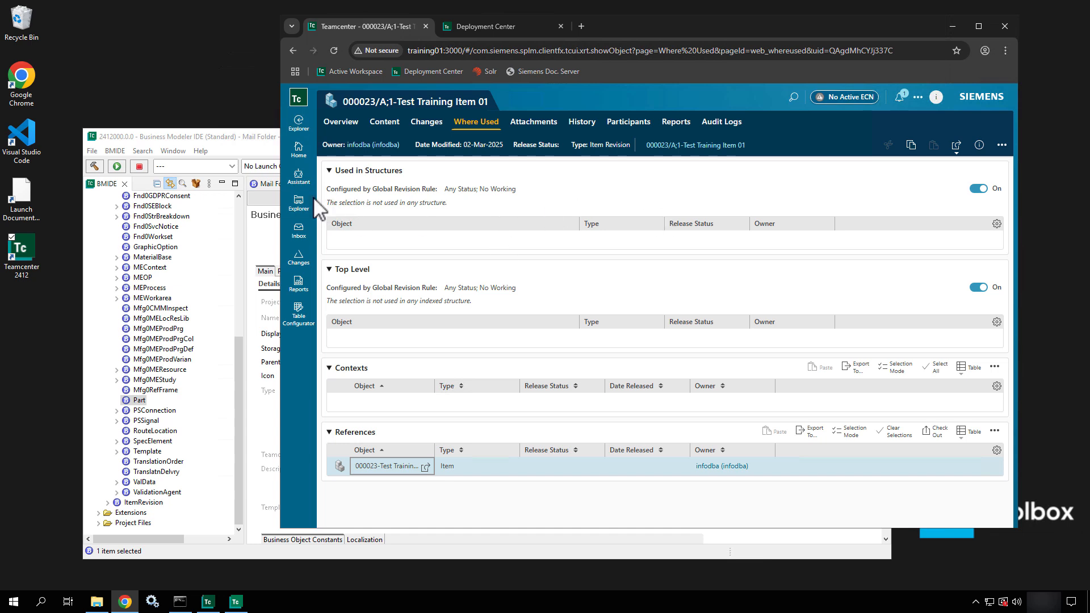
{"action": "left_click", "coordinate": [297, 211]}
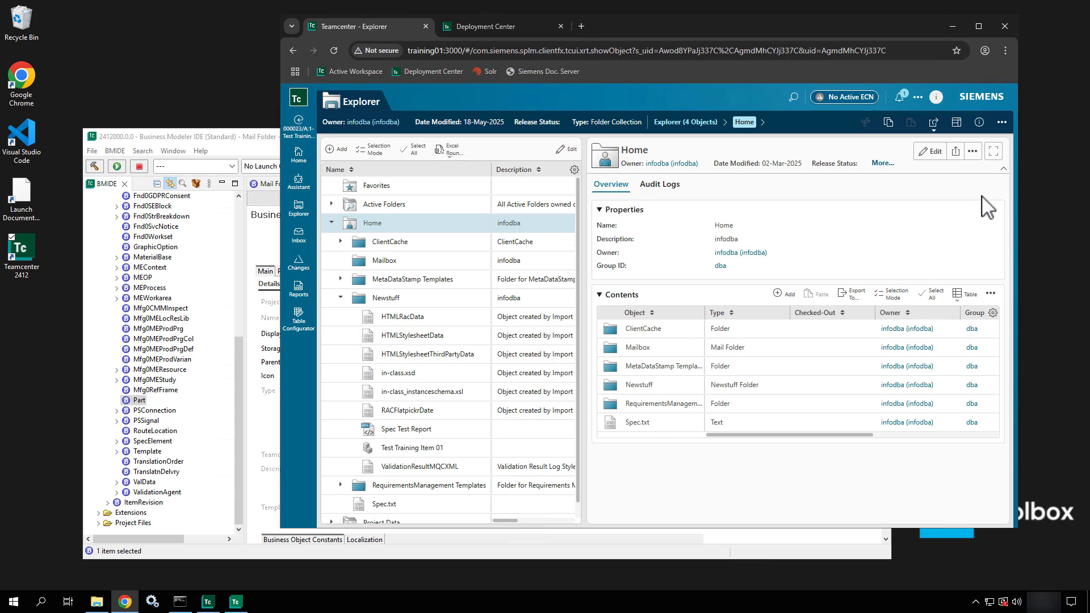
{"action": "left_click", "coordinate": [1002, 122]}
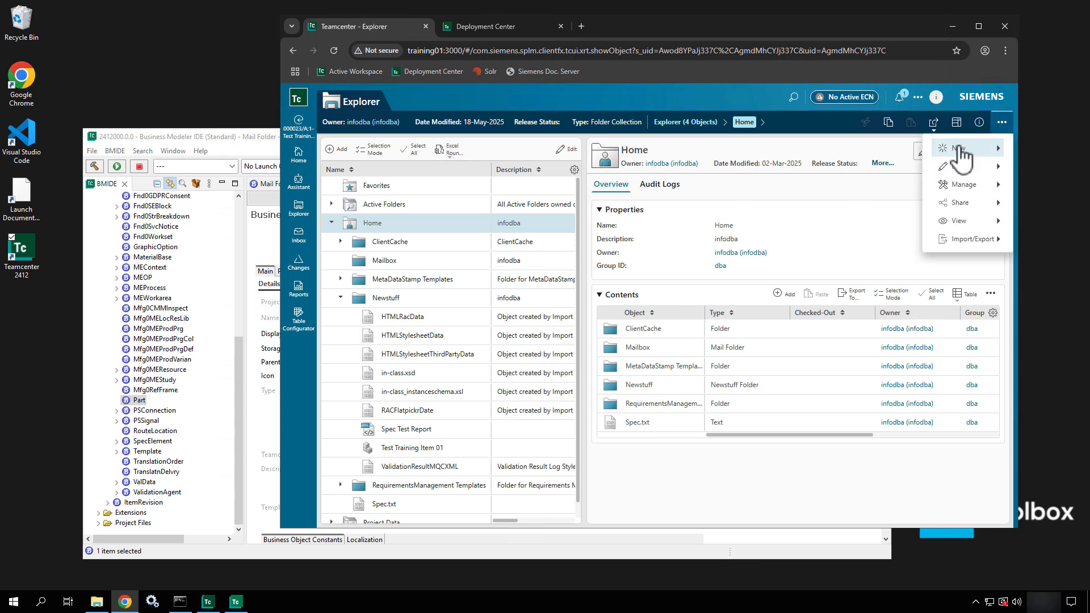
{"action": "mouse_move", "coordinate": [960, 158]}
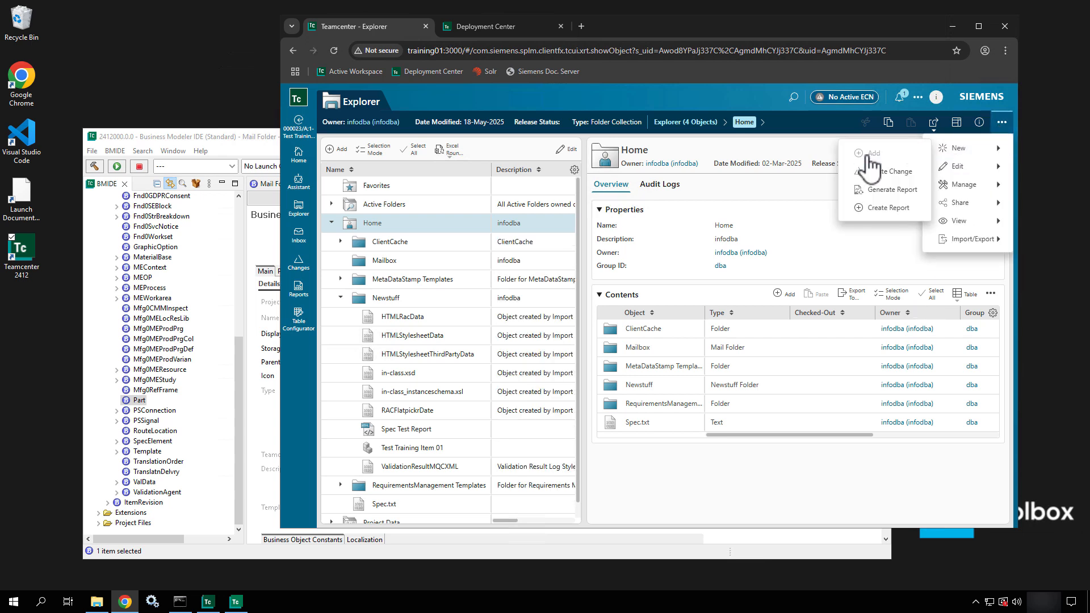
{"action": "left_click", "coordinate": [867, 162]}
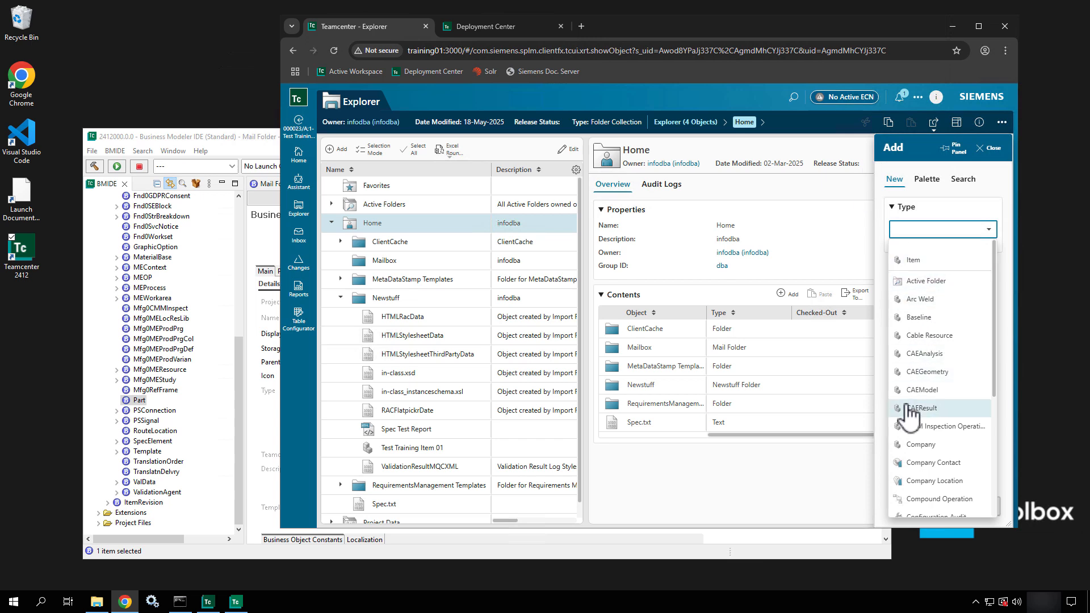
{"action": "scroll", "coordinate": [909, 413], "scroll_direction": "down", "scroll_amount": 3}
{"action": "scroll", "coordinate": [909, 414], "scroll_direction": "down", "scroll_amount": 1}
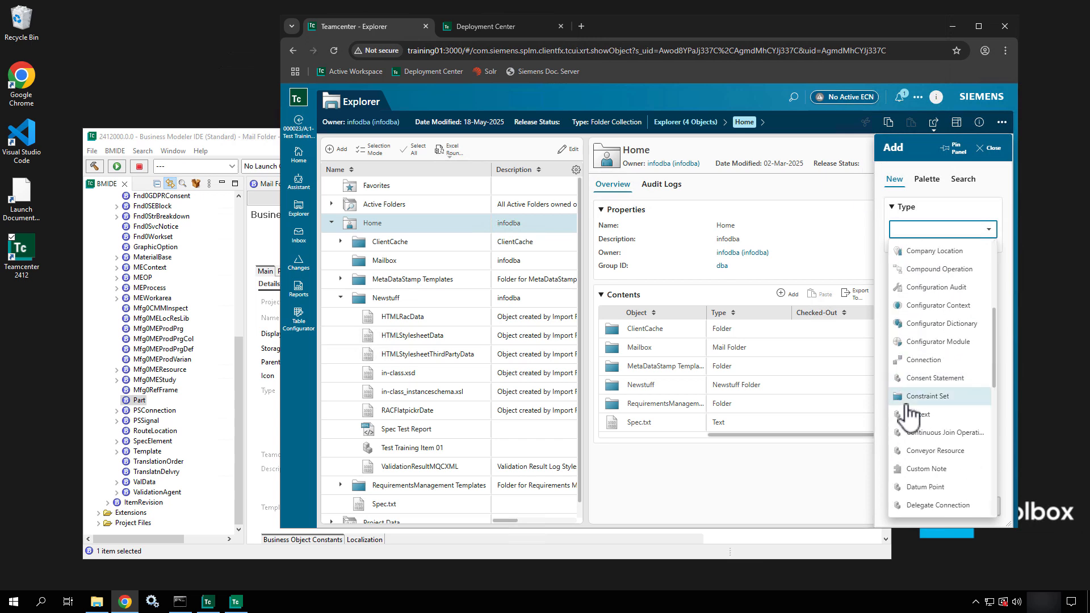
{"action": "scroll", "coordinate": [909, 413], "scroll_direction": "down", "scroll_amount": 1}
{"action": "type", "text": "Part"}
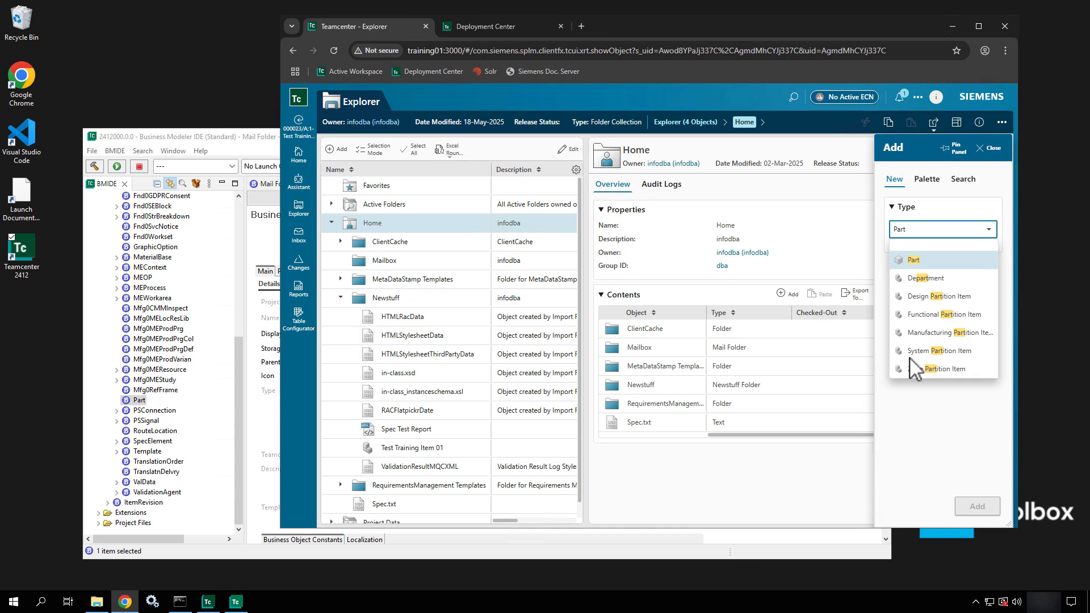
{"action": "left_click", "coordinate": [941, 259]}
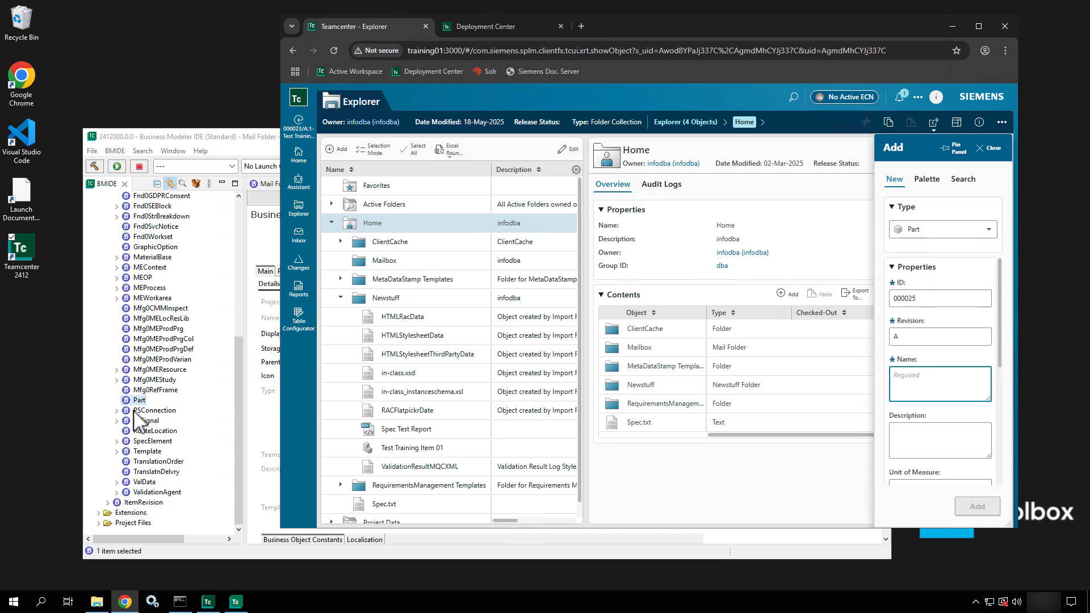
Switch back to Business Modeler IDE and select the Item business object.
{"action": "left_click", "coordinate": [237, 357]}
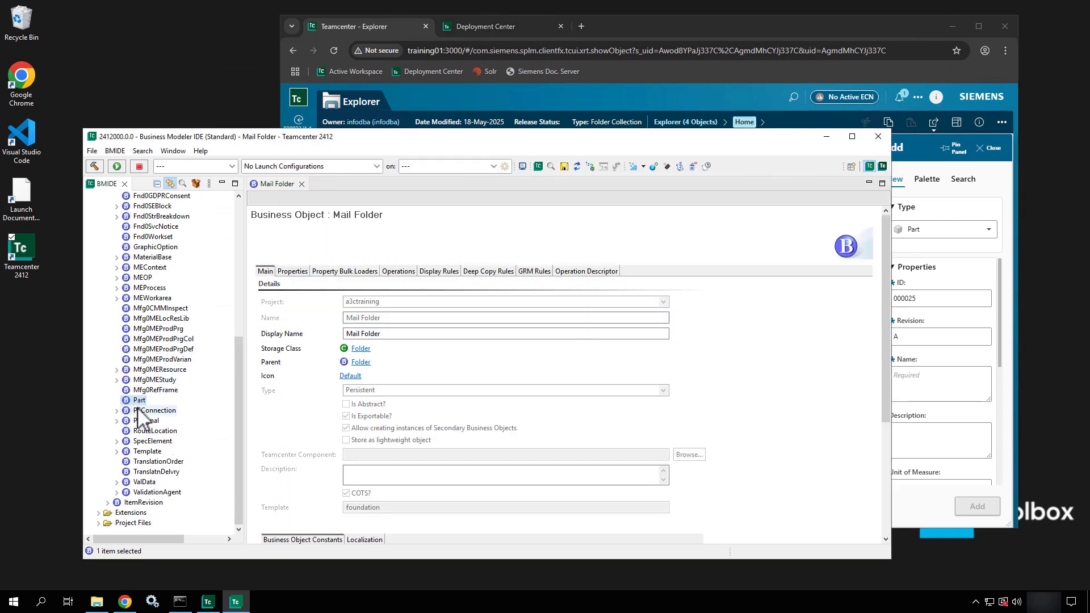
{"action": "scroll", "coordinate": [141, 420], "scroll_direction": "up", "scroll_amount": 8}
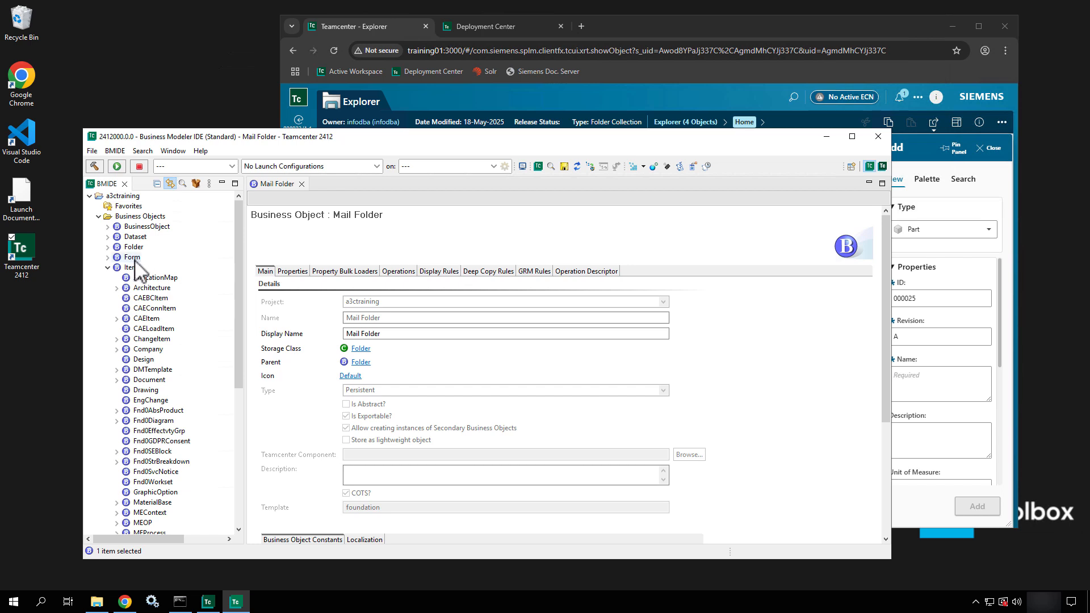
{"action": "left_click", "coordinate": [132, 269]}
Annotate the screen above the Mail Folder form with "A3C_CommonItem" and, indented below it, "A3C_Item".
{"action": "type", "text": "A3C_Item"}
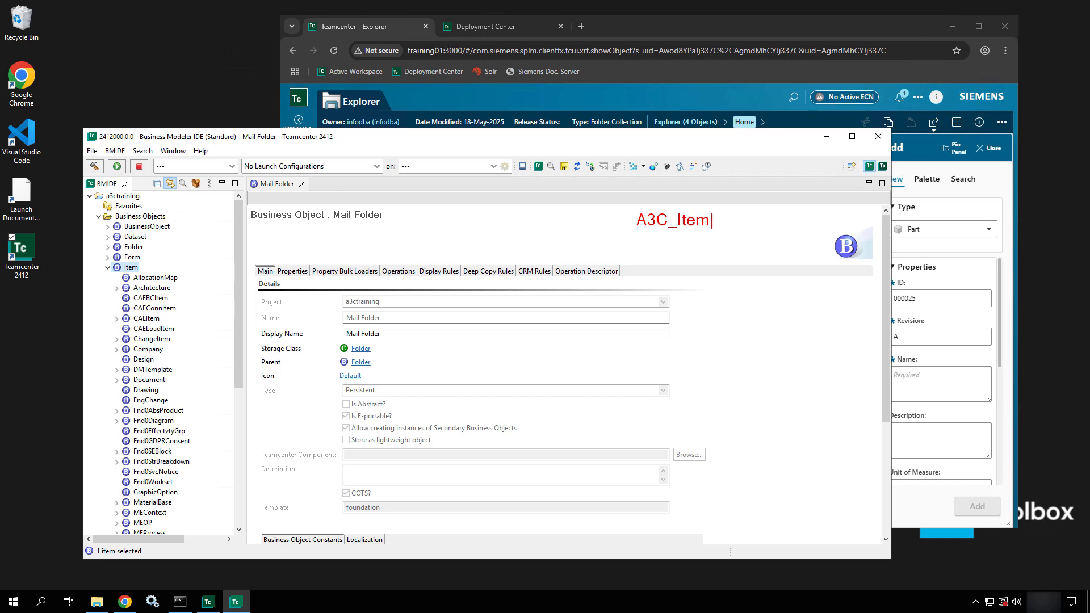
{"action": "key", "text": "BackSpace"}
{"action": "key", "text": "BackSpace"}
{"action": "key", "text": "BackSpace"}
{"action": "key", "text": "BackSpace"}
{"action": "type", "text": "CommonItem"}
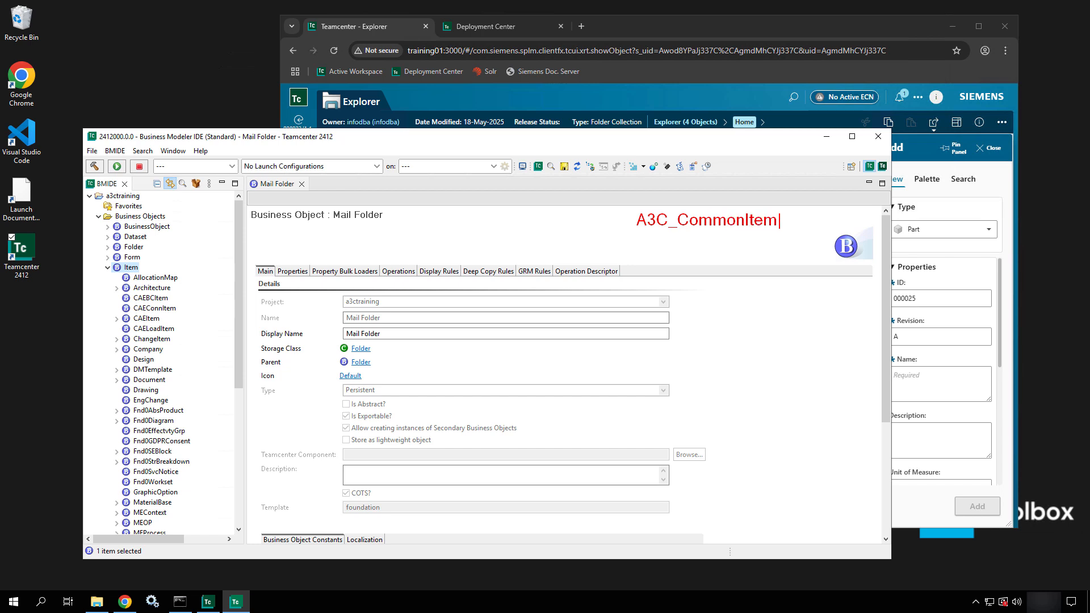
{"action": "key", "text": "Return"}
{"action": "type", "text": "A3C_Item"}
Add "A3C_CommonItemRevision" and, indented below it, "A3C_ItemRevision" to the on-screen annotation, and clear the annotation.
{"action": "key", "text": "Return"}
{"action": "key", "text": "Return"}
{"action": "type", "text": "A3C_"}
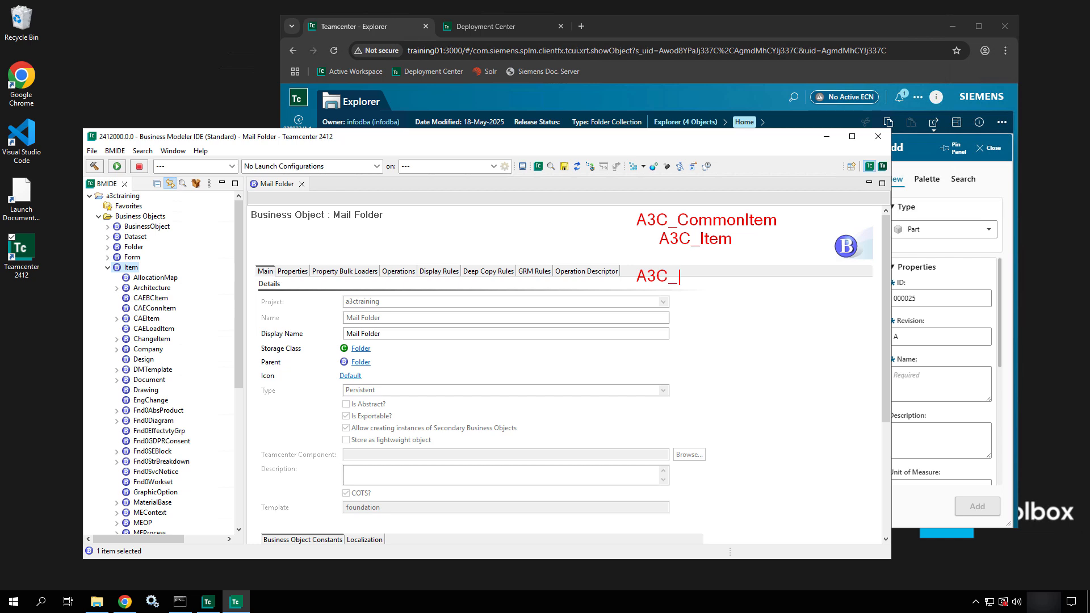
{"action": "type", "text": "CommonItemRe"}
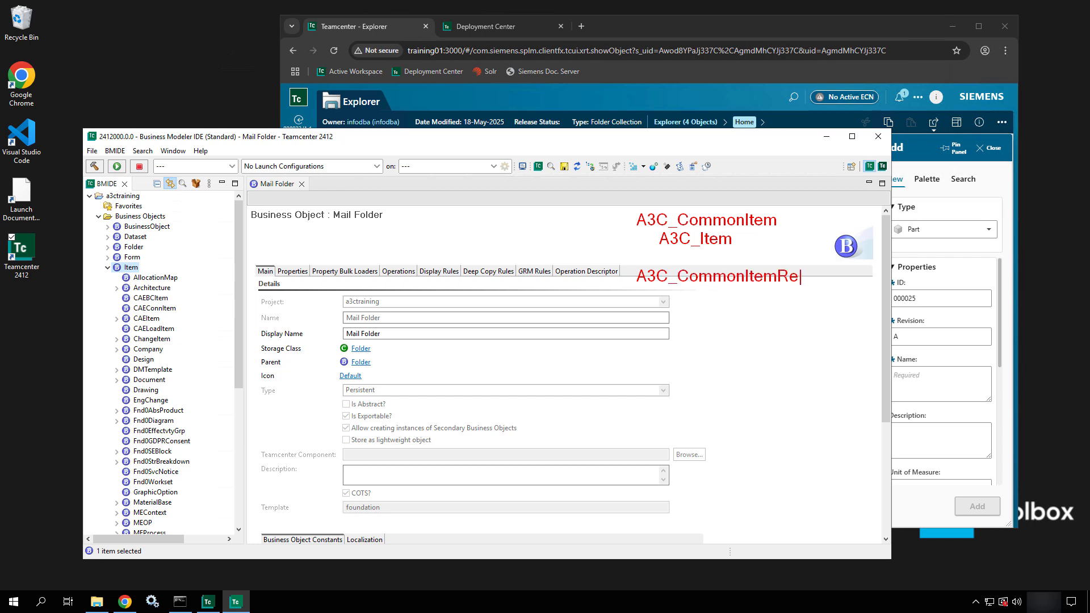
{"action": "type", "text": "vision"}
{"action": "key", "text": "Return"}
{"action": "type", "text": "A3C"}
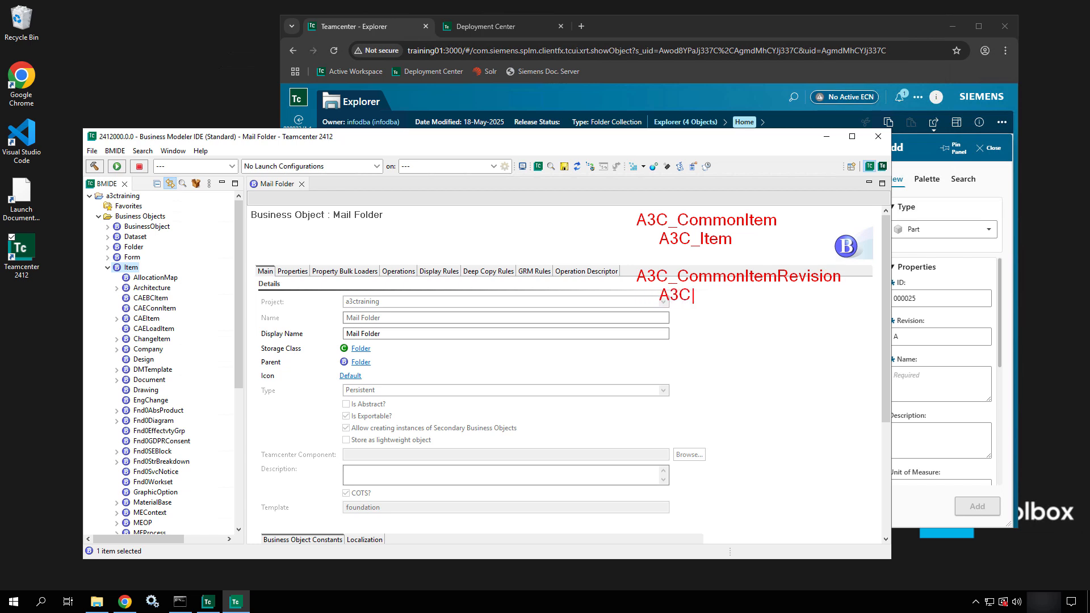
{"action": "type", "text": "_ItemRevision"}
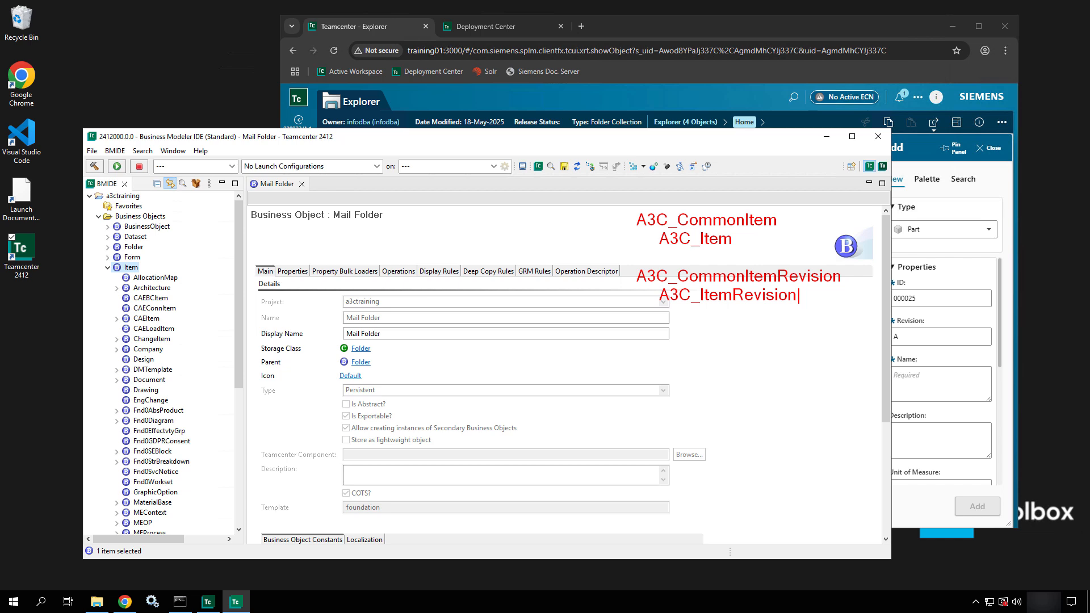
{"action": "key", "text": "Escape"}
{"action": "key", "text": "Escape"}
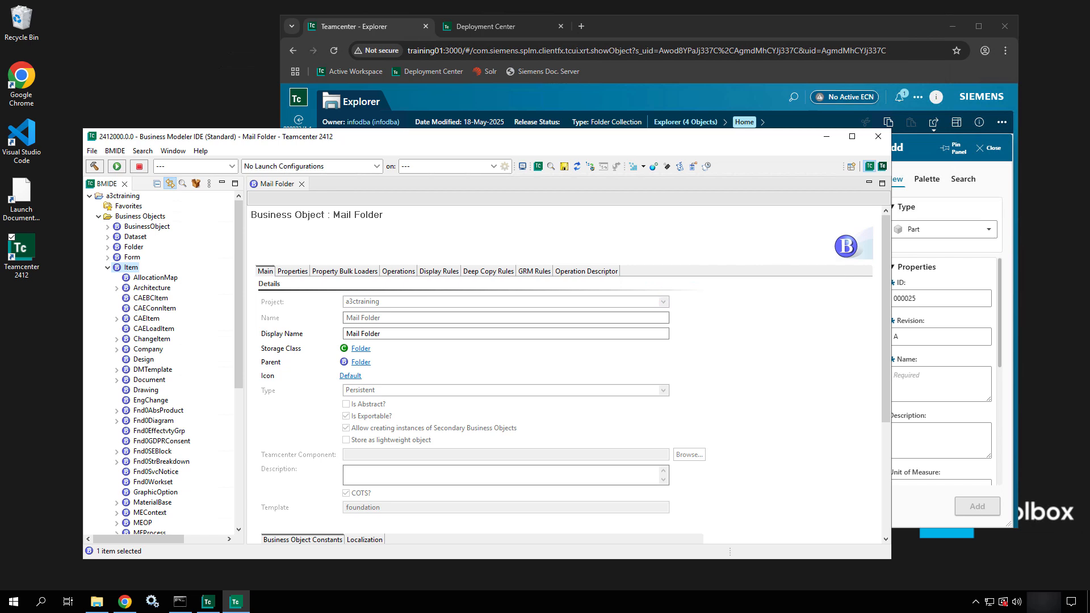
Start a new business object under Item named "A3C_CommonItem" with the display name "AWT Common Item".
{"action": "right_click", "coordinate": [131, 267]}
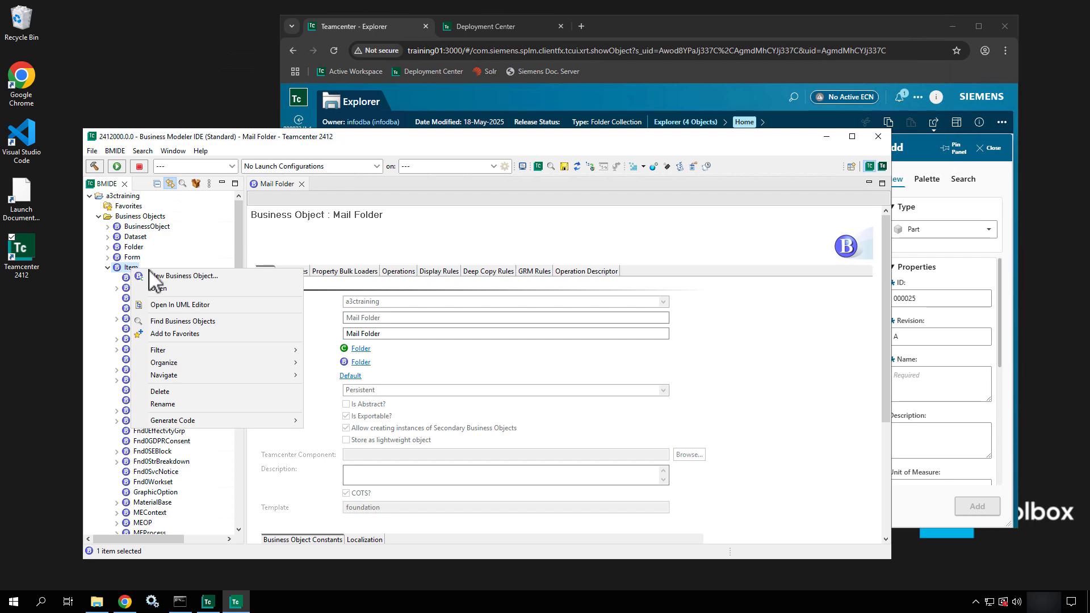
{"action": "left_click", "coordinate": [185, 277]}
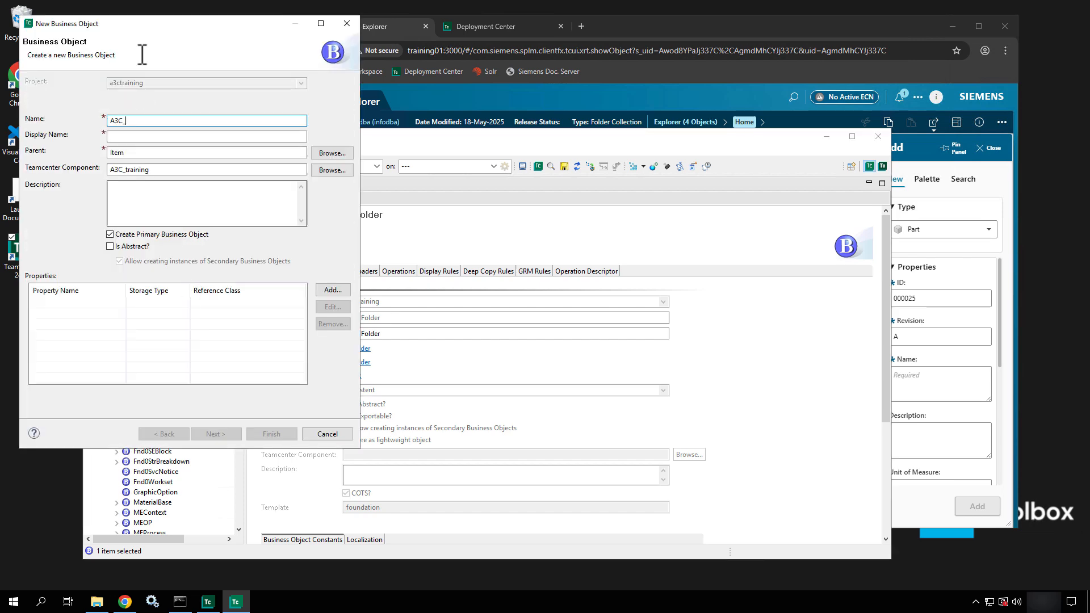
{"action": "left_click_drag", "start_coordinate": [146, 27], "coordinate": [494, 126]}
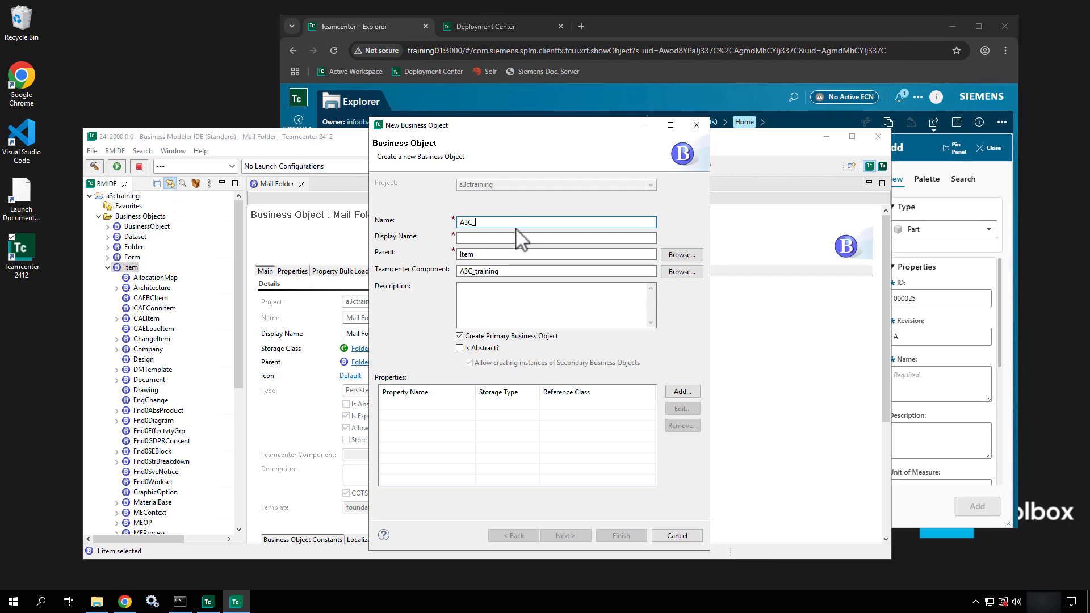
{"action": "type", "text": "CommonItem"}
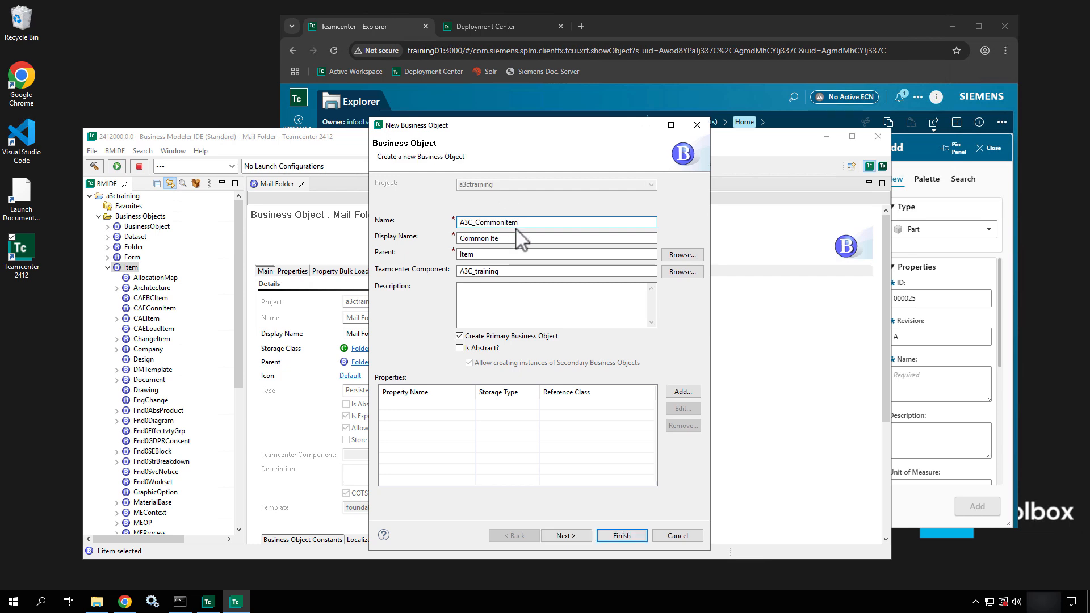
{"action": "left_click", "coordinate": [462, 239]}
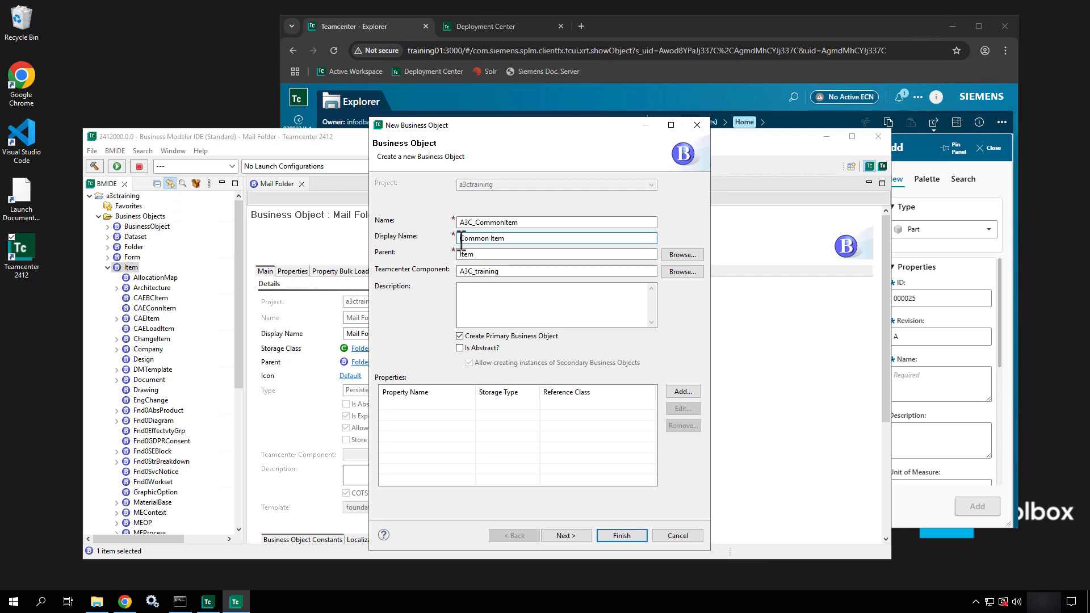
{"action": "type", "text": "AWT"}
{"action": "key", "text": "Tab"}
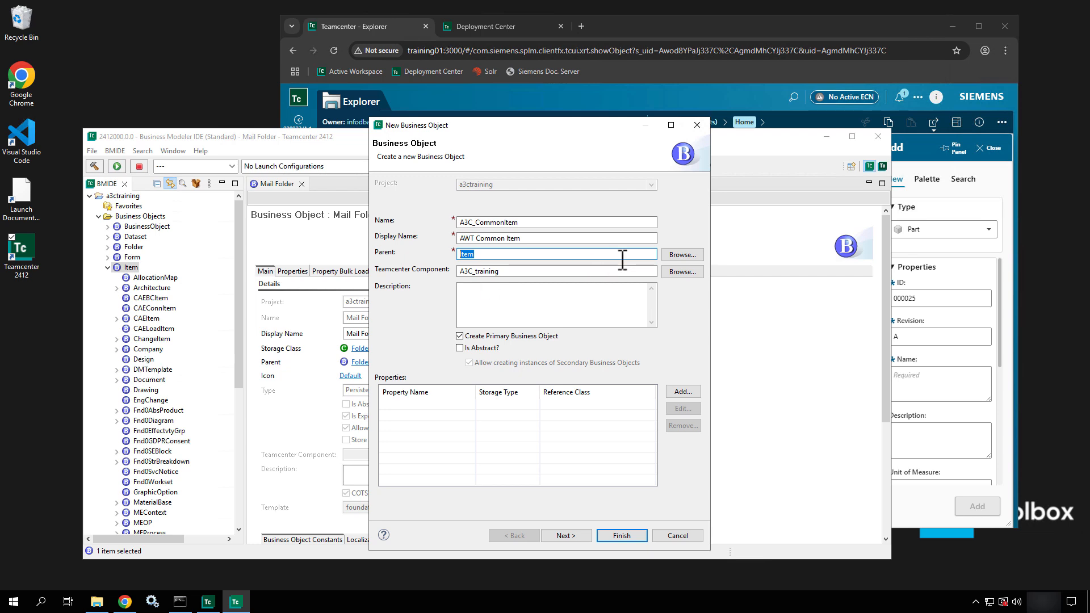
Browse the possible parent business objects without choosing one, and re-enter Item as the parent of A3C_CommonItem.
{"action": "left_click", "coordinate": [698, 255]}
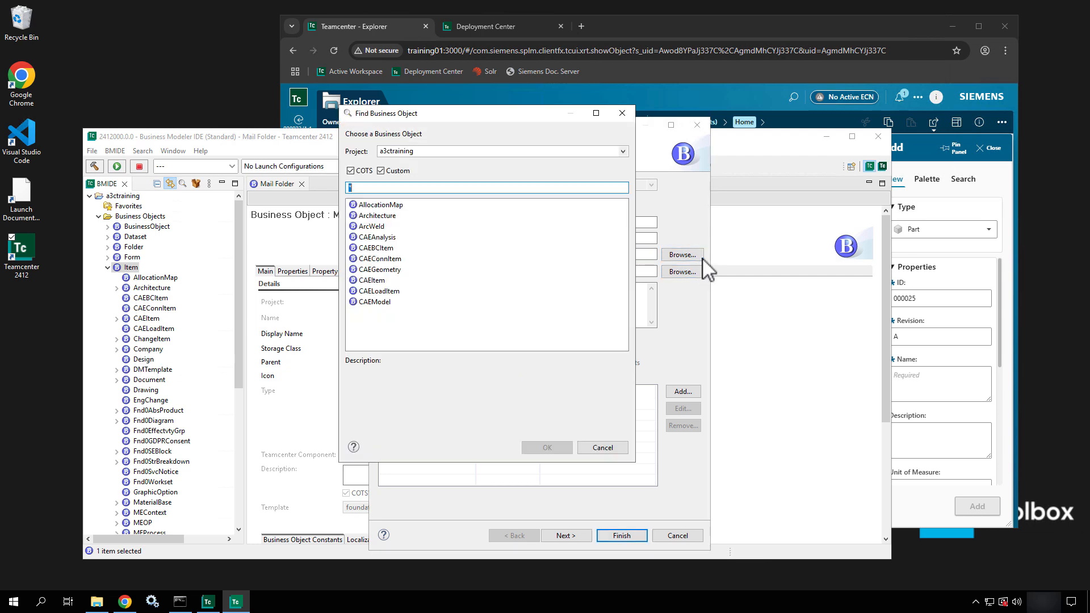
{"action": "left_click", "coordinate": [622, 113]}
{"action": "left_click", "coordinate": [515, 255]}
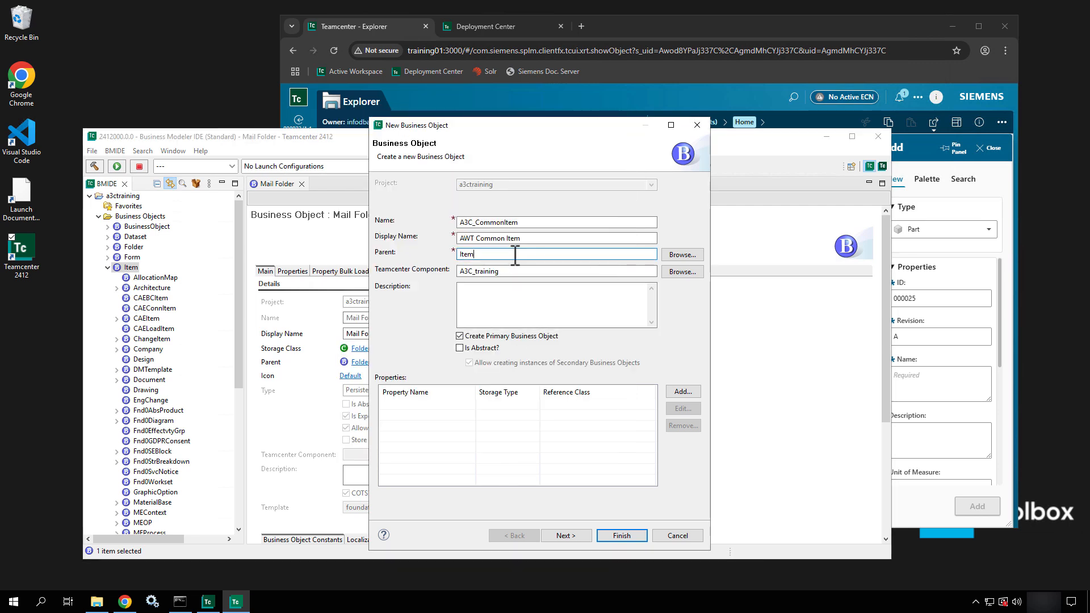
{"action": "key", "text": "BackSpace"}
{"action": "key", "text": "BackSpace"}
{"action": "key", "text": "BackSpace"}
{"action": "key", "text": "BackSpace"}
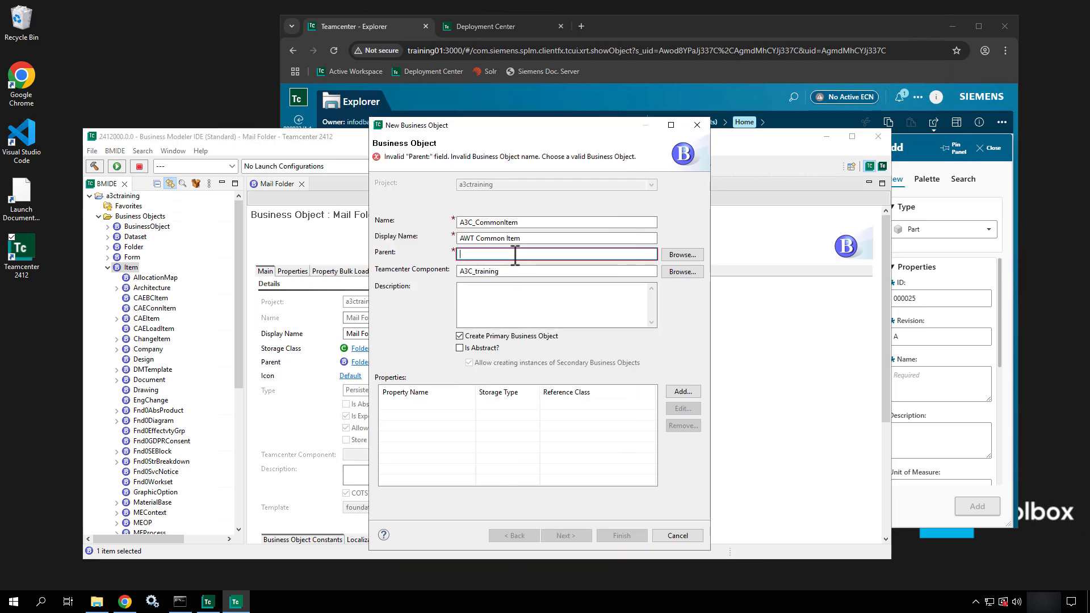
{"action": "type", "text": "C"}
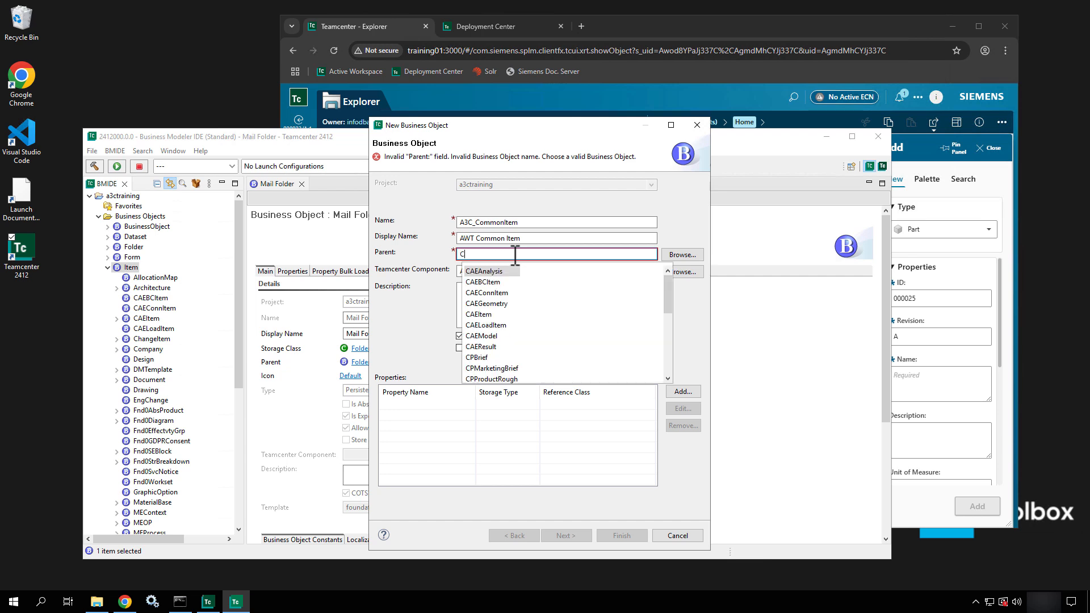
{"action": "key", "text": "BackSpace"}
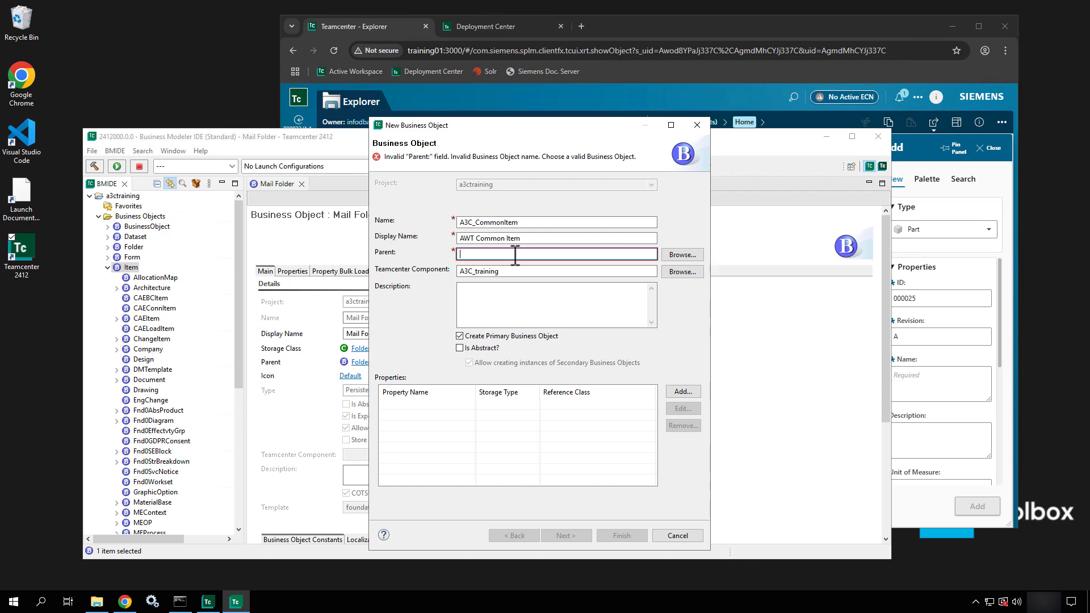
{"action": "type", "text": "Item"}
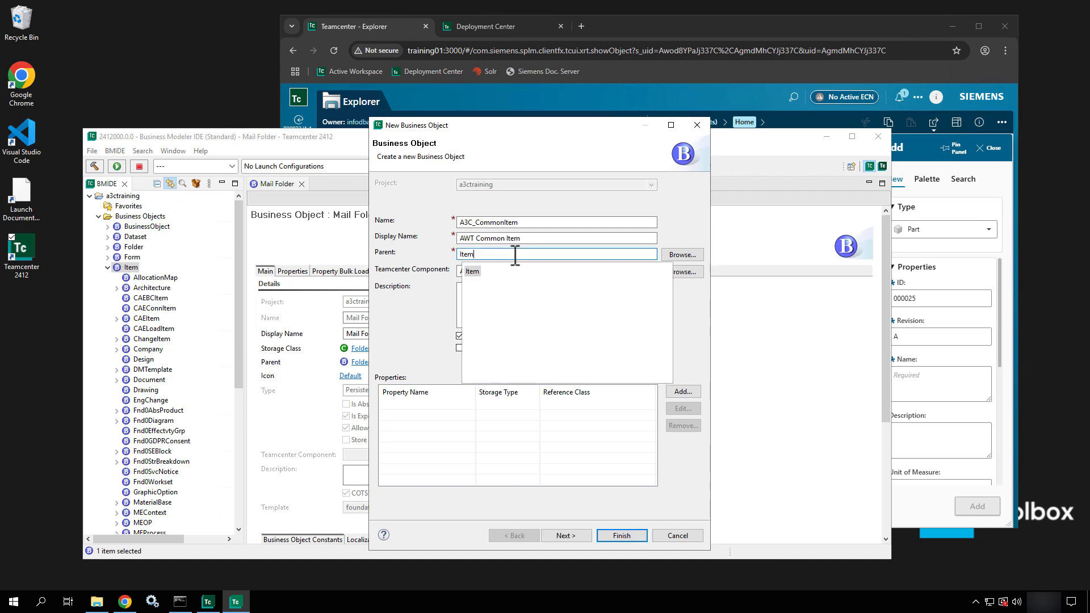
{"action": "left_click", "coordinate": [477, 273]}
{"action": "left_click", "coordinate": [401, 325]}
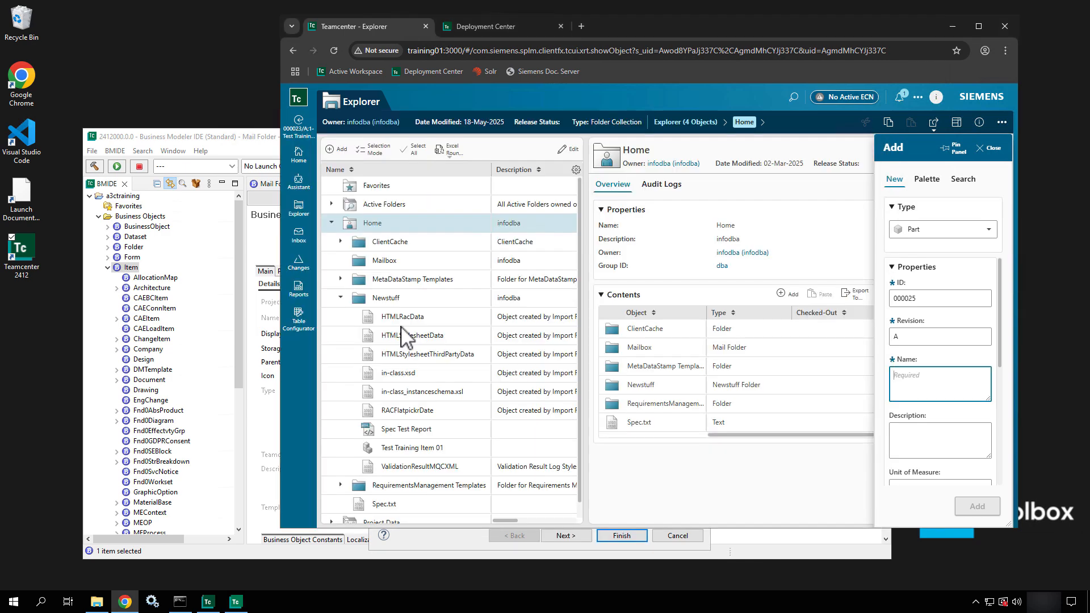
{"action": "left_click", "coordinate": [234, 374]}
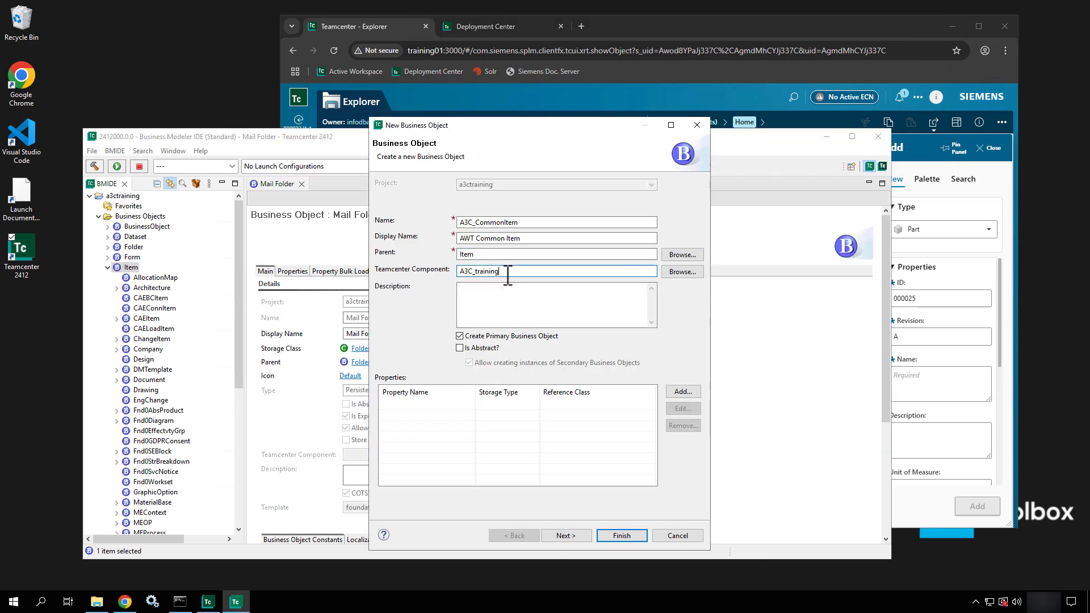
Look up A3C_training in the Teamcenter component chooser, and leave the chooser without applying a selection.
{"action": "left_click_drag", "start_coordinate": [508, 272], "coordinate": [433, 267]}
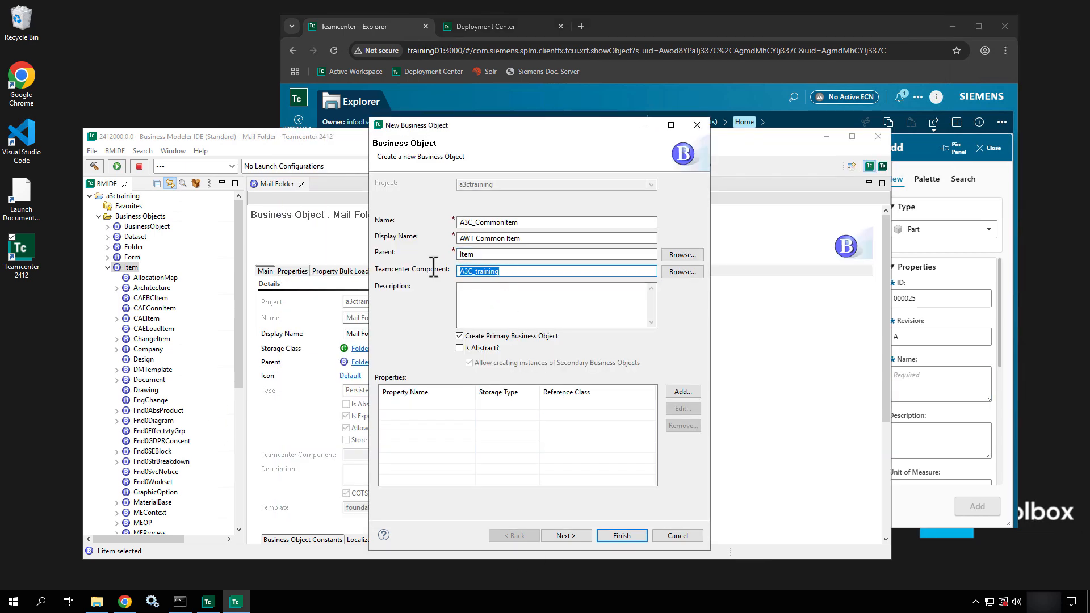
{"action": "left_click", "coordinate": [681, 272]}
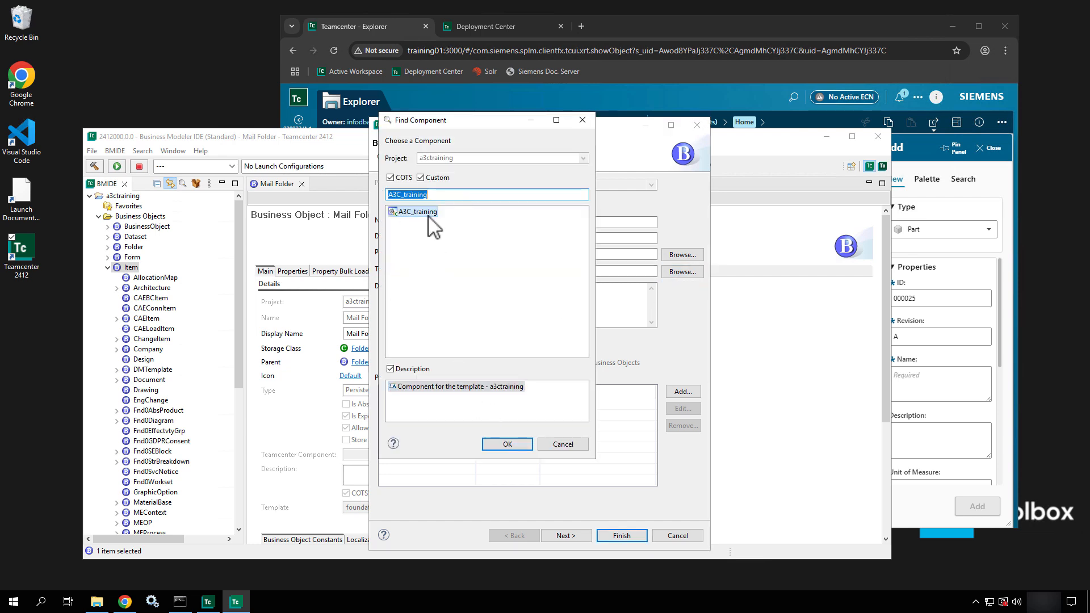
{"action": "left_click", "coordinate": [407, 214]}
{"action": "left_click", "coordinate": [572, 446]}
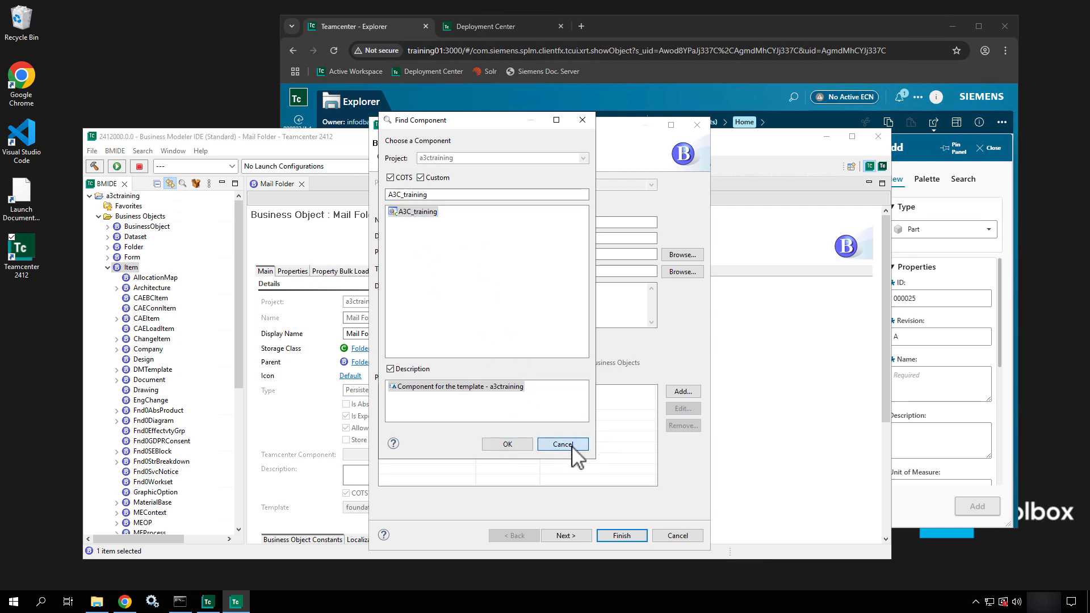
Give A3C_CommonItem the description "Training Template" and mark it as abstract.
{"action": "left_click", "coordinate": [515, 322]}
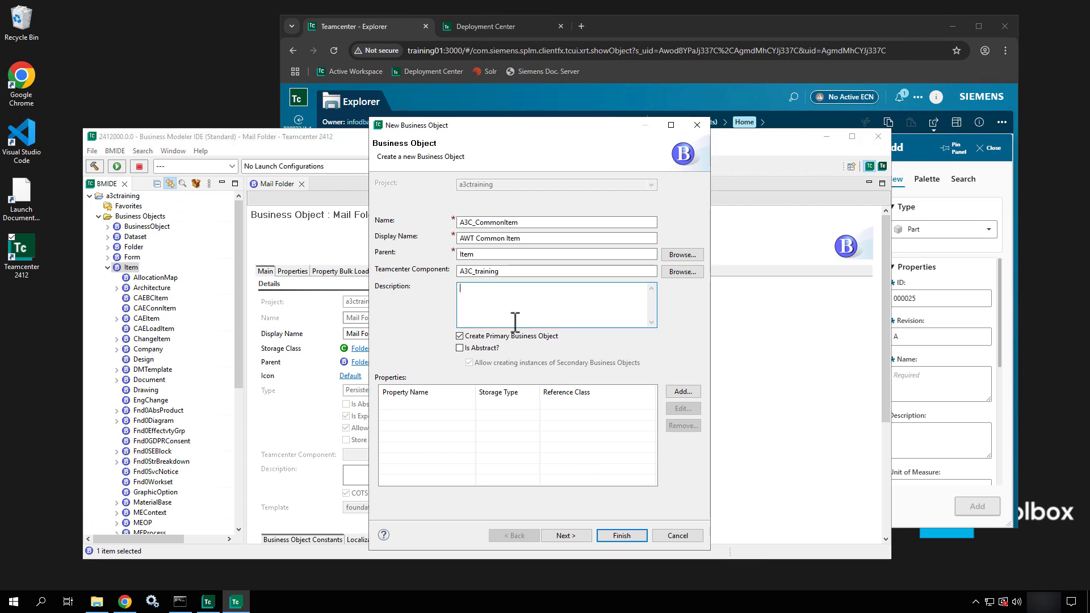
{"action": "type", "text": "Training Template"}
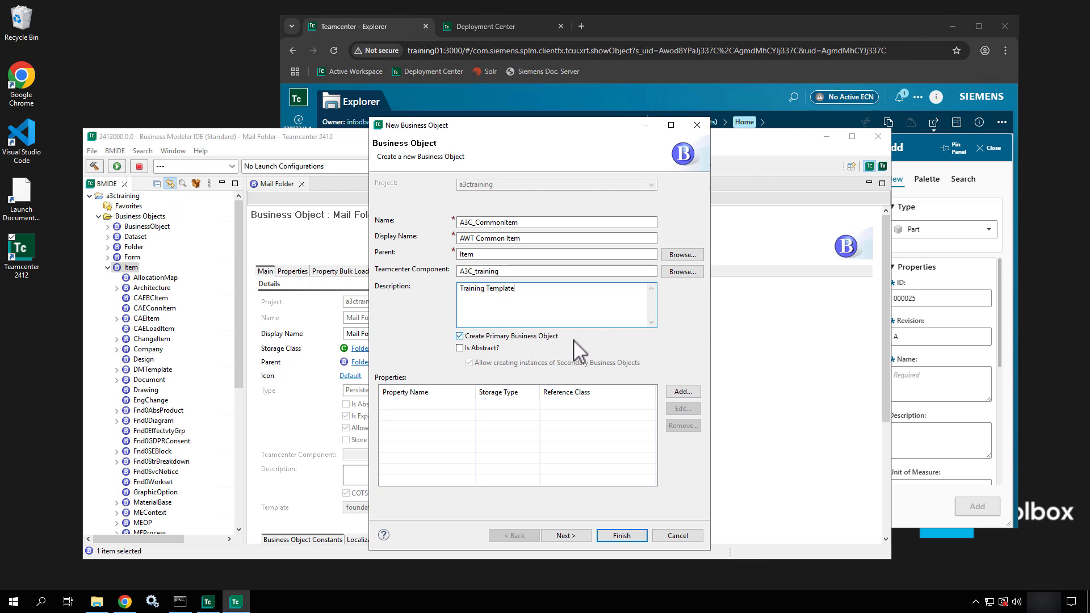
{"action": "left_click_drag", "start_coordinate": [573, 340], "coordinate": [656, 348]}
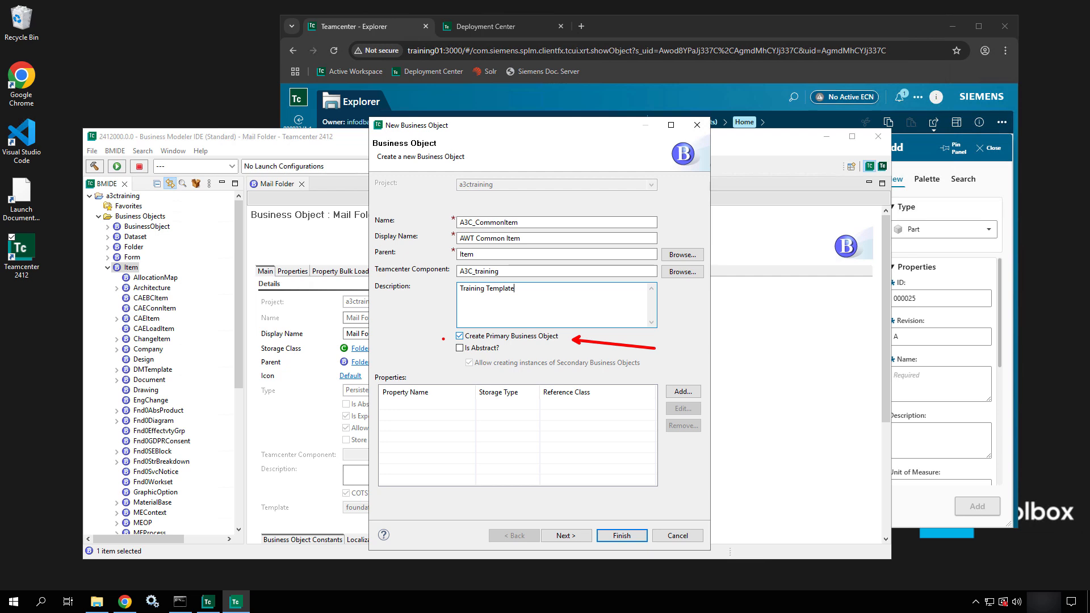
{"action": "left_click_drag", "start_coordinate": [442, 339], "coordinate": [517, 360]}
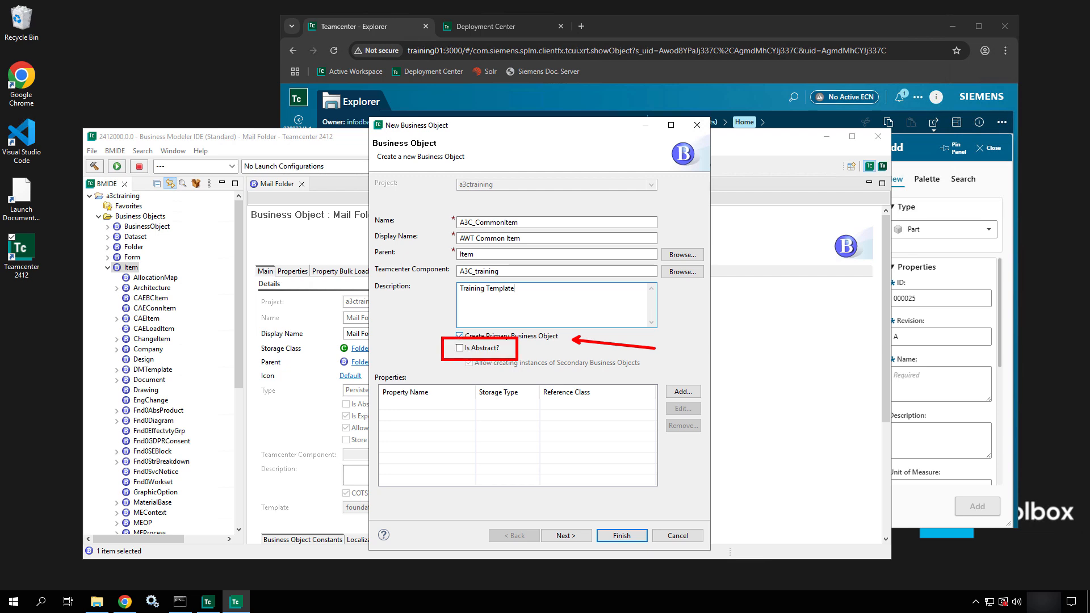
{"action": "key", "text": "Escape"}
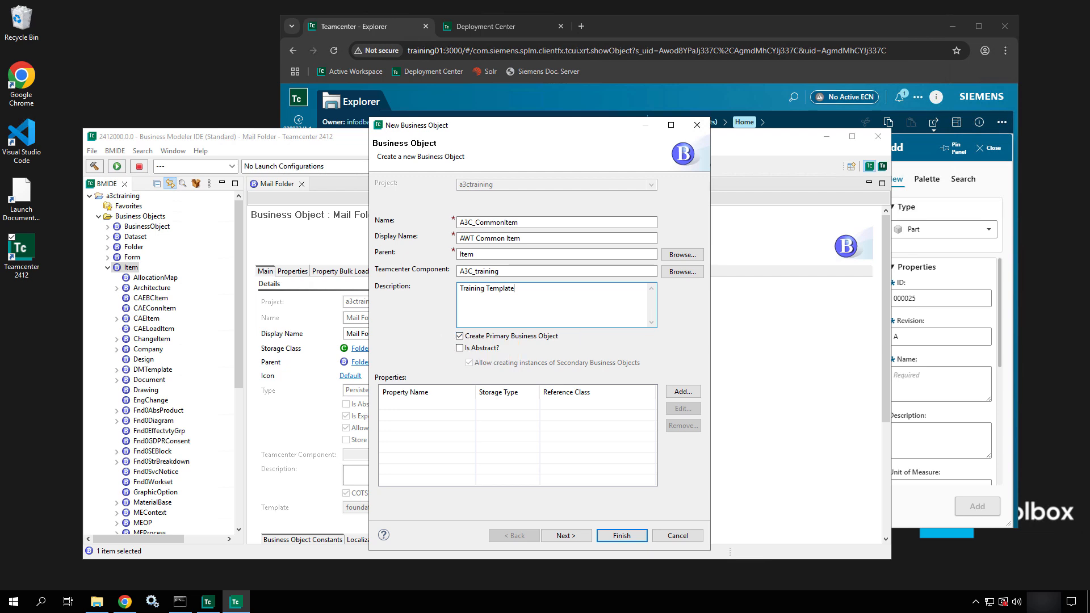
{"action": "left_click", "coordinate": [460, 348]}
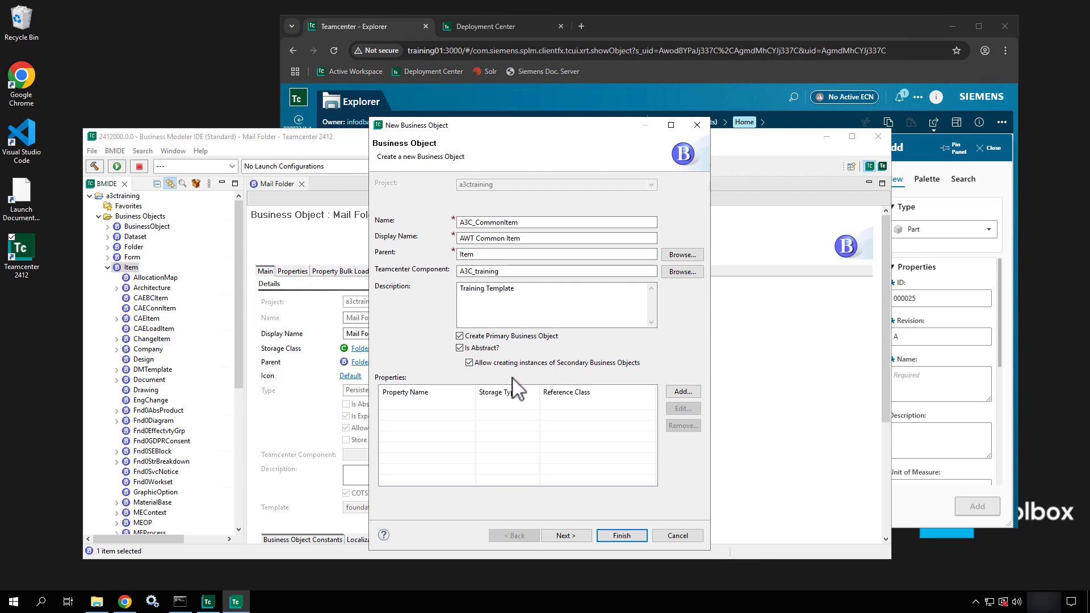
Examine the new persistent property form for A3C_CommonItem, and leave it without adding a property.
{"action": "left_click", "coordinate": [684, 392]}
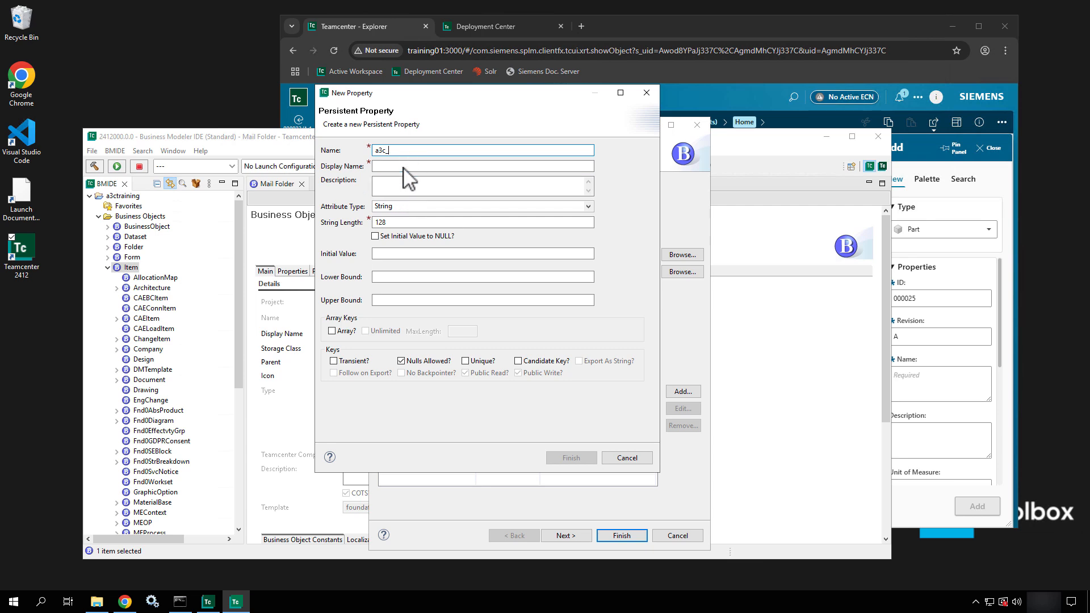
{"action": "left_click", "coordinate": [627, 458]}
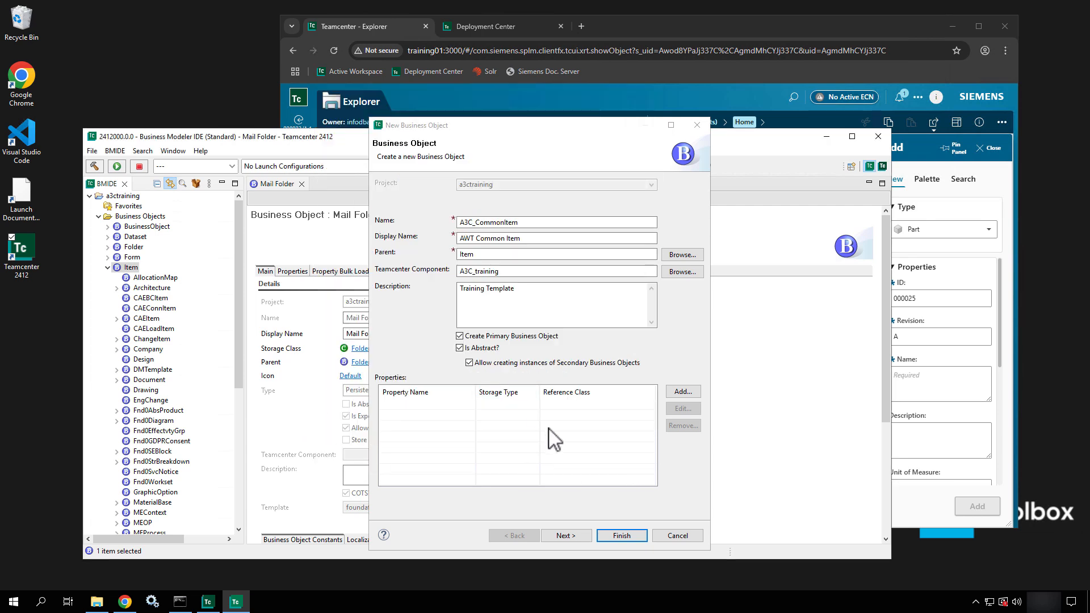
{"action": "left_click", "coordinate": [683, 391]}
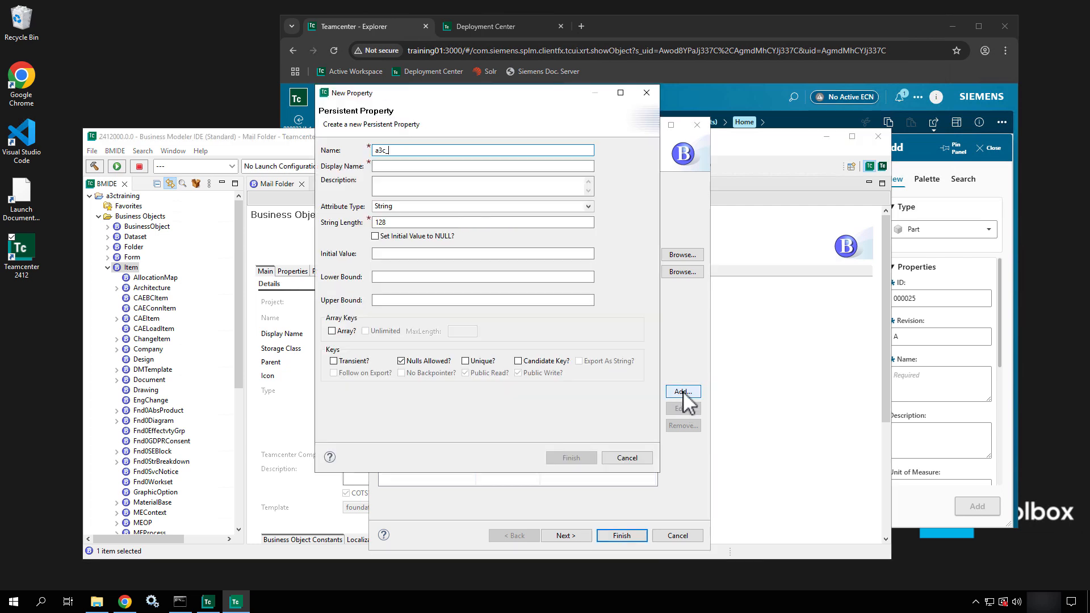
{"action": "left_click", "coordinate": [627, 458]}
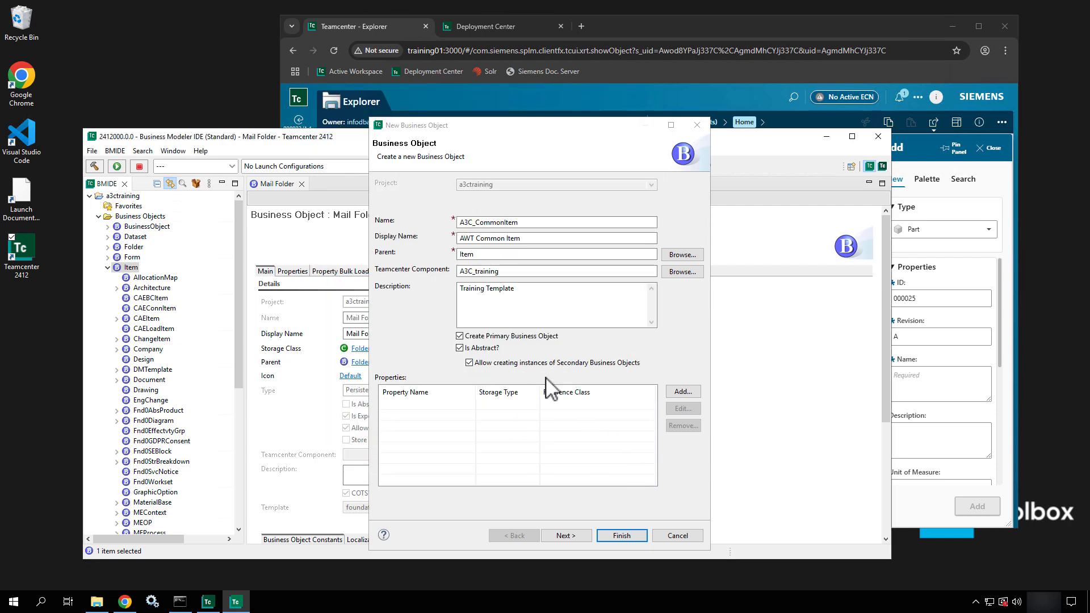
{"action": "left_click", "coordinate": [683, 392]}
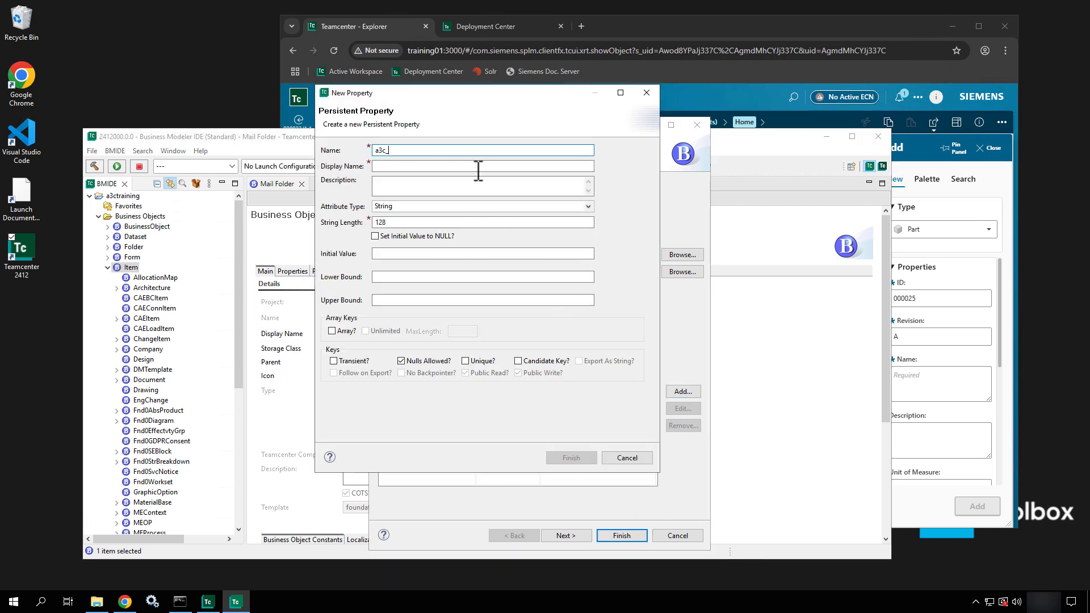
{"action": "left_click", "coordinate": [626, 458]}
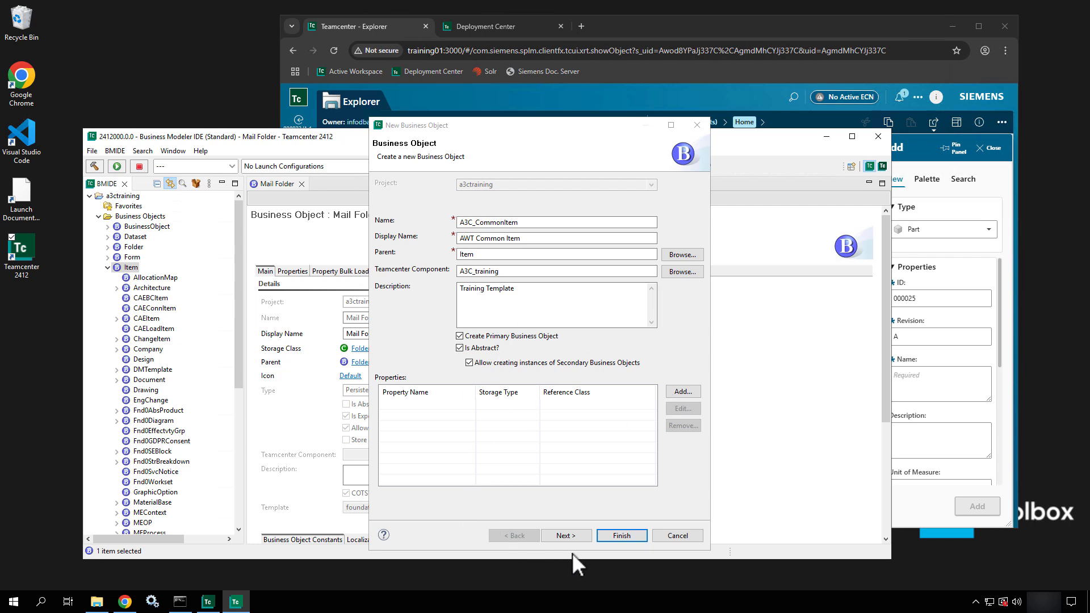
Proceed to the A3C_CommonItemRevision definition and set its display name to "AWT Common Item Revision".
{"action": "left_click", "coordinate": [565, 535]}
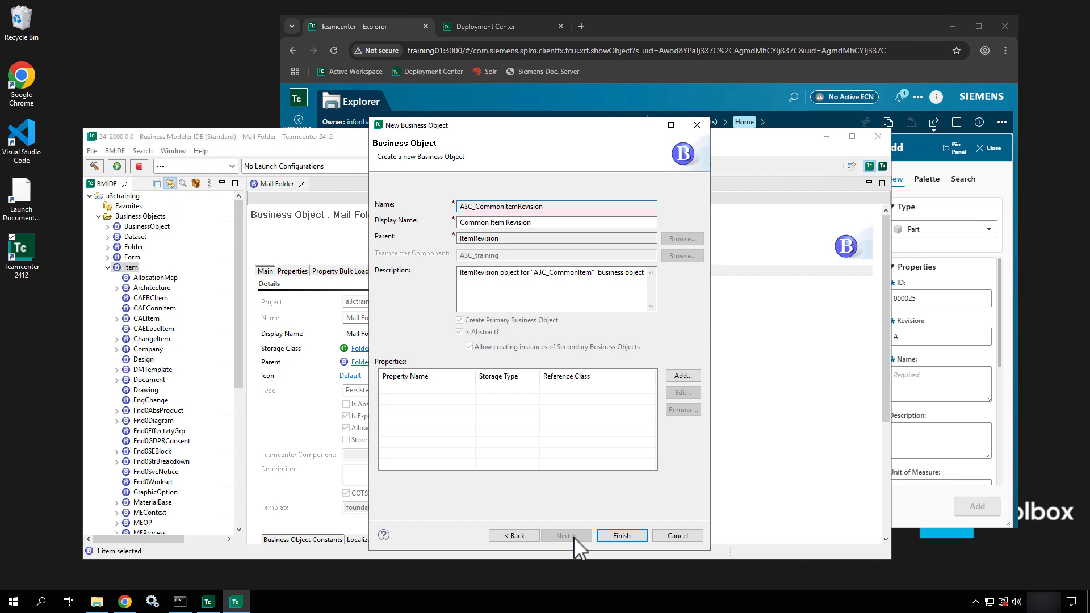
{"action": "left_click", "coordinate": [462, 222]}
{"action": "left_click", "coordinate": [462, 222]}
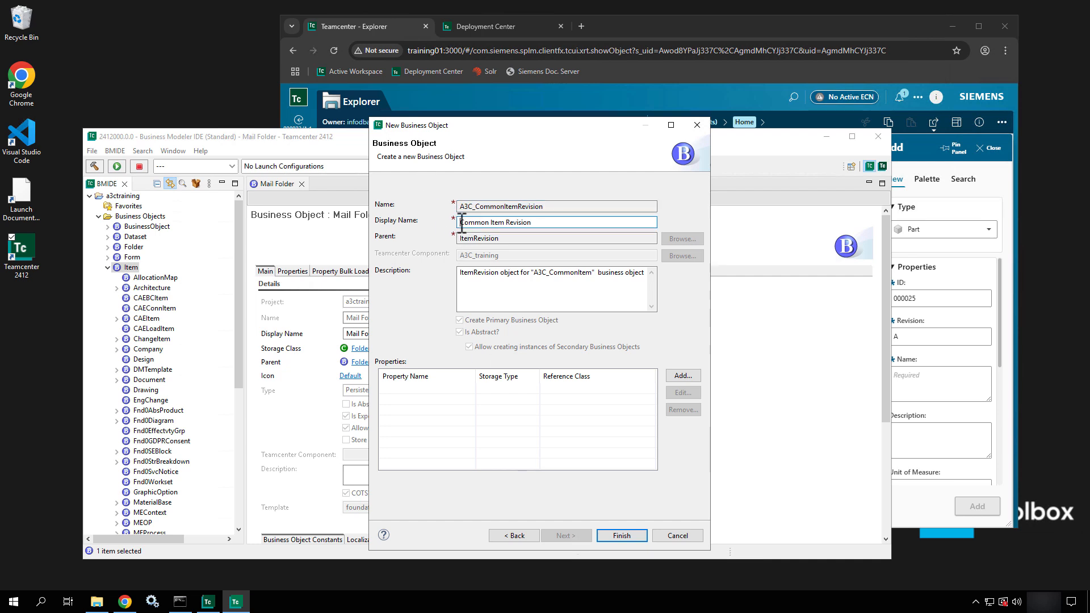
{"action": "type", "text": "AWT"}
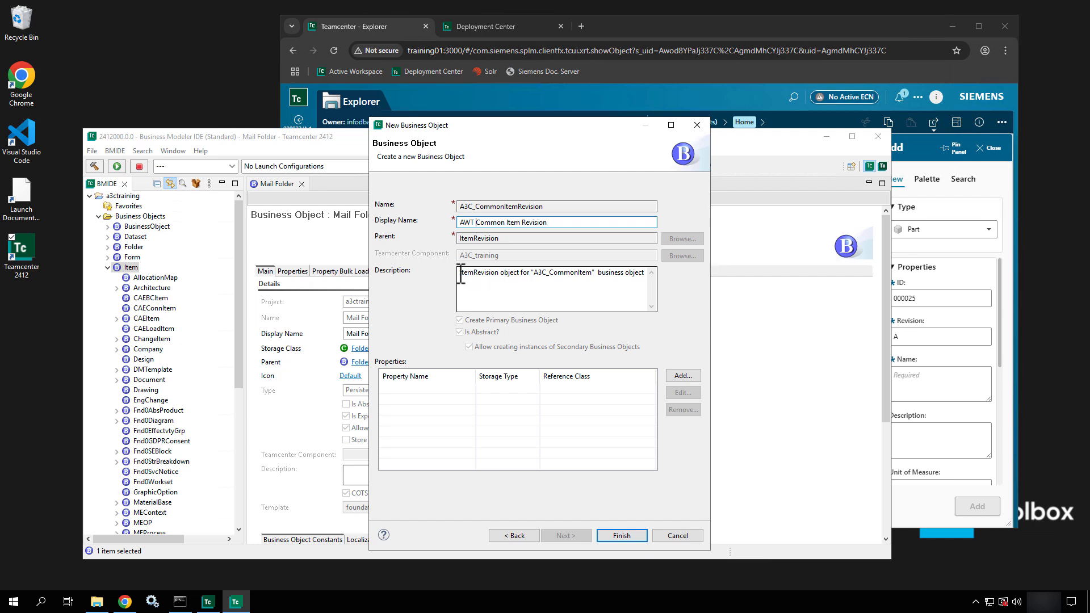
Review the revision's description and its new persistent property form, without adding a property.
{"action": "left_click_drag", "start_coordinate": [461, 274], "coordinate": [639, 280]}
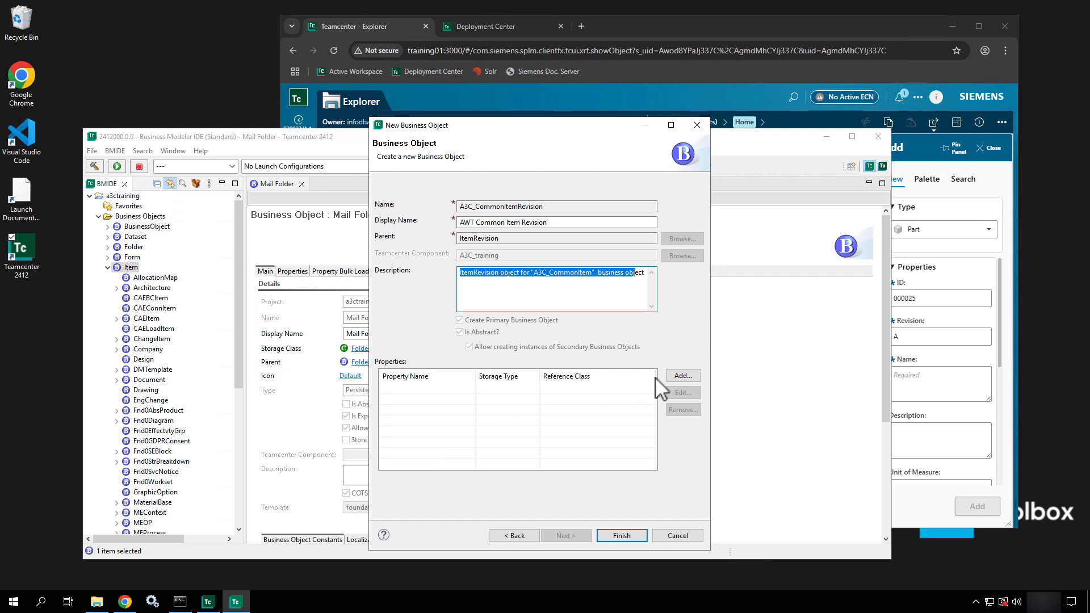
{"action": "left_click", "coordinate": [683, 375]}
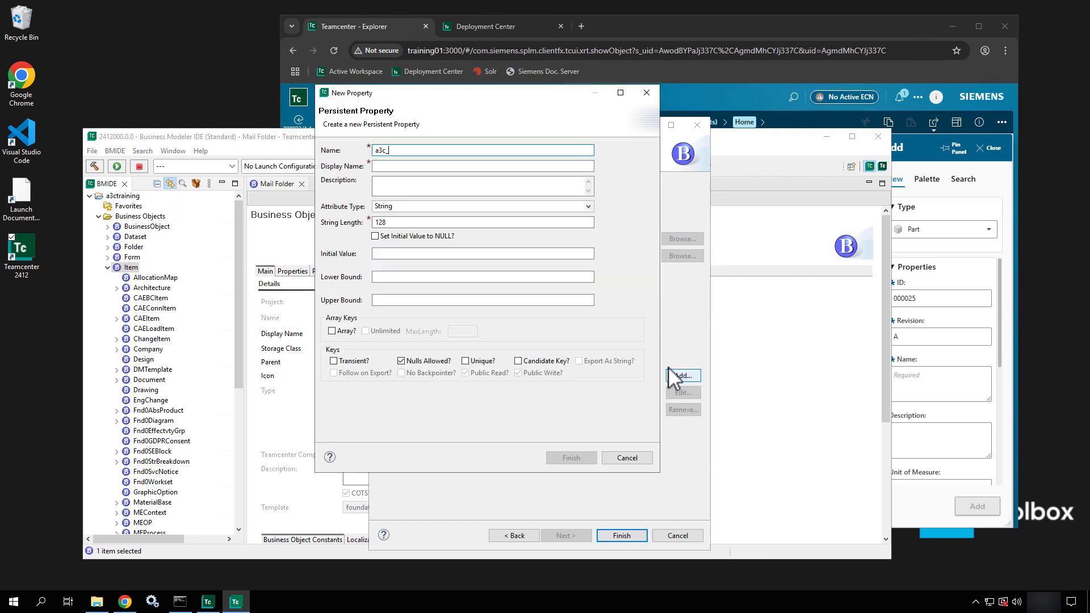
{"action": "left_click", "coordinate": [627, 457]}
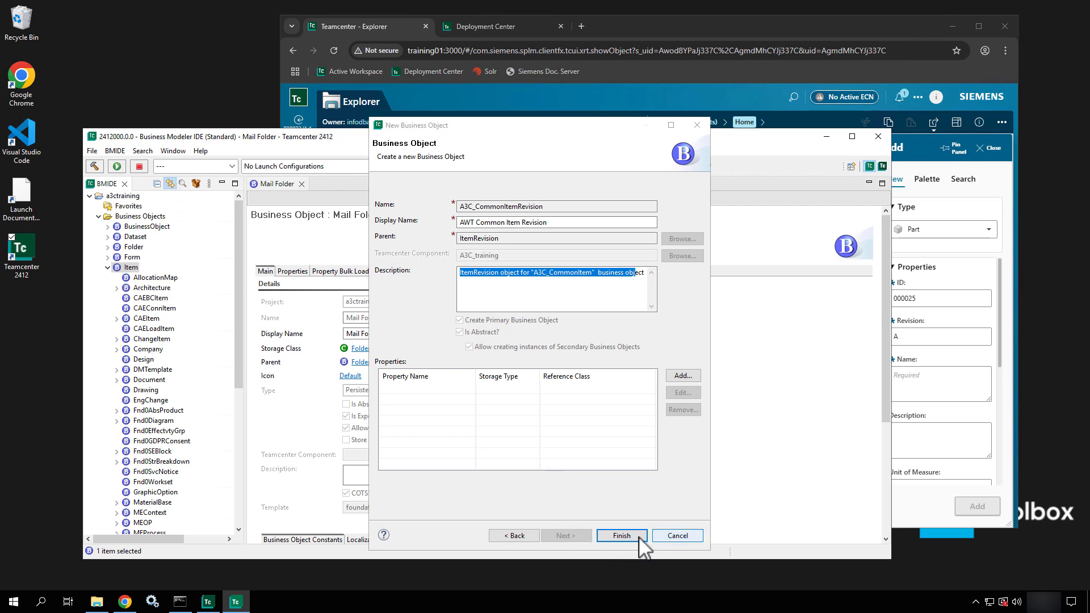
Finish creating A3C_CommonItem with its revision, and open its properties to examine where altid_list is inherited from.
{"action": "left_click", "coordinate": [622, 536]}
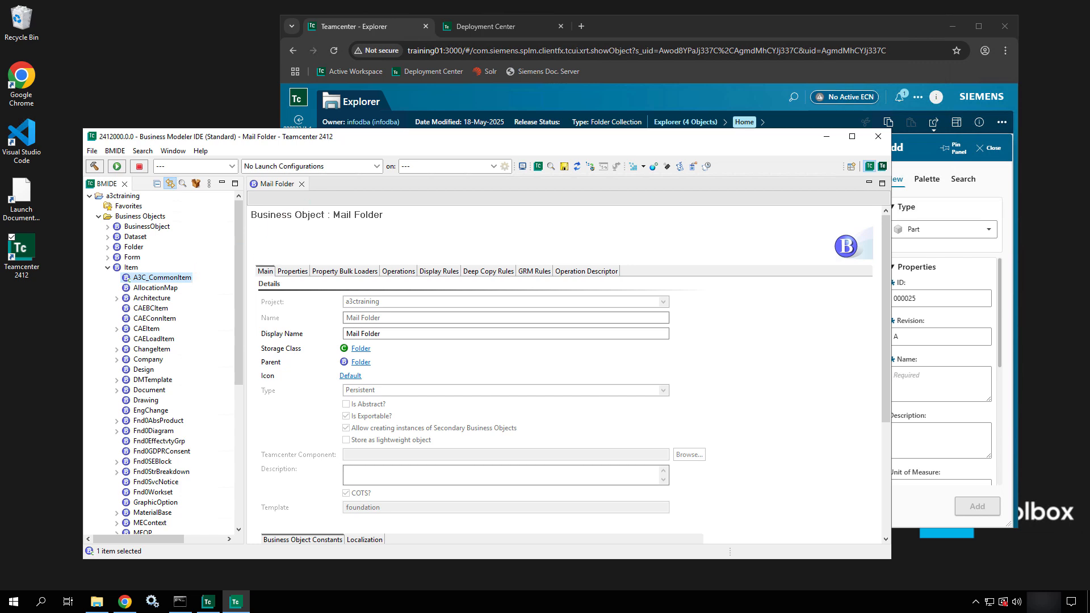
{"action": "right_click", "coordinate": [168, 280]}
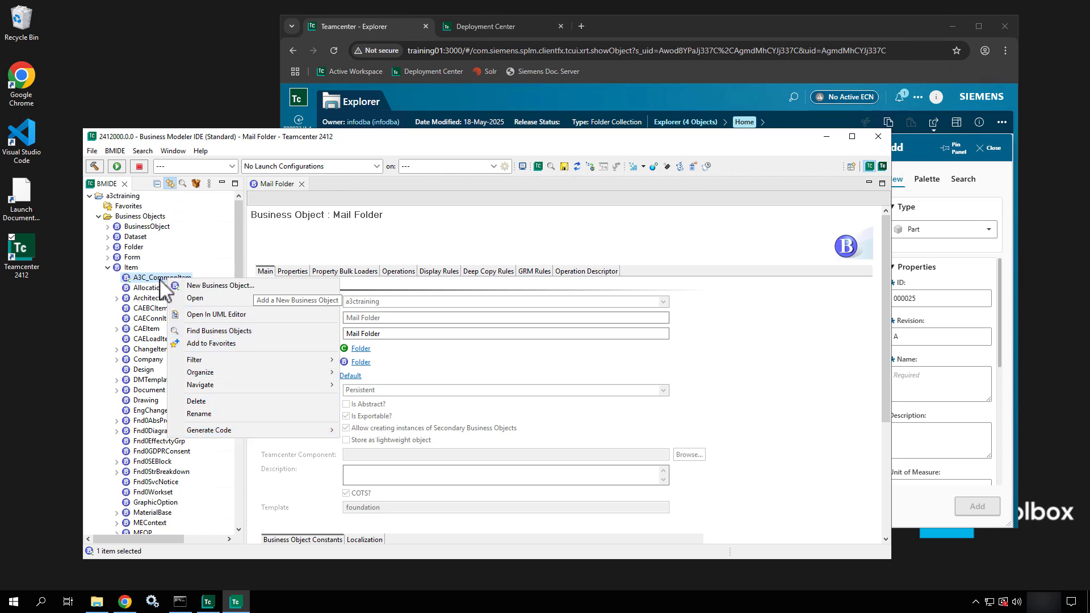
{"action": "left_click", "coordinate": [193, 299]}
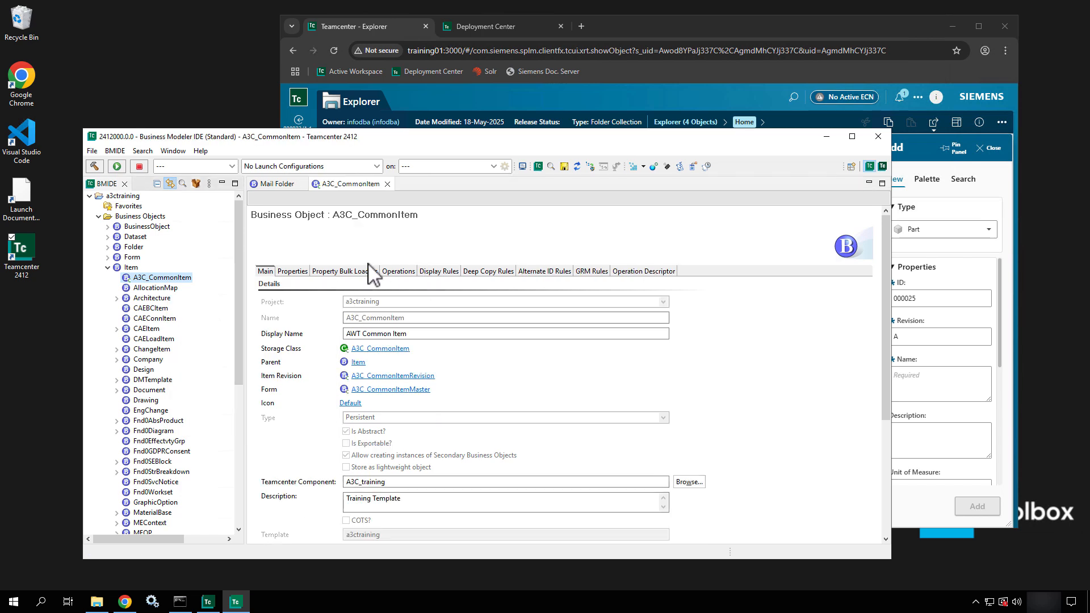
{"action": "left_click", "coordinate": [290, 271]}
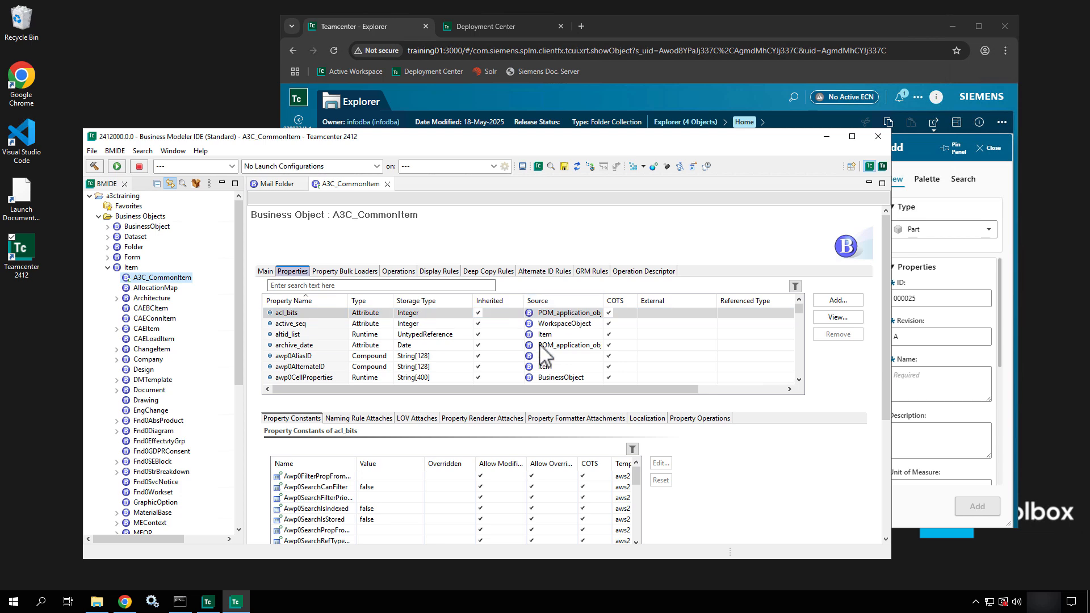
{"action": "left_click", "coordinate": [553, 335]}
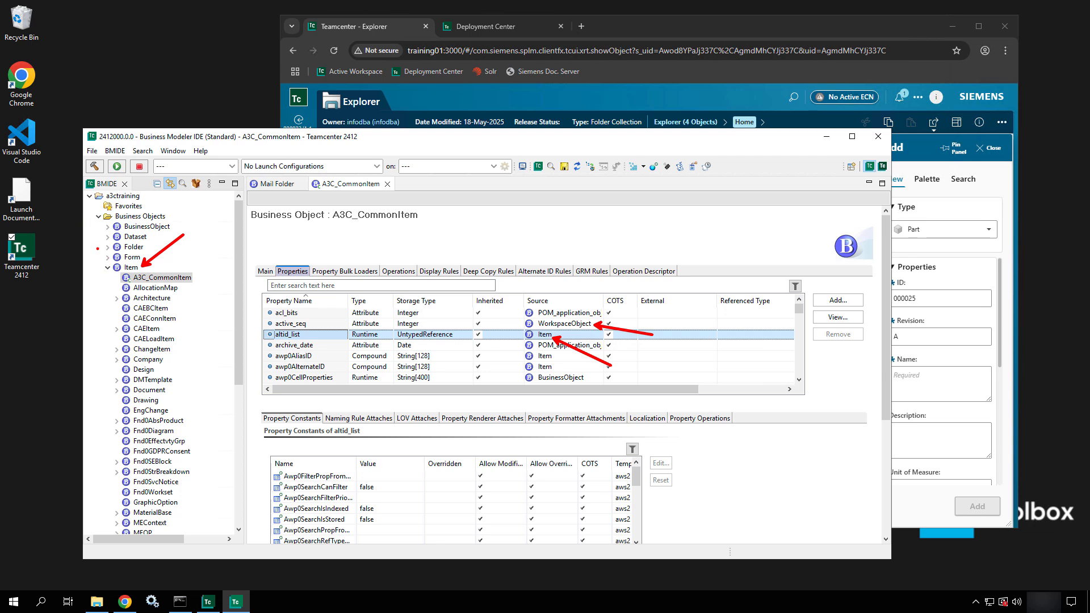
Trace the class hierarchy from BusinessObject through POM_object and POM_application_object, and expand WorkspaceObject.
{"action": "left_click", "coordinate": [108, 268]}
{"action": "left_click", "coordinate": [108, 227]}
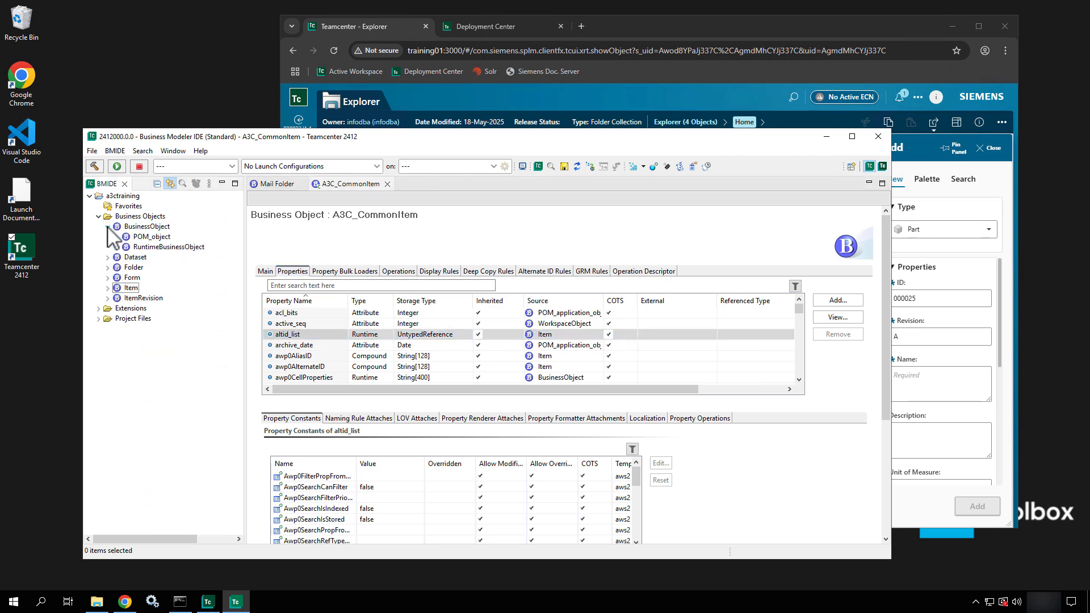
{"action": "left_click", "coordinate": [117, 237]}
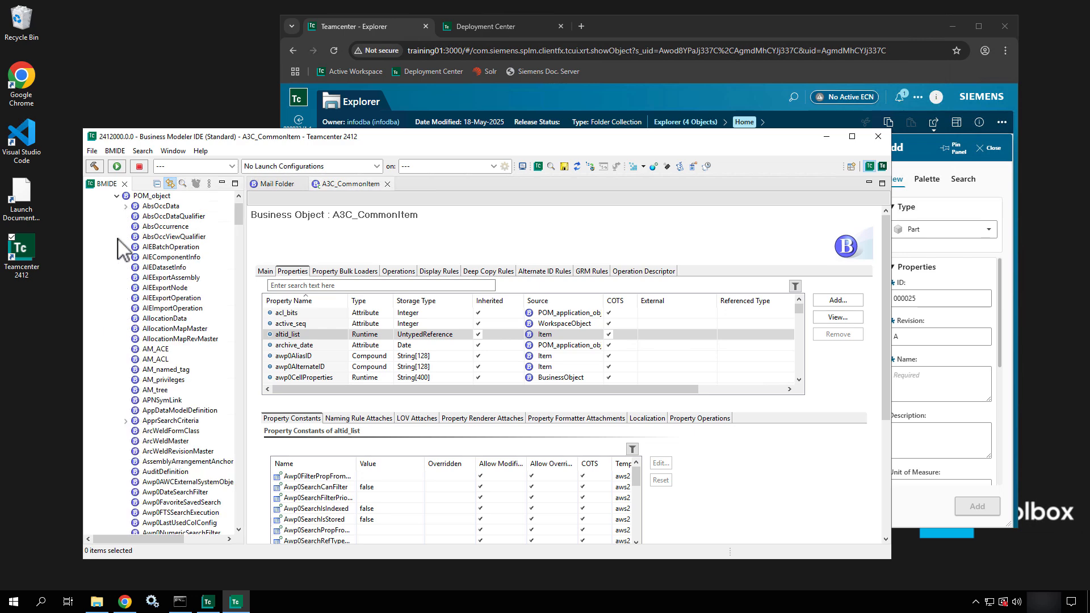
{"action": "scroll", "coordinate": [148, 361], "scroll_direction": "down", "scroll_amount": 1}
{"action": "scroll", "coordinate": [149, 358], "scroll_direction": "down", "scroll_amount": 20}
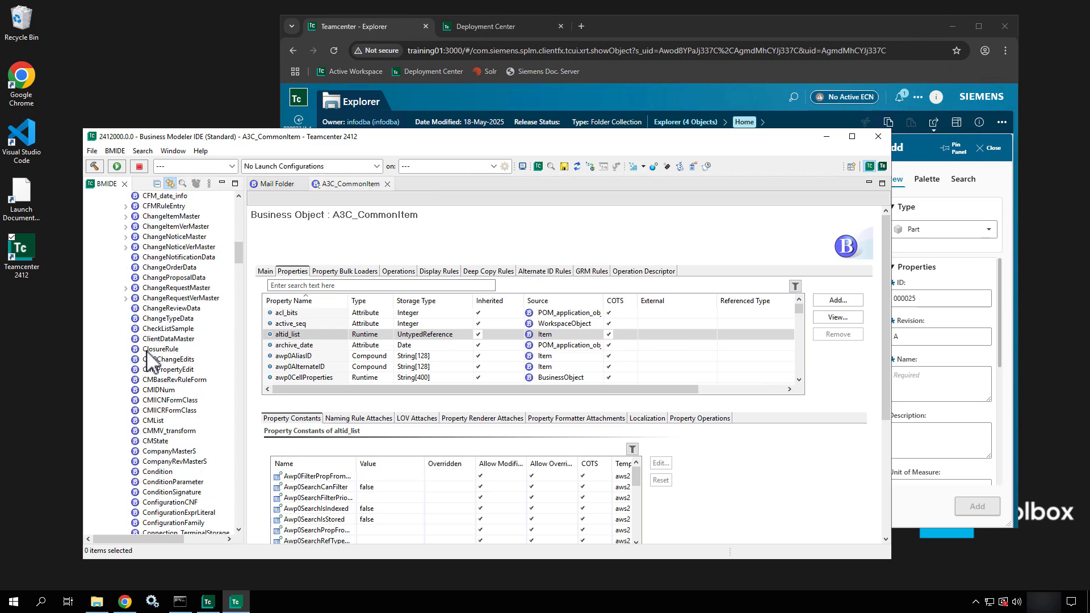
{"action": "scroll", "coordinate": [149, 358], "scroll_direction": "down", "scroll_amount": 20}
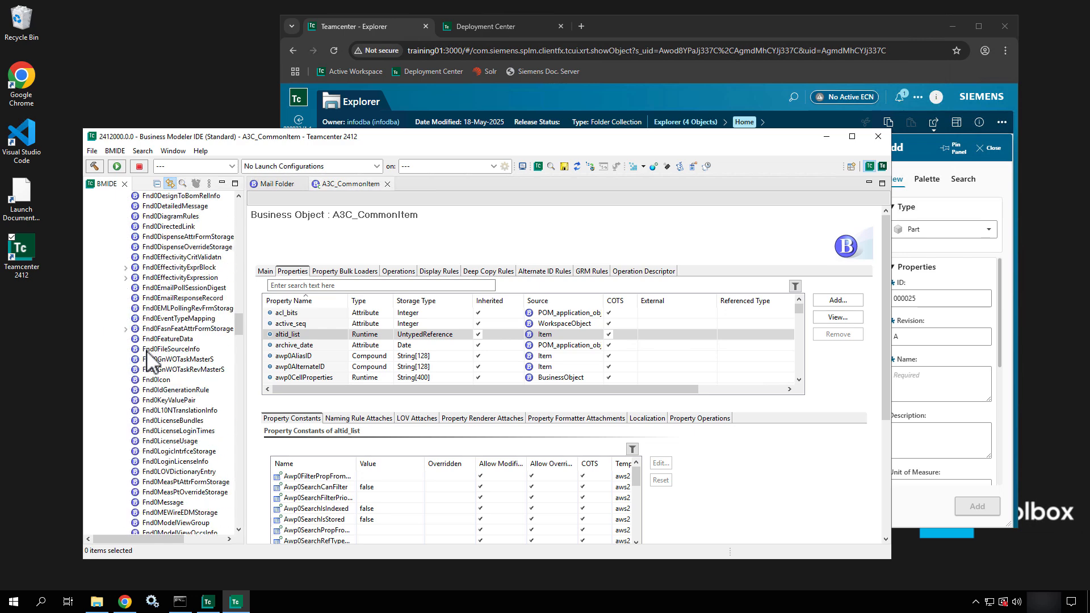
{"action": "scroll", "coordinate": [149, 359], "scroll_direction": "down", "scroll_amount": 20}
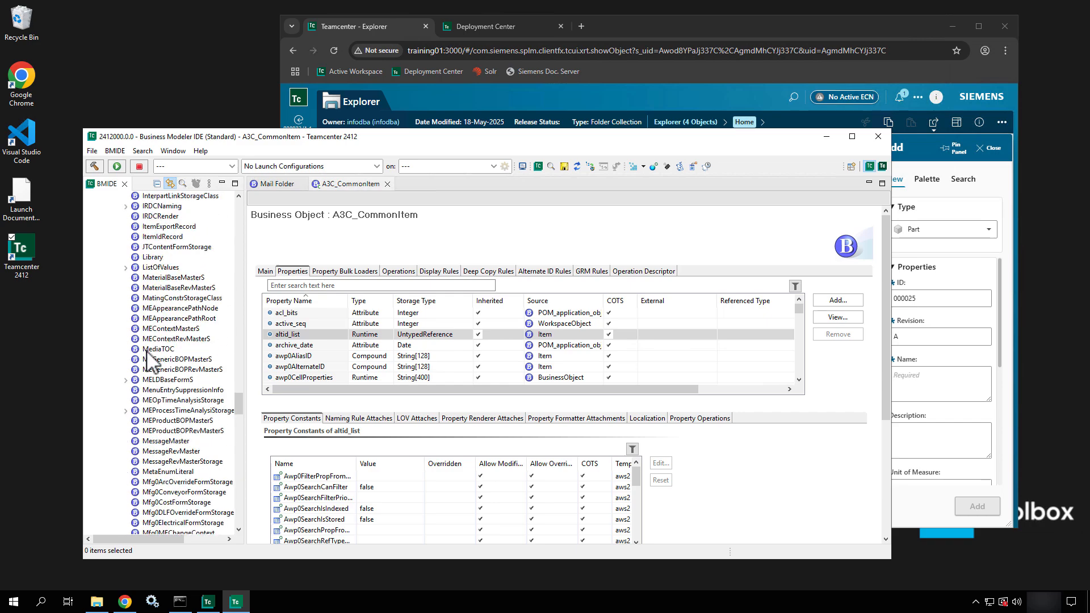
{"action": "scroll", "coordinate": [148, 359], "scroll_direction": "down", "scroll_amount": 20}
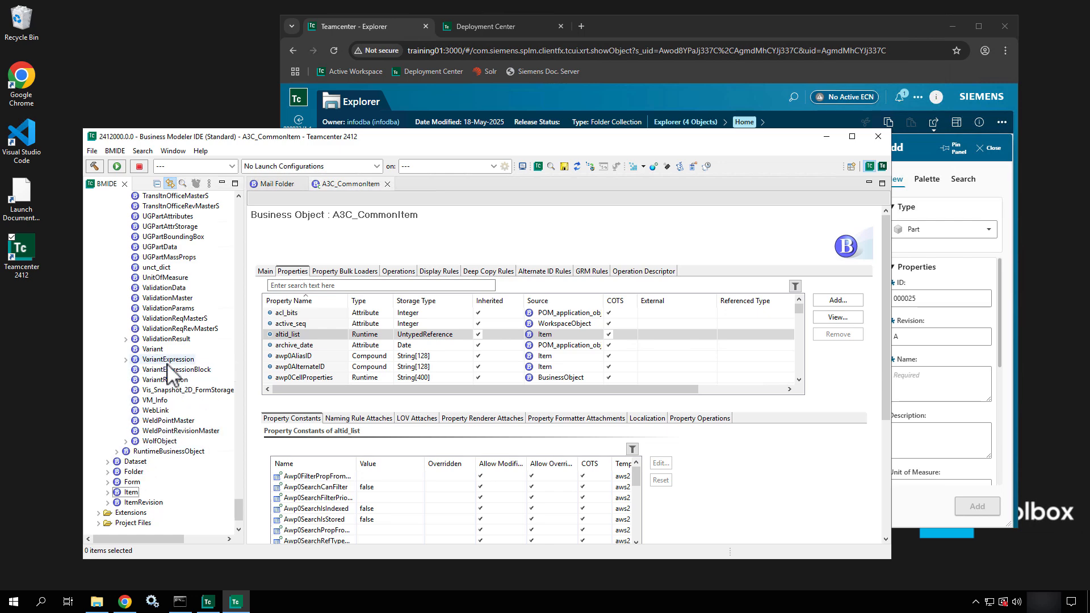
{"action": "scroll", "coordinate": [167, 364], "scroll_direction": "up", "scroll_amount": 20}
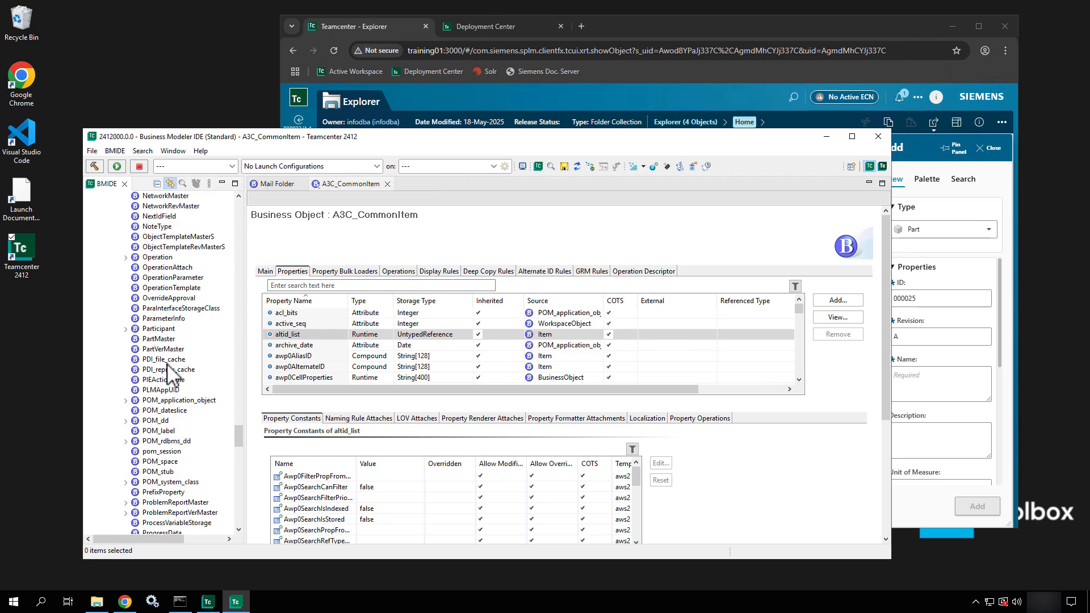
{"action": "left_click", "coordinate": [126, 400]}
{"action": "scroll", "coordinate": [128, 405], "scroll_direction": "down", "scroll_amount": 20}
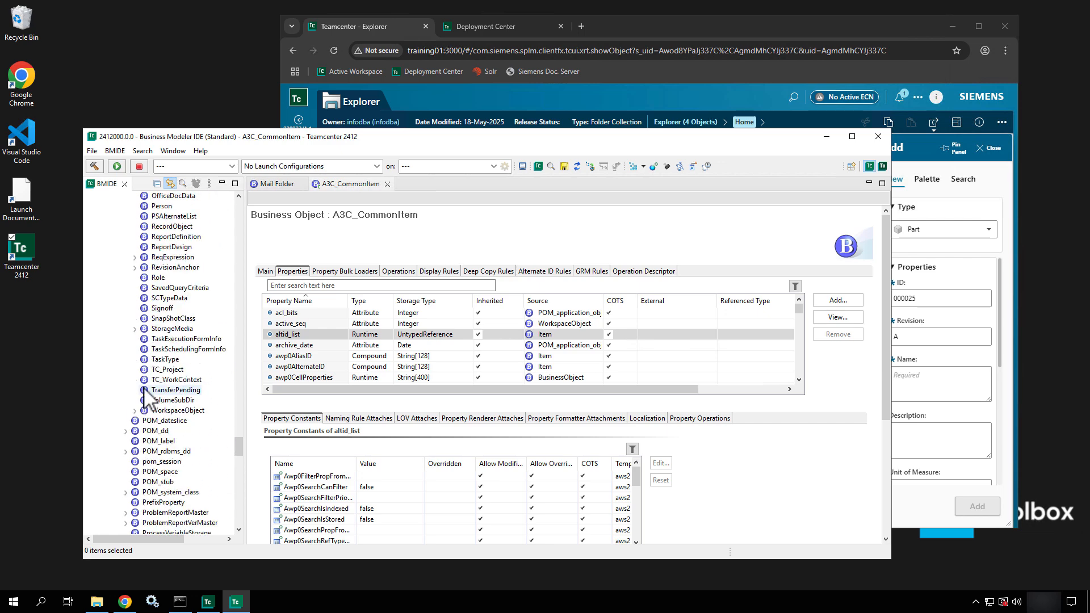
{"action": "left_click", "coordinate": [136, 410]}
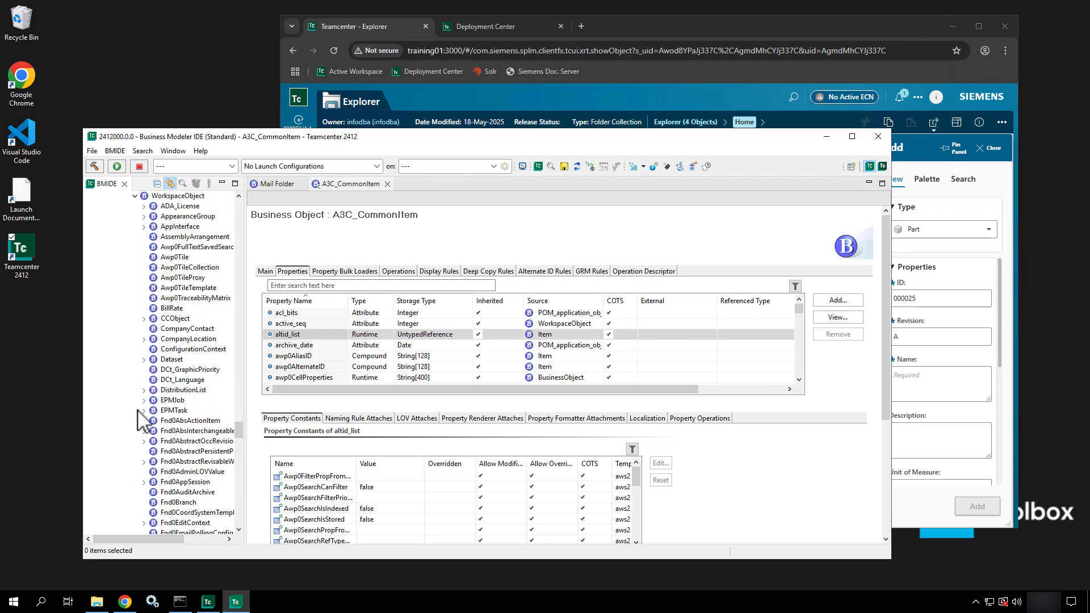
Look through the types under WorkspaceObject, expand Item, and locate A3C_CommonItem beneath it.
{"action": "left_click", "coordinate": [200, 196]}
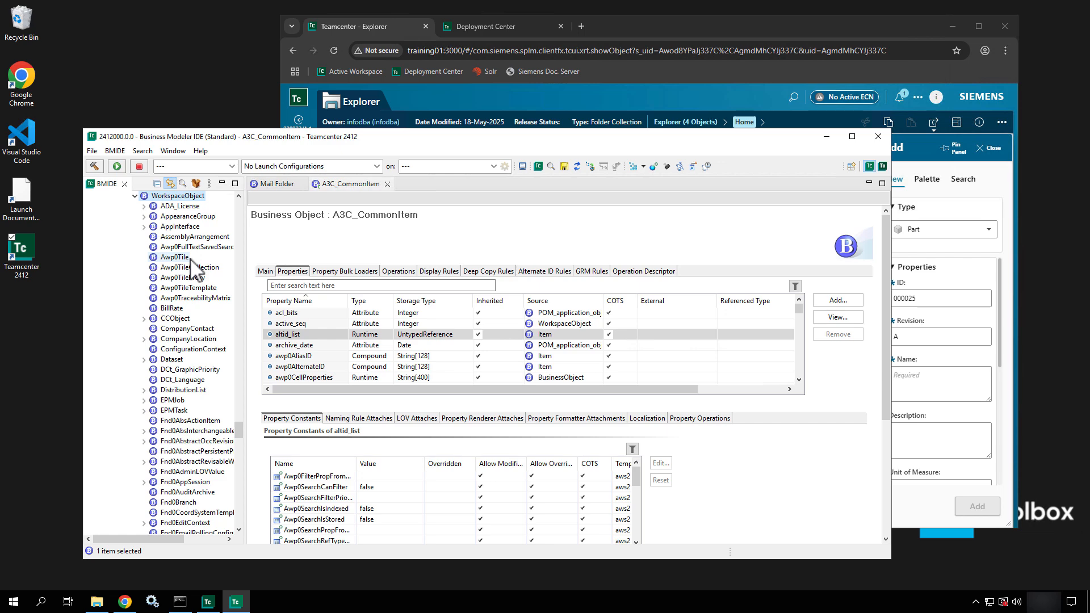
{"action": "left_click", "coordinate": [194, 277]}
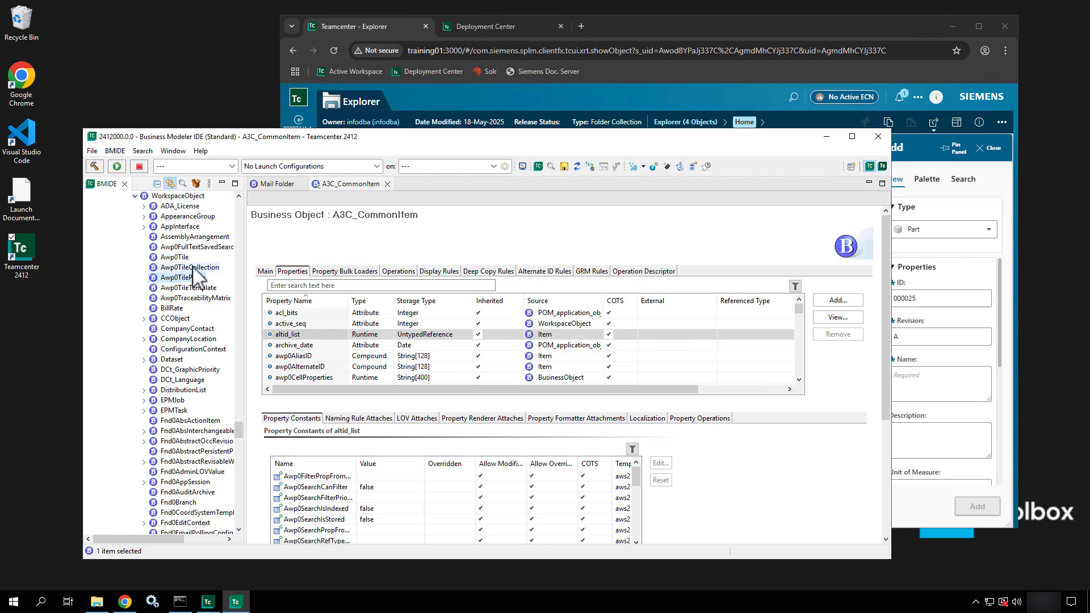
{"action": "left_click", "coordinate": [176, 492]}
{"action": "scroll", "coordinate": [171, 471], "scroll_direction": "down", "scroll_amount": 6}
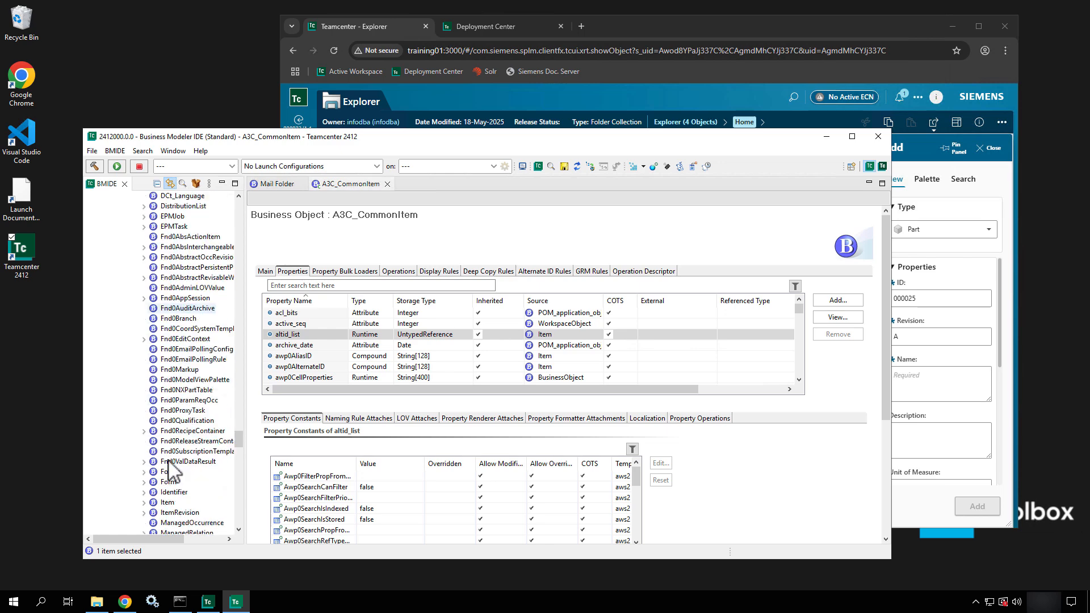
{"action": "scroll", "coordinate": [170, 472], "scroll_direction": "down", "scroll_amount": 7}
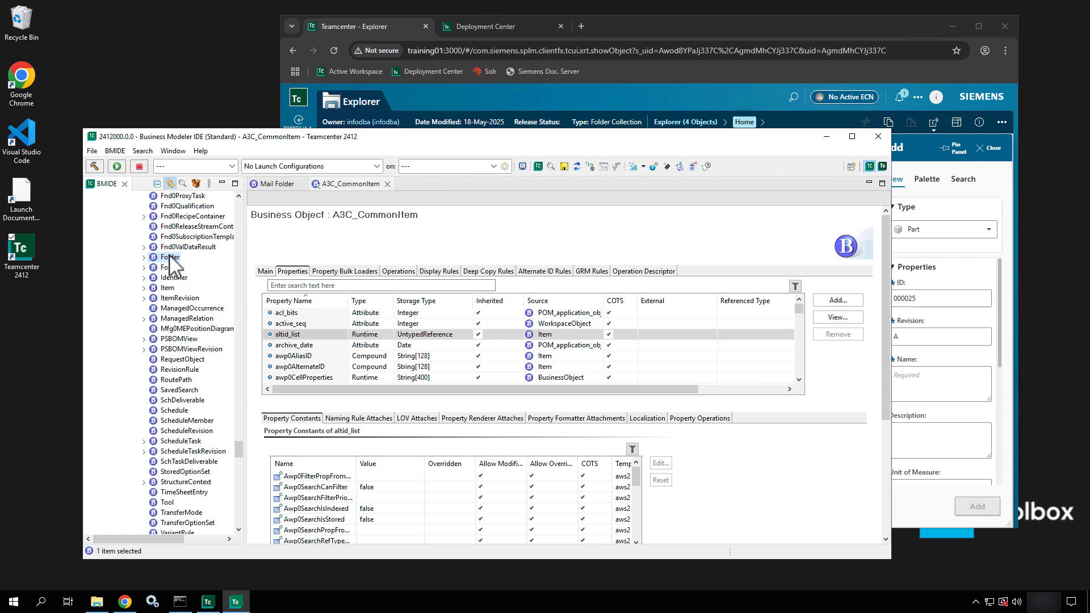
{"action": "left_click", "coordinate": [145, 290]}
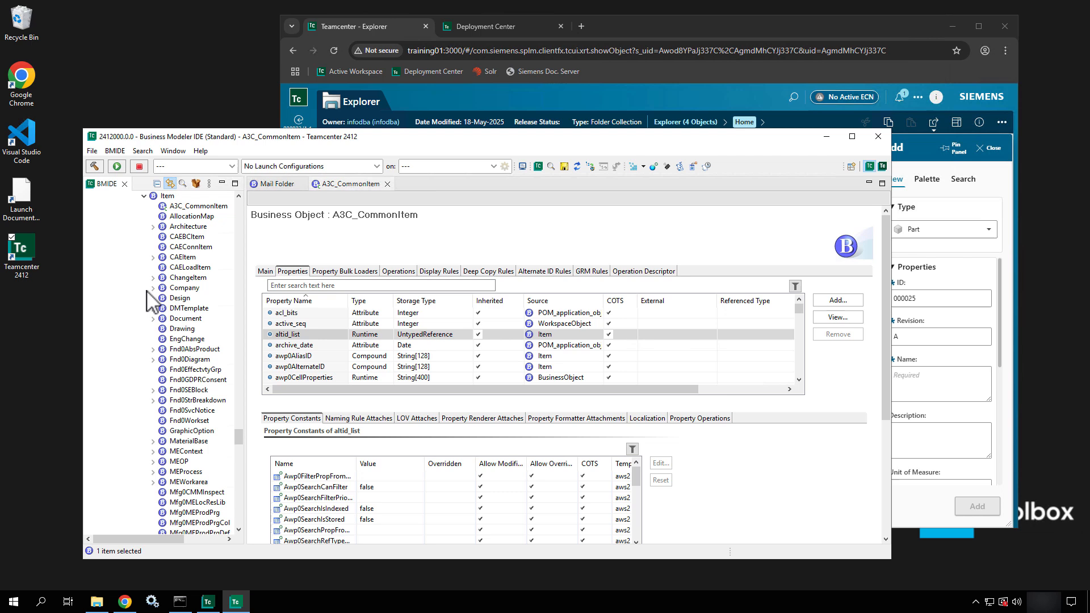
{"action": "left_click", "coordinate": [201, 206]}
Filter the Business Objects folder to hide all COTS business object elements.
{"action": "left_click", "coordinate": [239, 197]}
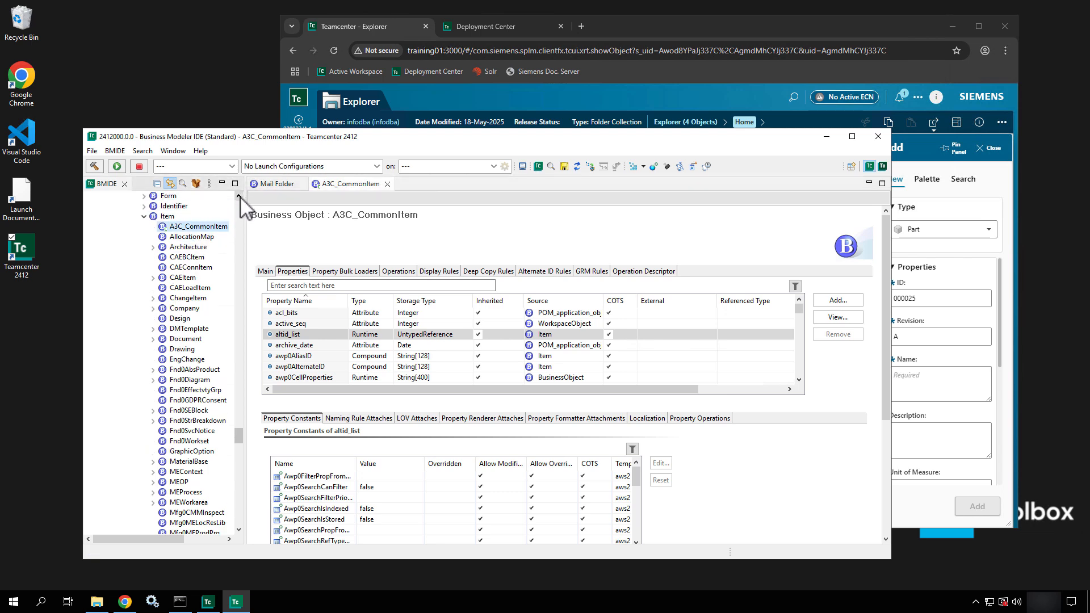
{"action": "left_click", "coordinate": [239, 196]}
{"action": "left_click", "coordinate": [240, 197]}
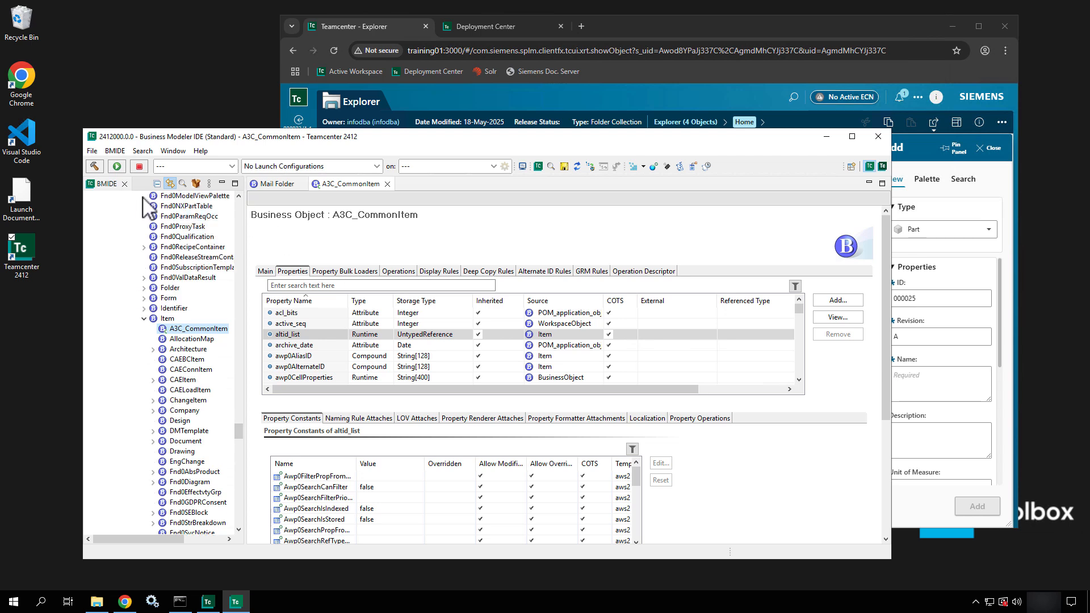
{"action": "left_click_drag", "start_coordinate": [238, 434], "coordinate": [240, 192]}
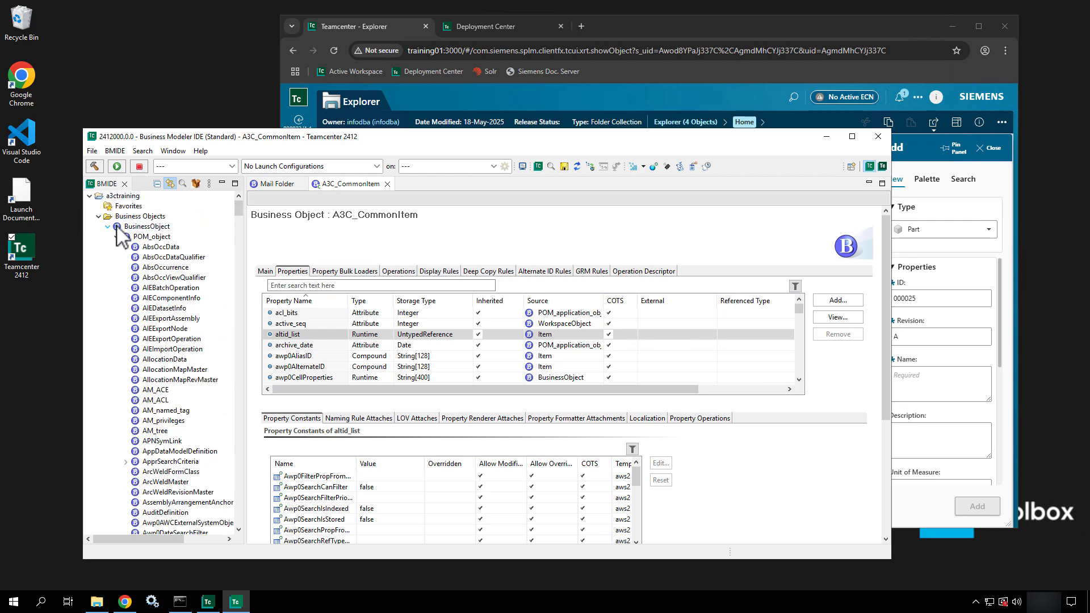
{"action": "right_click", "coordinate": [138, 227]}
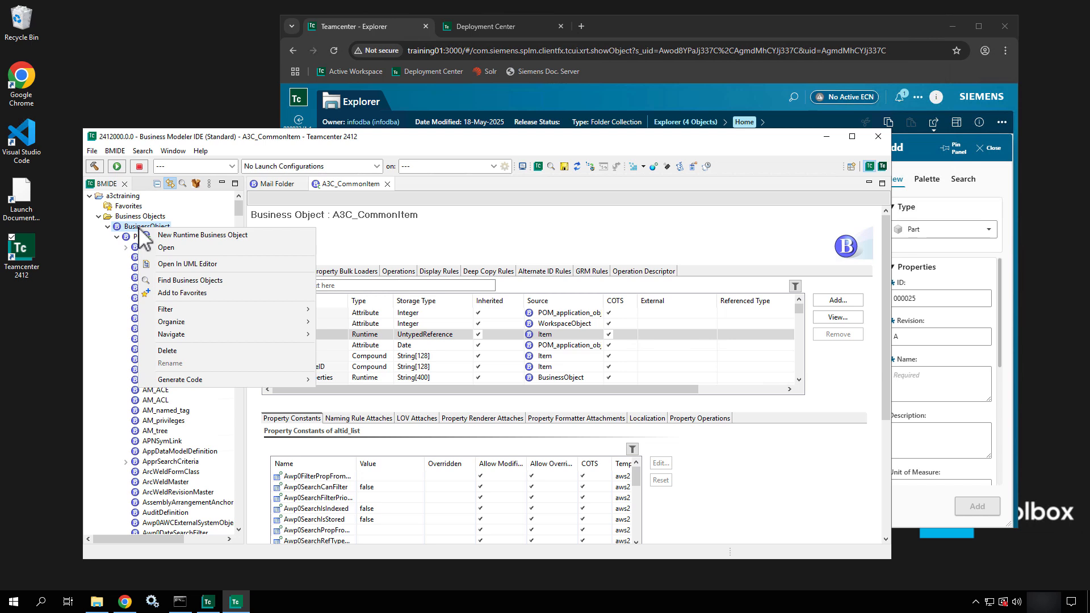
{"action": "left_click", "coordinate": [136, 216]}
{"action": "right_click", "coordinate": [138, 219]}
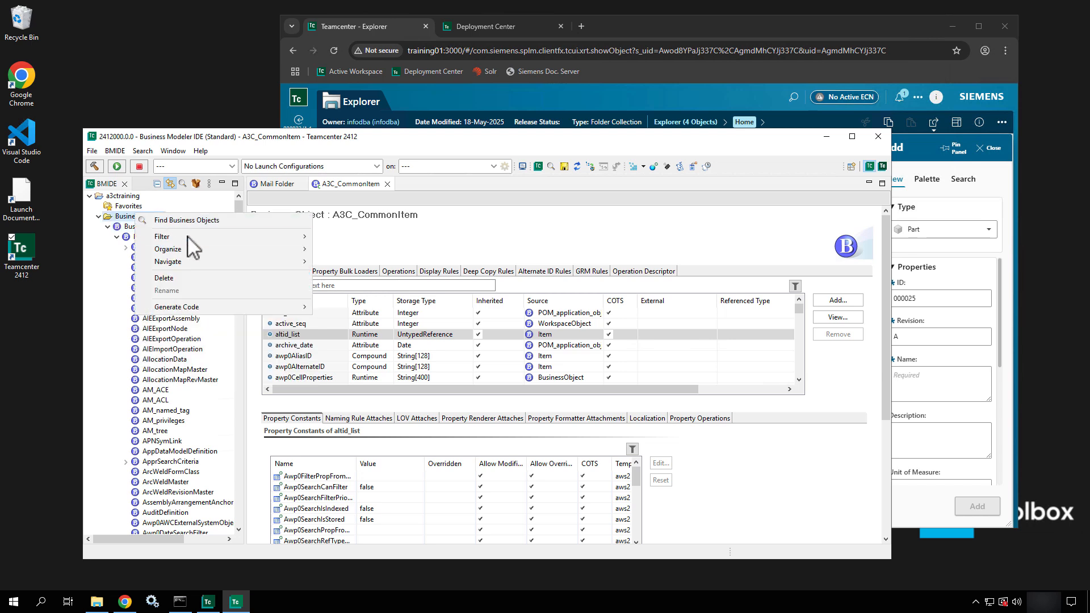
{"action": "mouse_move", "coordinate": [187, 236]}
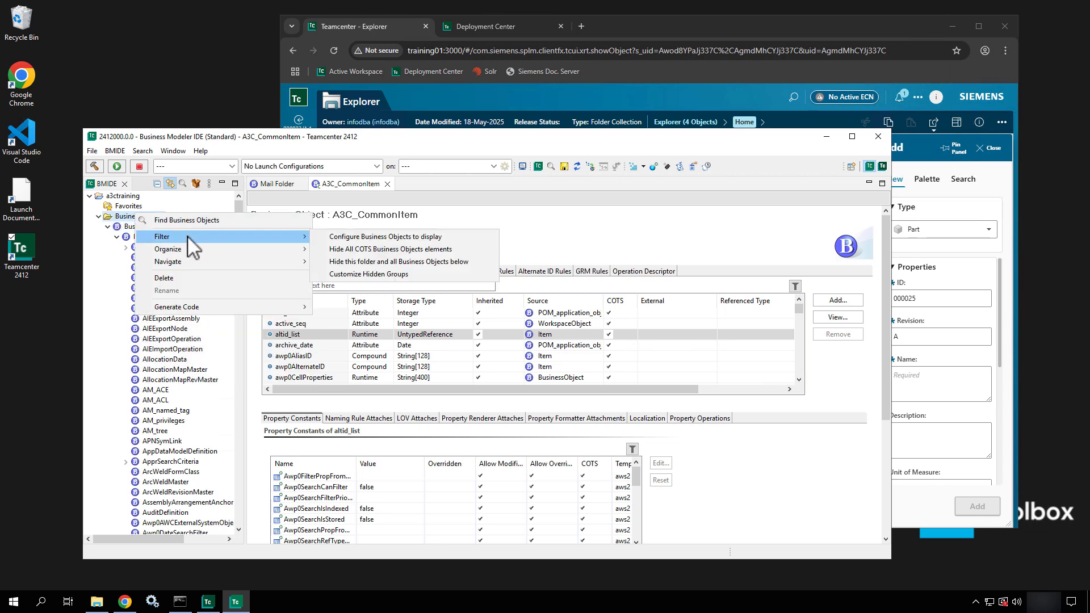
{"action": "left_click", "coordinate": [349, 251]}
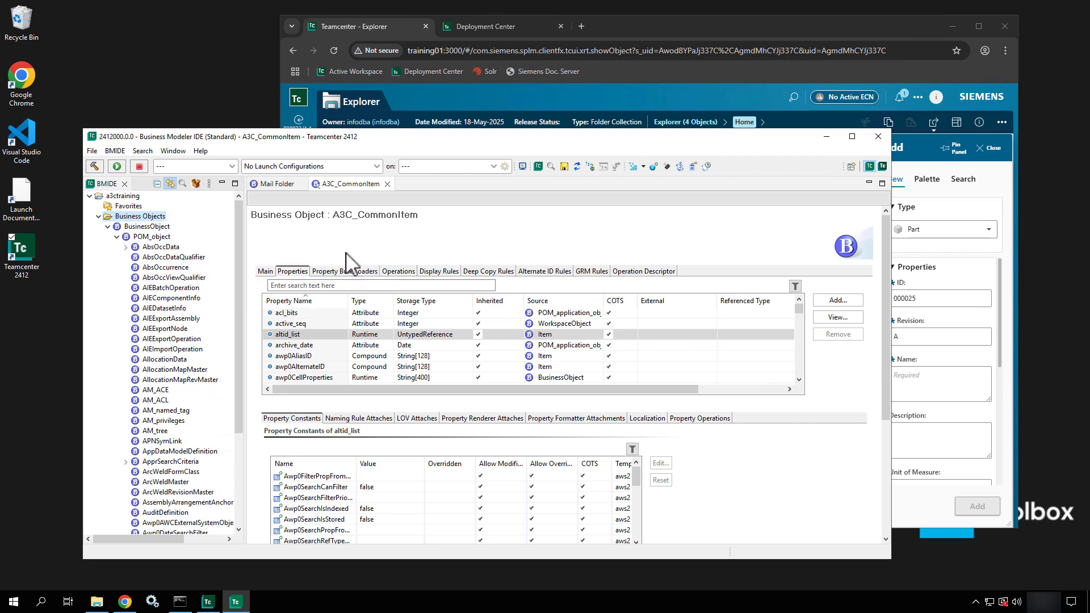
Collapse the BusinessObject hierarchy and expand Item to select A3C_CommonItem in the filtered tree.
{"action": "left_click", "coordinate": [107, 227]}
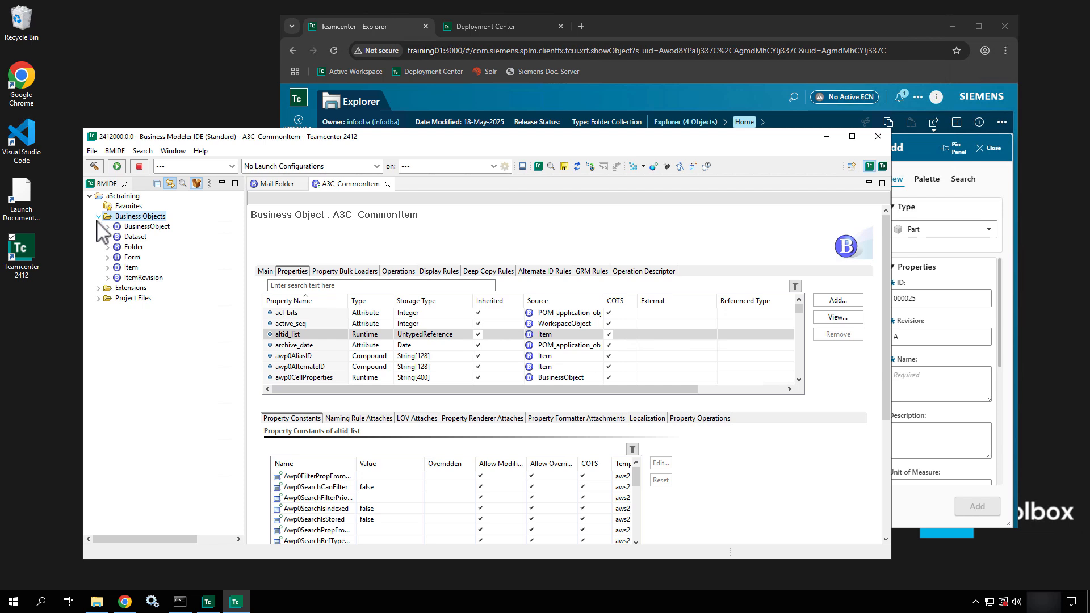
{"action": "left_click", "coordinate": [98, 218]}
{"action": "left_click", "coordinate": [98, 218]}
{"action": "left_click", "coordinate": [108, 268]}
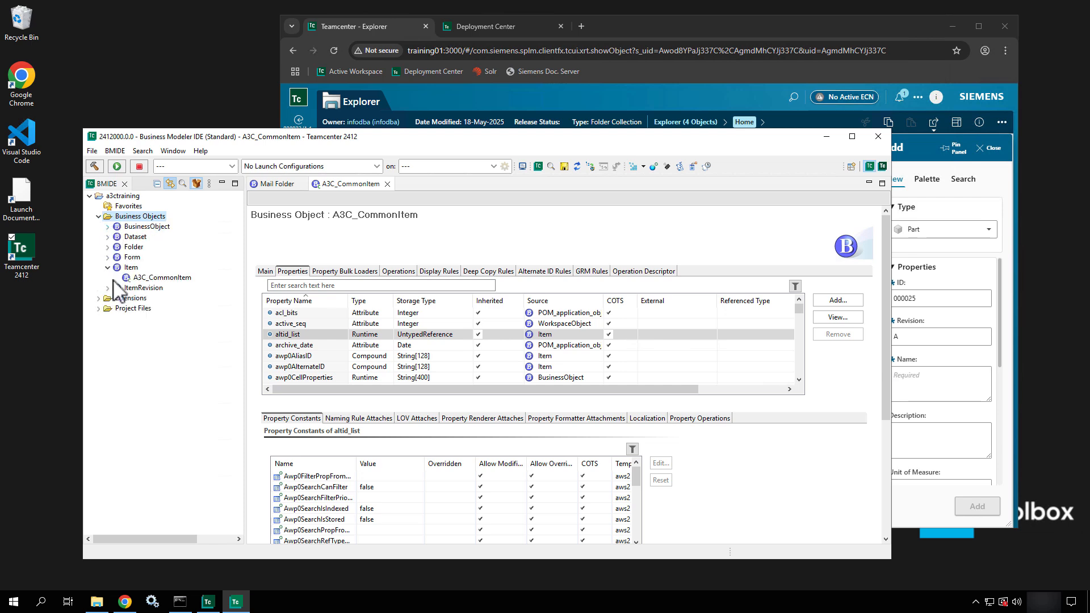
{"action": "left_click", "coordinate": [153, 278]}
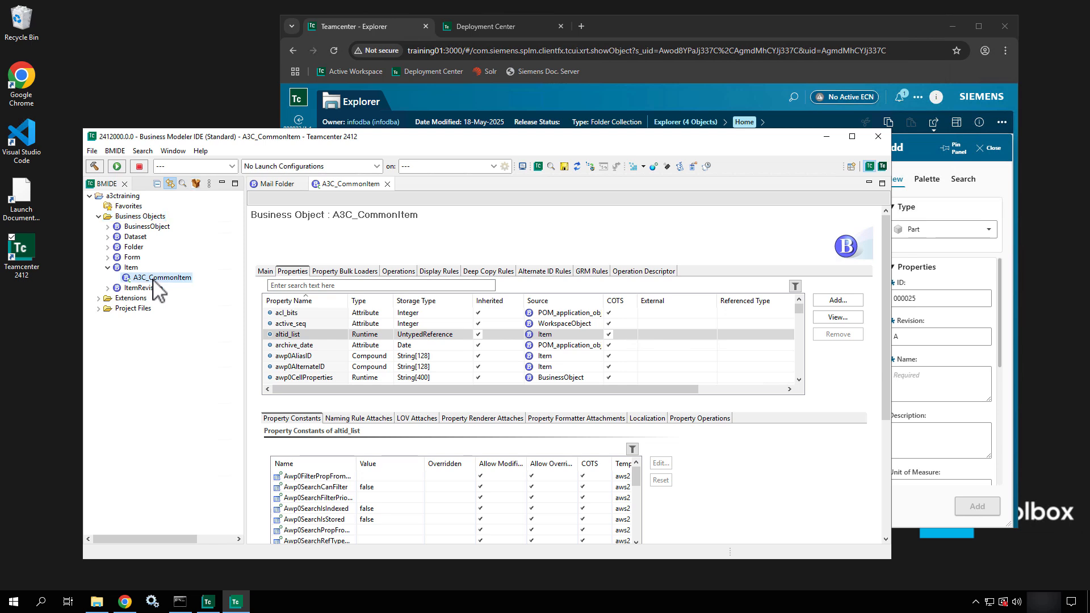
Examine the hidden groups configuration for the Business Objects folder, and cancel it.
{"action": "right_click", "coordinate": [150, 217]}
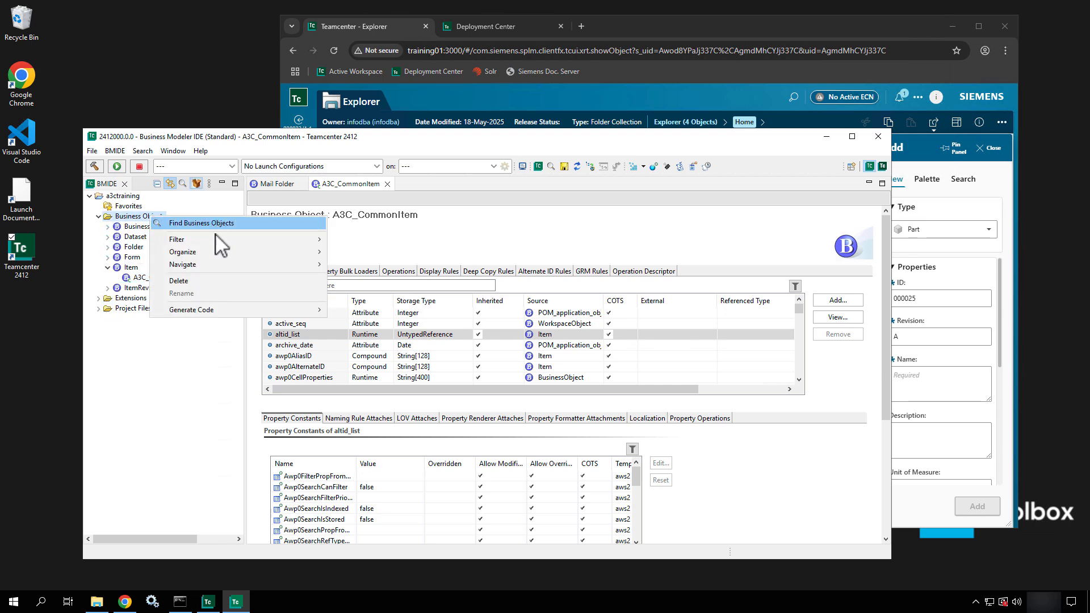
{"action": "mouse_move", "coordinate": [290, 239]}
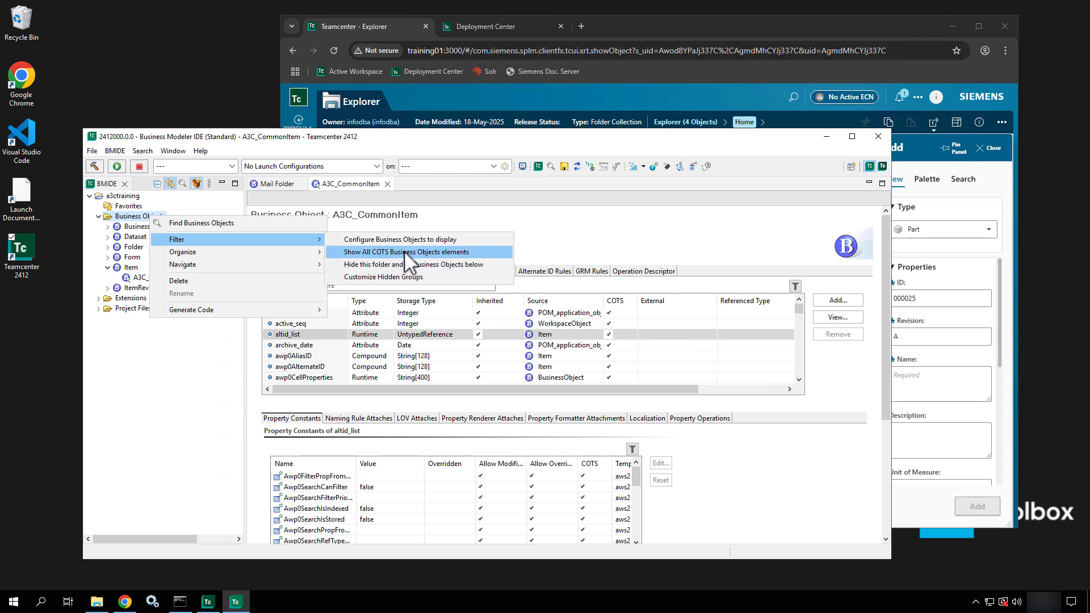
{"action": "left_click", "coordinate": [389, 277]}
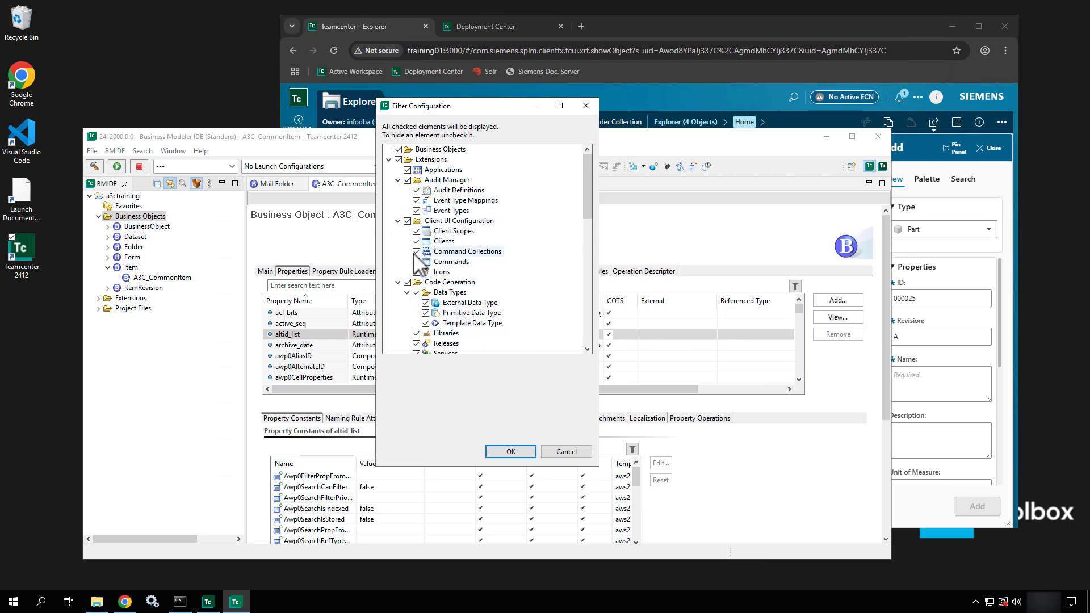
{"action": "left_click", "coordinate": [558, 452]}
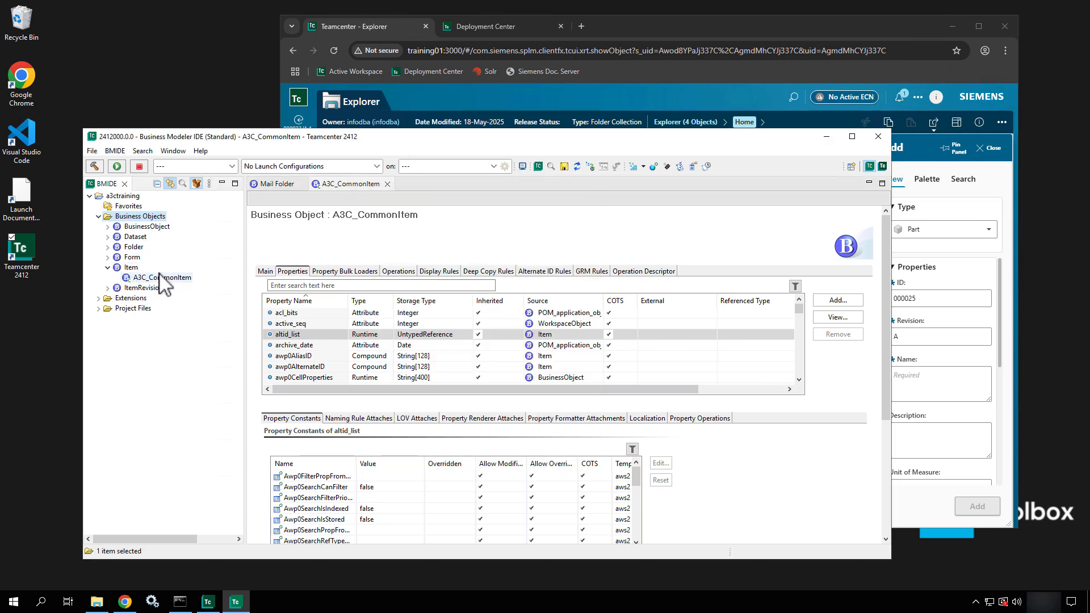
Define a new business object A3C_Item under A3C_CommonItem with the display name AWT Item.
{"action": "left_click", "coordinate": [108, 288]}
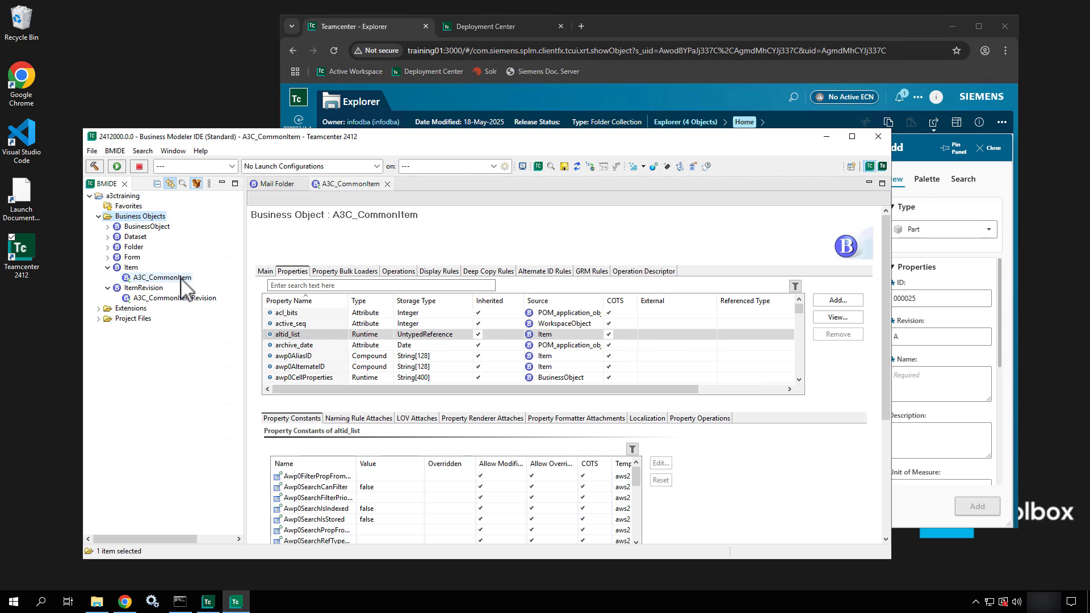
{"action": "right_click", "coordinate": [167, 278]}
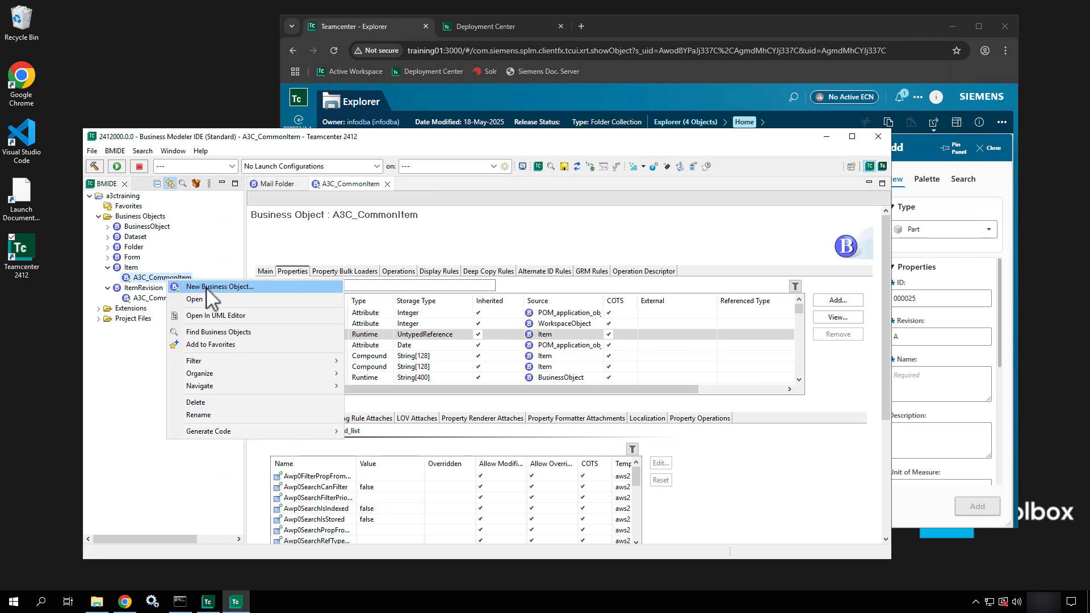
{"action": "left_click", "coordinate": [206, 288]}
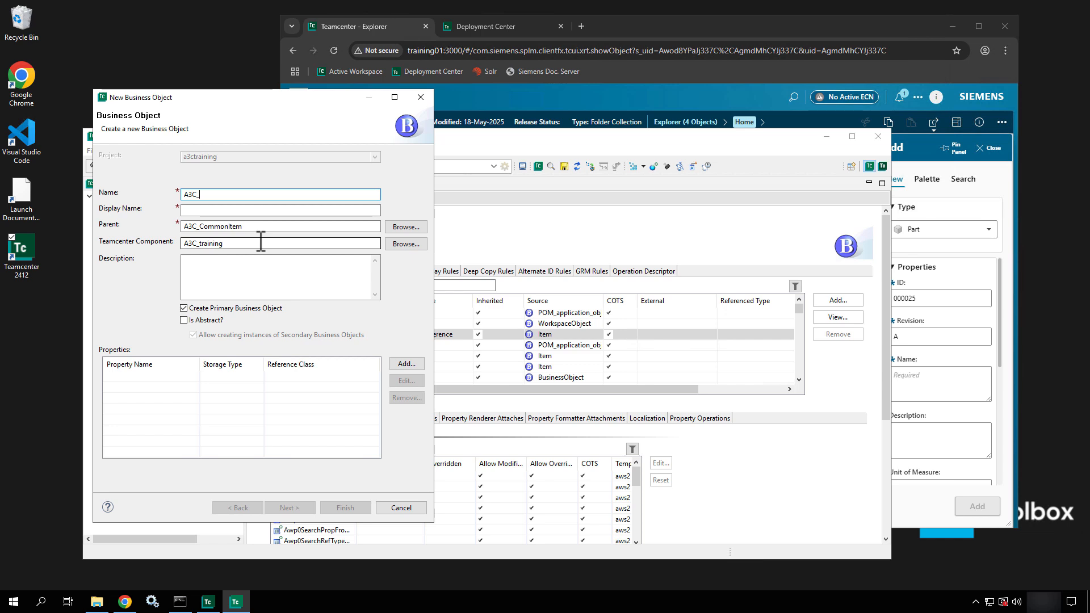
{"action": "type", "text": "Item"}
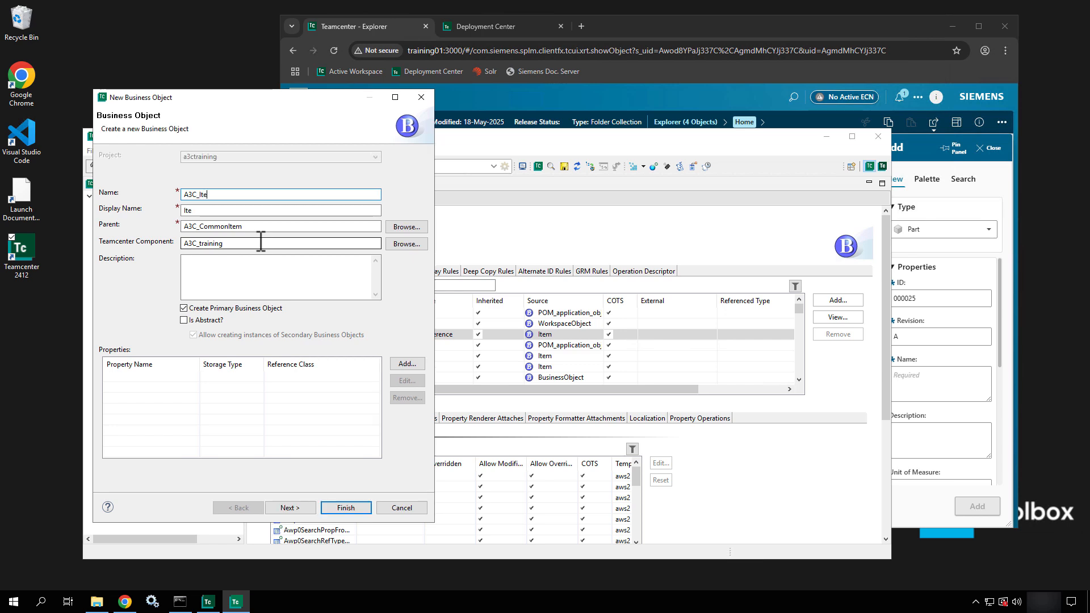
{"action": "left_click", "coordinate": [185, 214]}
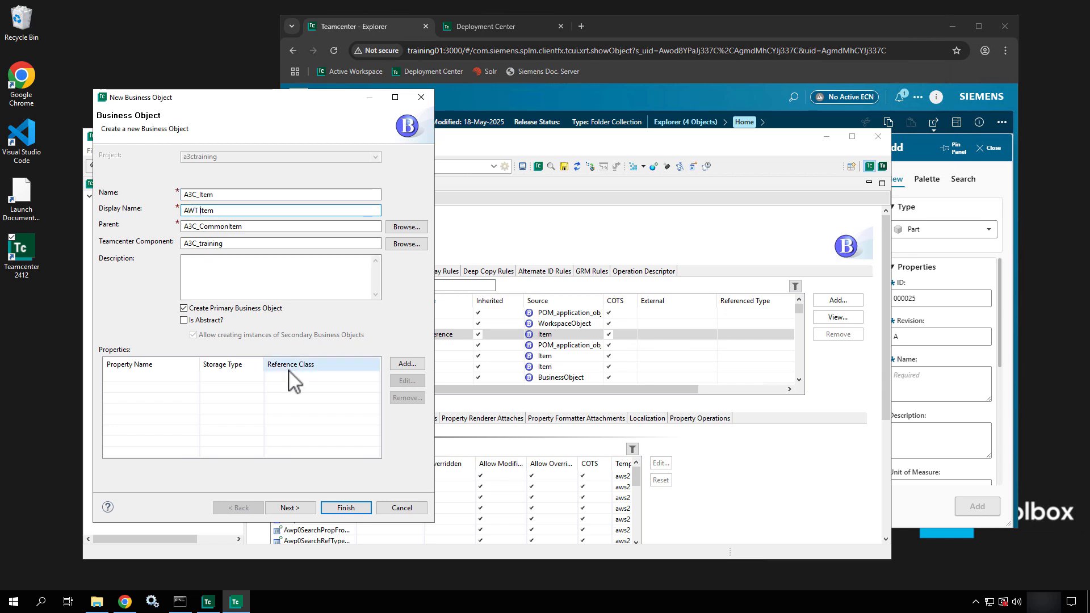
Give the associated revision A3C_ItemRevision the display name AWT Item Revision, and finish creating both business objects.
{"action": "left_click", "coordinate": [299, 508]}
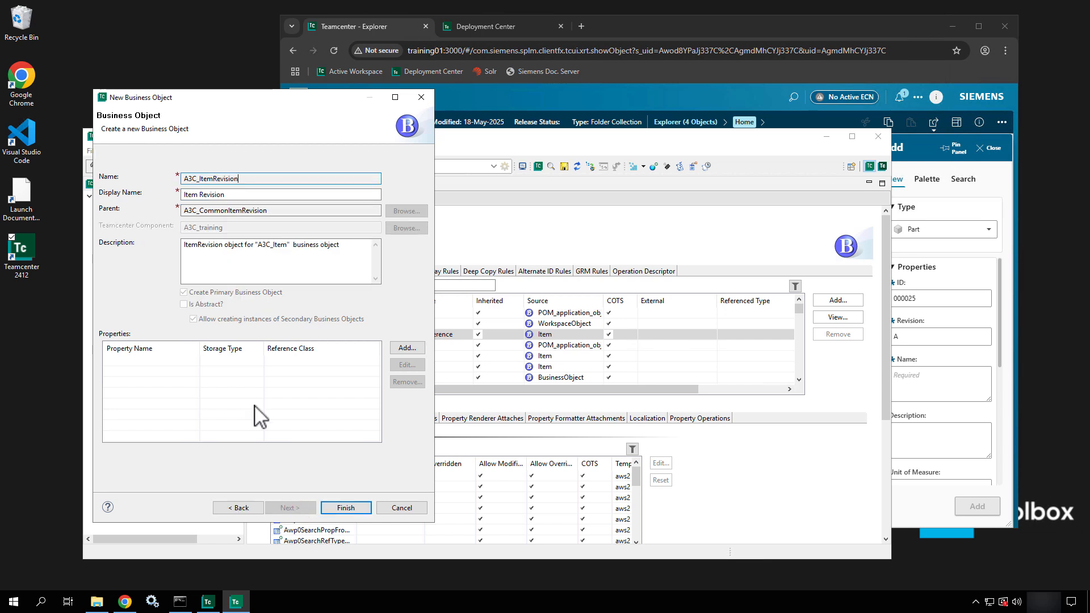
{"action": "left_click", "coordinate": [186, 197]}
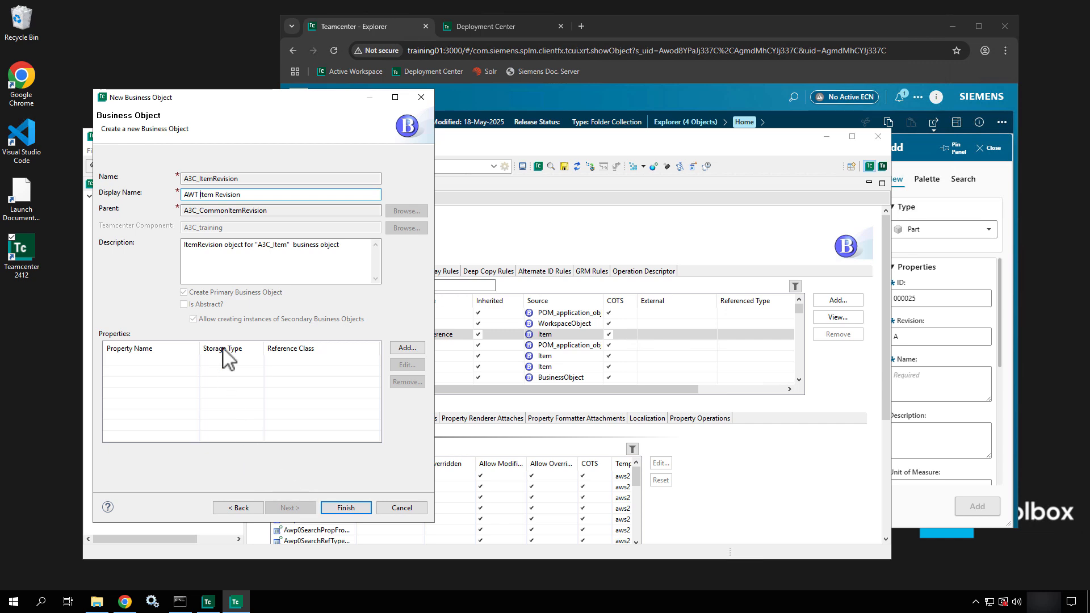
{"action": "left_click", "coordinate": [234, 509]}
{"action": "key", "text": "ctrl+2"}
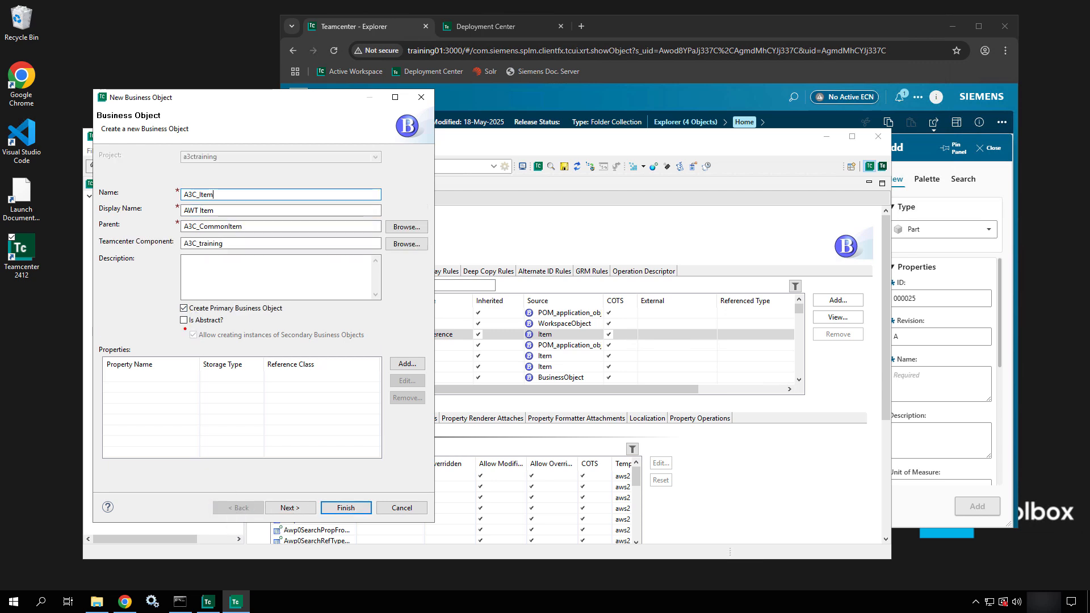
{"action": "left_click_drag", "start_coordinate": [185, 329], "coordinate": [185, 401], "text": "ctrl+shift"}
{"action": "key", "text": "Escape"}
{"action": "left_click", "coordinate": [279, 507]}
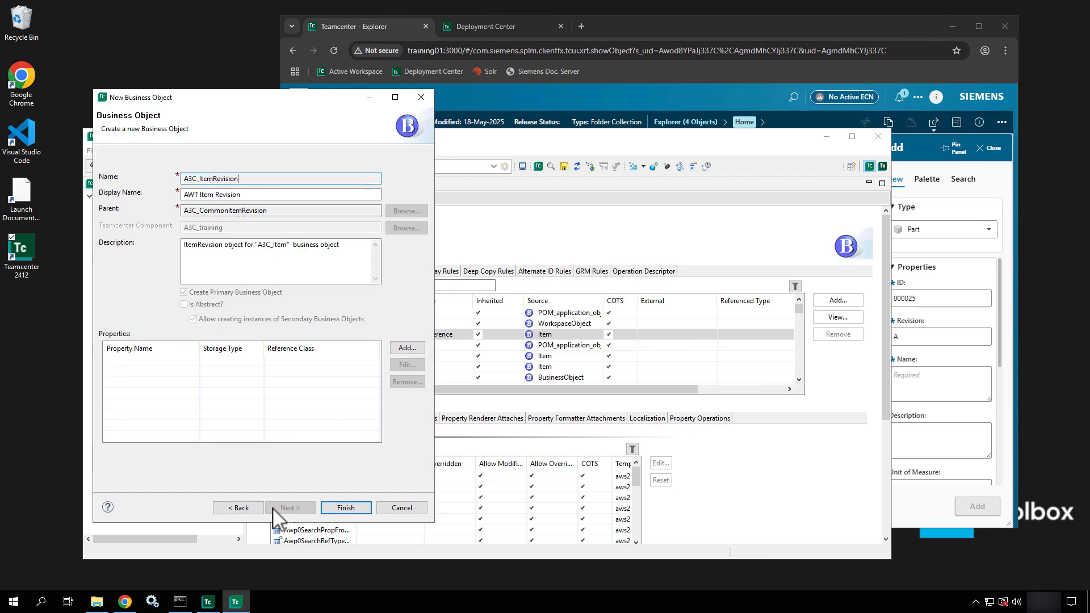
{"action": "left_click", "coordinate": [348, 508]}
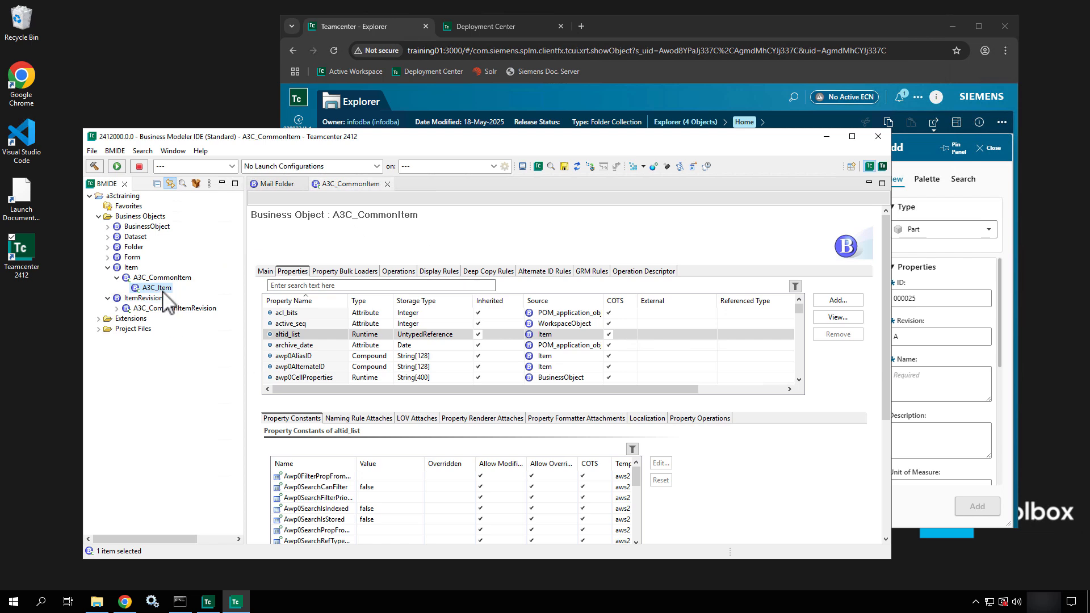
Open A3C_Item, A3C_CommonItemRevision and its child A3C_ItemRevision, and compare their main details.
{"action": "double_click", "coordinate": [158, 288]}
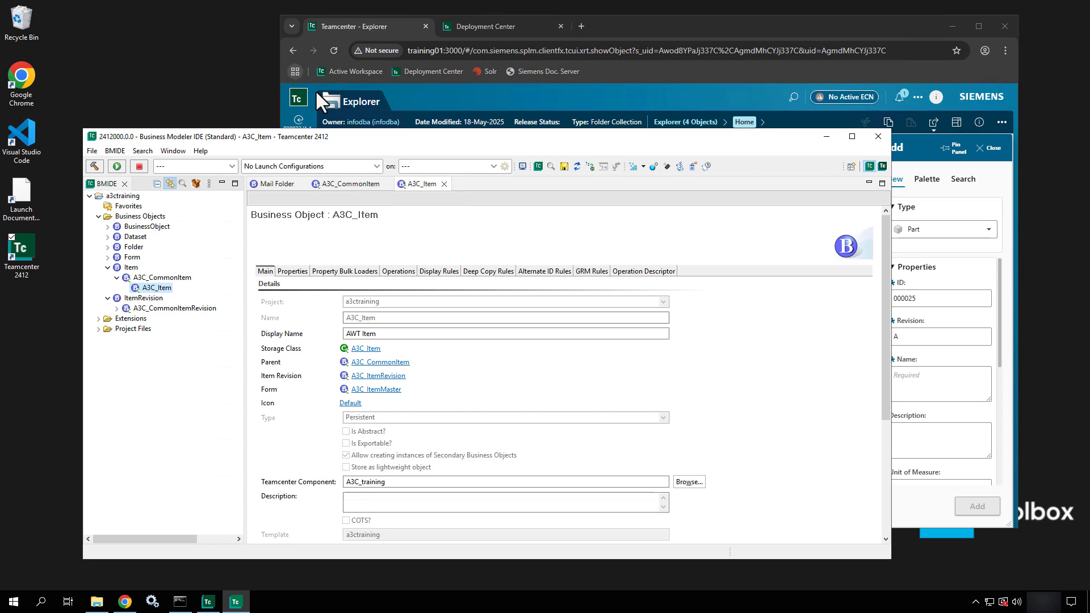
{"action": "double_click", "coordinate": [168, 309]}
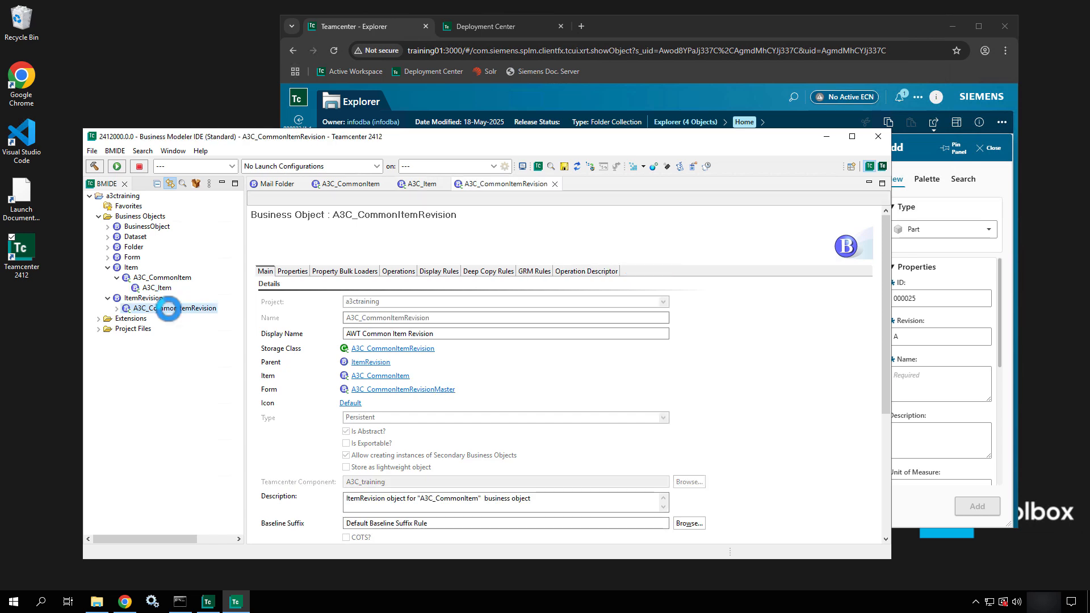
{"action": "left_click", "coordinate": [117, 309]}
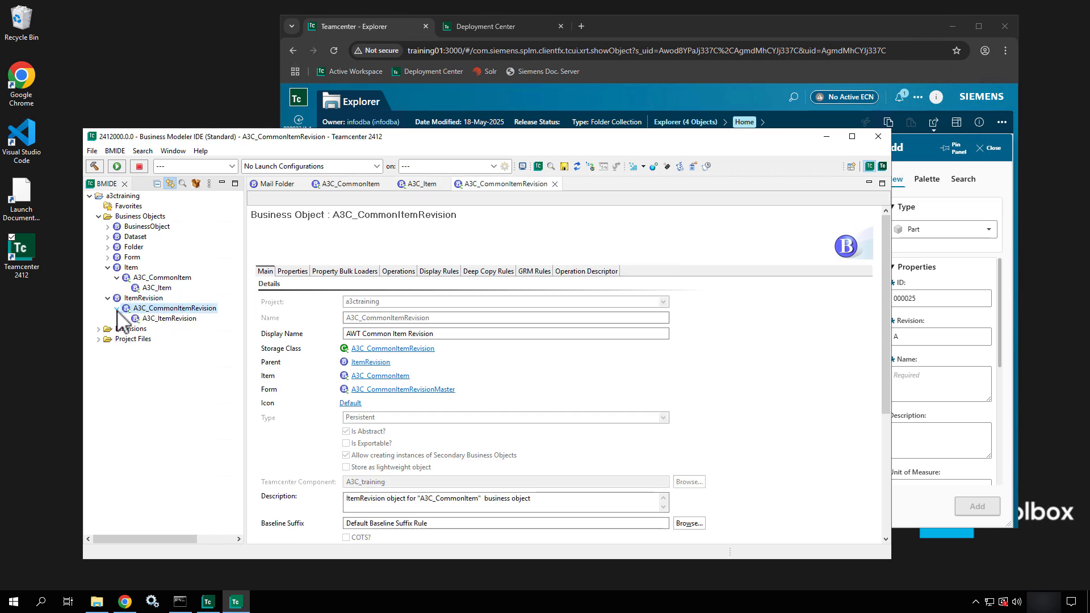
{"action": "double_click", "coordinate": [166, 318]}
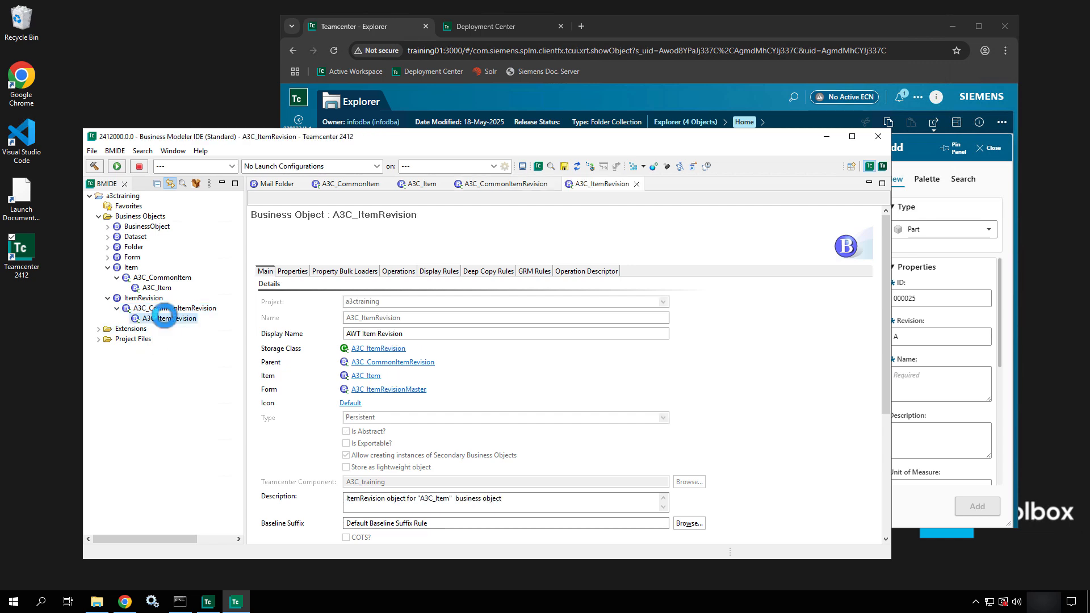
{"action": "left_click", "coordinate": [510, 184]}
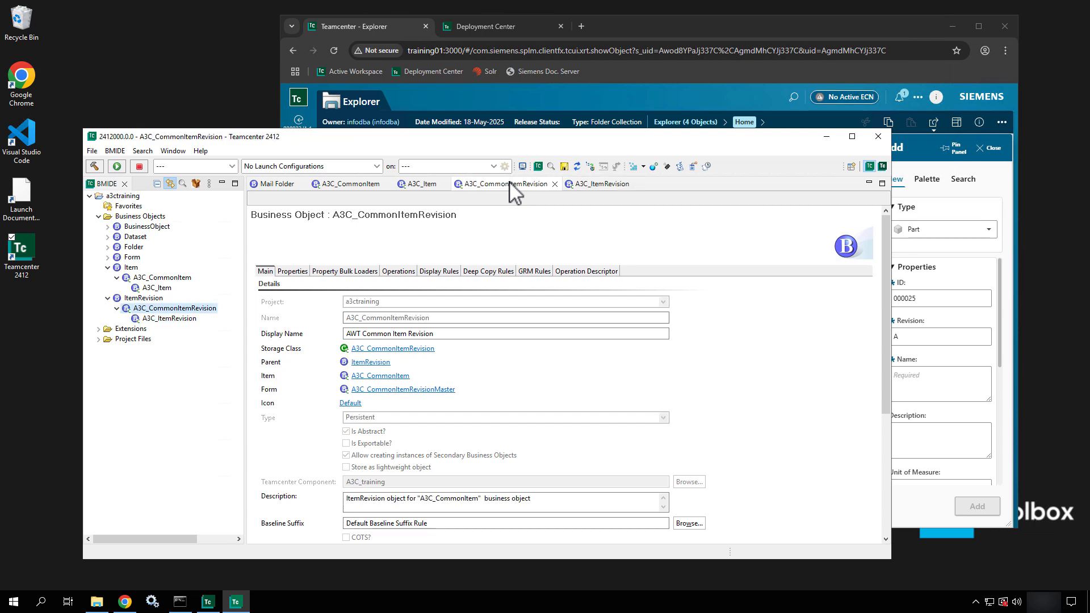
{"action": "double_click", "coordinate": [167, 319]}
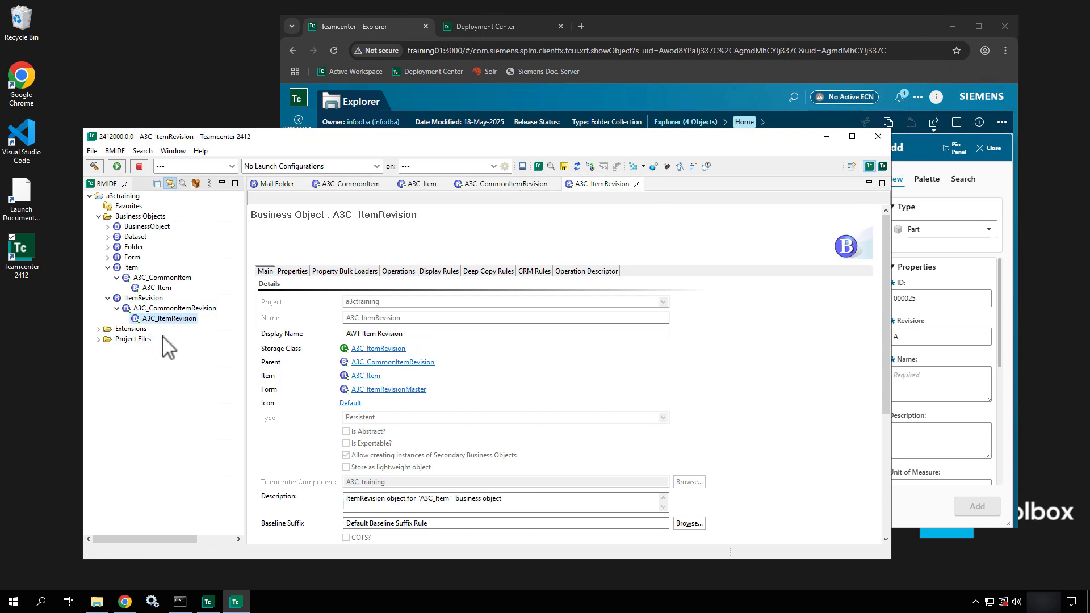
{"action": "double_click", "coordinate": [175, 308]}
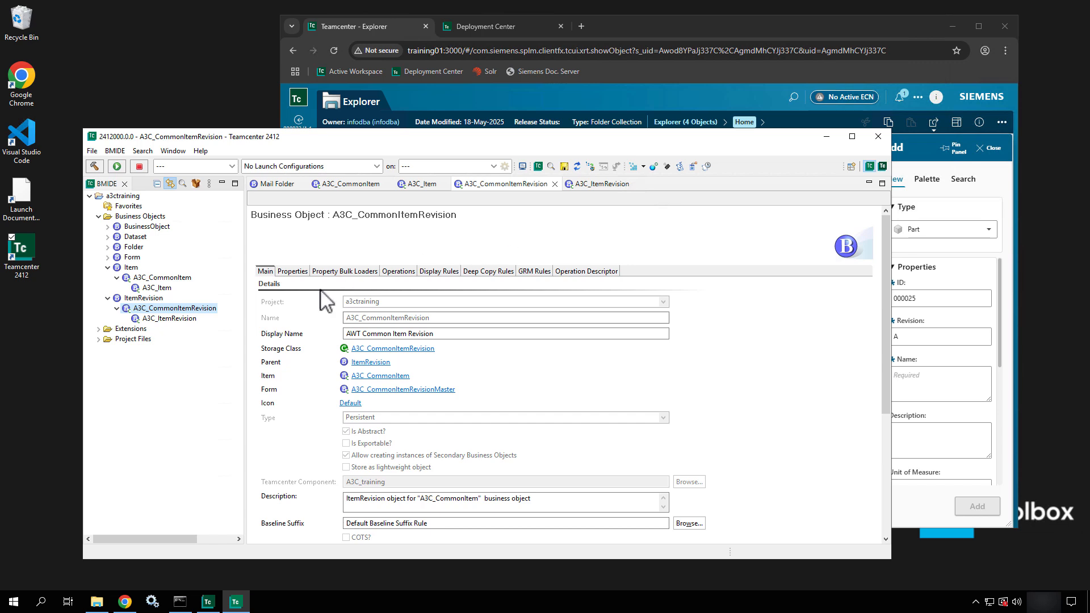
Examine the remaining main details of A3C_CommonItemRevision, including its icon, description and Business Object Constants.
{"action": "scroll", "coordinate": [288, 398], "scroll_direction": "down", "scroll_amount": 3}
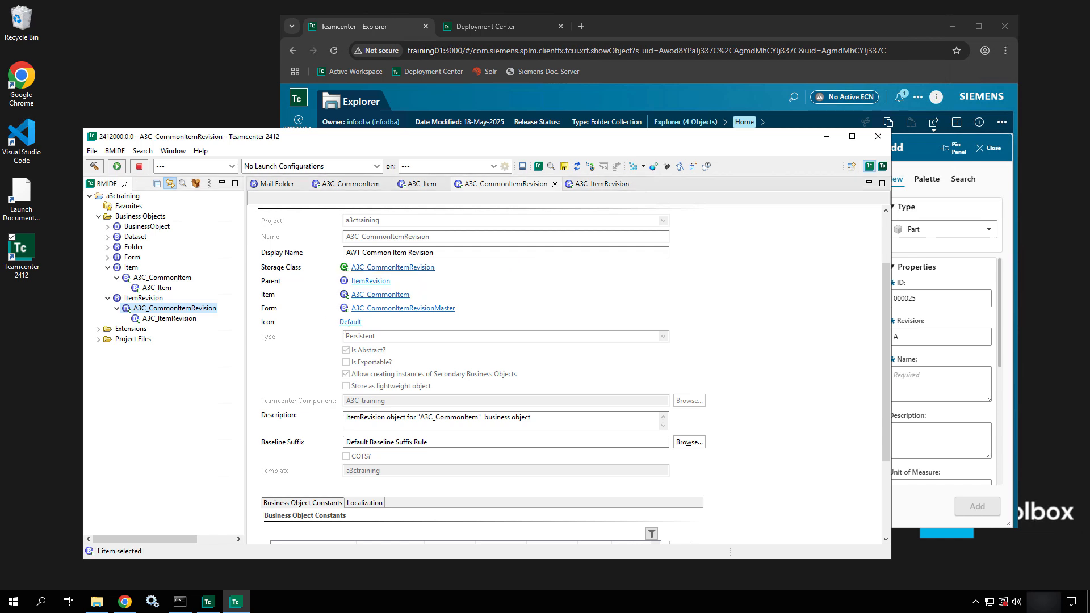
{"action": "scroll", "coordinate": [512, 341], "scroll_direction": "down", "scroll_amount": 2}
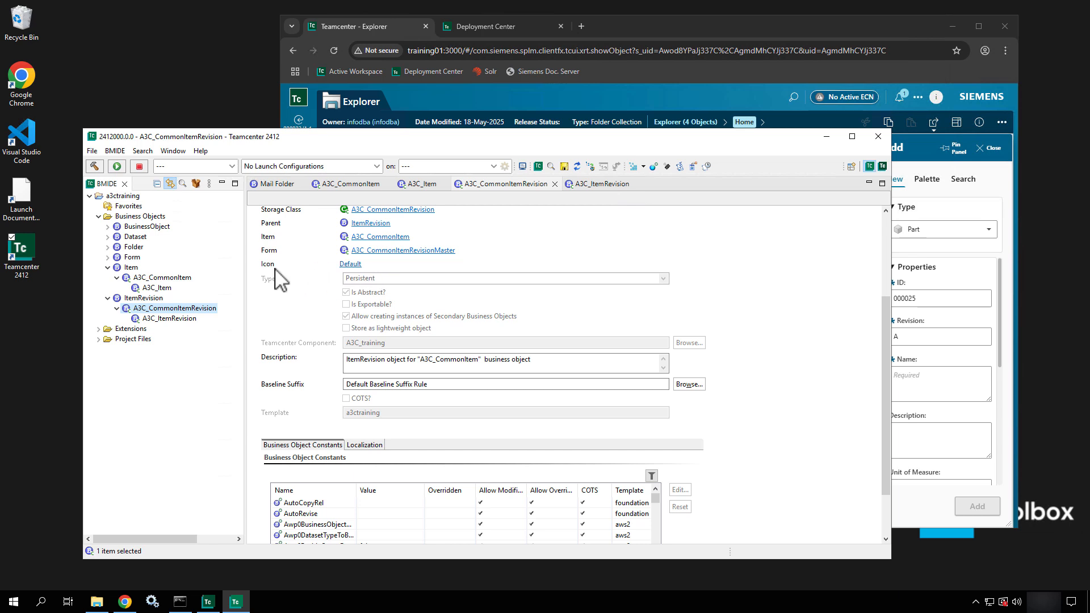
{"action": "left_click", "coordinate": [419, 364]}
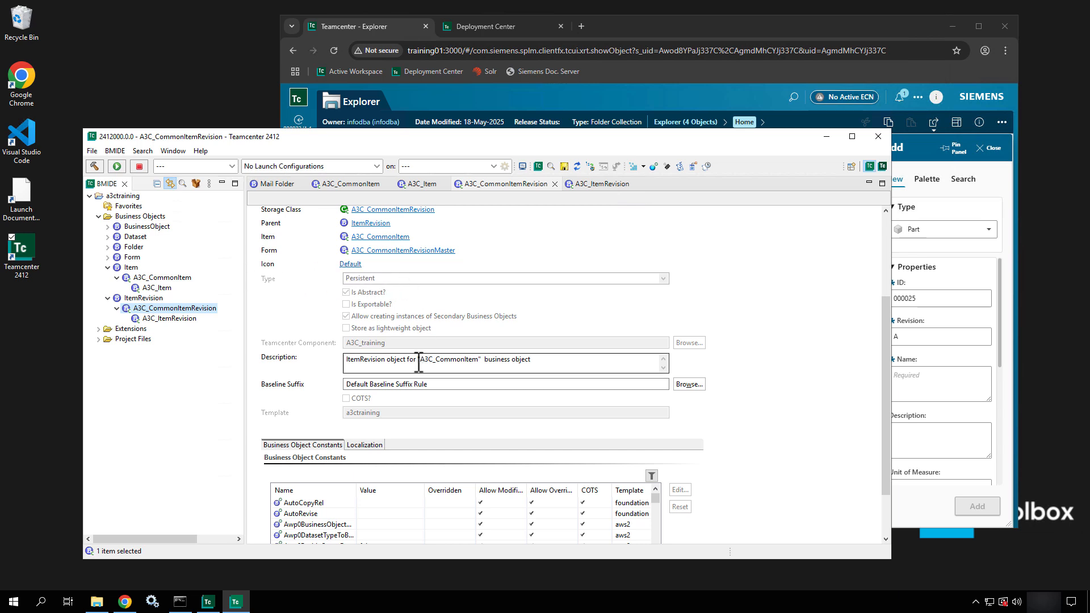
{"action": "scroll", "coordinate": [292, 434], "scroll_direction": "down", "scroll_amount": 2}
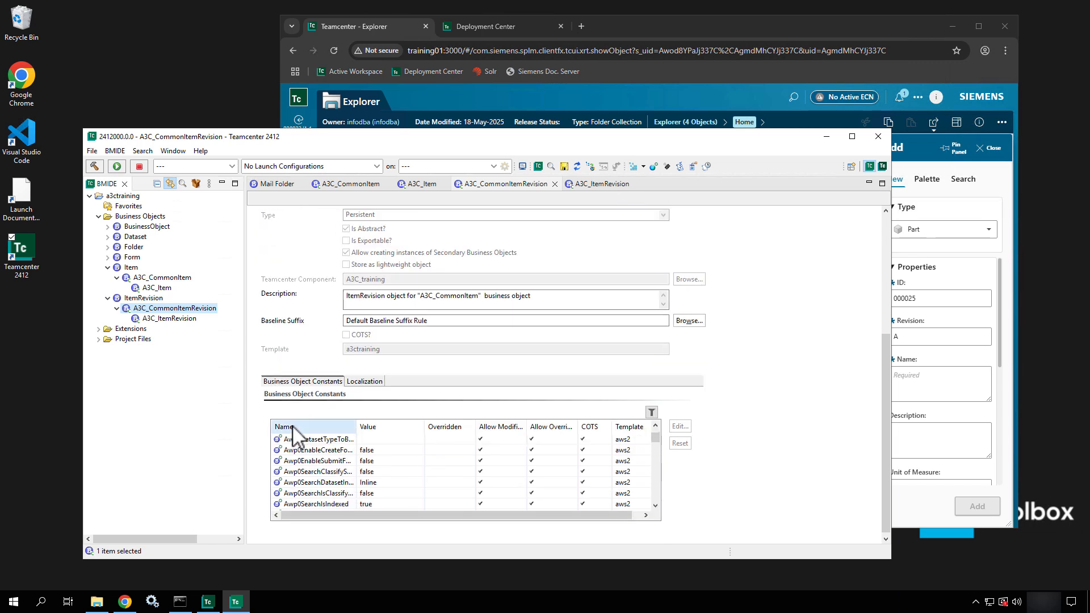
{"action": "scroll", "coordinate": [292, 435], "scroll_direction": "up", "scroll_amount": 1}
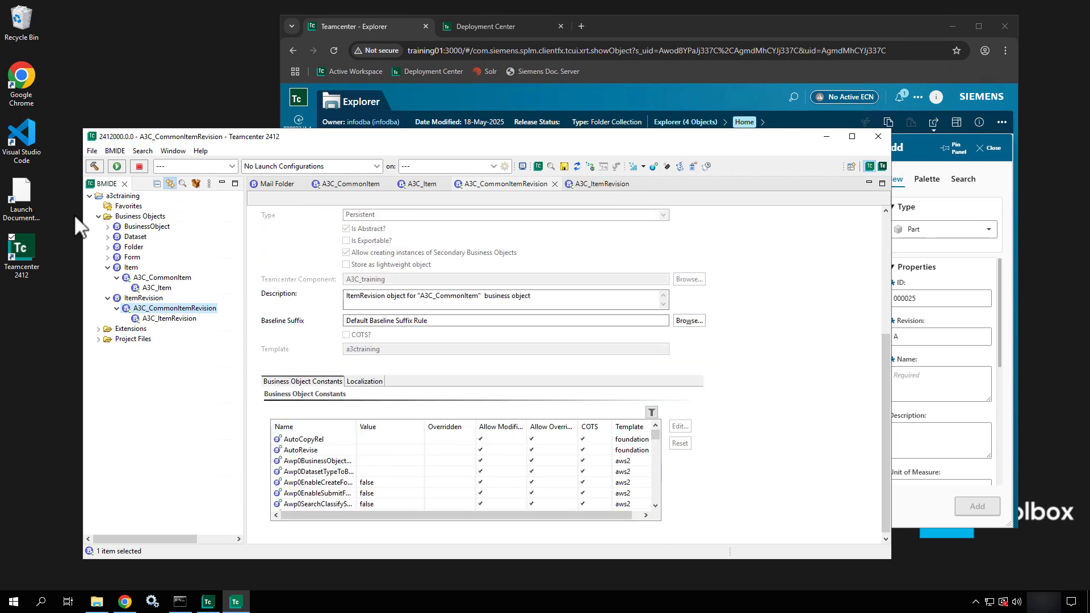
{"action": "scroll", "coordinate": [309, 243], "scroll_direction": "up", "scroll_amount": 3}
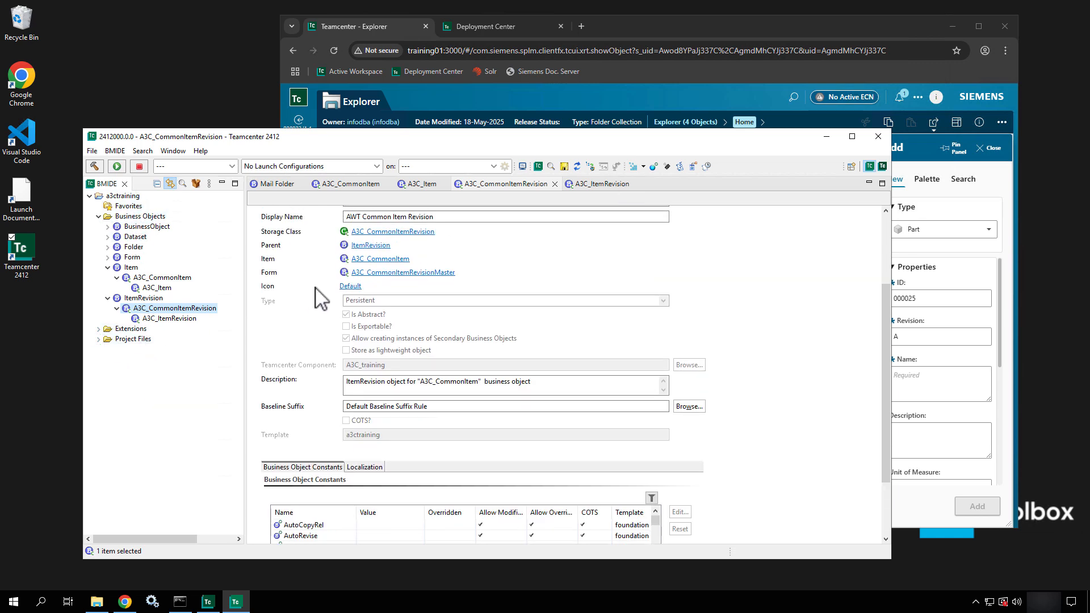
{"action": "scroll", "coordinate": [321, 298], "scroll_direction": "down", "scroll_amount": 3}
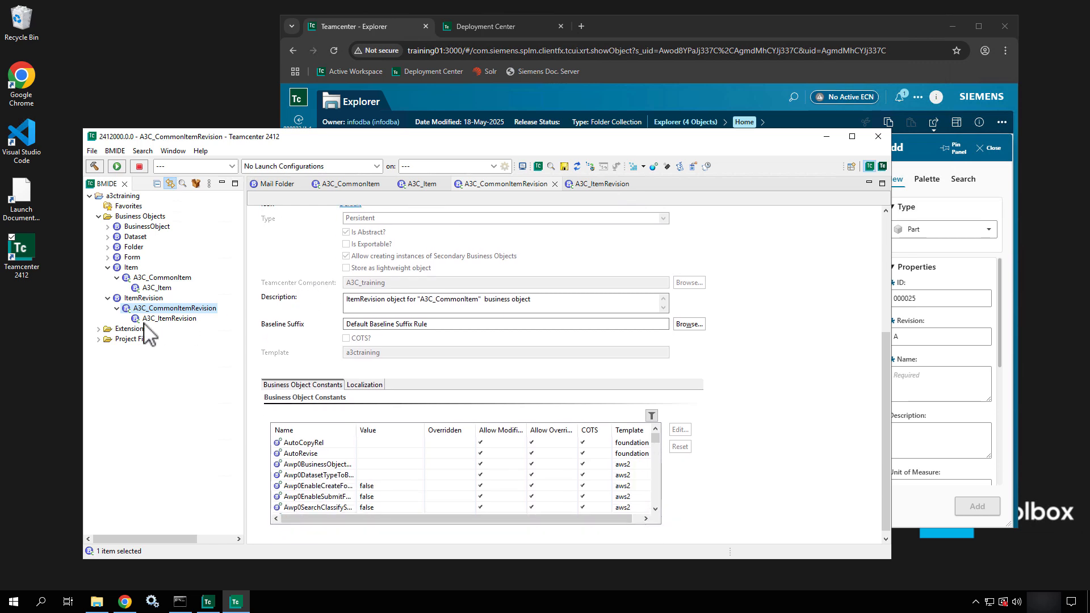
Expand the icons folder under Project Files and check the command for adding a business object icon without running it.
{"action": "left_click", "coordinate": [97, 341]}
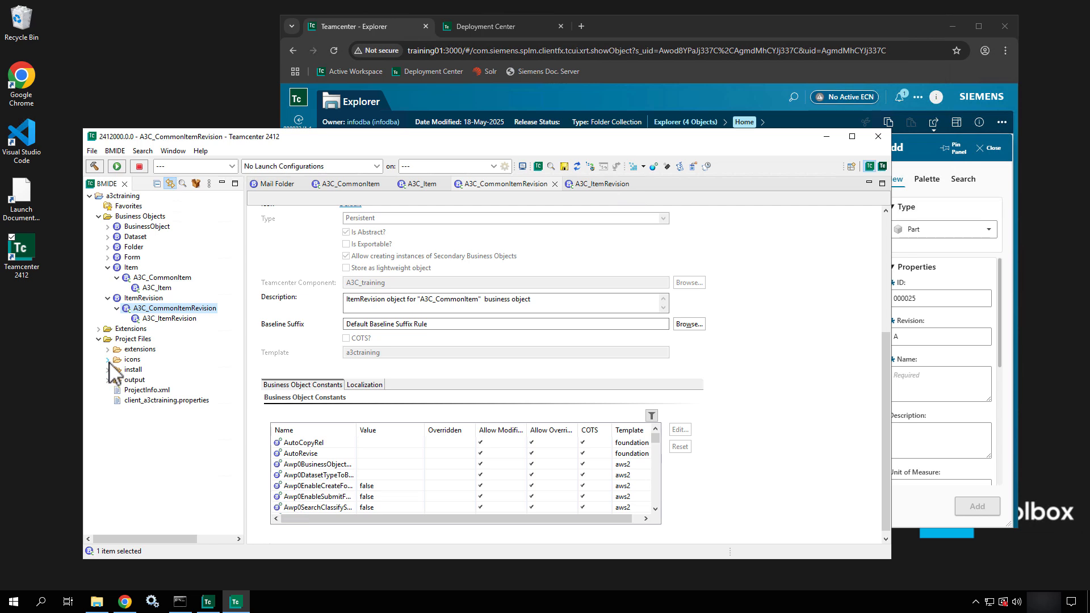
{"action": "left_click", "coordinate": [107, 360]}
{"action": "right_click", "coordinate": [131, 359]}
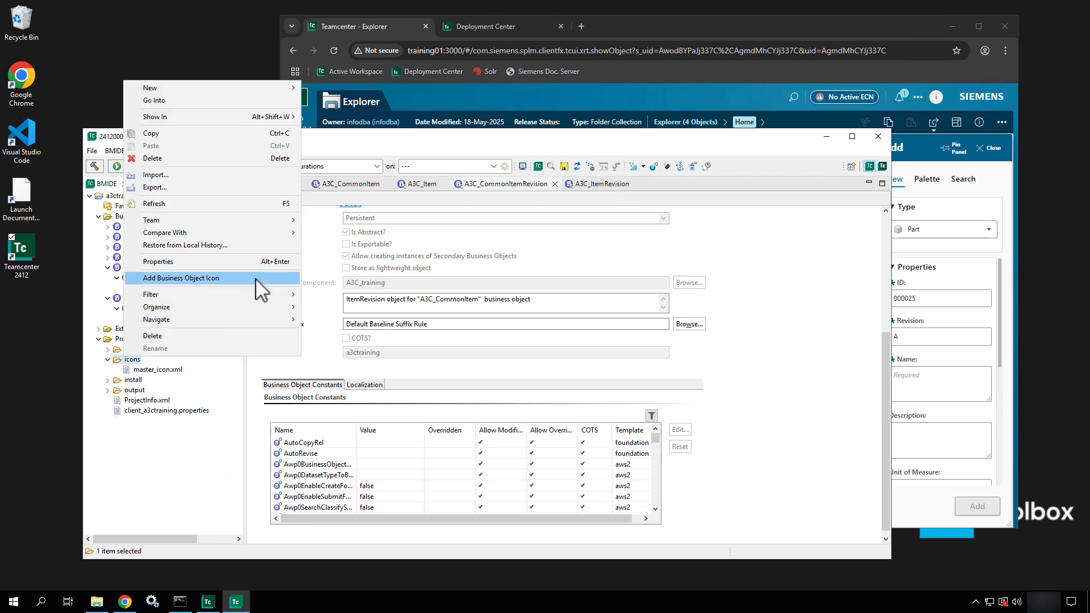
{"action": "left_click", "coordinate": [327, 252]}
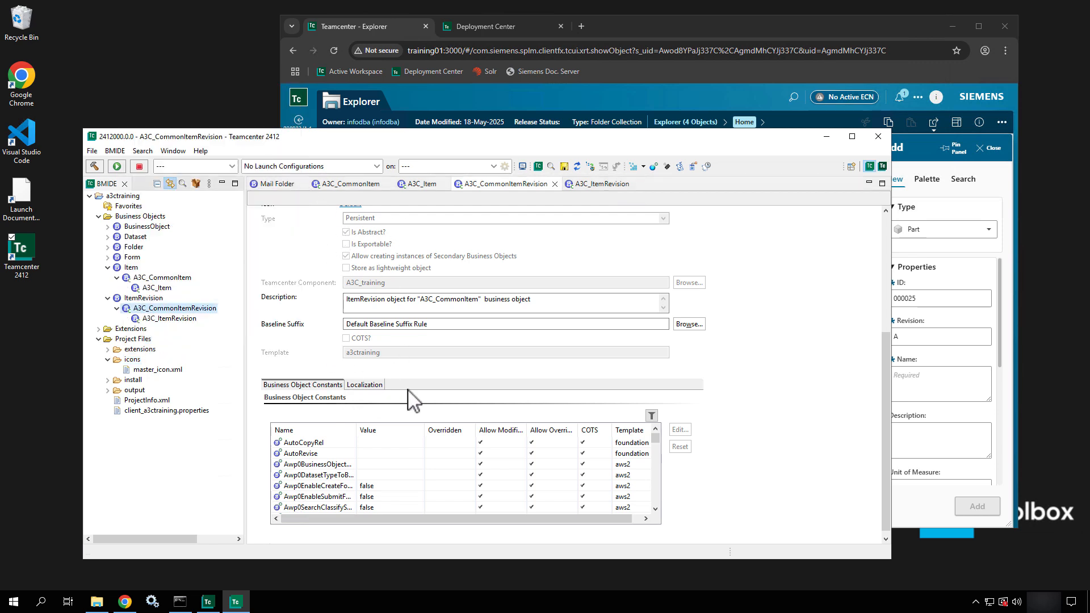
Widen the Name column of the Business Object Constants table, and expand Business Object Constants in the Constants folder under Extensions.
{"action": "scroll", "coordinate": [413, 402], "scroll_direction": "down", "scroll_amount": 1}
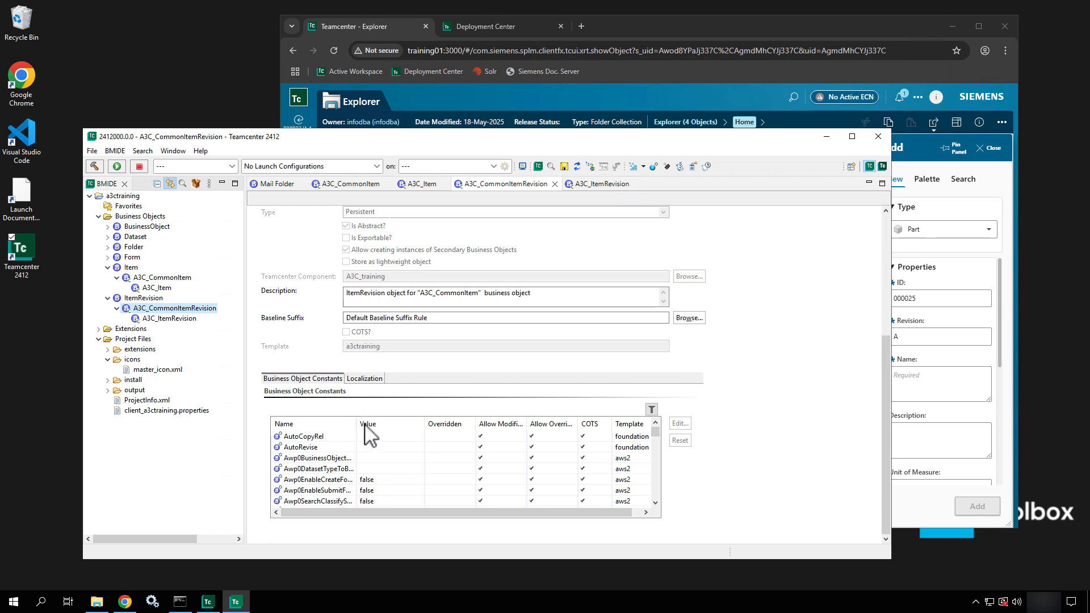
{"action": "left_click_drag", "start_coordinate": [358, 424], "coordinate": [469, 421]}
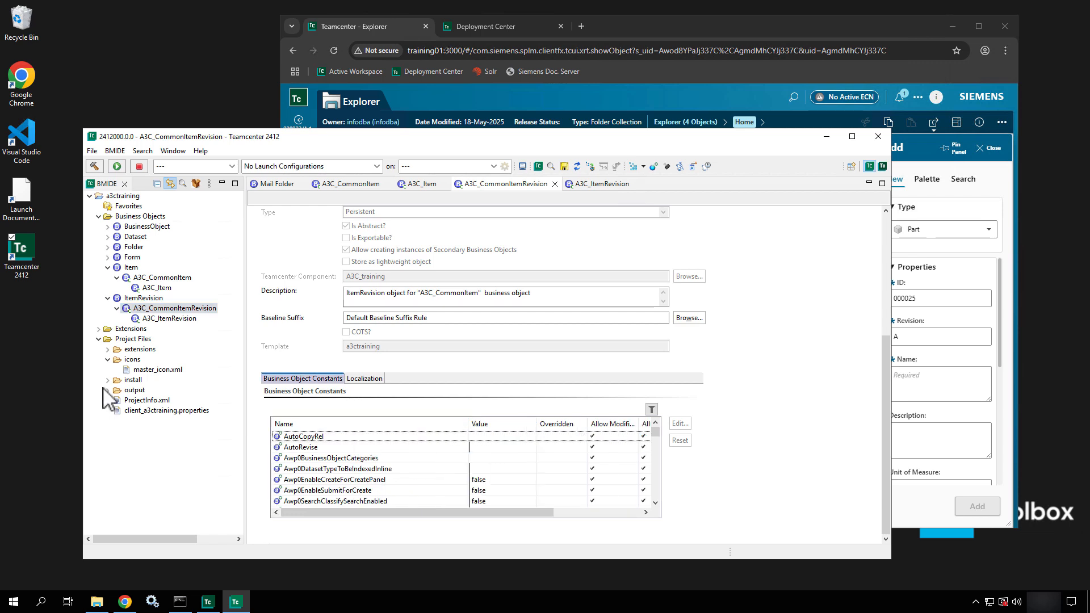
{"action": "left_click", "coordinate": [99, 329]}
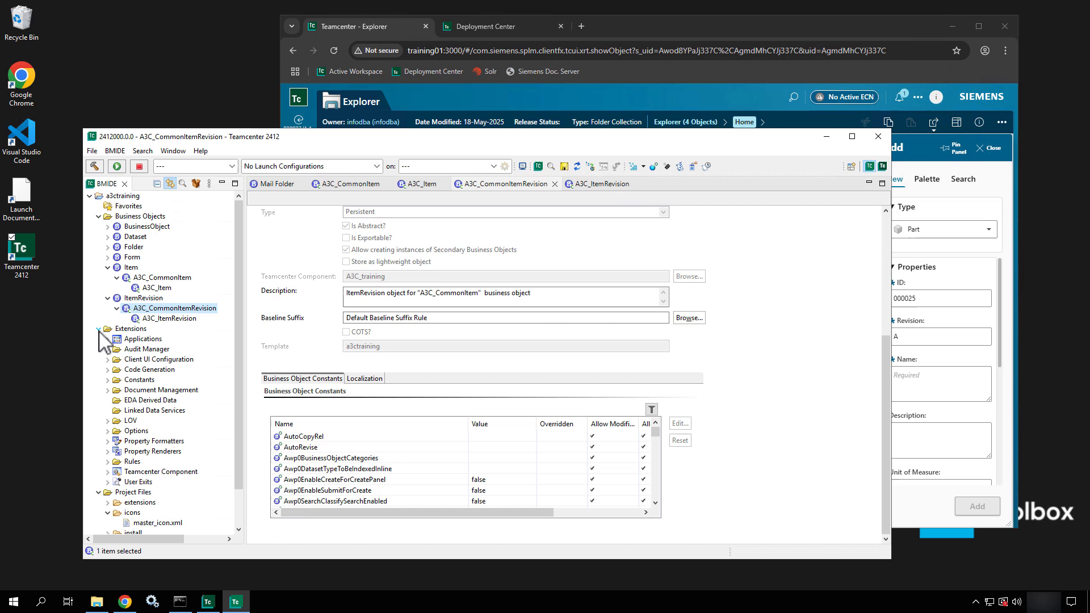
{"action": "left_click", "coordinate": [107, 380]}
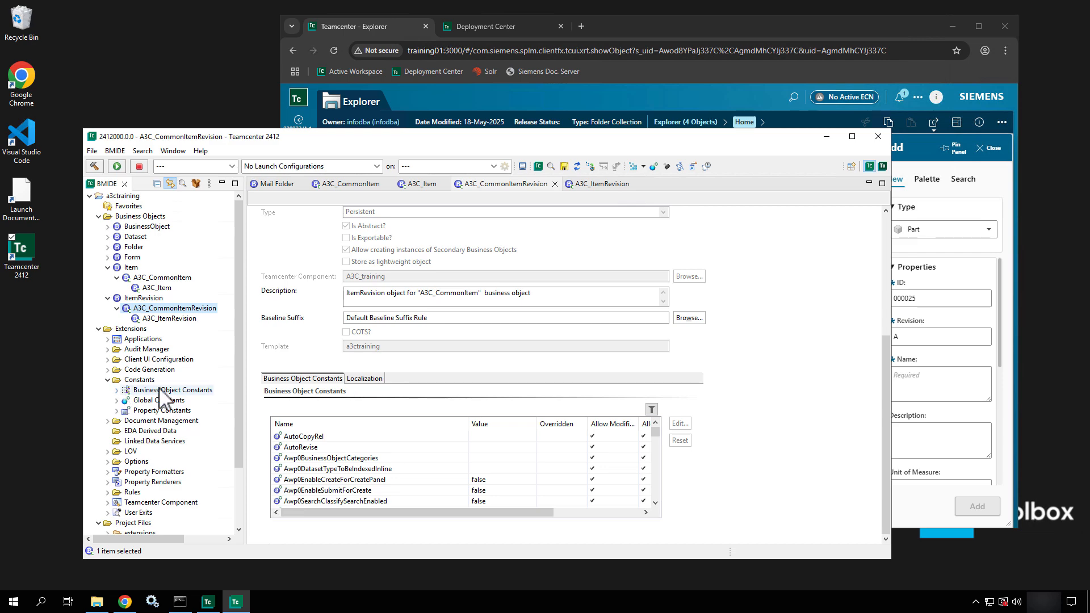
{"action": "left_click", "coordinate": [167, 390]}
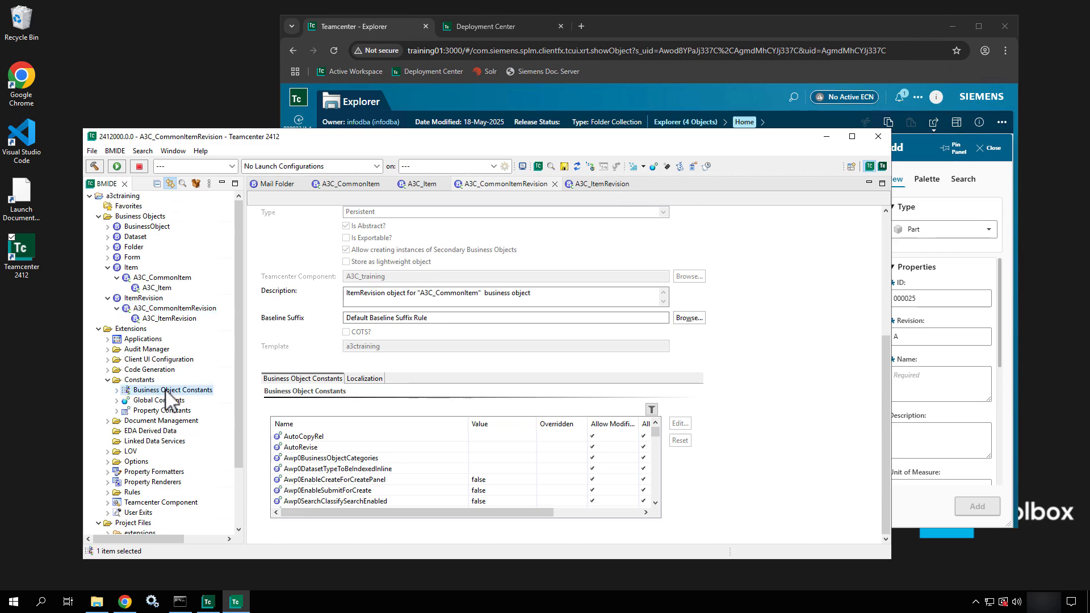
{"action": "left_click", "coordinate": [116, 391]}
Open the AutoRevise business object constant to read its description, and look through the constants listed after it.
{"action": "double_click", "coordinate": [160, 237]}
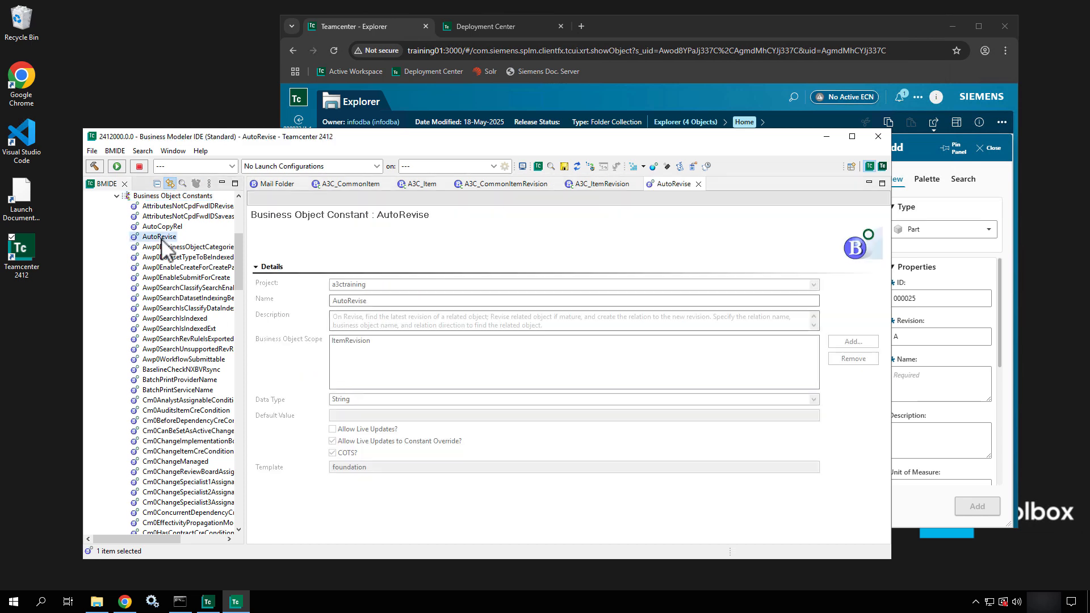
{"action": "left_click_drag", "start_coordinate": [549, 327], "coordinate": [287, 266]}
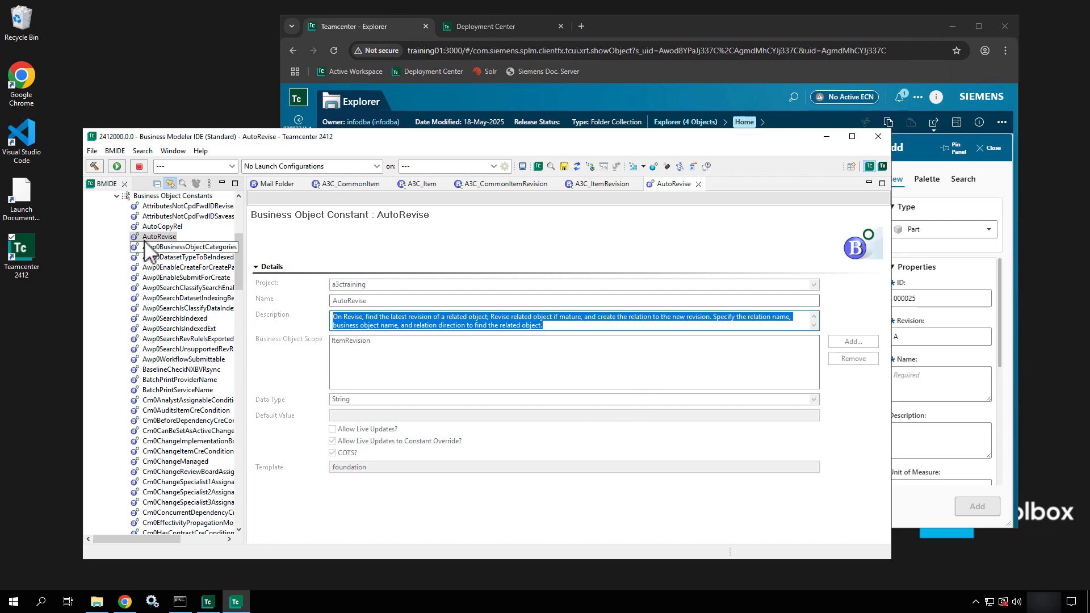
{"action": "scroll", "coordinate": [196, 404], "scroll_direction": "down", "scroll_amount": 3}
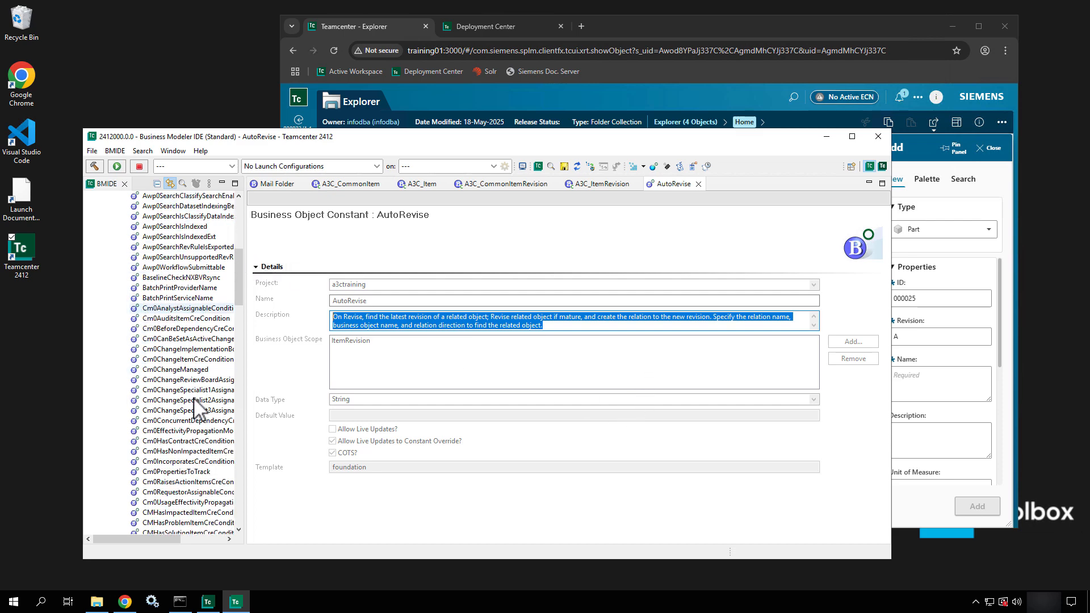
Look through the remaining Business Object Constants in the project tree and collapse that list.
{"action": "scroll", "coordinate": [196, 405], "scroll_direction": "down", "scroll_amount": 20}
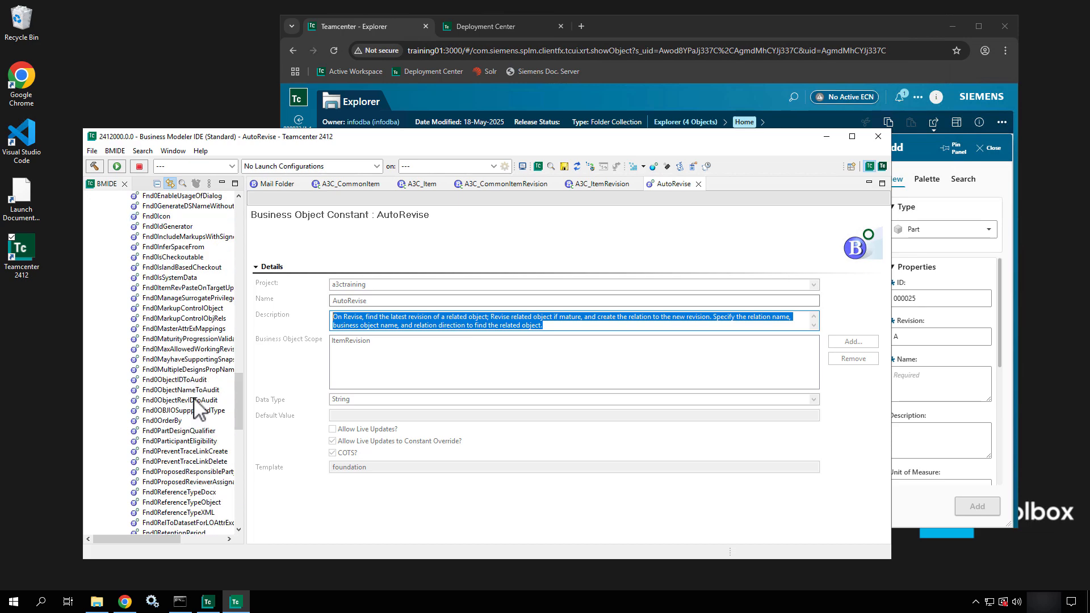
{"action": "scroll", "coordinate": [195, 398], "scroll_direction": "down", "scroll_amount": 20}
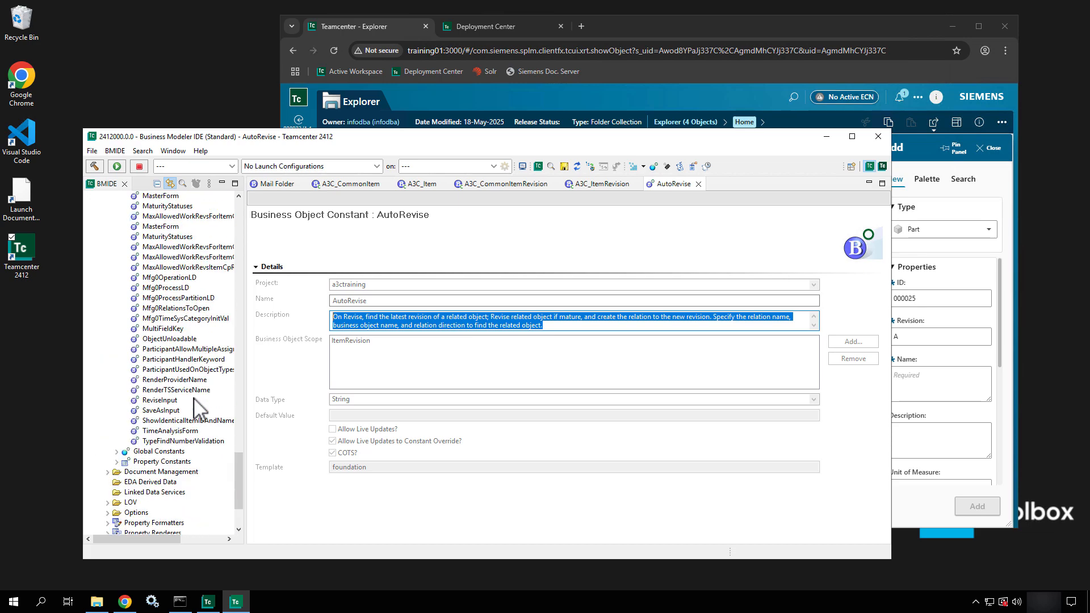
{"action": "scroll", "coordinate": [193, 398], "scroll_direction": "up", "scroll_amount": 20}
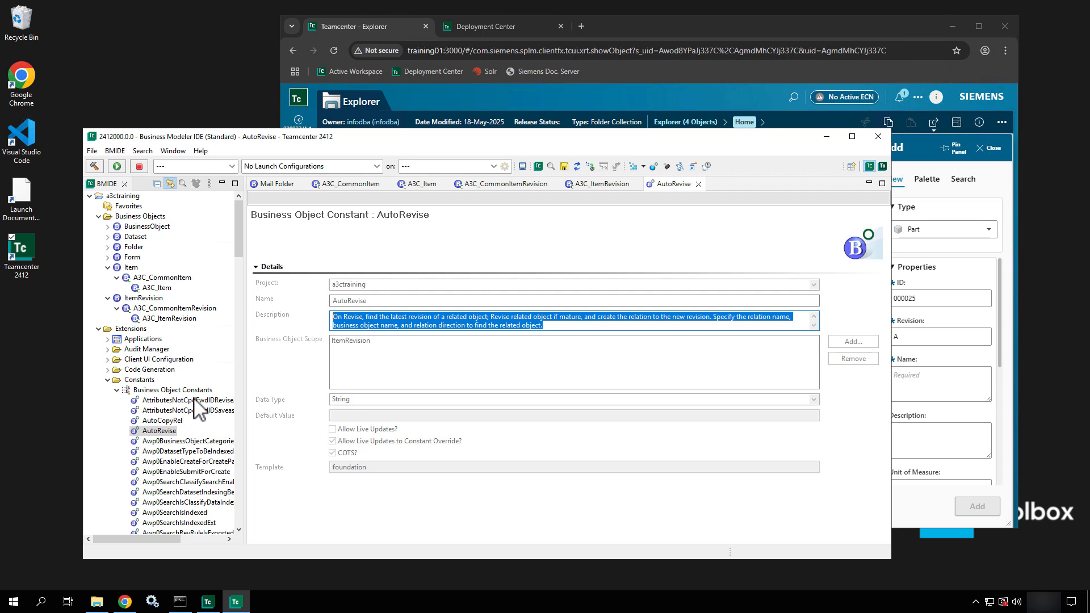
{"action": "left_click", "coordinate": [118, 391]}
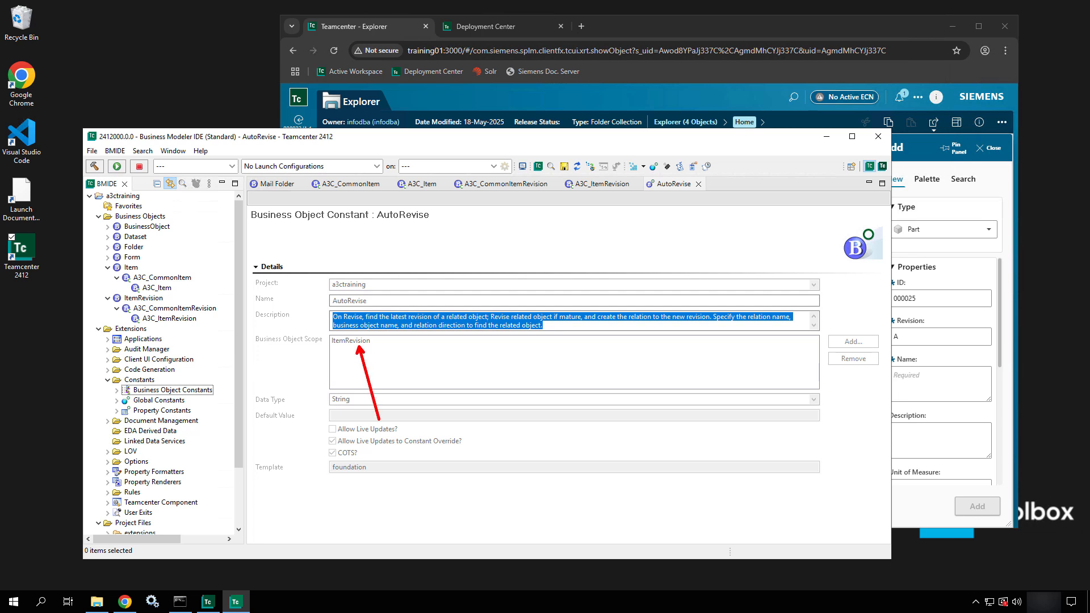
Browse the Global Constants and the Property Constants under the Constants folder, collapsing each list after viewing it.
{"action": "left_click", "coordinate": [116, 400]}
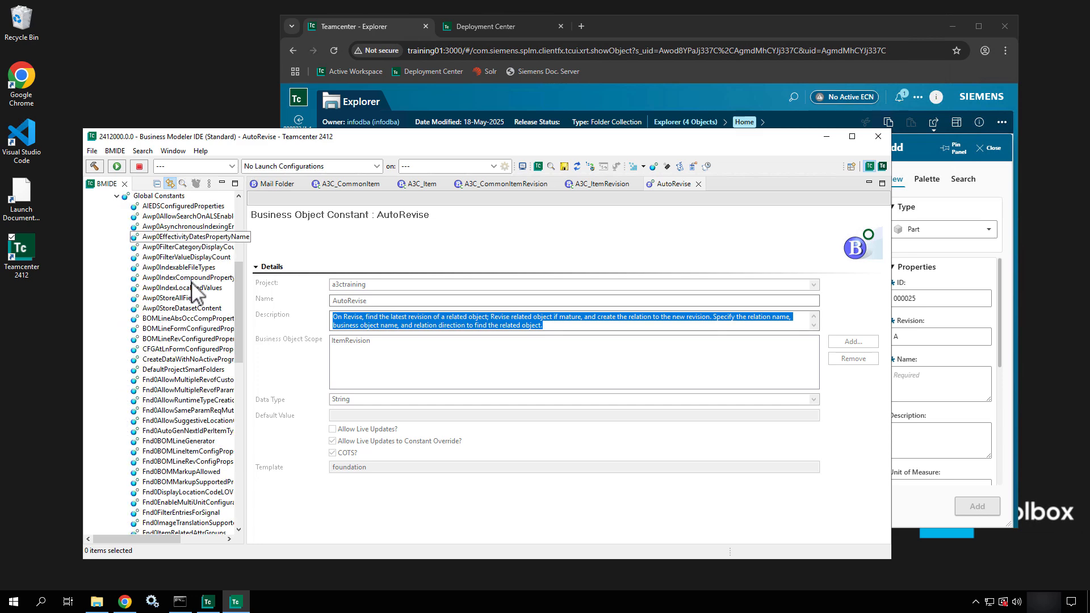
{"action": "scroll", "coordinate": [174, 434], "scroll_direction": "down", "scroll_amount": 1}
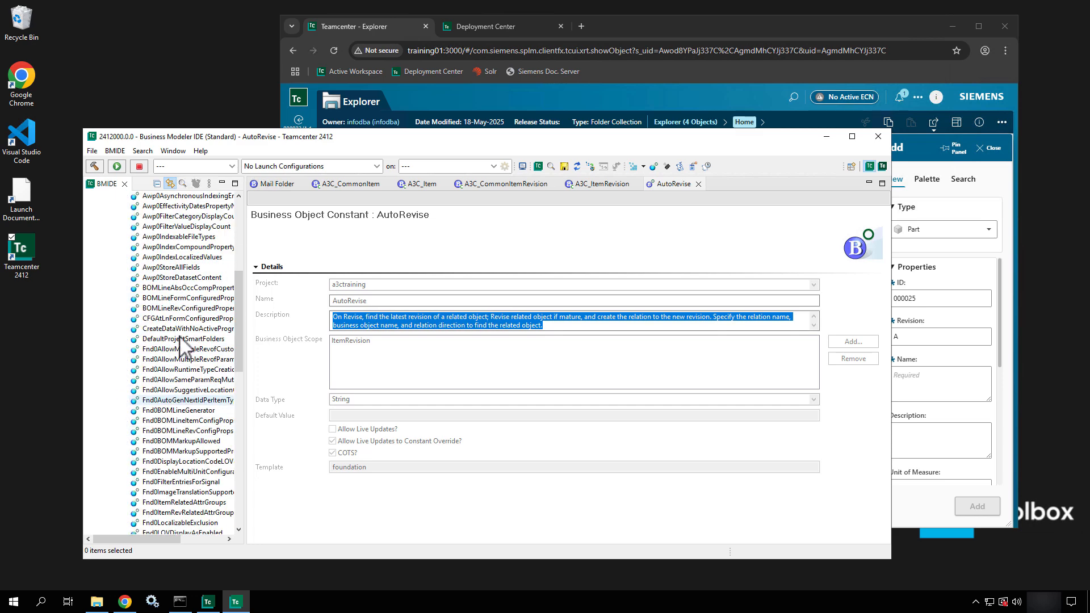
{"action": "left_click", "coordinate": [188, 257]}
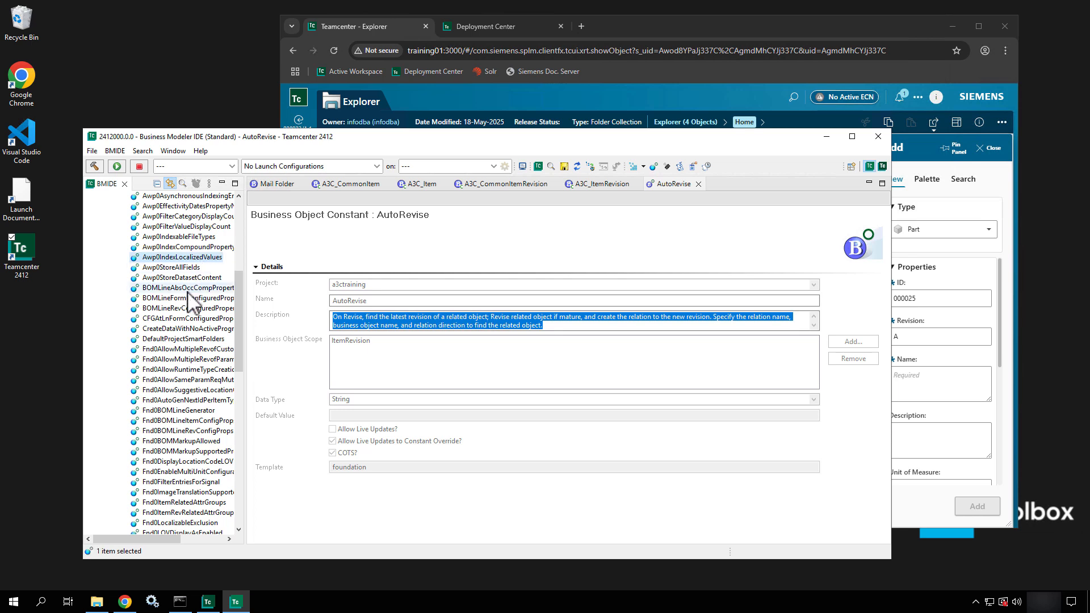
{"action": "scroll", "coordinate": [181, 417], "scroll_direction": "up", "scroll_amount": 6}
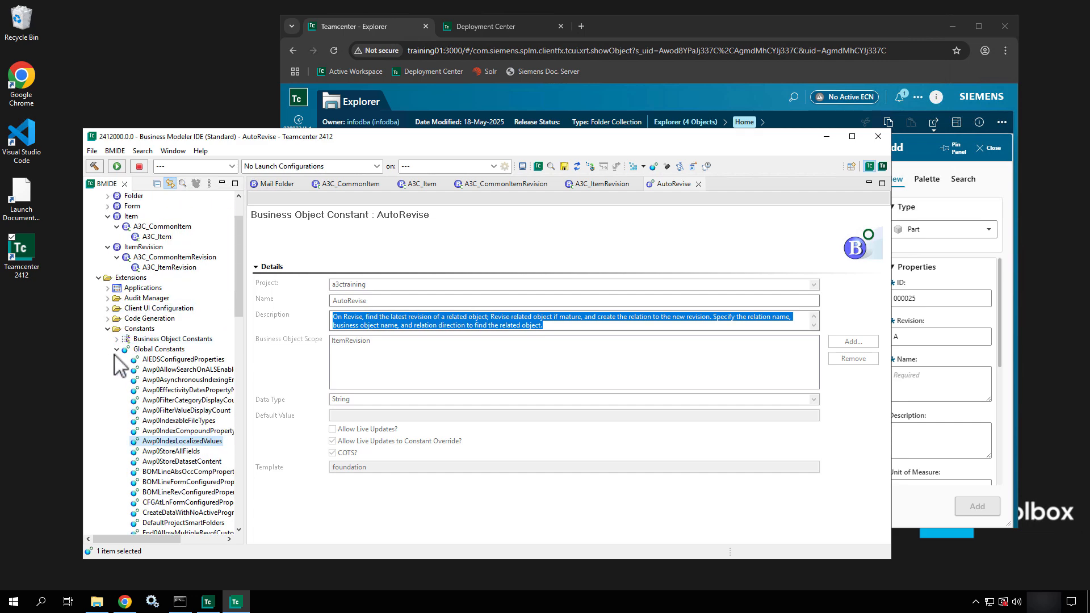
{"action": "left_click", "coordinate": [118, 350]}
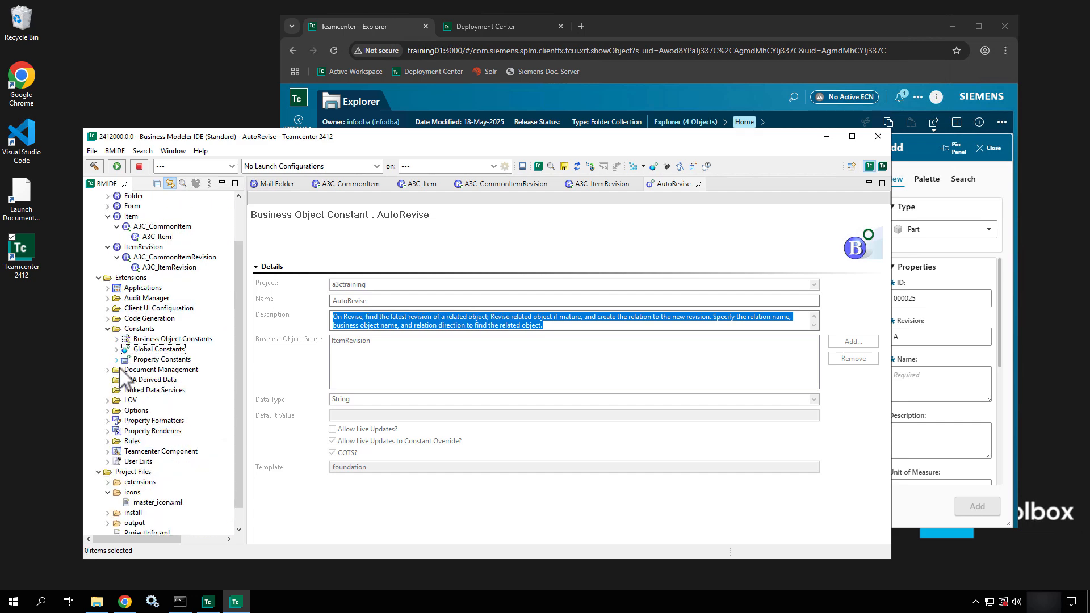
{"action": "left_click", "coordinate": [117, 360]}
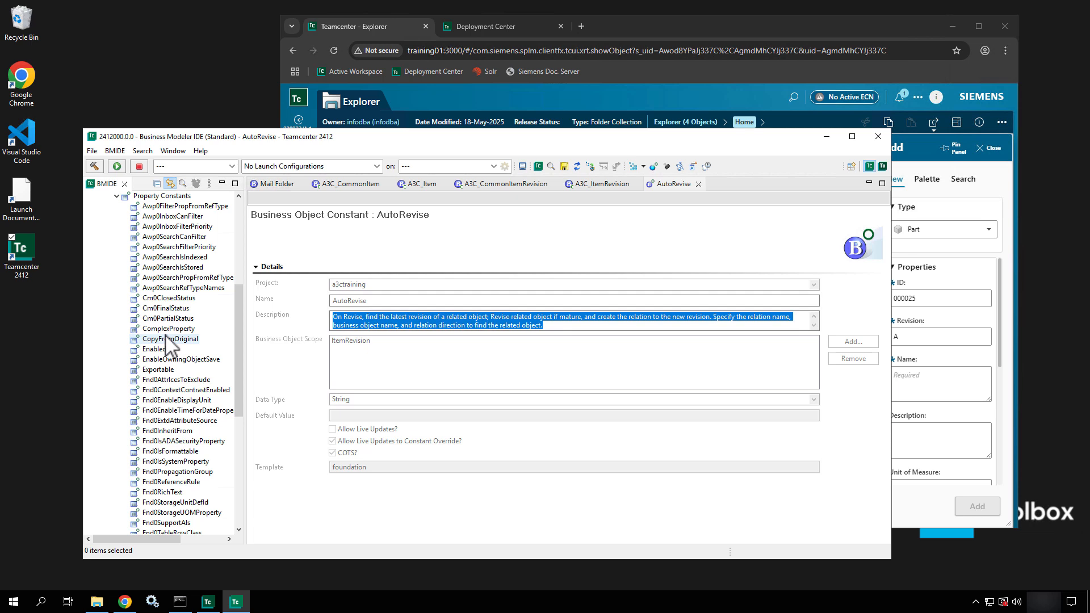
{"action": "left_click", "coordinate": [117, 196]}
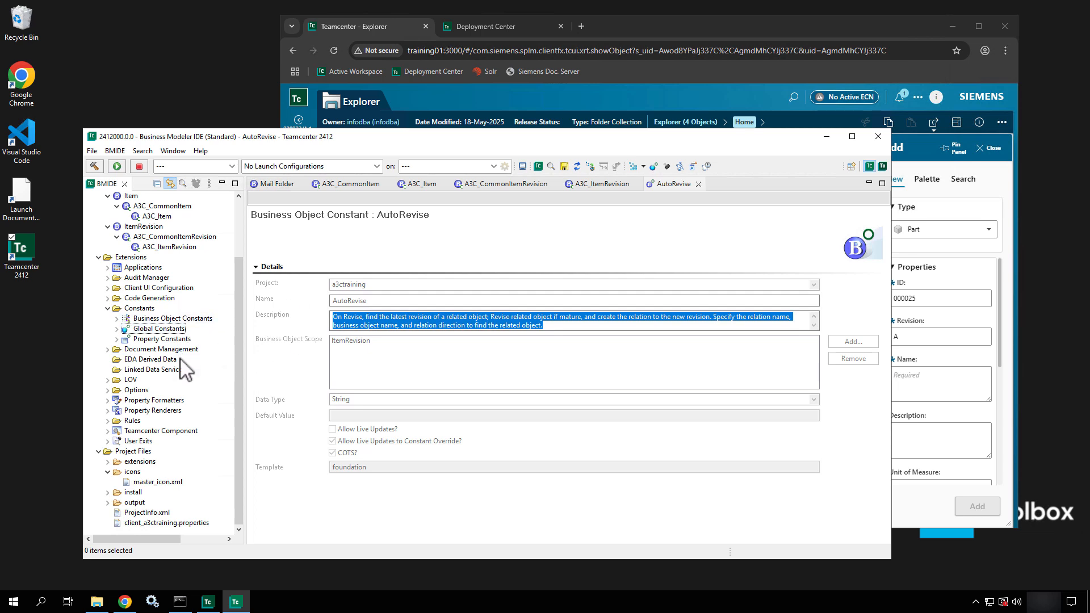
Return to the A3C_CommonItemRevision business object and show its list of properties.
{"action": "left_click", "coordinate": [508, 184]}
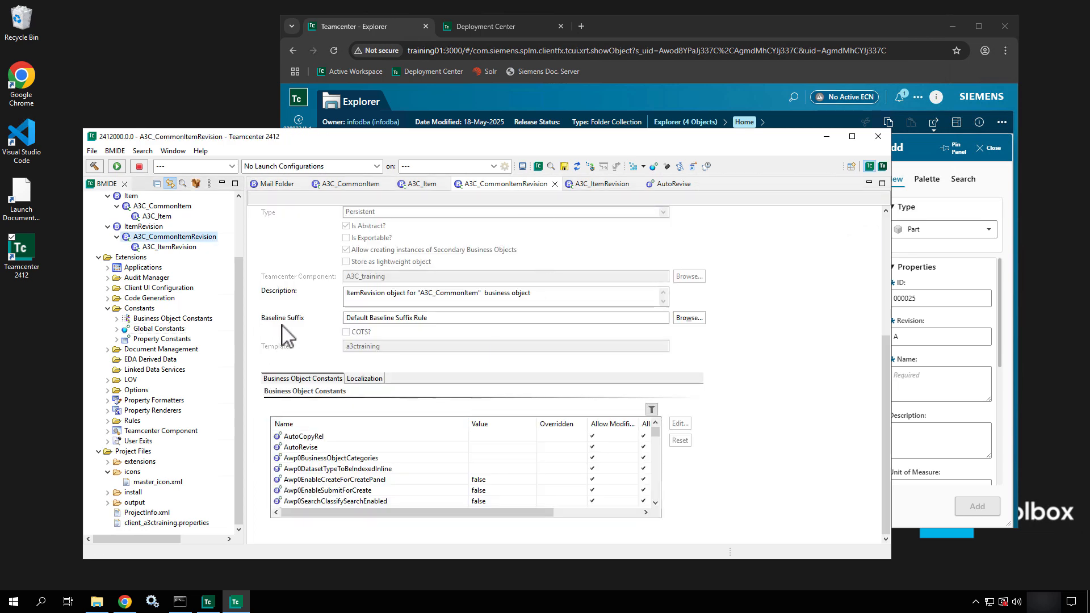
{"action": "scroll", "coordinate": [287, 335], "scroll_direction": "up", "scroll_amount": 3}
{"action": "scroll", "coordinate": [287, 335], "scroll_direction": "up", "scroll_amount": 1}
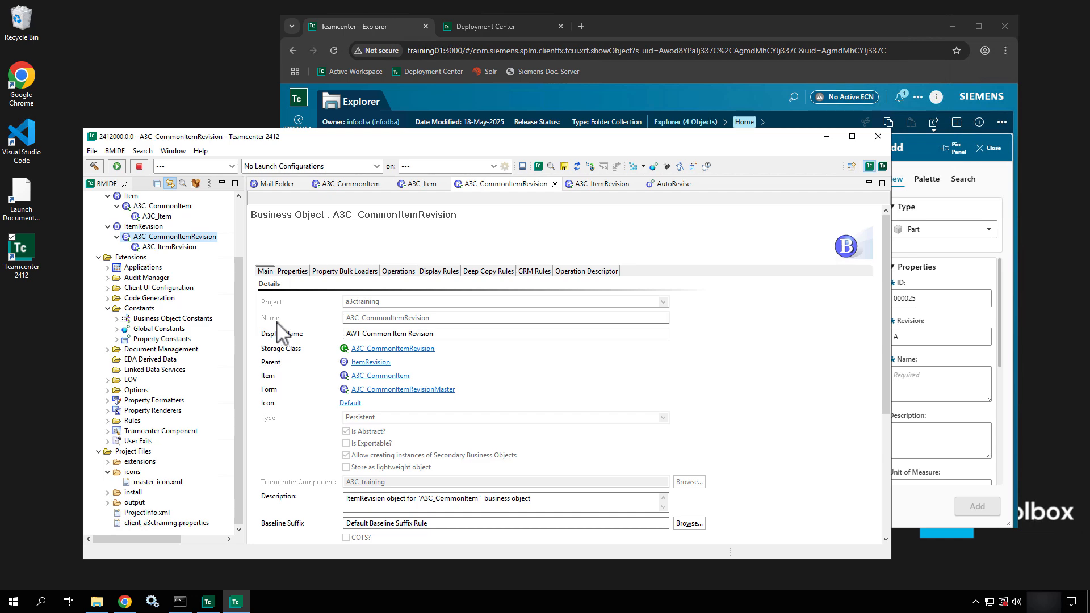
{"action": "left_click", "coordinate": [293, 272]}
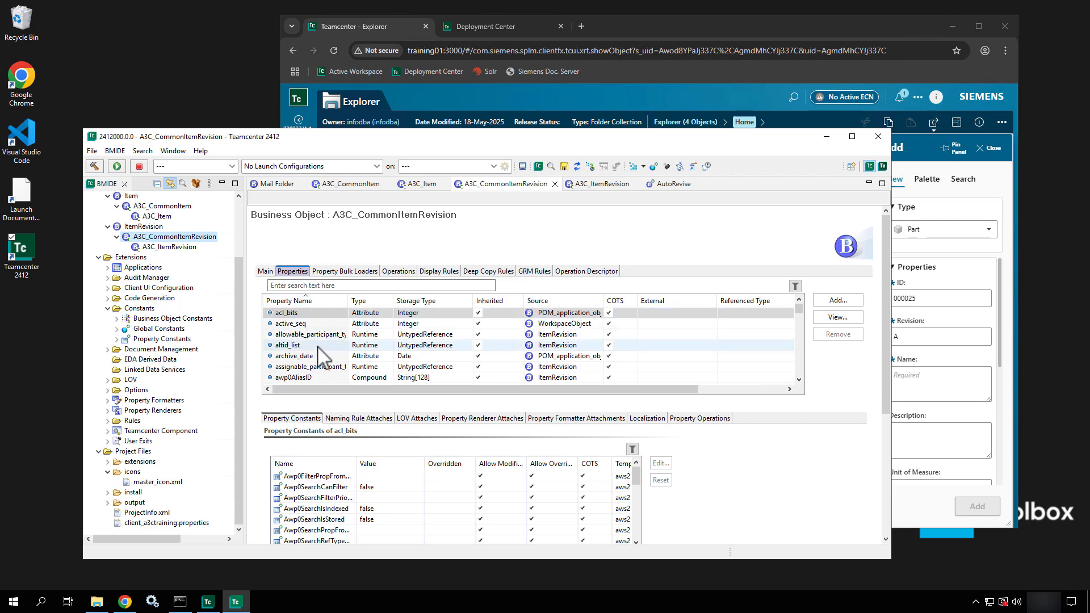
Switch to Active Workspace to examine the properties in the Add form, Home's overview and its contents table, and return to Business Modeler IDE.
{"action": "left_click", "coordinate": [960, 207]}
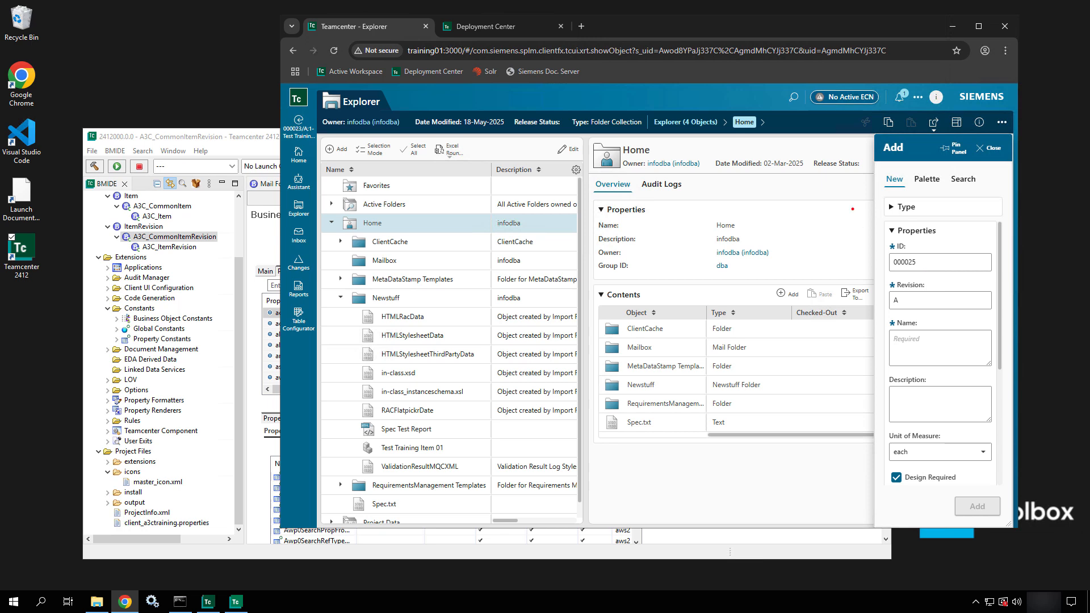
{"action": "mouse_move", "coordinate": [881, 223]}
{"action": "left_mouse_down"}
{"action": "mouse_move", "coordinate": [952, 308]}
{"action": "mouse_move", "coordinate": [1001, 434]}
{"action": "mouse_move", "coordinate": [1000, 488]}
{"action": "left_mouse_up"}
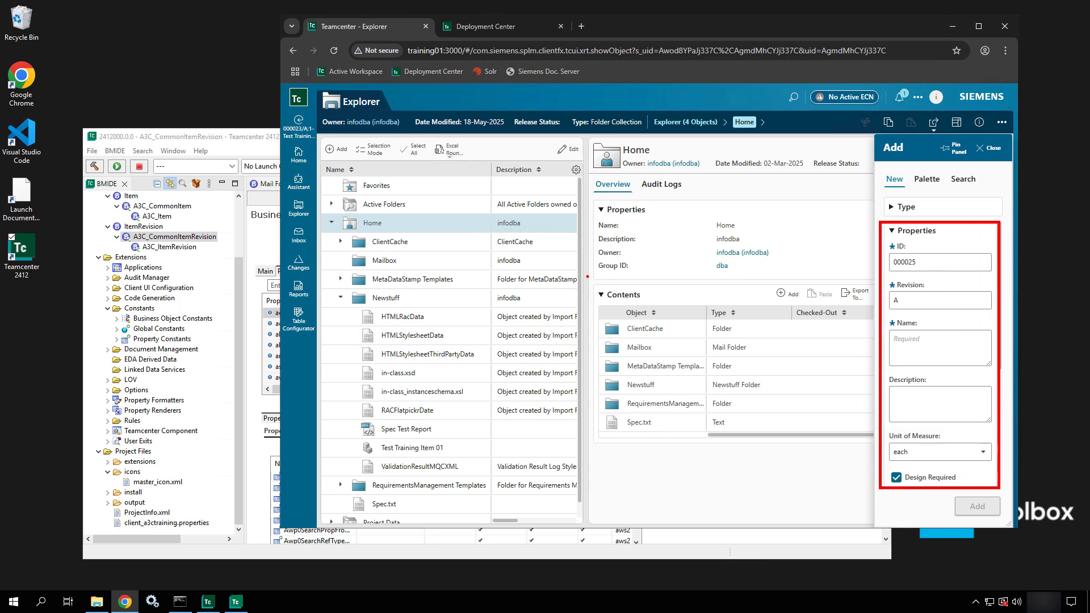
{"action": "mouse_move", "coordinate": [590, 204]}
{"action": "left_mouse_down"}
{"action": "mouse_move", "coordinate": [682, 273]}
{"action": "mouse_move", "coordinate": [792, 306]}
{"action": "mouse_move", "coordinate": [802, 292]}
{"action": "left_mouse_up"}
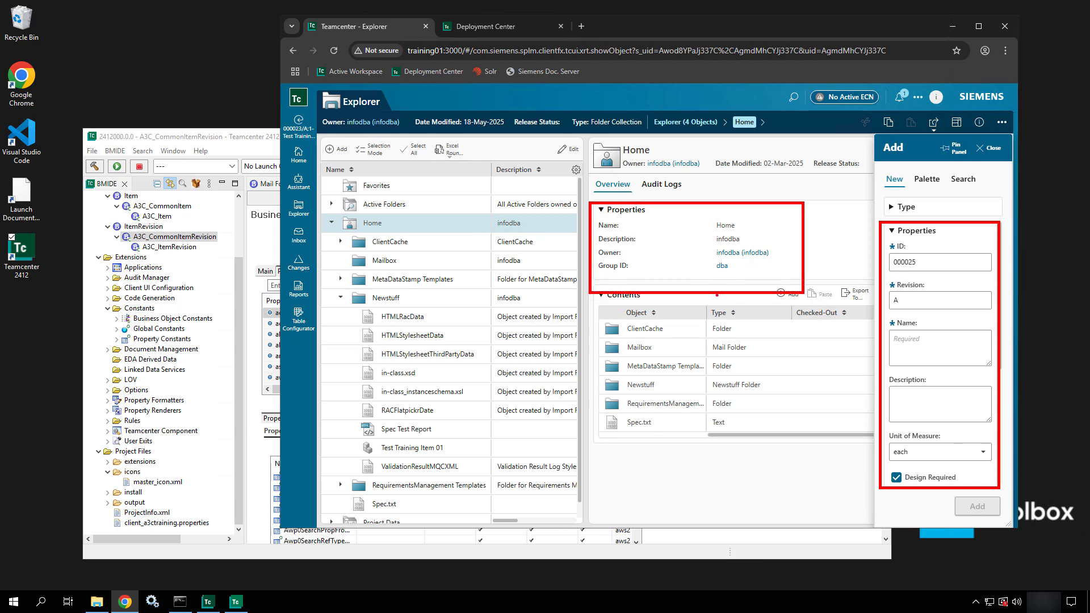
{"action": "mouse_move", "coordinate": [687, 306]}
{"action": "left_mouse_down"}
{"action": "mouse_move", "coordinate": [698, 288]}
{"action": "mouse_move", "coordinate": [784, 271]}
{"action": "left_mouse_up"}
{"action": "left_click_drag", "start_coordinate": [827, 316], "coordinate": [868, 259]}
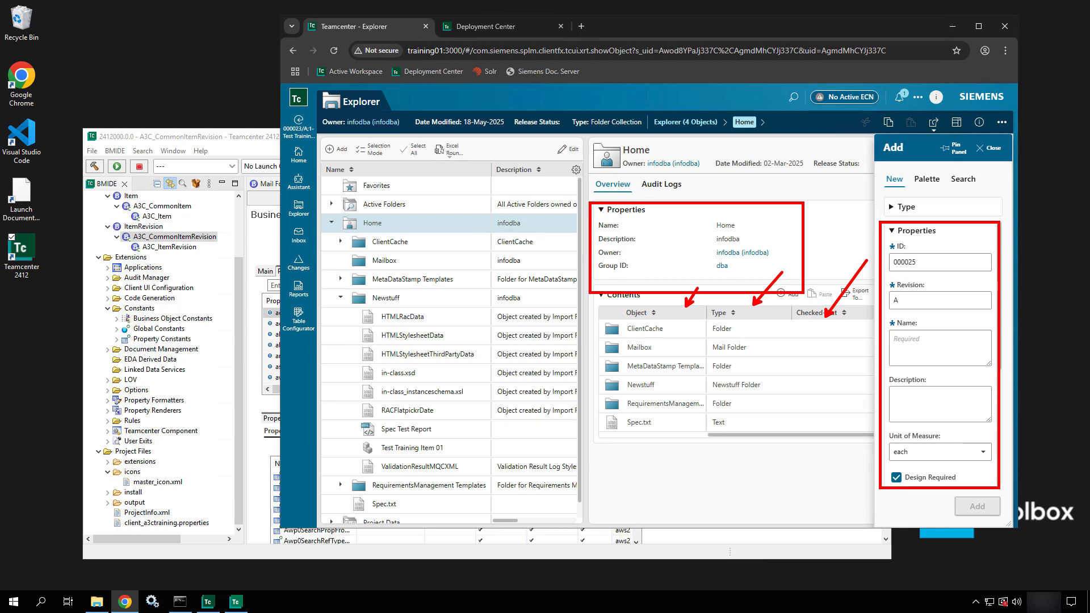
{"action": "key", "text": "Escape"}
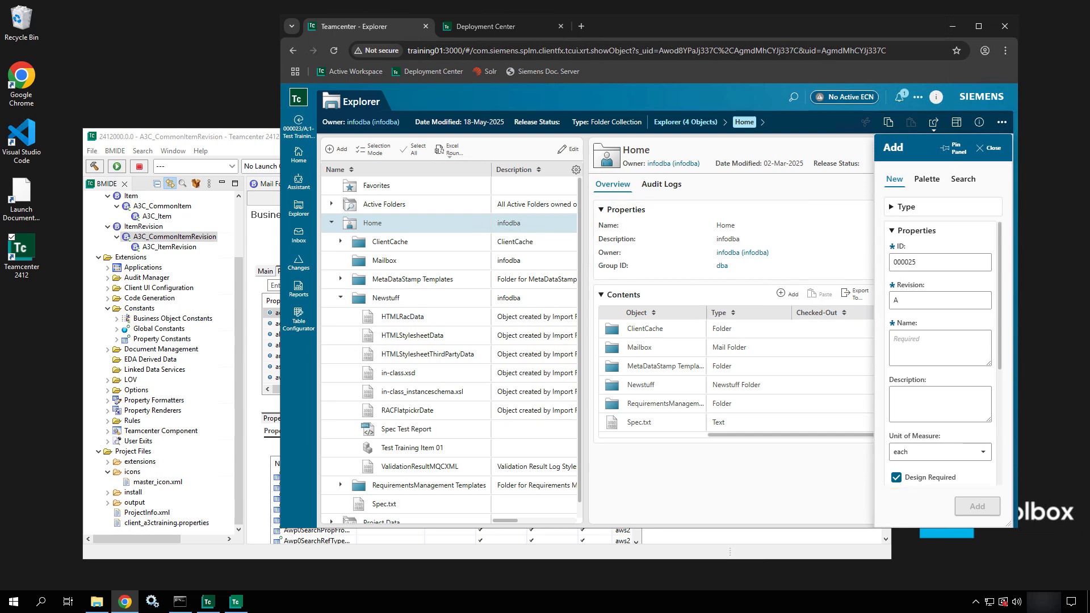
{"action": "left_click", "coordinate": [194, 237]}
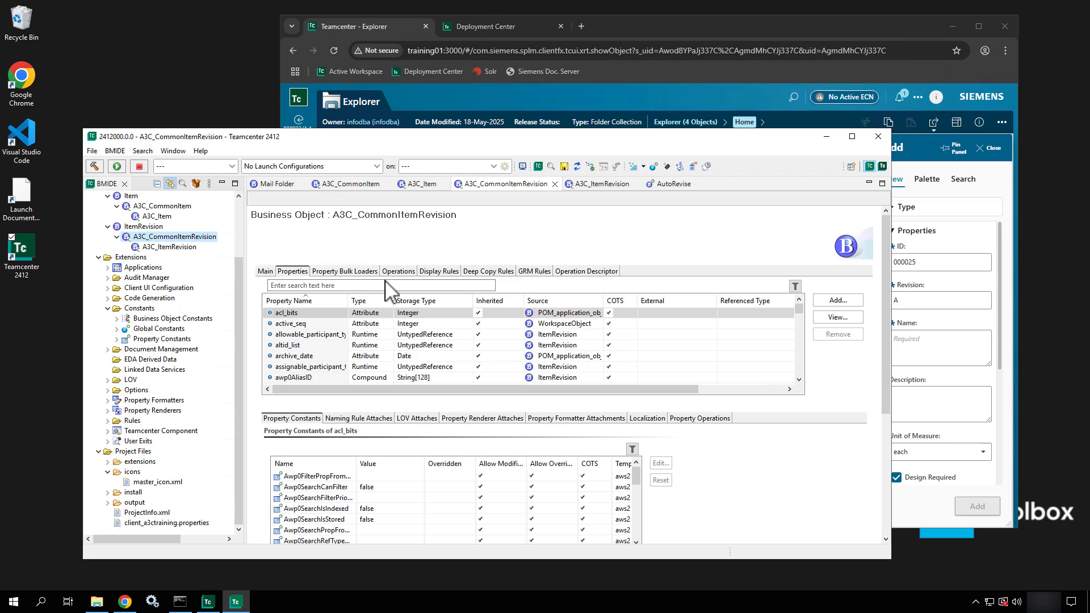
Search the A3C_CommonItemRevision properties for "cage" and for "code", and widen the Property Name column to read the full name.
{"action": "scroll", "coordinate": [599, 364], "scroll_direction": "down", "scroll_amount": 2}
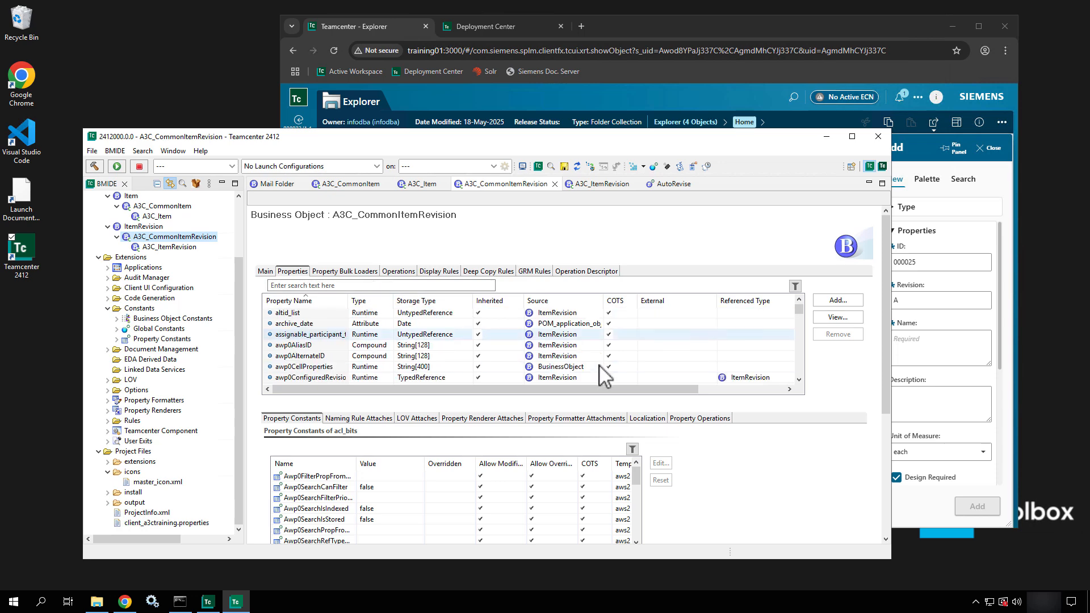
{"action": "scroll", "coordinate": [599, 365], "scroll_direction": "down", "scroll_amount": 10}
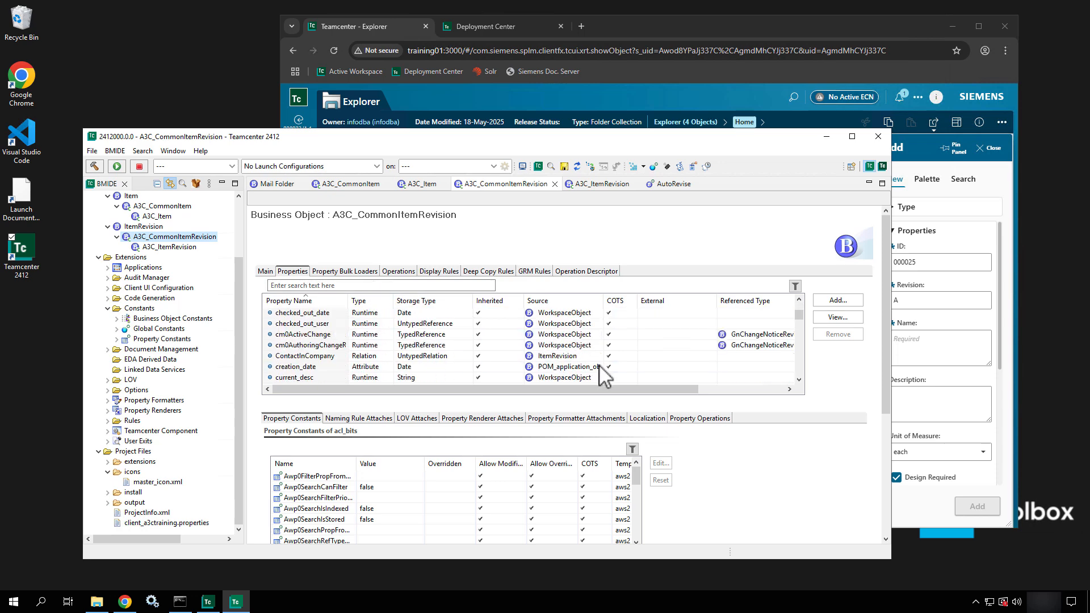
{"action": "scroll", "coordinate": [598, 365], "scroll_direction": "down", "scroll_amount": 8}
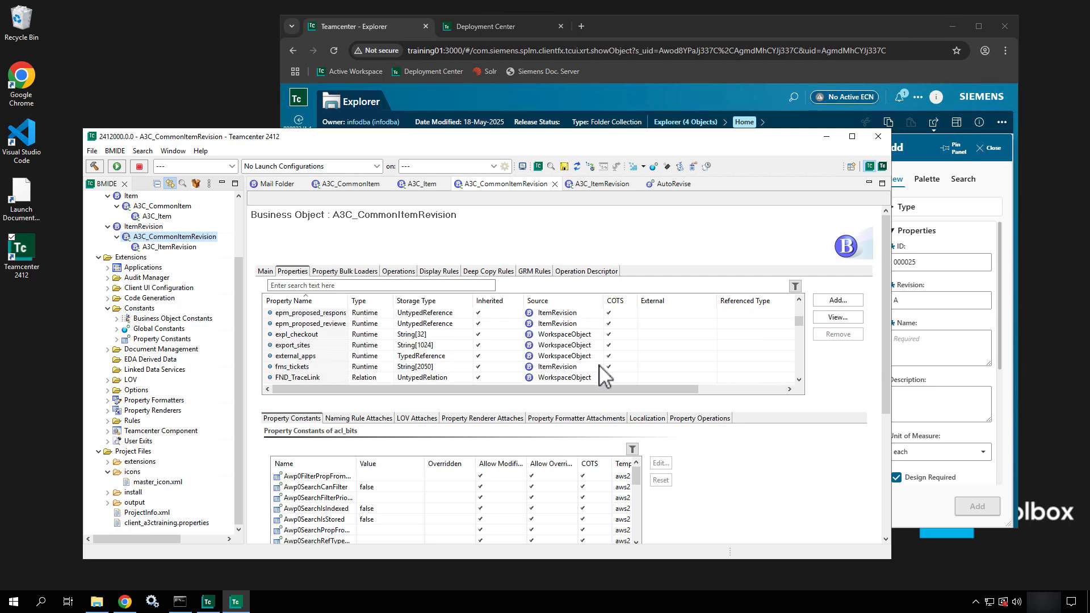
{"action": "left_click", "coordinate": [319, 285]}
{"action": "type", "text": "cage"}
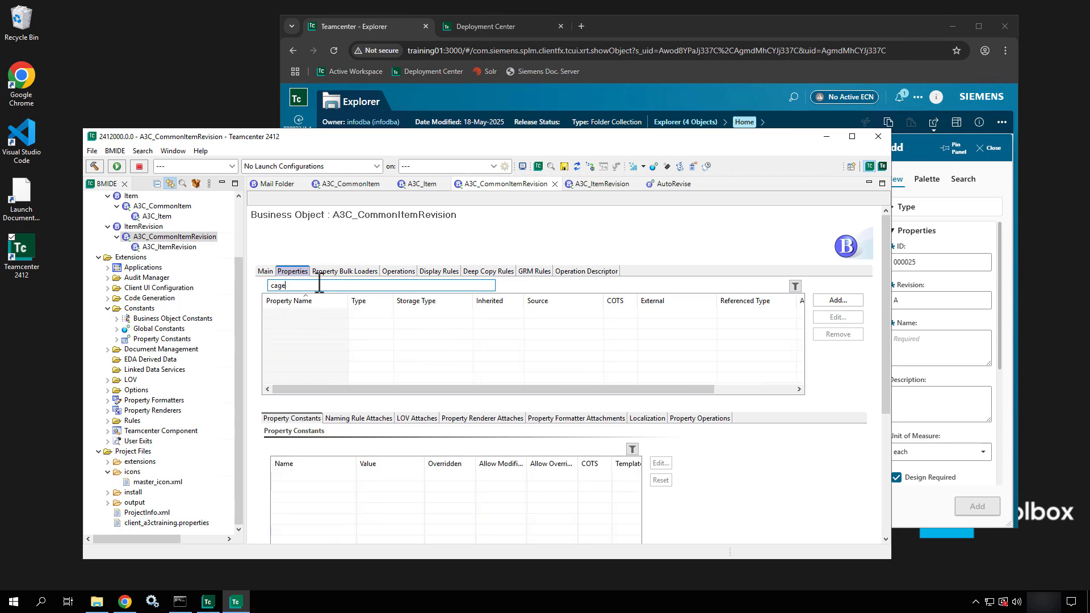
{"action": "key", "text": "BackSpace"}
{"action": "key", "text": "BackSpace"}
{"action": "key", "text": "BackSpace"}
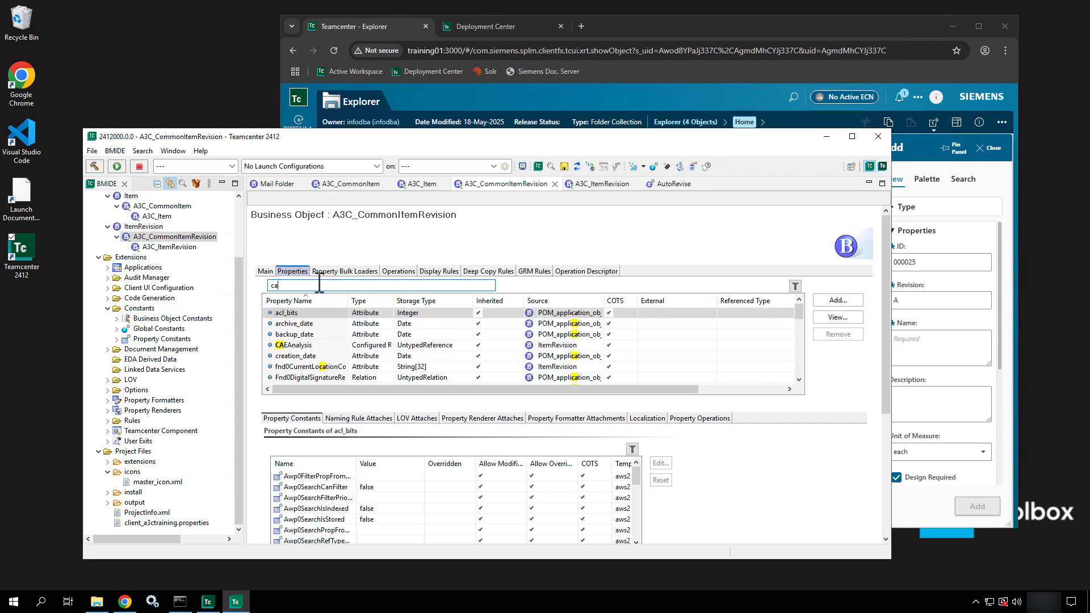
{"action": "type", "text": "ode"}
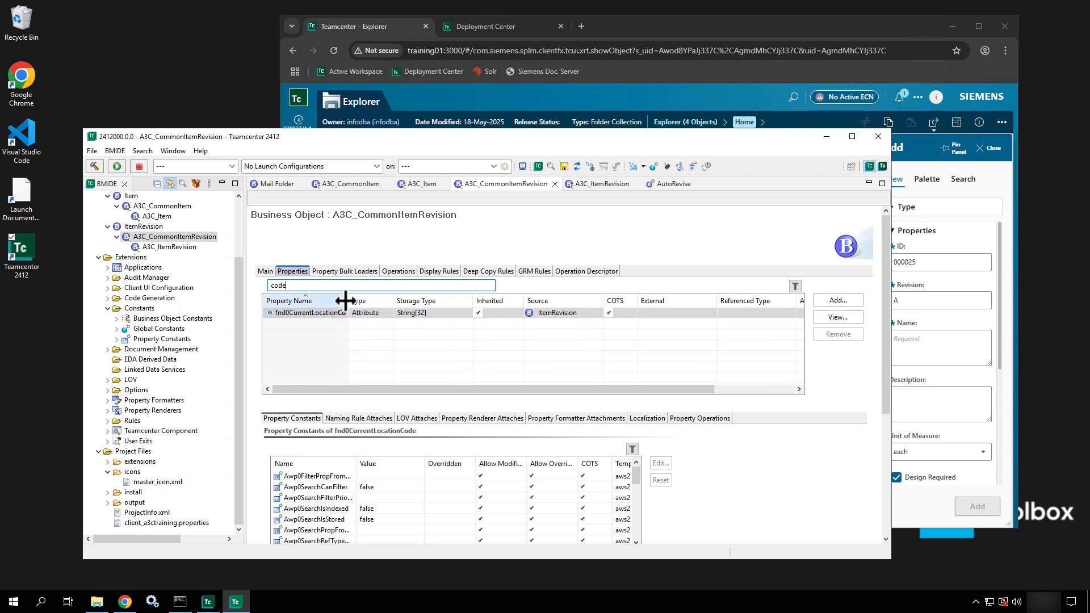
{"action": "left_click_drag", "start_coordinate": [348, 299], "coordinate": [417, 300]}
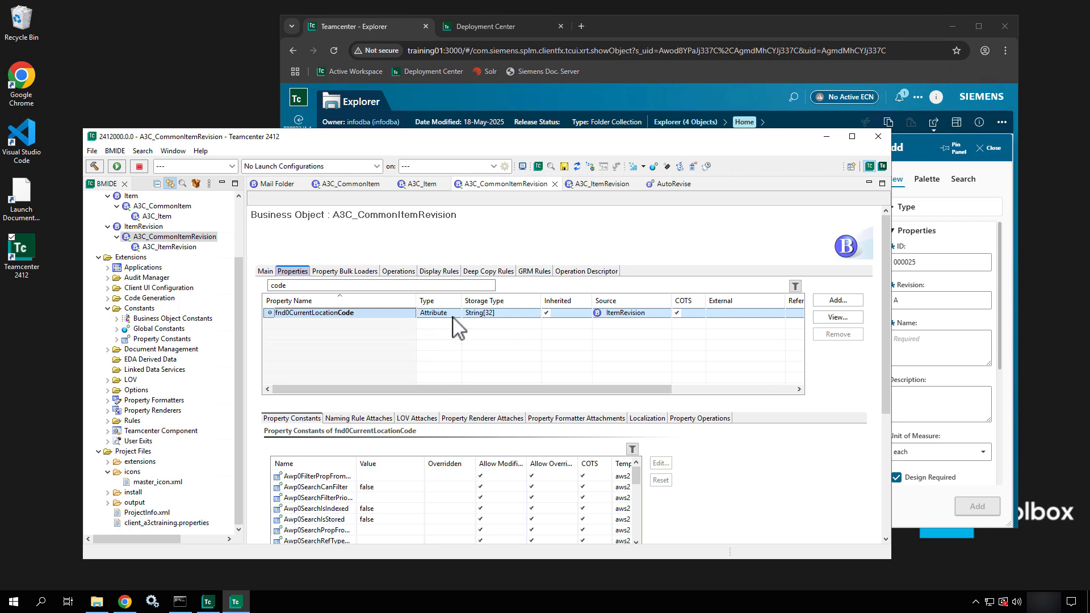
Start adding a new property to A3C_CommonItemRevision, review the available property types and continue with Persistent.
{"action": "left_click", "coordinate": [843, 303]}
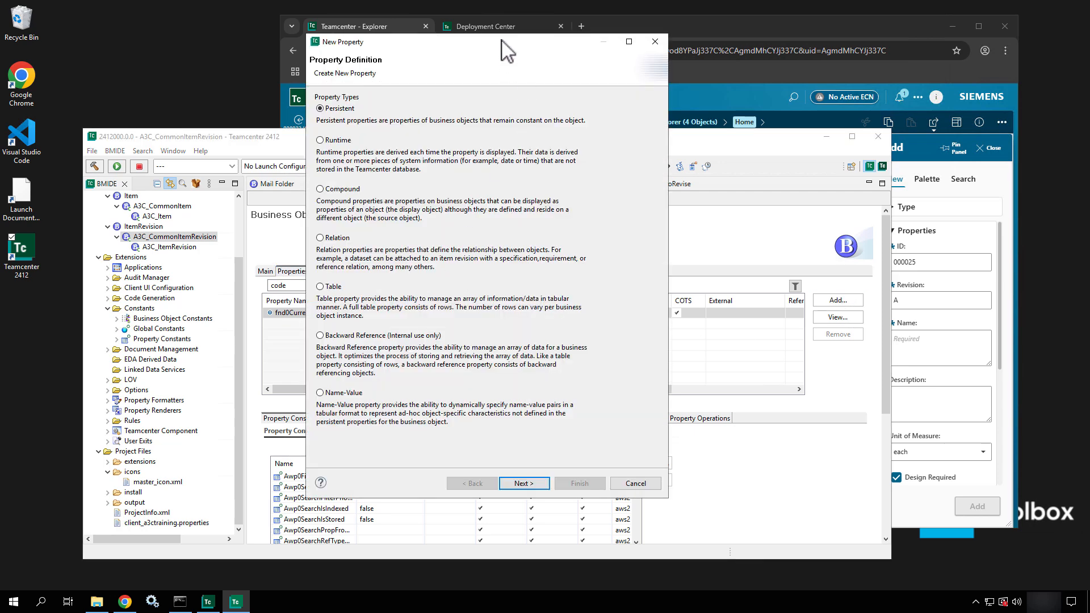
{"action": "left_click_drag", "start_coordinate": [502, 41], "coordinate": [617, 110]}
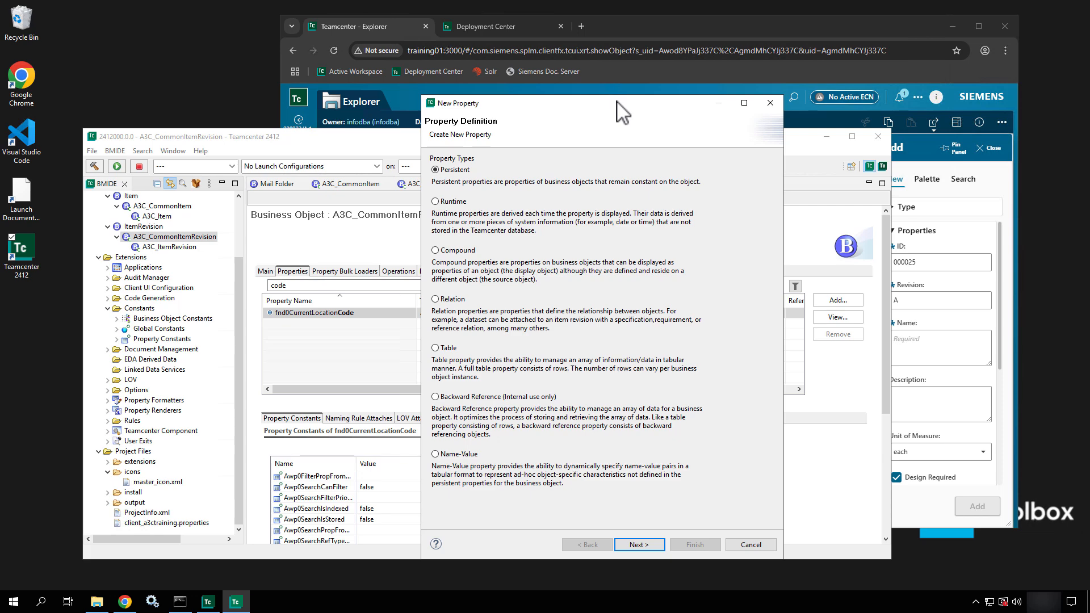
{"action": "mouse_move", "coordinate": [466, 192]}
{"action": "left_mouse_down"}
{"action": "mouse_move", "coordinate": [426, 223]}
{"action": "mouse_move", "coordinate": [481, 218]}
{"action": "left_mouse_up"}
{"action": "left_click", "coordinate": [451, 348]}
{"action": "left_click", "coordinate": [540, 397]}
{"action": "left_click", "coordinate": [457, 171]}
{"action": "left_click", "coordinate": [641, 546]}
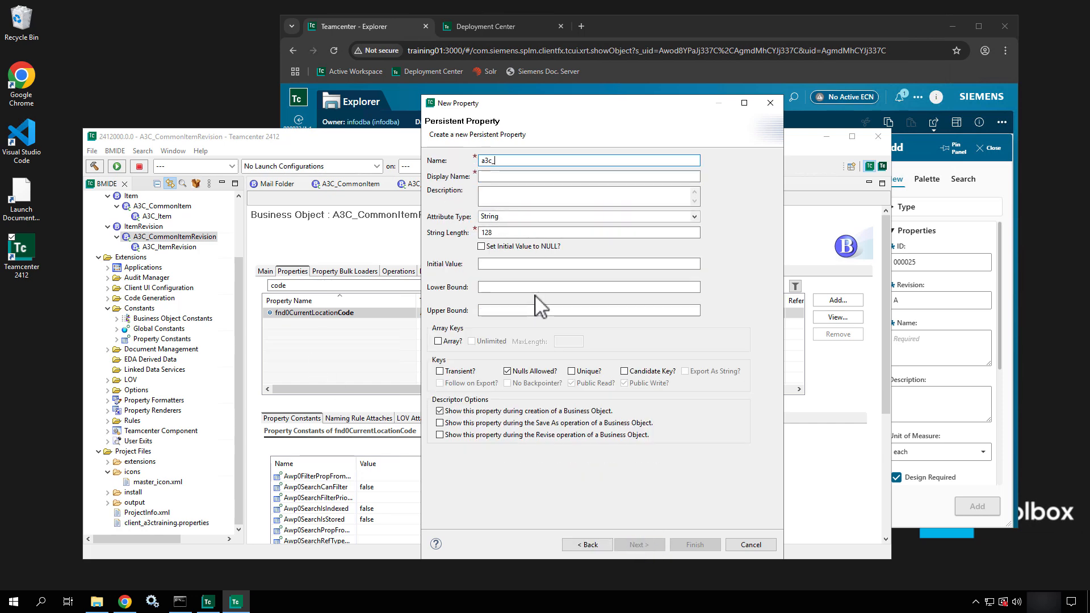
Name the persistent property a3c_CageCode, keep its display name Cage Code, and enter the description "Cage Code for Training.".
{"action": "type", "text": "CageC"}
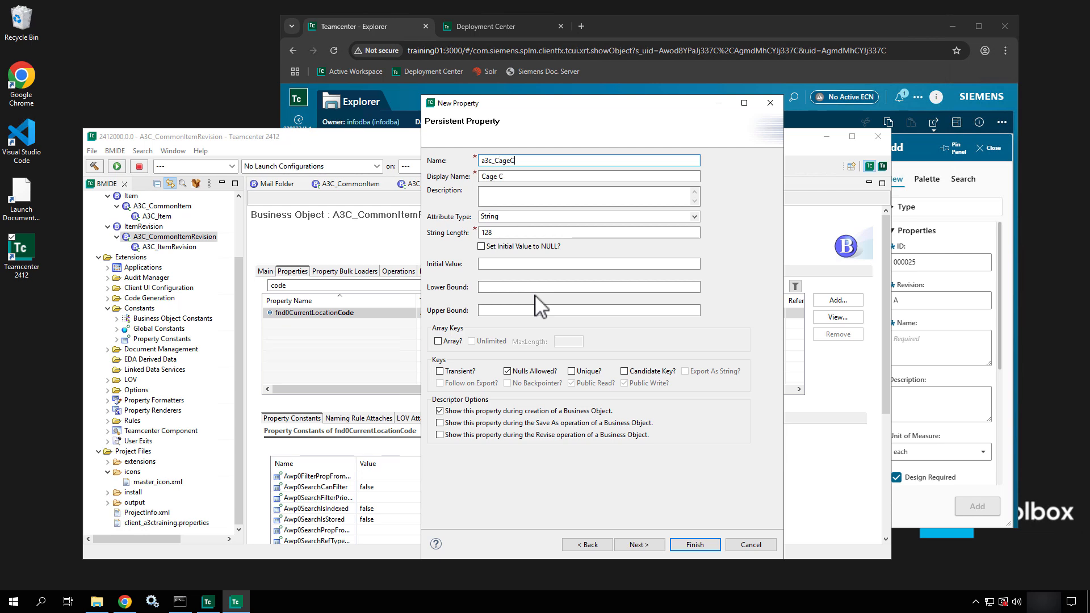
{"action": "type", "text": "ode"}
{"action": "left_click_drag", "start_coordinate": [495, 161], "coordinate": [541, 161]}
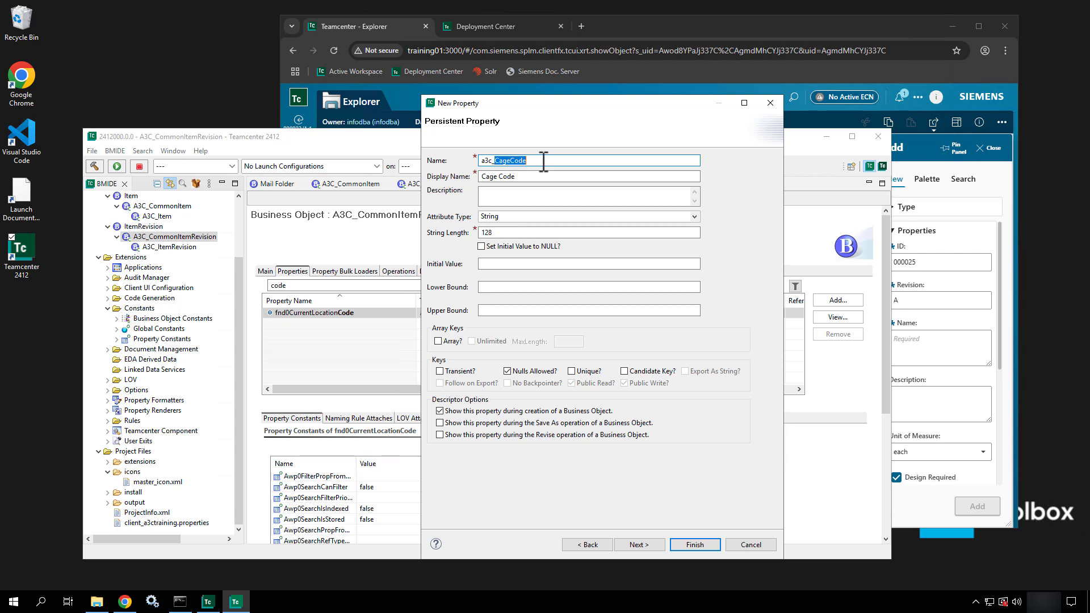
{"action": "left_click", "coordinate": [496, 161]}
{"action": "left_click_drag", "start_coordinate": [496, 160], "coordinate": [485, 160]}
{"action": "left_click", "coordinate": [548, 162]}
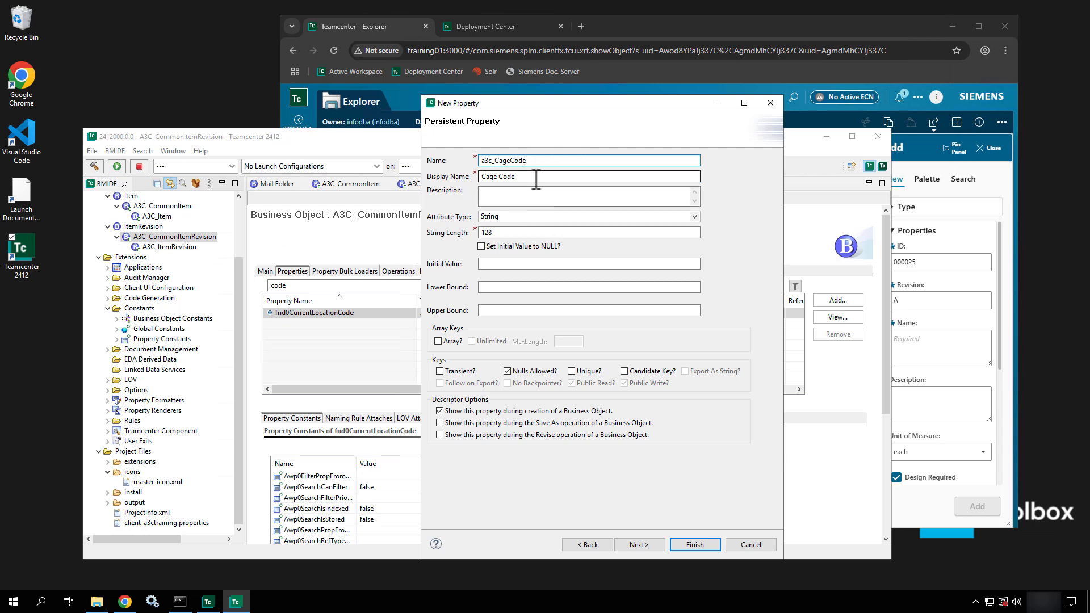
{"action": "key", "text": "Tab"}
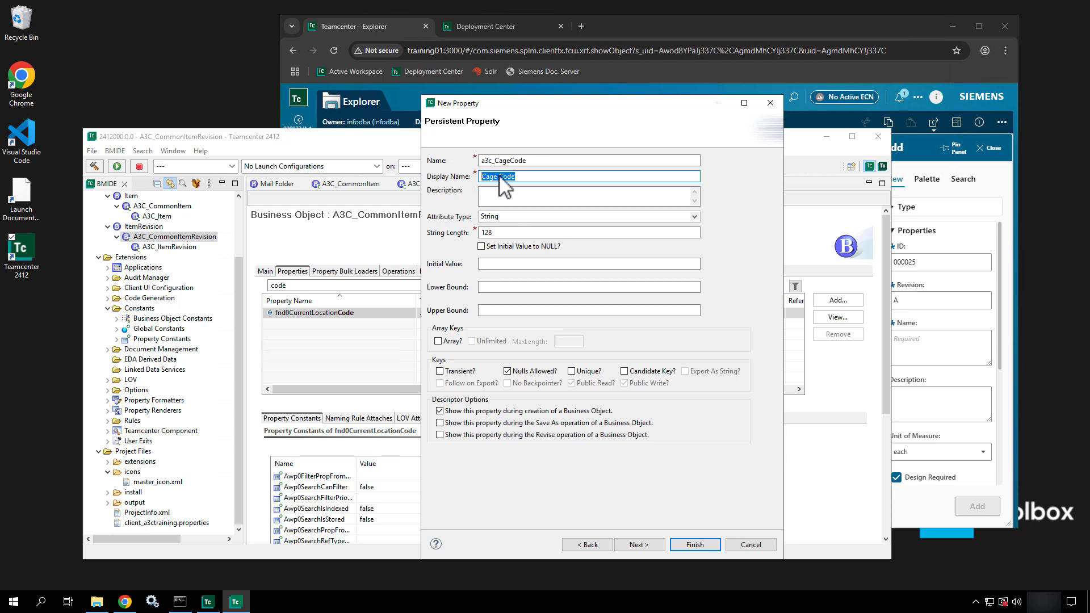
{"action": "left_click", "coordinate": [495, 197]}
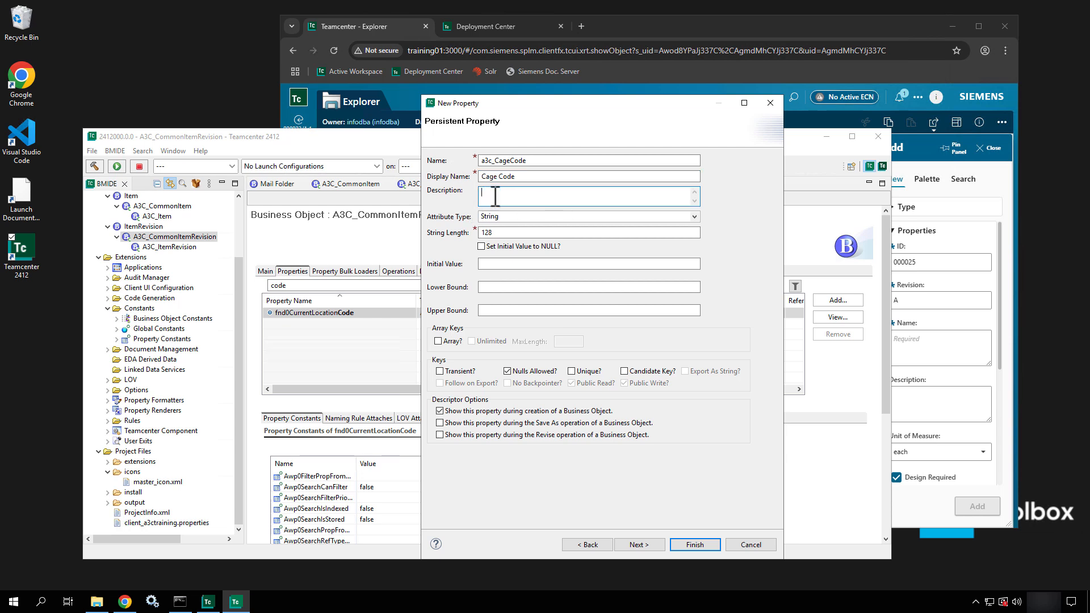
{"action": "type", "text": "Cage Code for Training."}
Review the available attribute types for the property, keeping String, and examine its string length setting.
{"action": "left_click", "coordinate": [520, 216]}
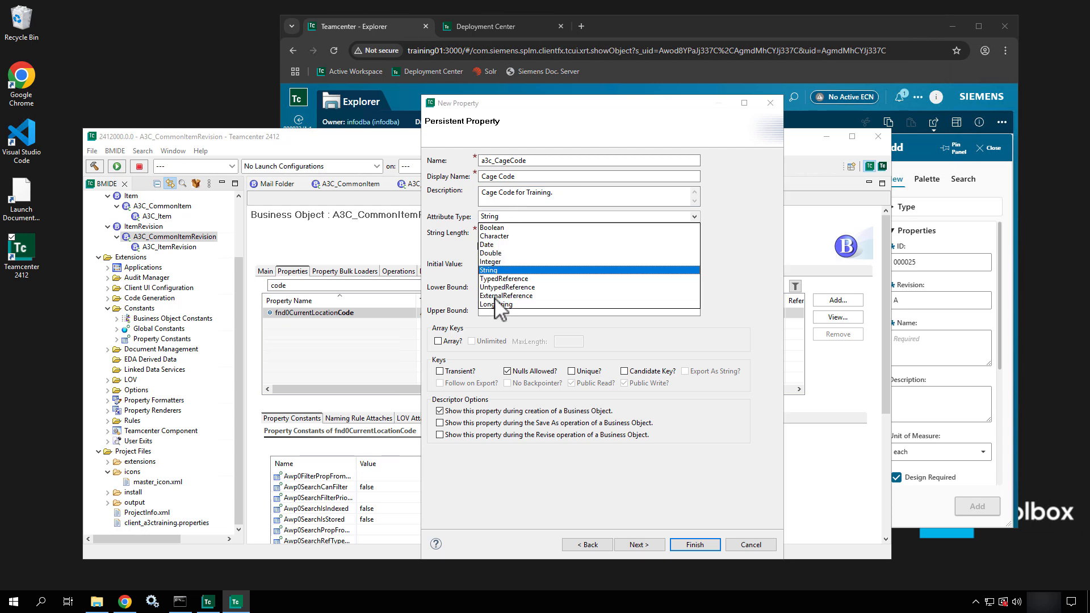
{"action": "left_click", "coordinate": [508, 271]}
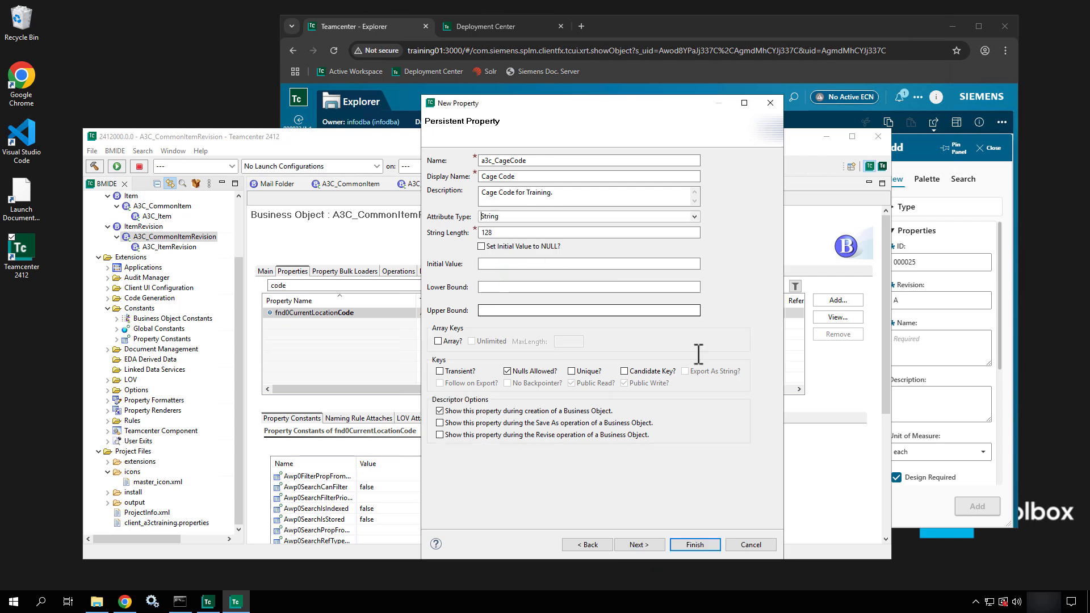
{"action": "left_click", "coordinate": [693, 217]}
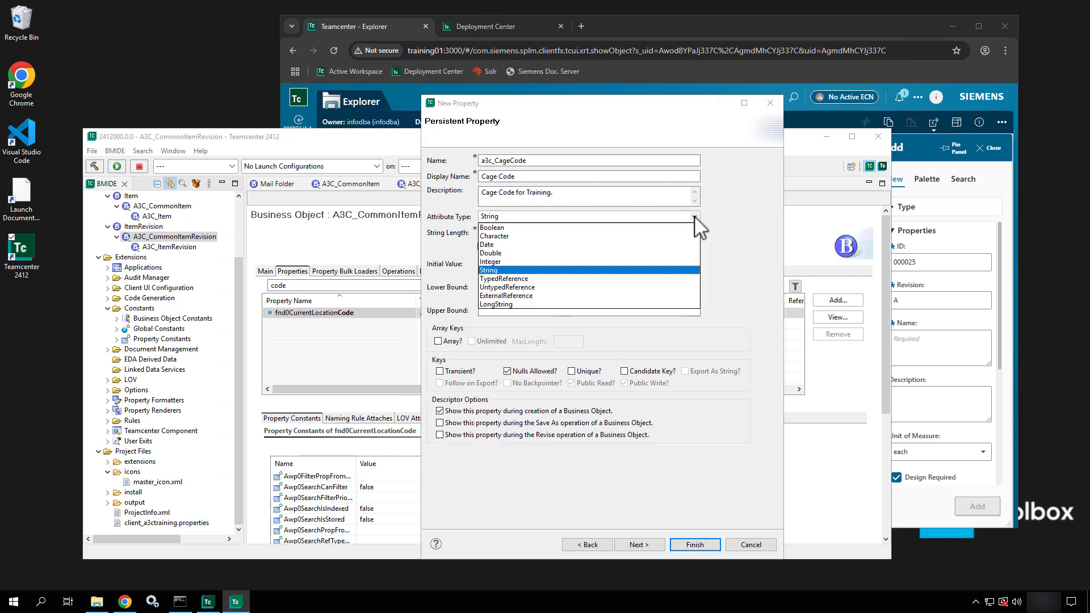
{"action": "left_click", "coordinate": [751, 226]}
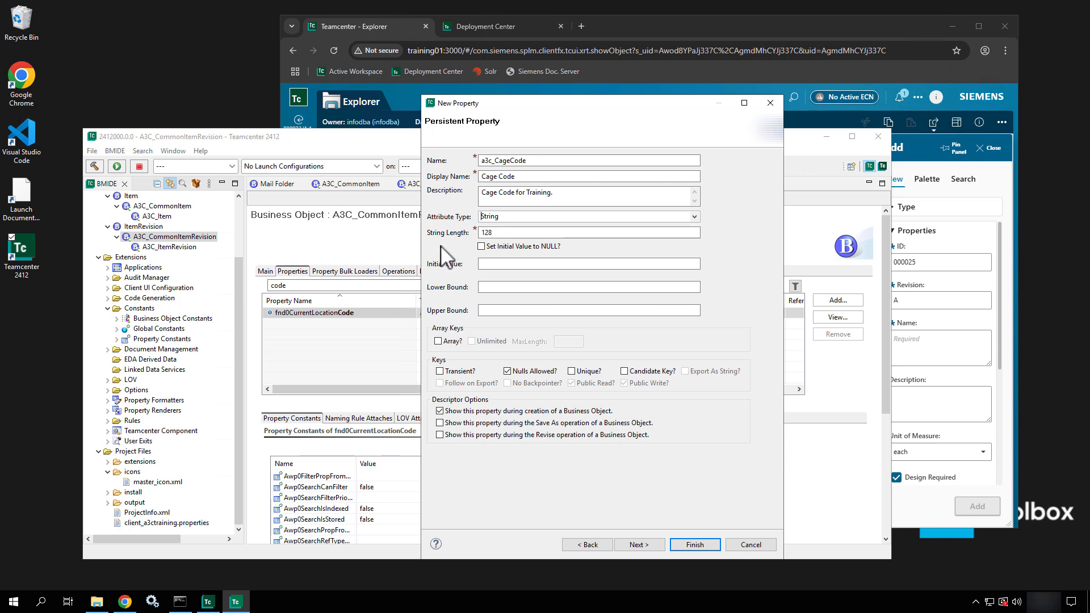
{"action": "left_click", "coordinate": [528, 233]}
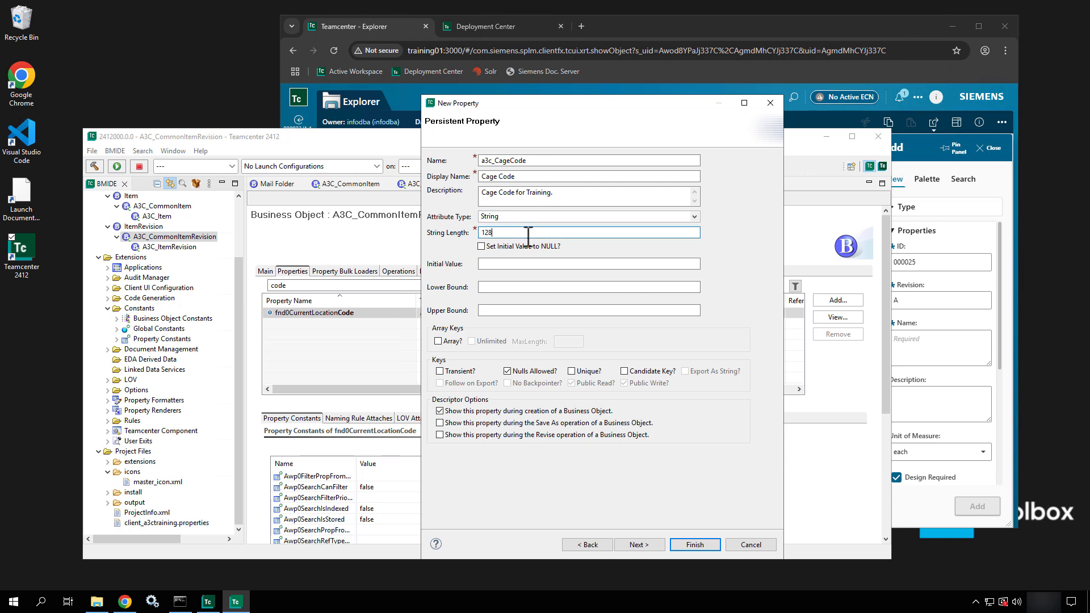
{"action": "left_click_drag", "start_coordinate": [528, 237], "coordinate": [458, 218]}
Try the option that sets the initial value to NULL, try entering NULL as text instead, and clear it.
{"action": "left_click", "coordinate": [482, 246]}
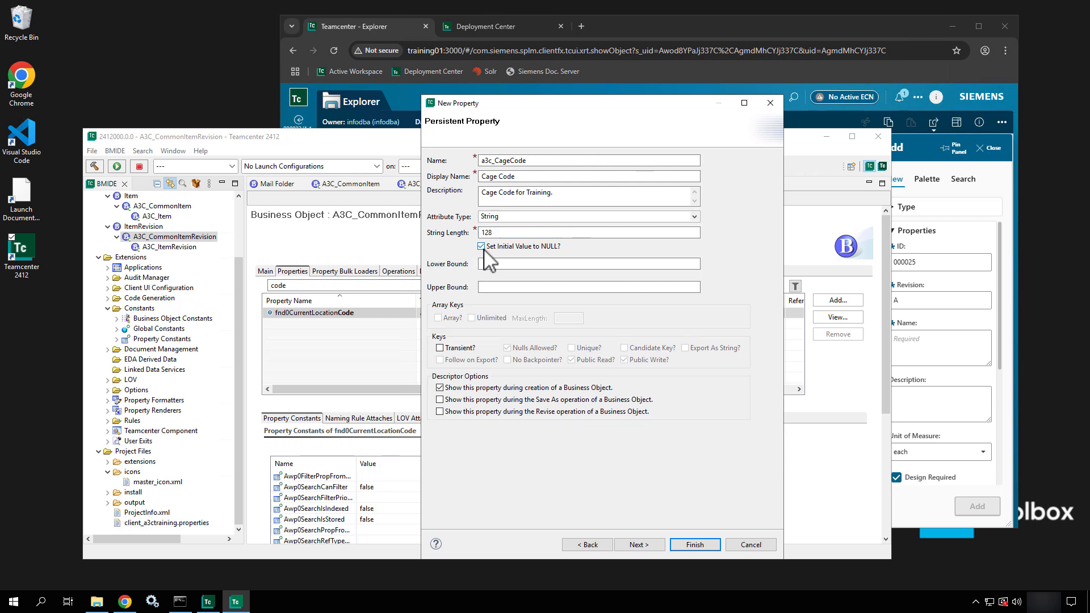
{"action": "left_click", "coordinate": [482, 247]}
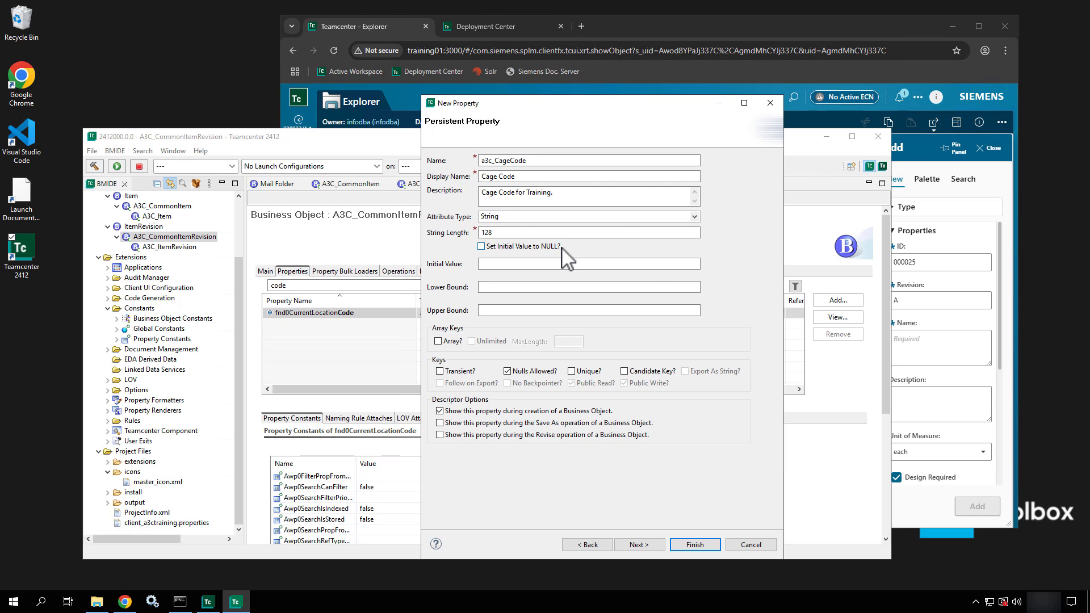
{"action": "left_click", "coordinate": [502, 265]}
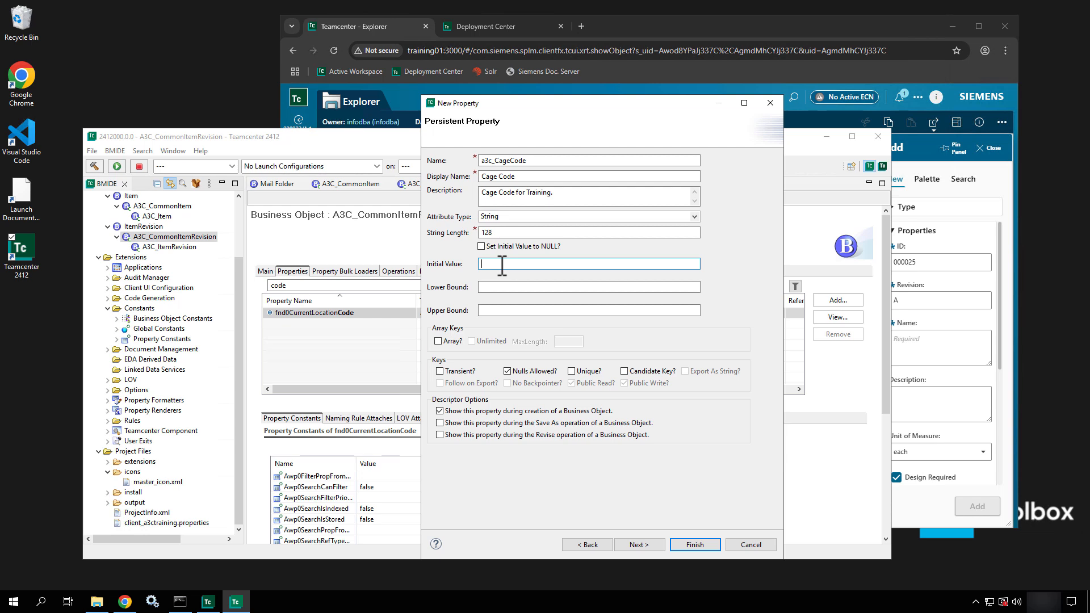
{"action": "type", "text": "NULL"}
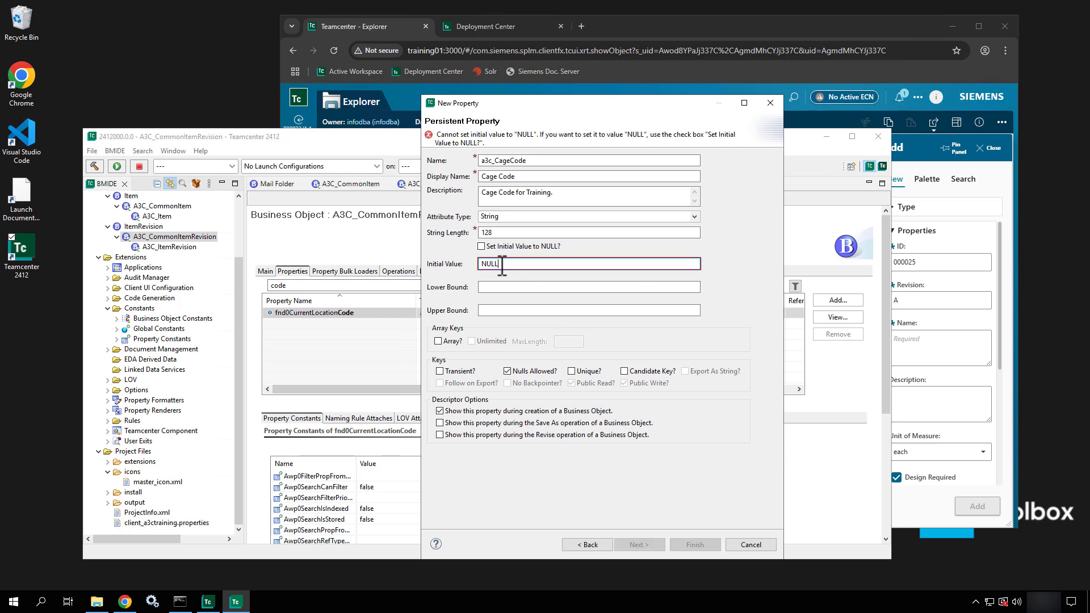
{"action": "key", "text": "BackSpace"}
{"action": "key", "text": "BackSpace"}
{"action": "key", "text": "BackSpace"}
{"action": "key", "text": "BackSpace"}
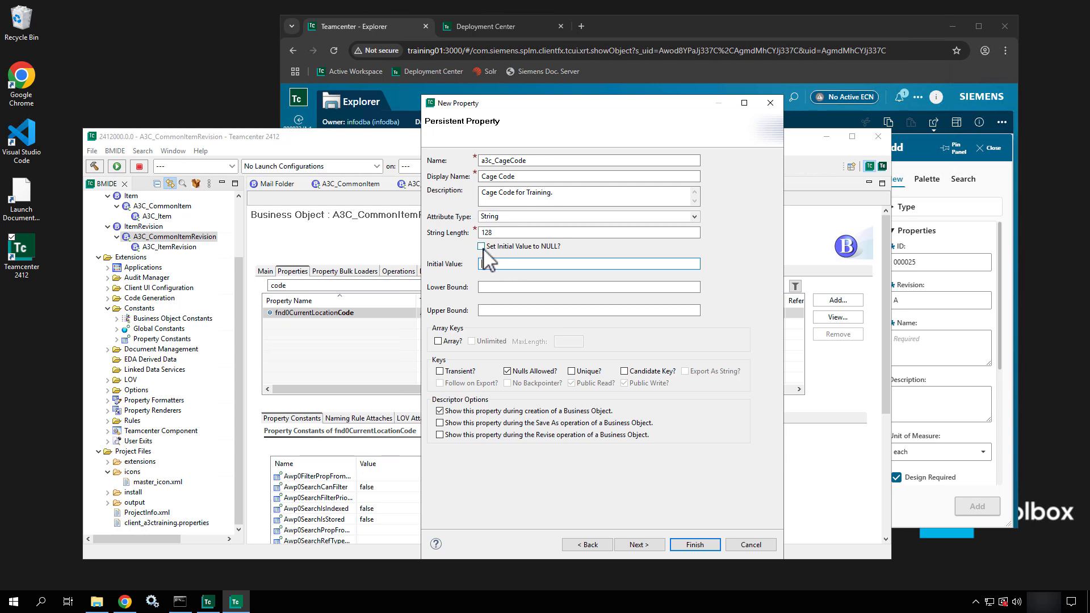
Set the property's initial value to NULL, show it during the Save As operation, and create it without getter or setter operations.
{"action": "left_click", "coordinate": [481, 246]}
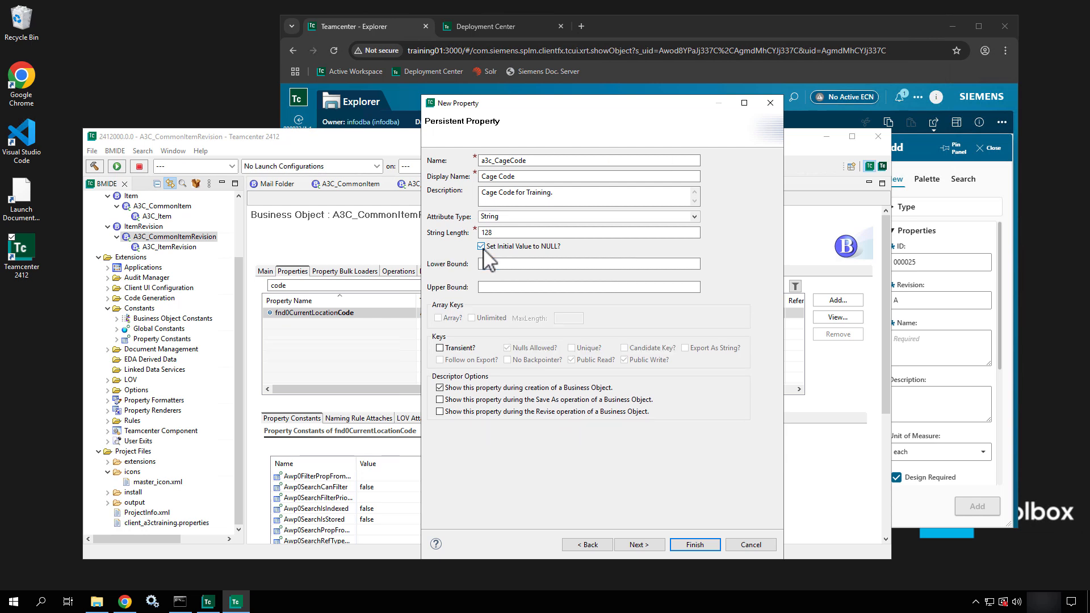
{"action": "left_click", "coordinate": [498, 286]}
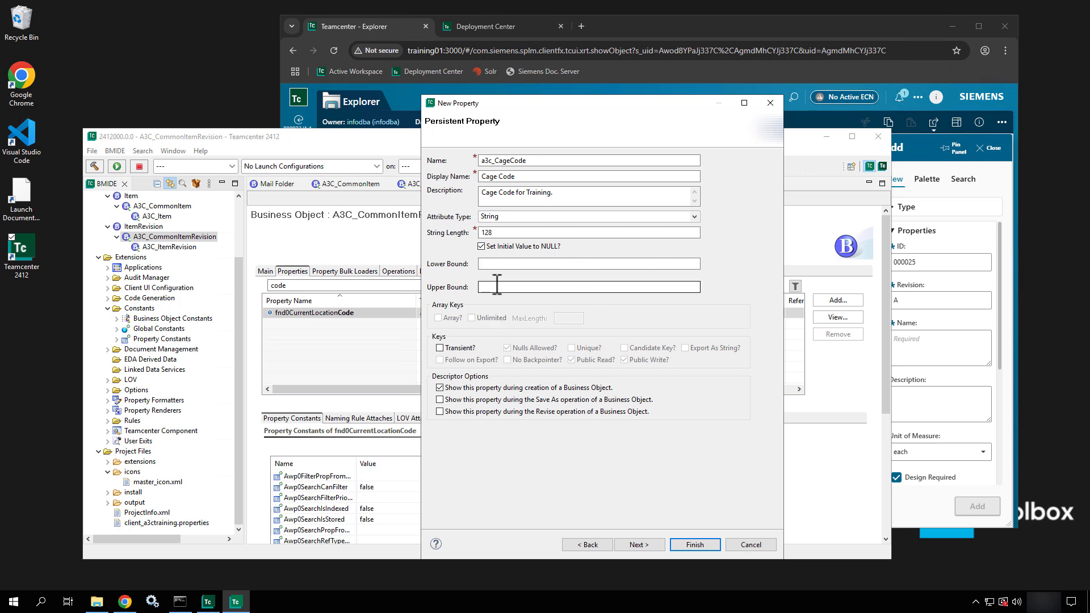
{"action": "left_click", "coordinate": [498, 264]}
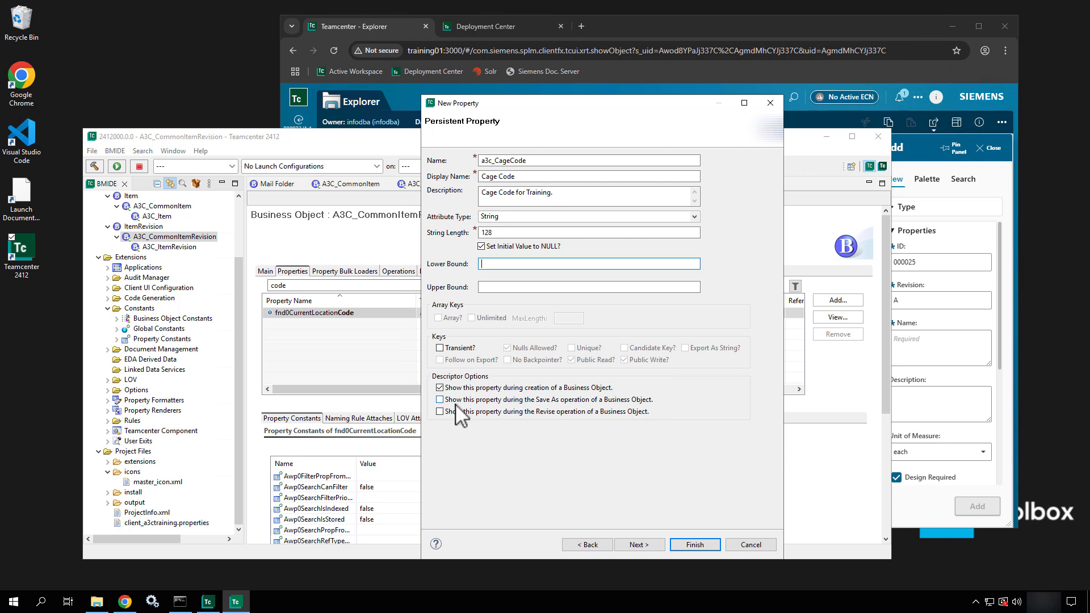
{"action": "left_click", "coordinate": [440, 399]}
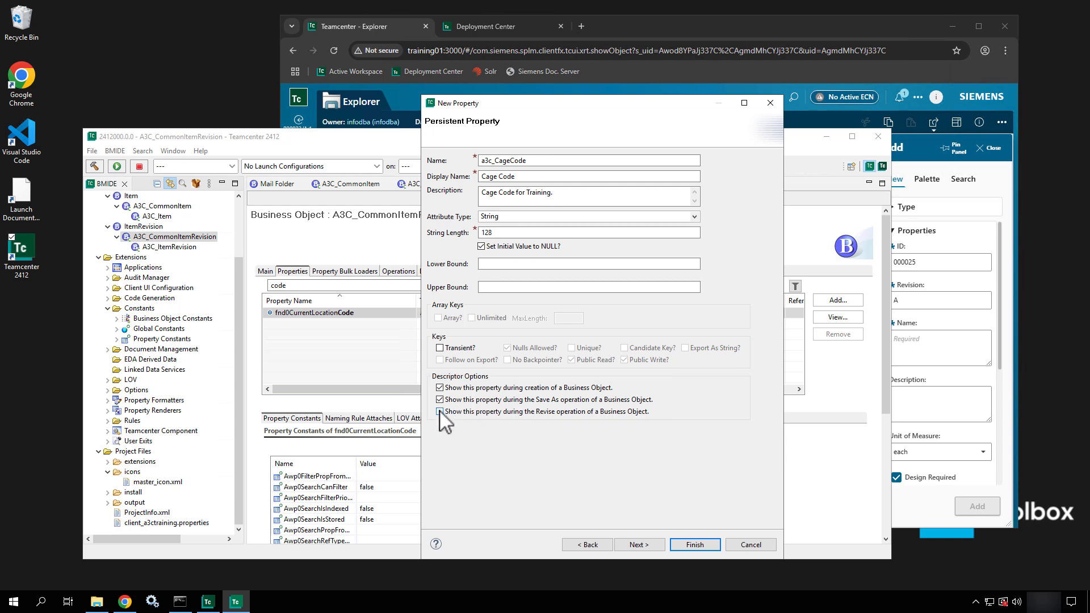
{"action": "left_click", "coordinate": [638, 546]}
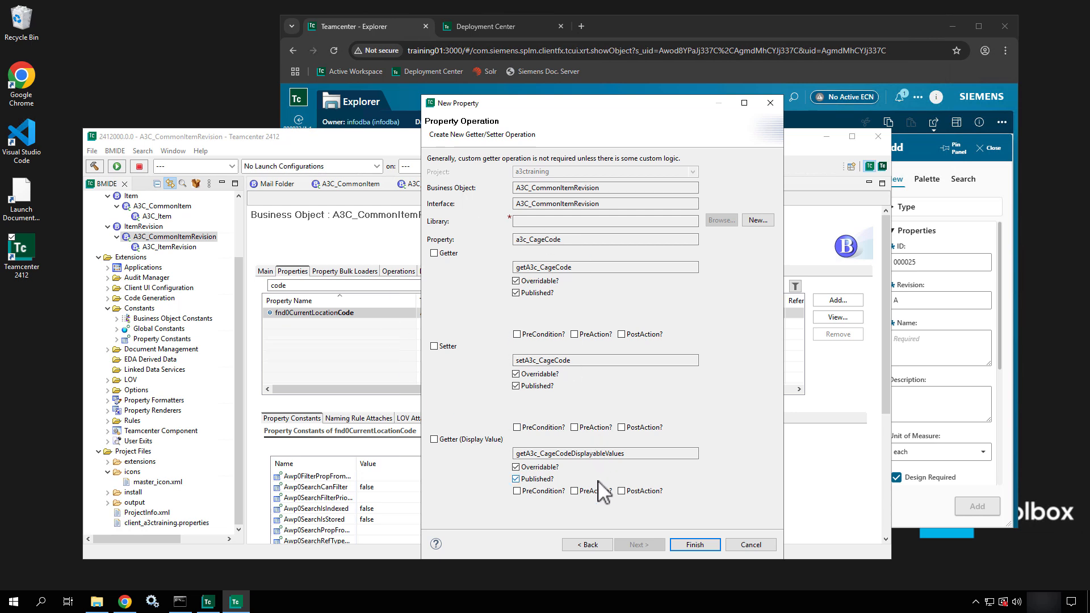
{"action": "left_click", "coordinate": [695, 544]}
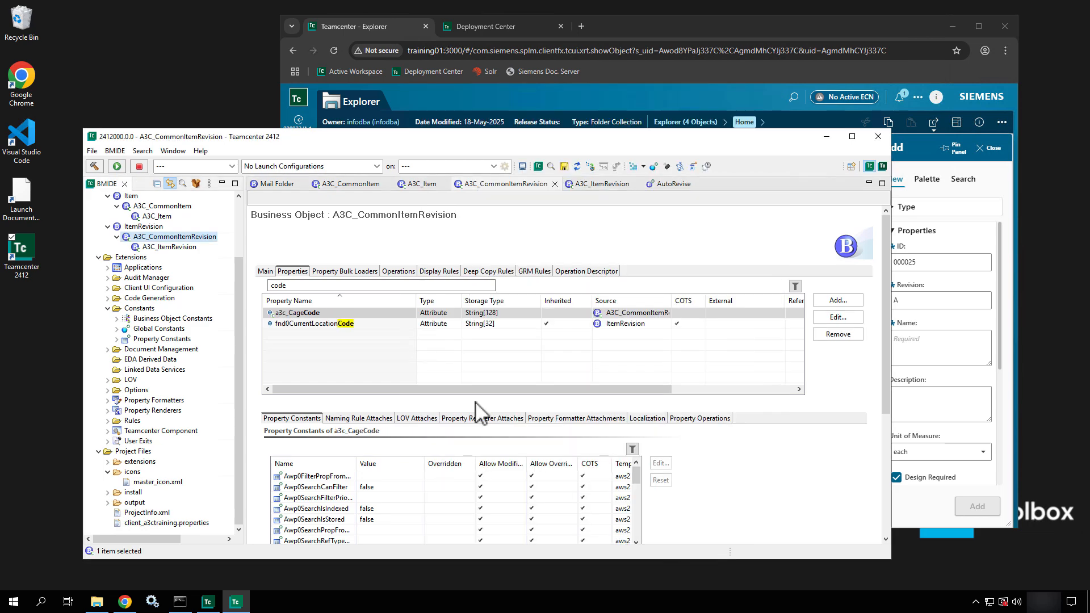
Examine the new a3c_CageCode property on A3C_CommonItemRevision and its inherited entry among the A3C_ItemRevision properties.
{"action": "left_click", "coordinate": [321, 314]}
{"action": "left_click", "coordinate": [312, 314]}
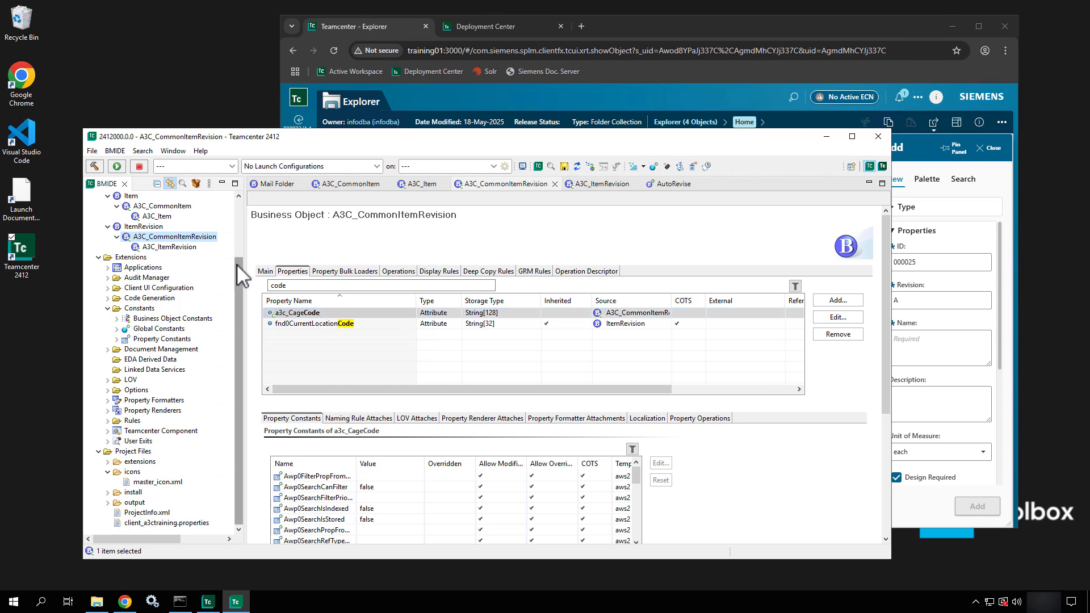
{"action": "double_click", "coordinate": [182, 248]}
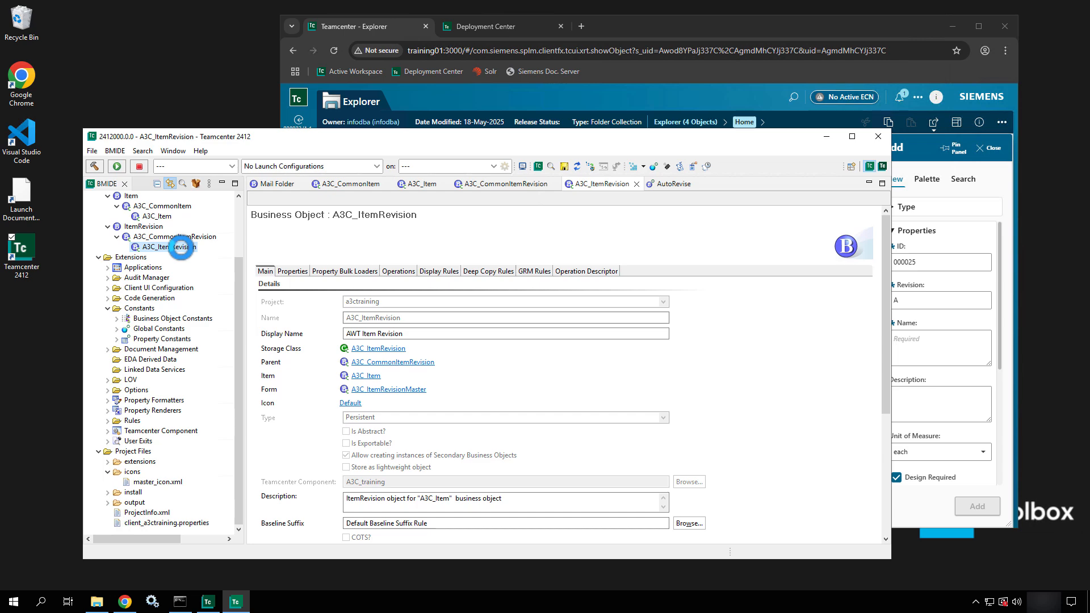
{"action": "left_click", "coordinate": [292, 272]}
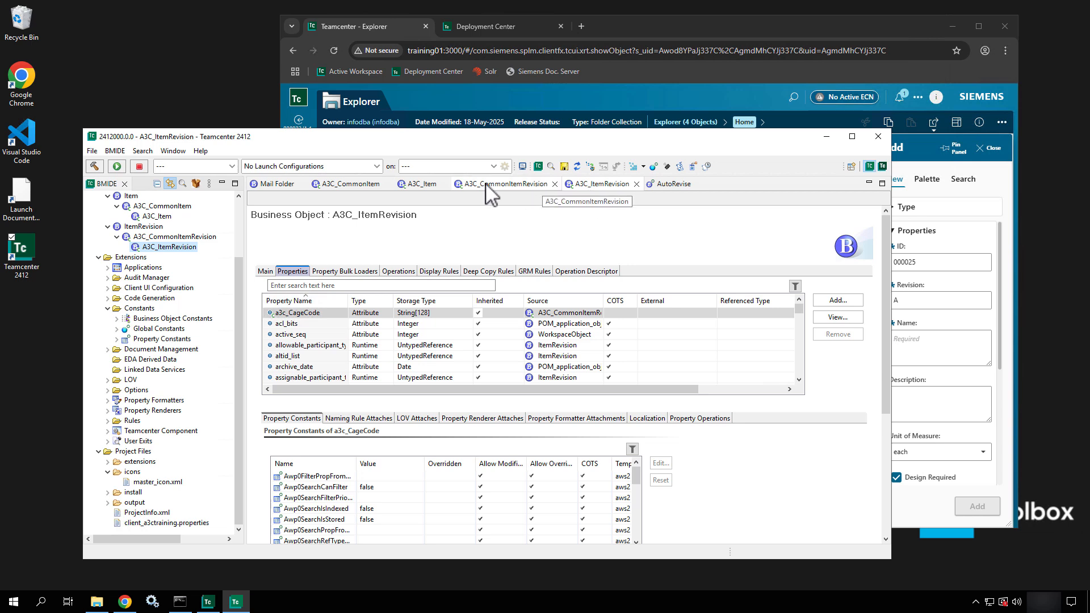
{"action": "left_click", "coordinate": [312, 313]}
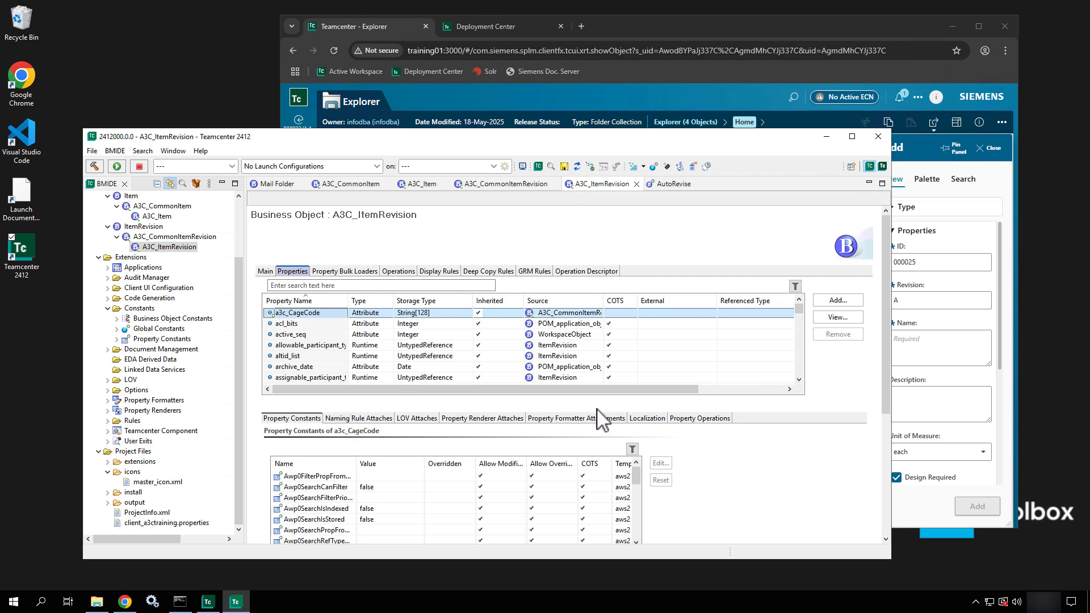
Widen the property constants' Name column and try to set Awp0SearchCanFilter to True for a3c_CageCode on A3C_ItemRevision.
{"action": "left_click_drag", "start_coordinate": [886, 287], "coordinate": [895, 377]}
{"action": "left_click_drag", "start_coordinate": [356, 310], "coordinate": [447, 308]}
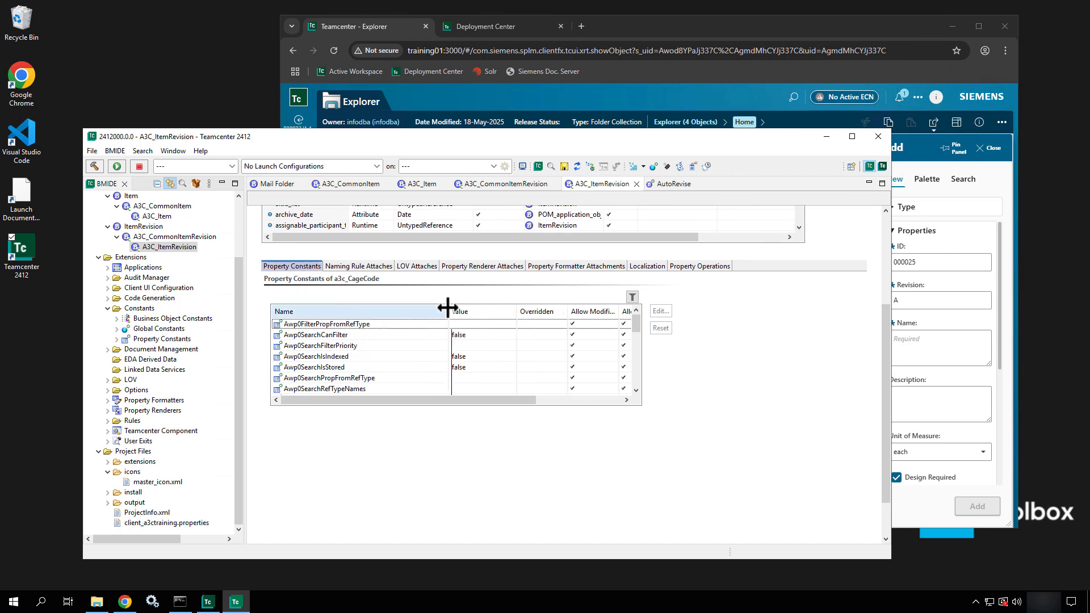
{"action": "left_click", "coordinate": [340, 337]}
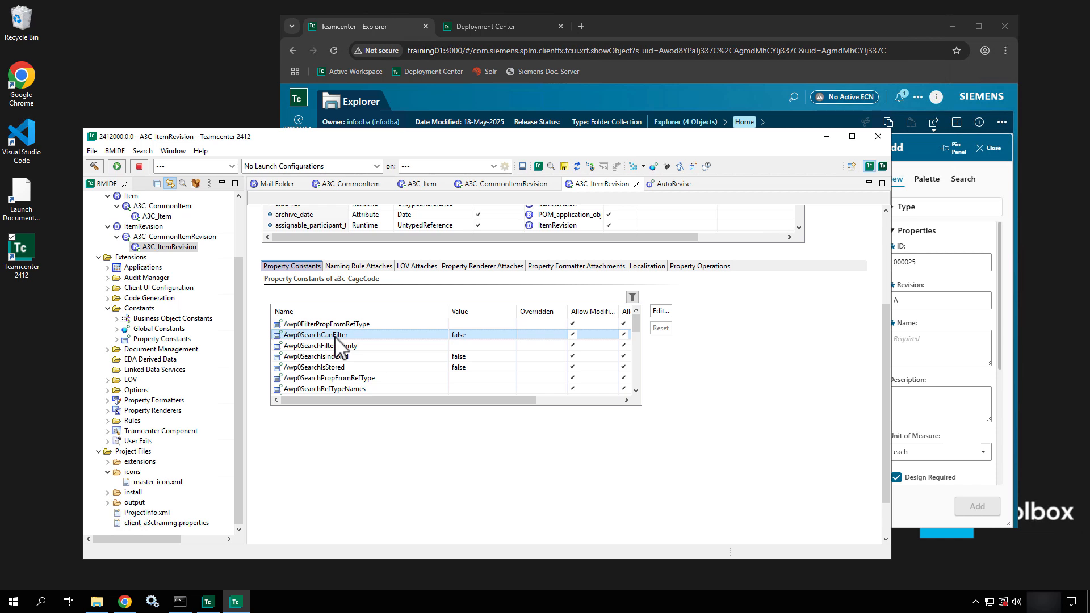
{"action": "double_click", "coordinate": [336, 336]}
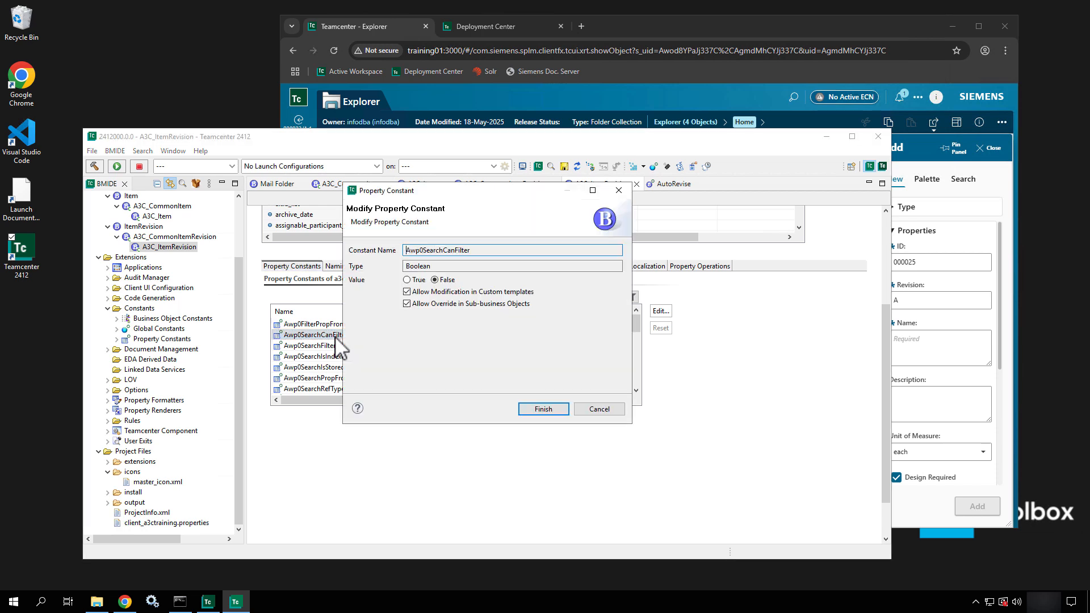
{"action": "left_click", "coordinate": [407, 280]}
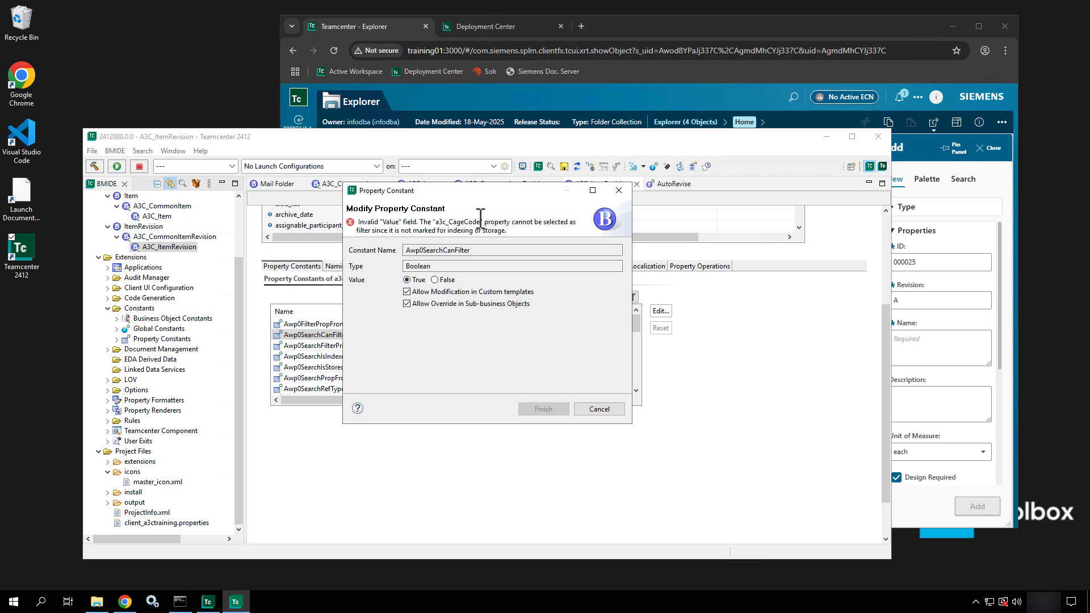
{"action": "left_click_drag", "start_coordinate": [480, 222], "coordinate": [589, 231]}
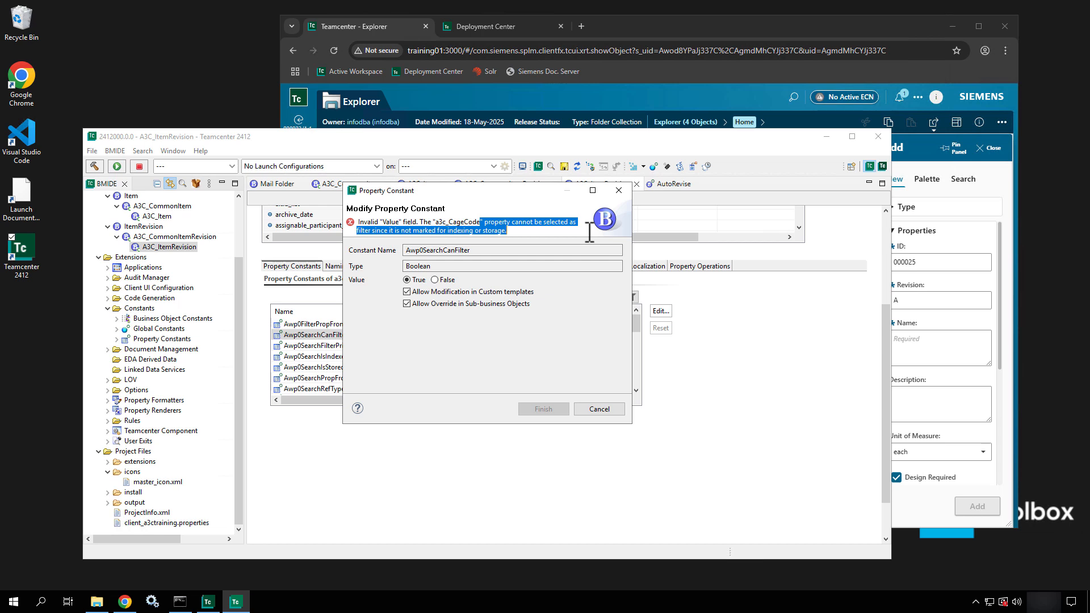
{"action": "left_click", "coordinate": [368, 230]}
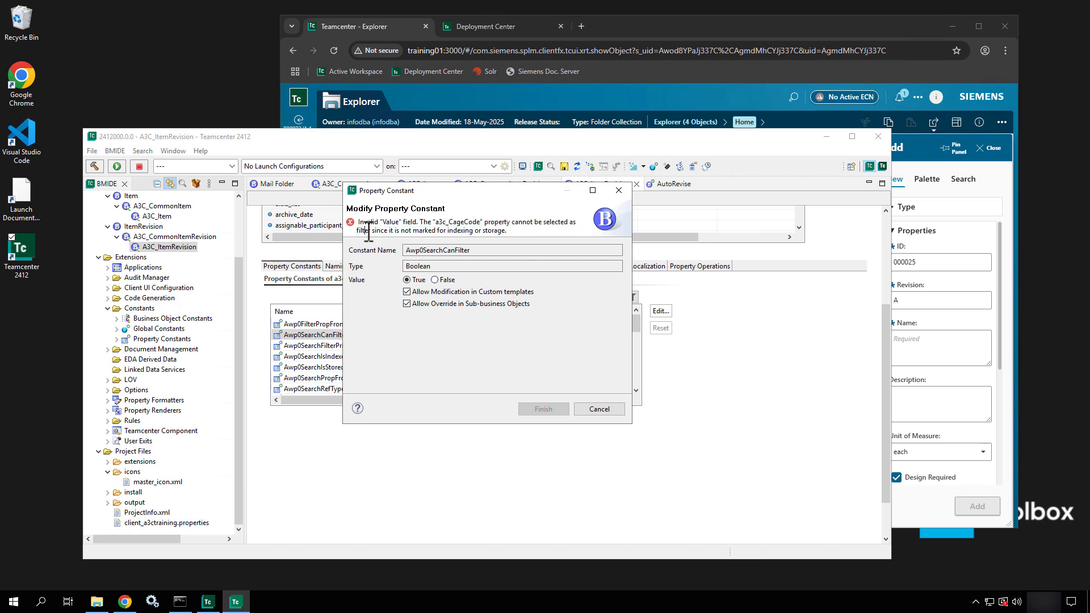
{"action": "left_click_drag", "start_coordinate": [368, 230], "coordinate": [520, 241]}
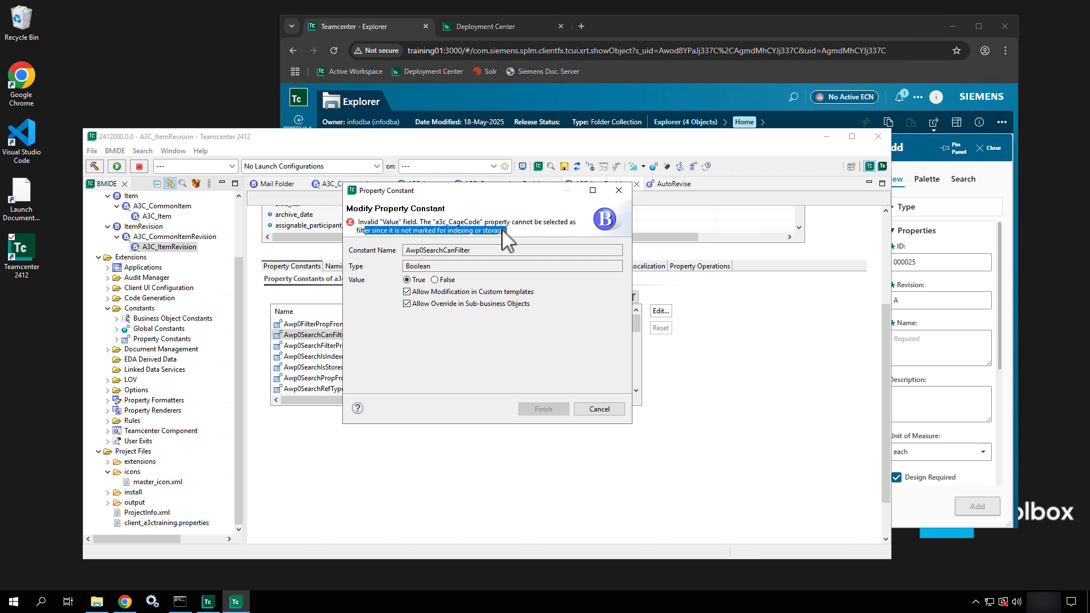
{"action": "left_click_drag", "start_coordinate": [501, 189], "coordinate": [579, 298]}
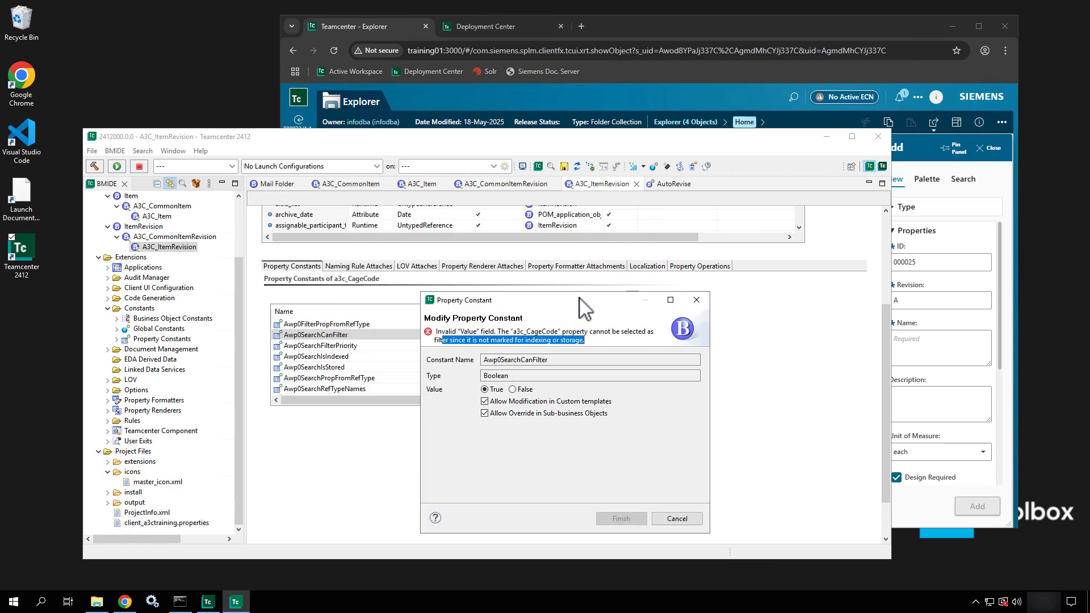
Switch to Teamcenter Active Workspace in the browser and rerun the recent global search Name:*Test*.
{"action": "left_click", "coordinate": [1003, 193]}
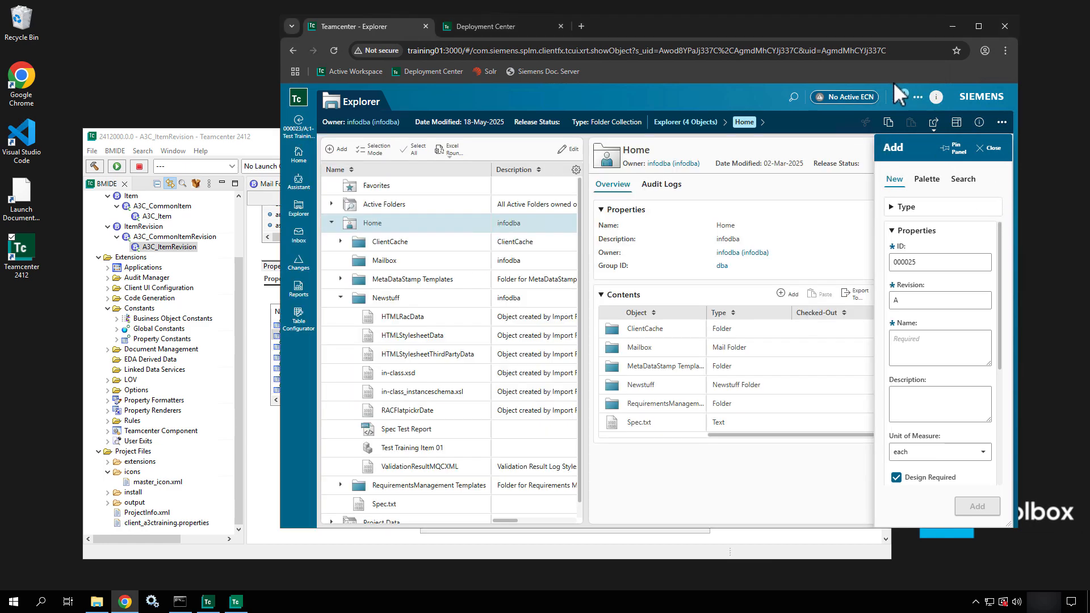
{"action": "left_click", "coordinate": [790, 96]}
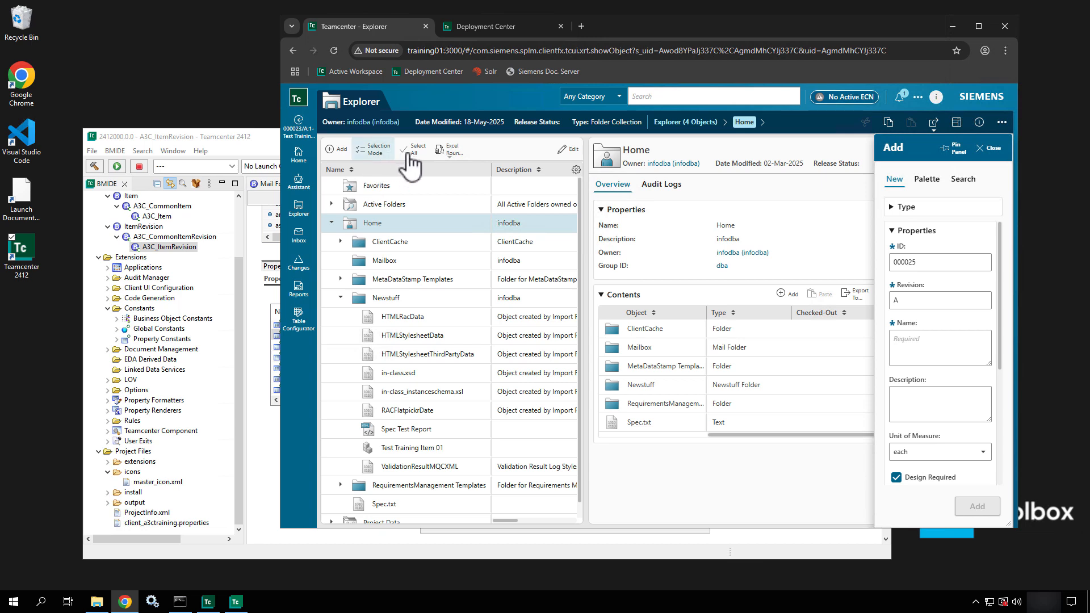
{"action": "left_click", "coordinate": [725, 96]}
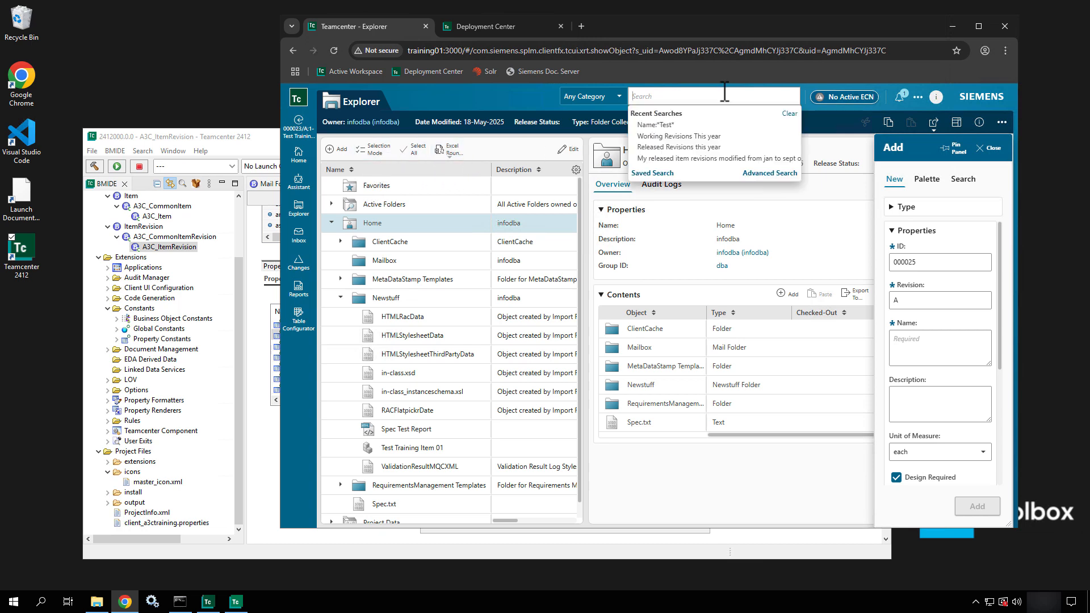
{"action": "left_click", "coordinate": [656, 125]}
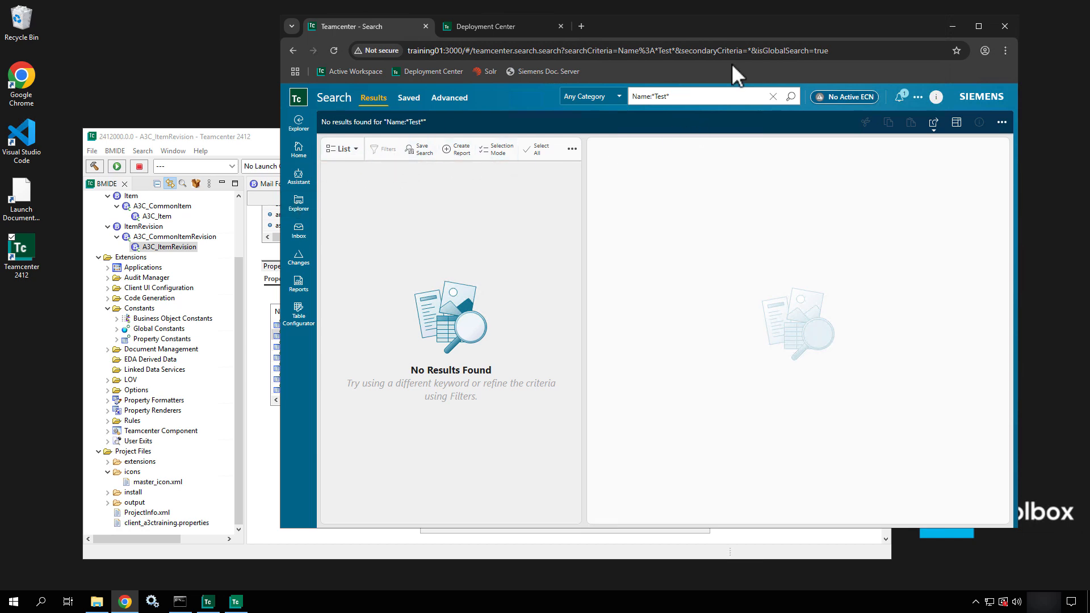
{"action": "left_click", "coordinate": [790, 96]}
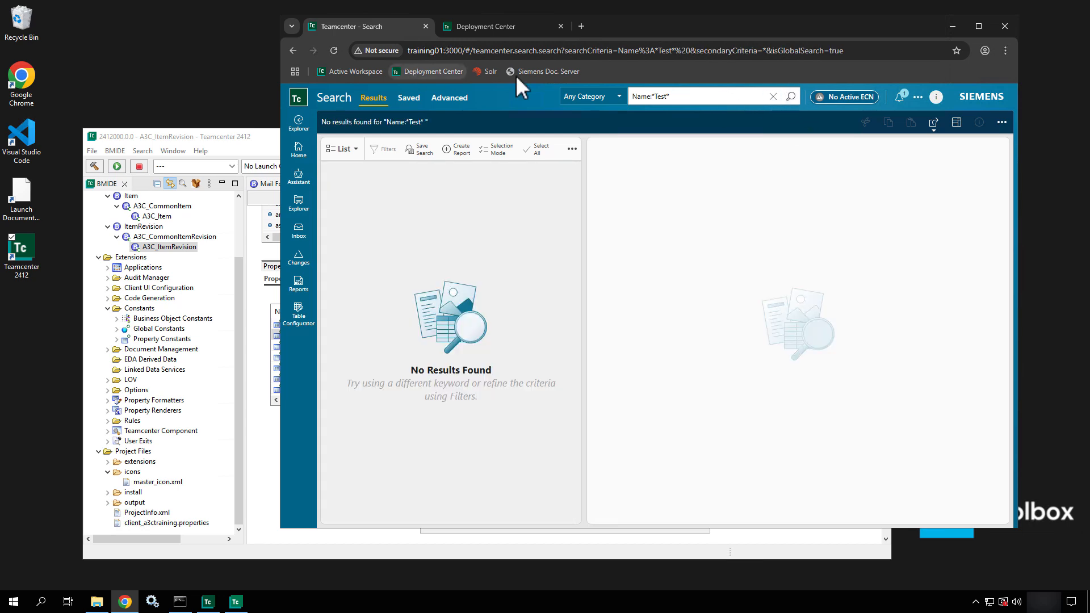
Search for all objects with the wildcard *, narrow the browser window, and filter the results to the PDF type.
{"action": "left_click", "coordinate": [670, 97]}
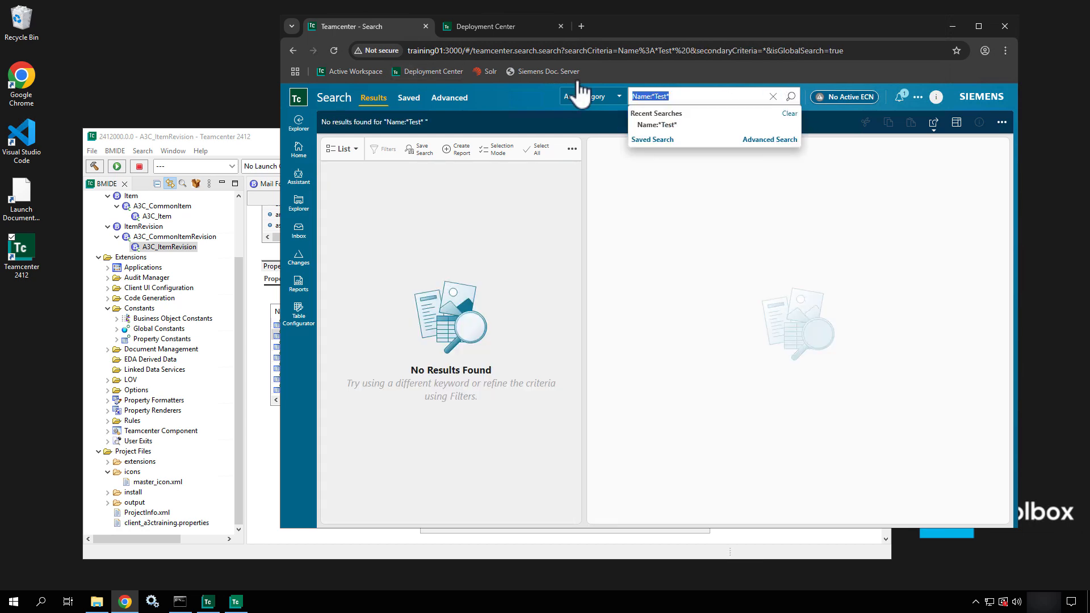
{"action": "type", "text": "*"}
{"action": "key", "text": "Return"}
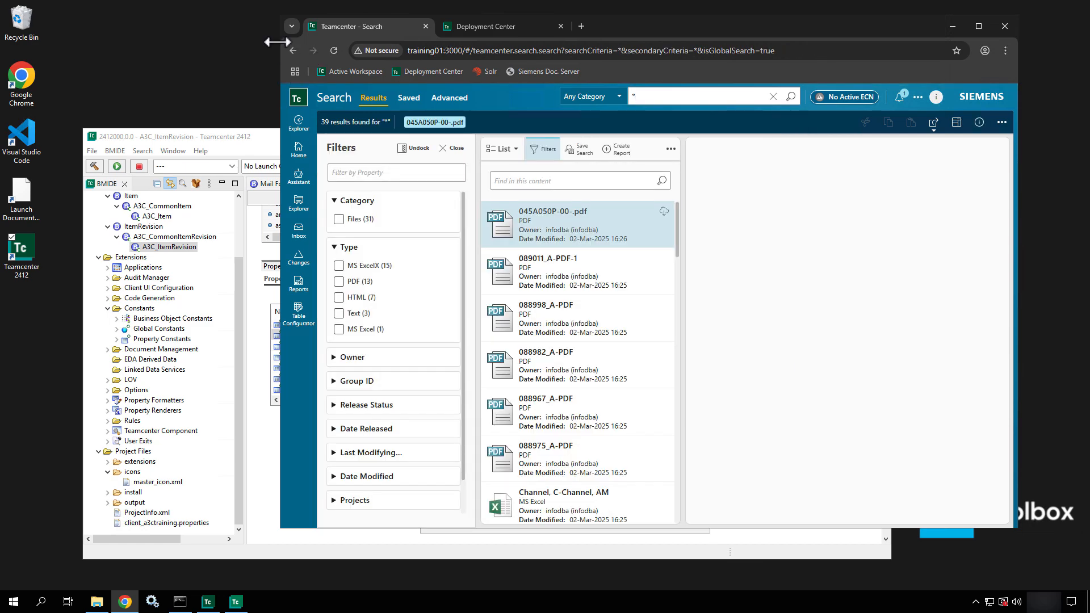
{"action": "left_click_drag", "start_coordinate": [280, 41], "coordinate": [459, 108]}
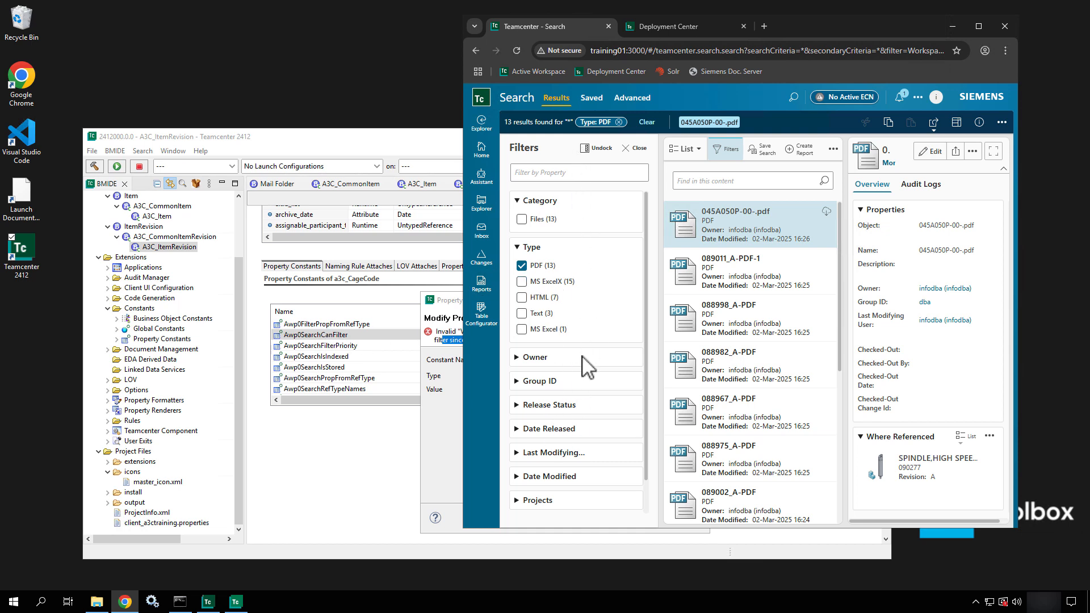
Return to Business Modeler IDE, cancel the Awp0SearchCanFilter edit, and set Awp0SearchIsIndexed to True for a3c_CageCode on A3C_ItemRevision.
{"action": "left_click", "coordinate": [328, 358]}
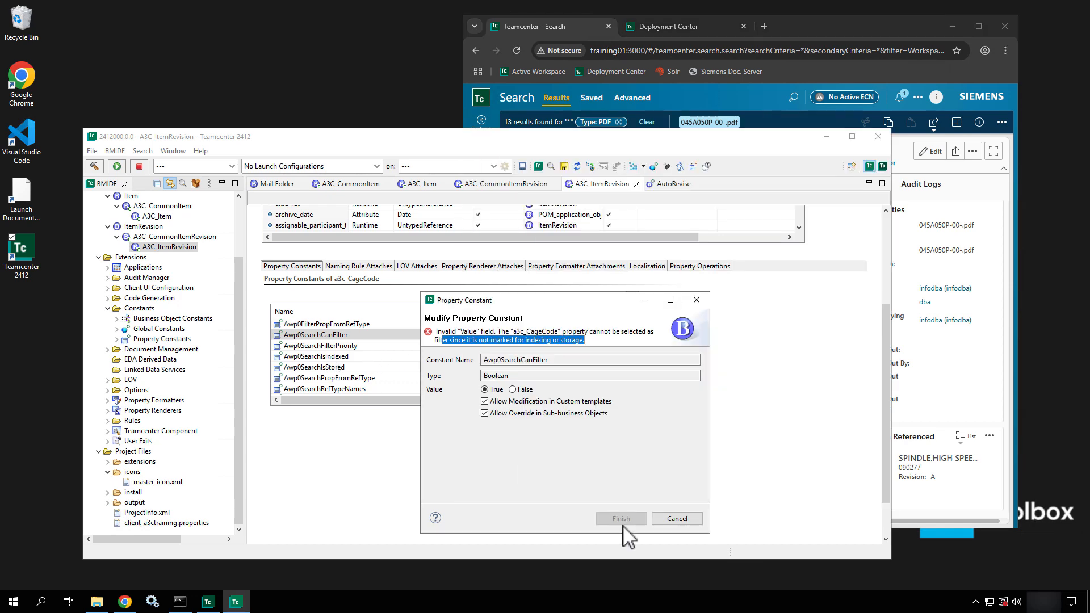
{"action": "left_click", "coordinate": [676, 519]}
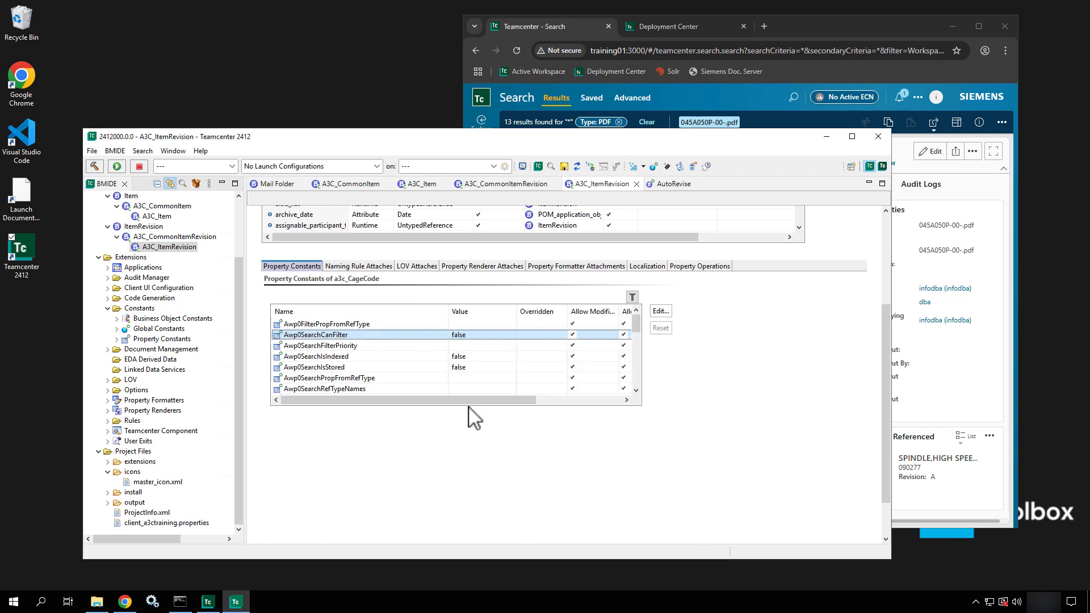
{"action": "left_click", "coordinate": [357, 357]}
{"action": "double_click", "coordinate": [358, 358]}
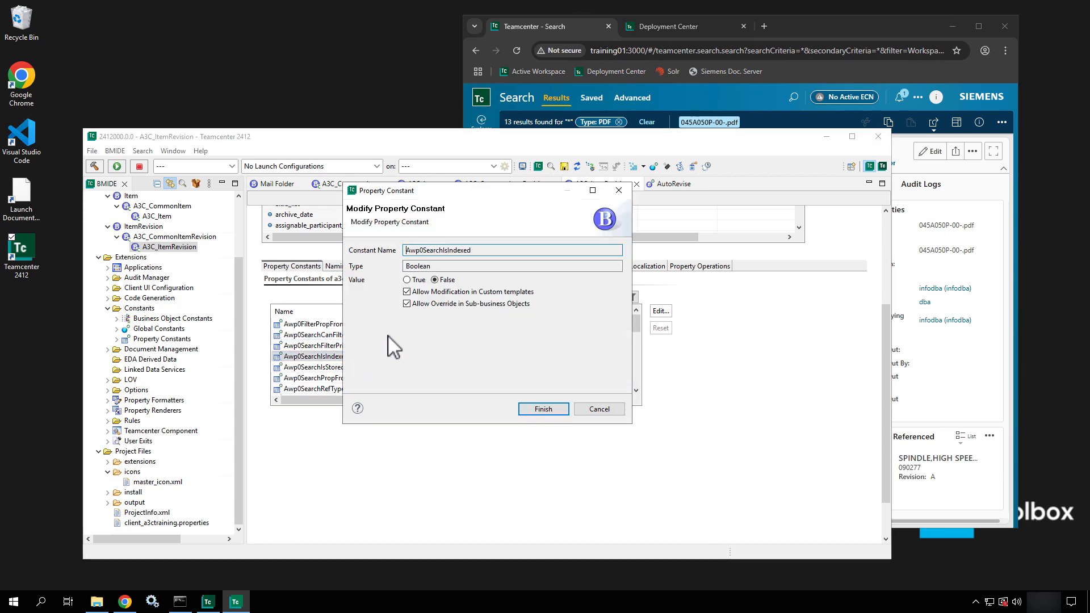
{"action": "left_click", "coordinate": [407, 281]}
{"action": "left_click", "coordinate": [412, 292]}
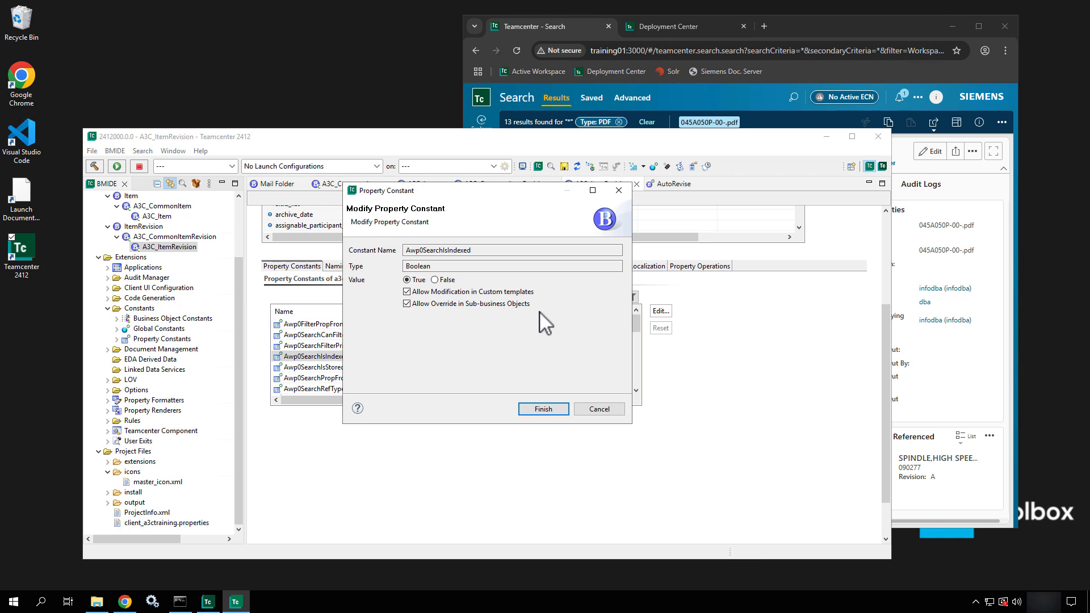
{"action": "left_click", "coordinate": [544, 410]}
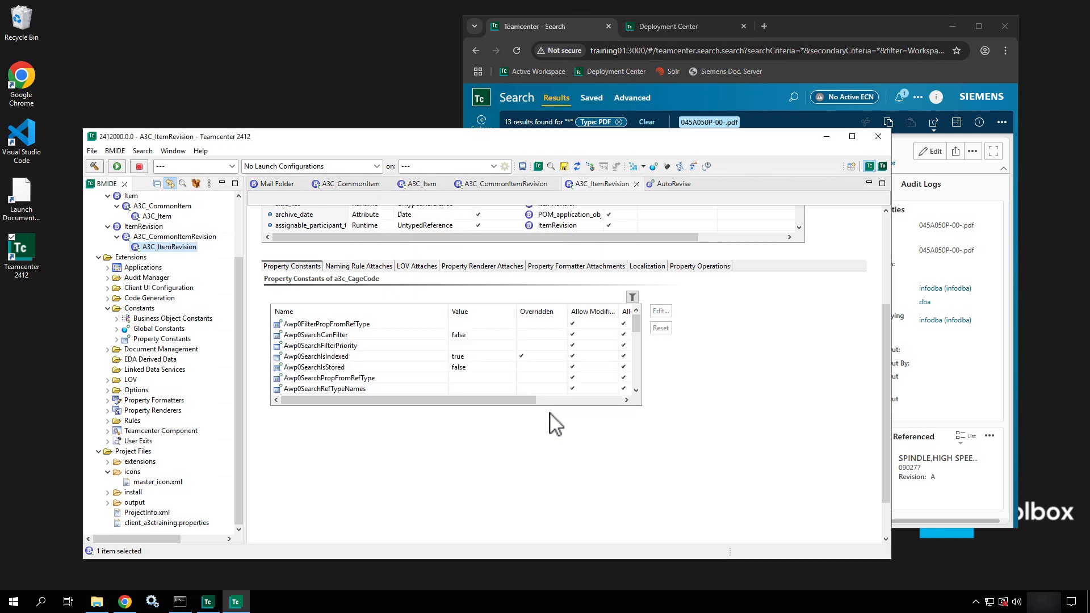
Set the Awp0SearchCanFilter property constant to True for a3c_CageCode on A3C_ItemRevision.
{"action": "double_click", "coordinate": [456, 336]}
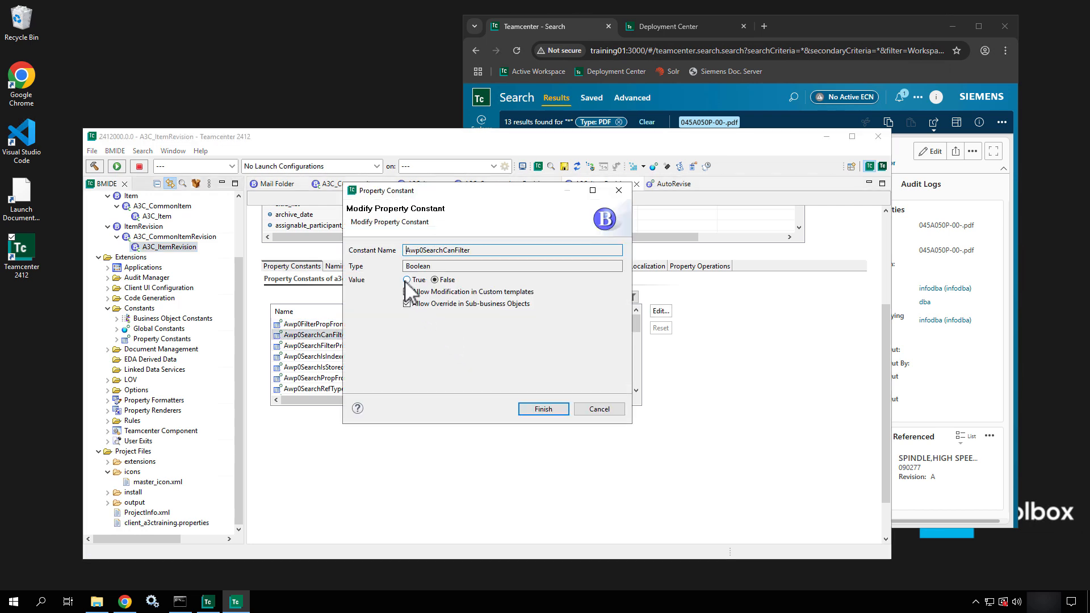
{"action": "left_click", "coordinate": [407, 280]}
{"action": "left_click", "coordinate": [544, 409]}
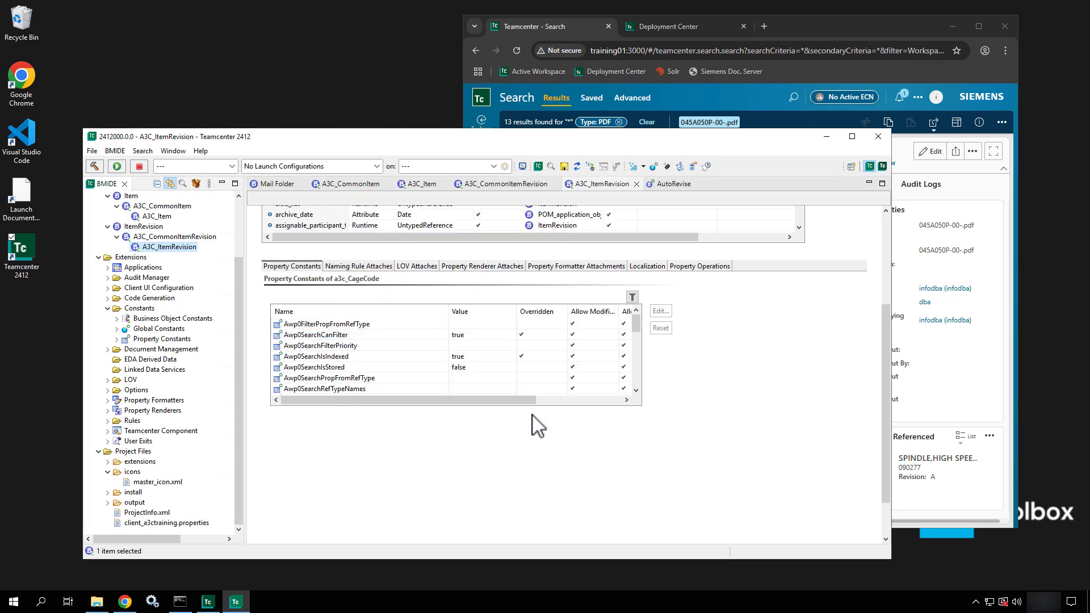
Examine the remaining property constants of a3c_CageCode, including InitialValue and Required.
{"action": "scroll", "coordinate": [414, 375], "scroll_direction": "down", "scroll_amount": 2}
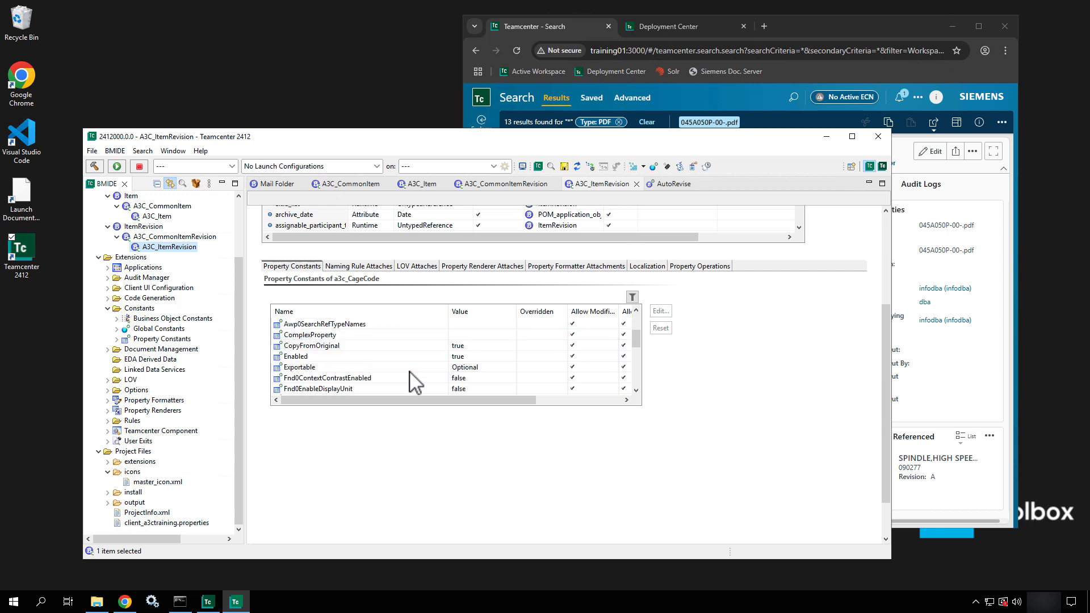
{"action": "scroll", "coordinate": [416, 382], "scroll_direction": "down", "scroll_amount": 3}
{"action": "scroll", "coordinate": [415, 382], "scroll_direction": "down", "scroll_amount": 2}
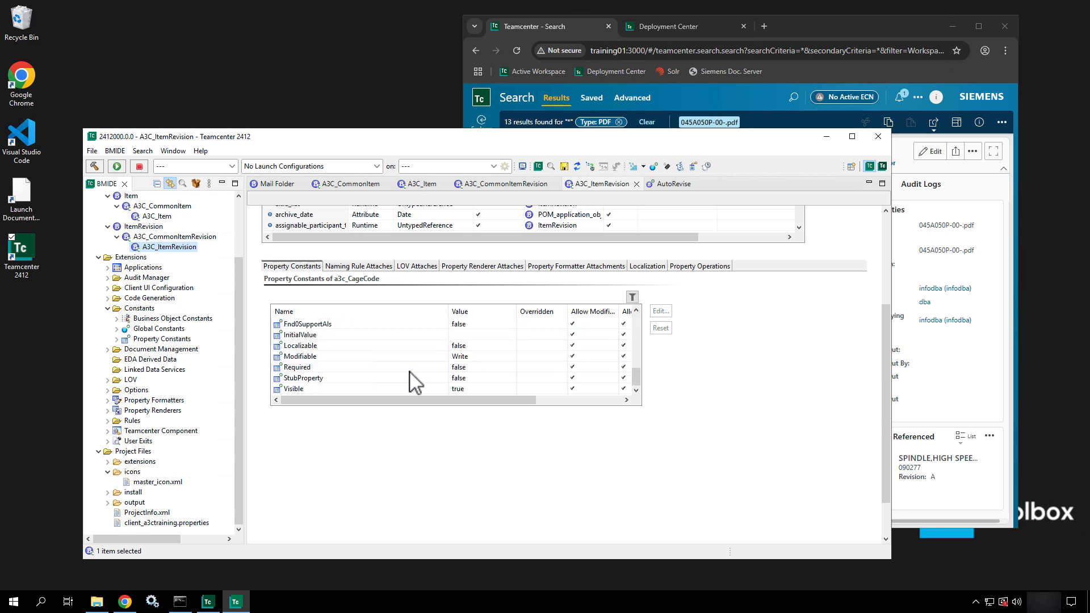
{"action": "left_click", "coordinate": [328, 336]}
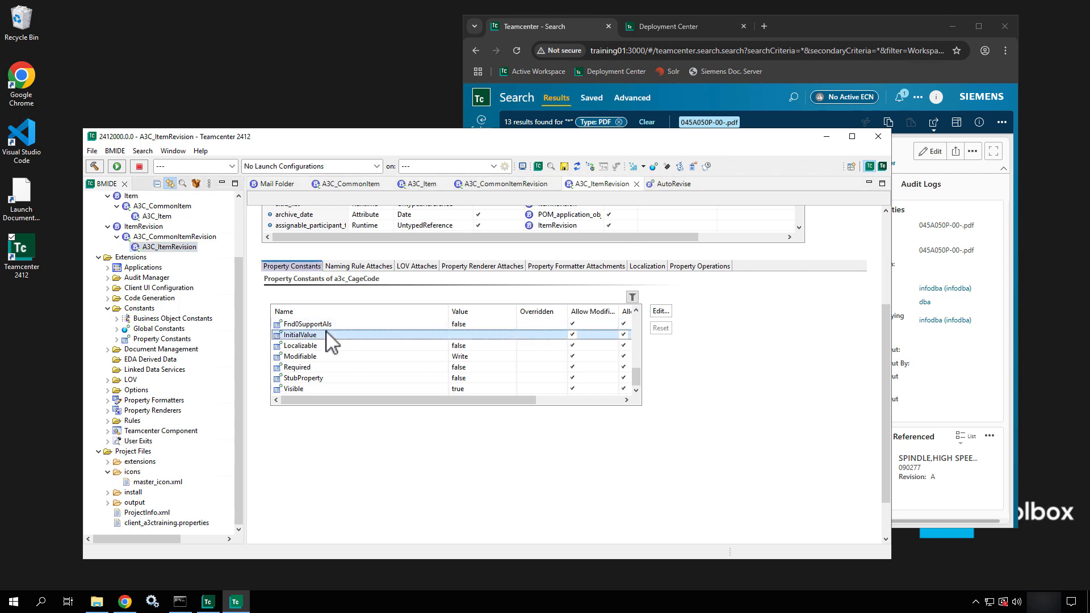
{"action": "left_click", "coordinate": [335, 368]}
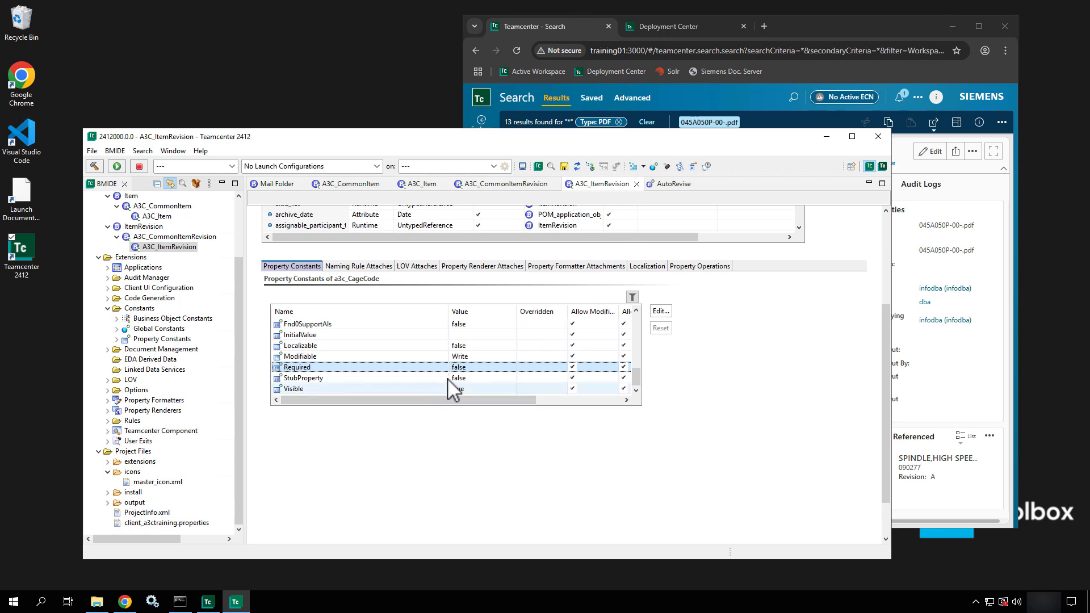
{"action": "scroll", "coordinate": [449, 380], "scroll_direction": "up", "scroll_amount": 10}
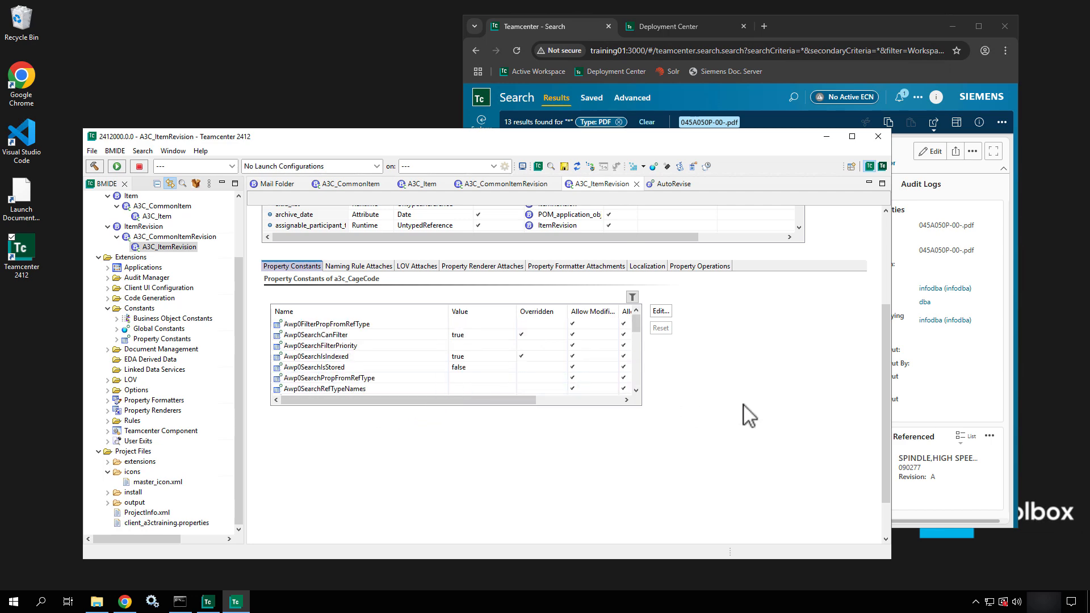
{"action": "scroll", "coordinate": [772, 410], "scroll_direction": "up", "scroll_amount": 5}
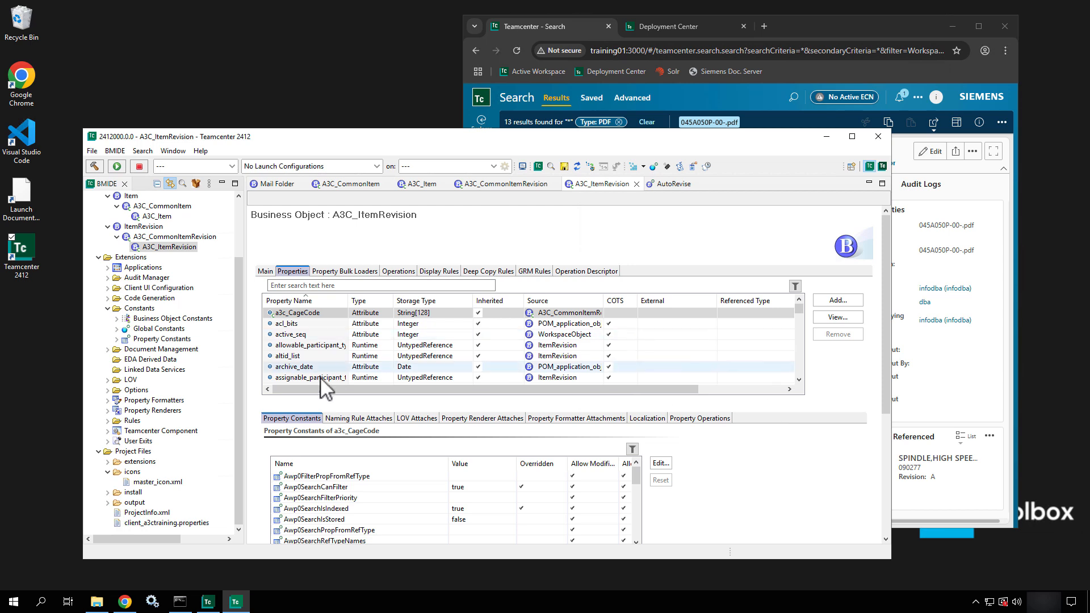
Review the naming rule, LOV, renderer and formatter attachments, localization and property operations of a3c_CageCode.
{"action": "left_click", "coordinate": [353, 419]}
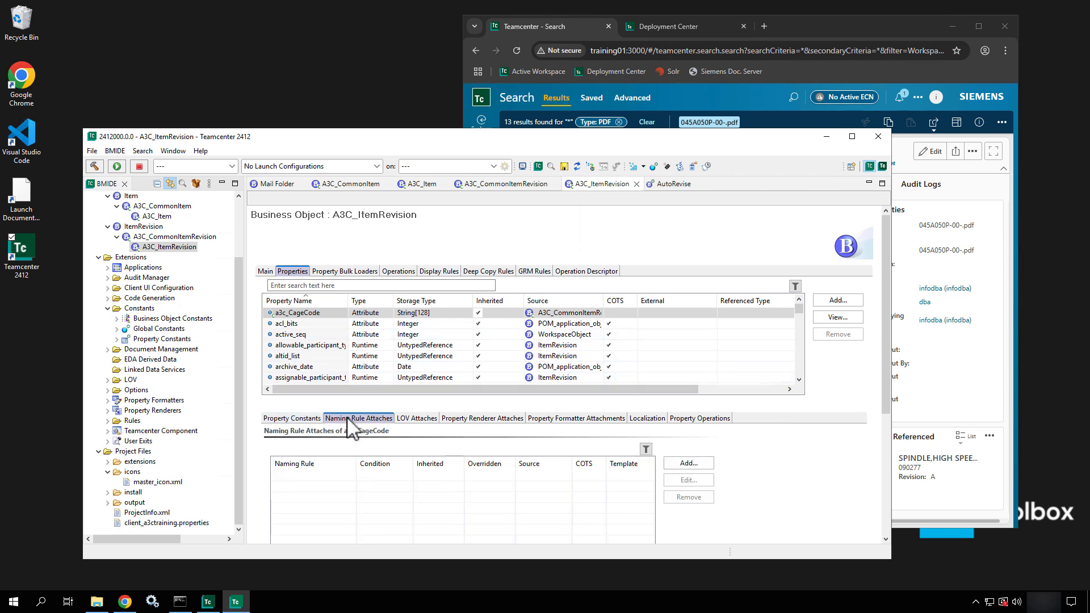
{"action": "left_click", "coordinate": [422, 420]}
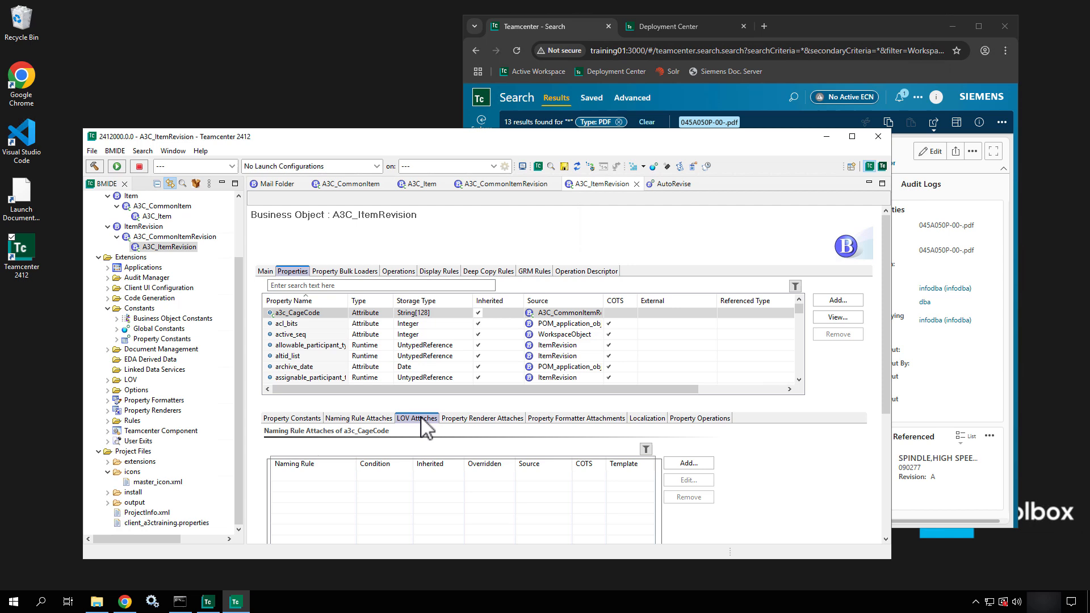
{"action": "left_click", "coordinate": [487, 418]}
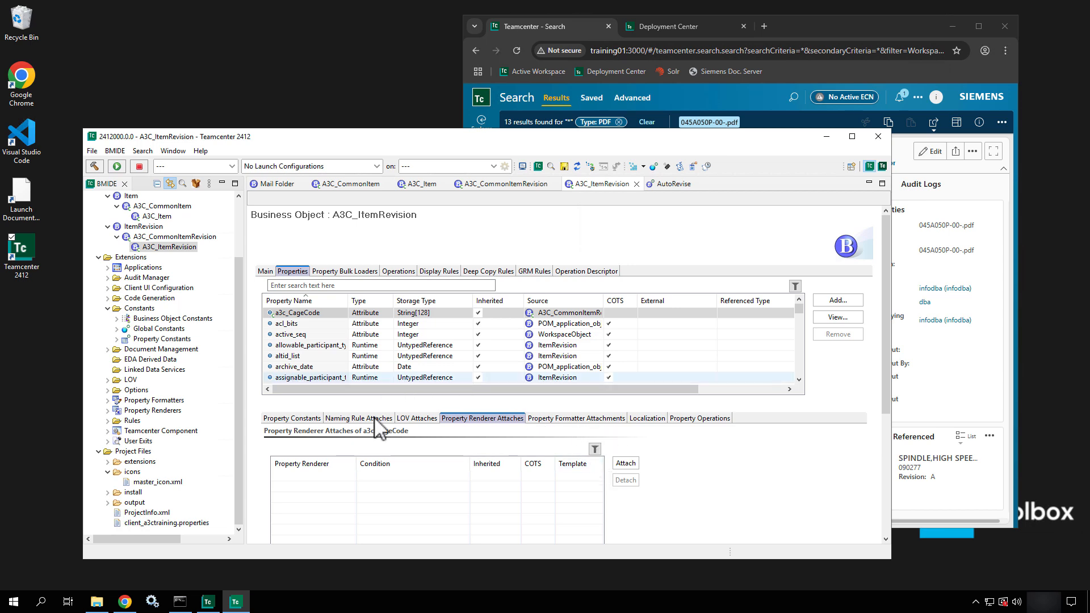
{"action": "left_click", "coordinate": [568, 419]}
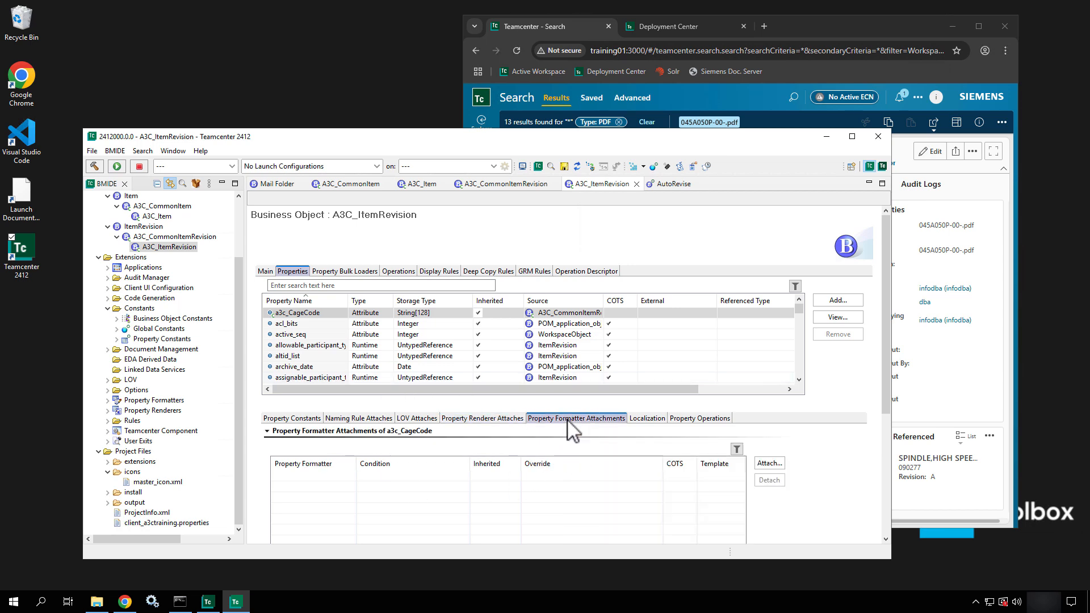
{"action": "left_click", "coordinate": [662, 420]}
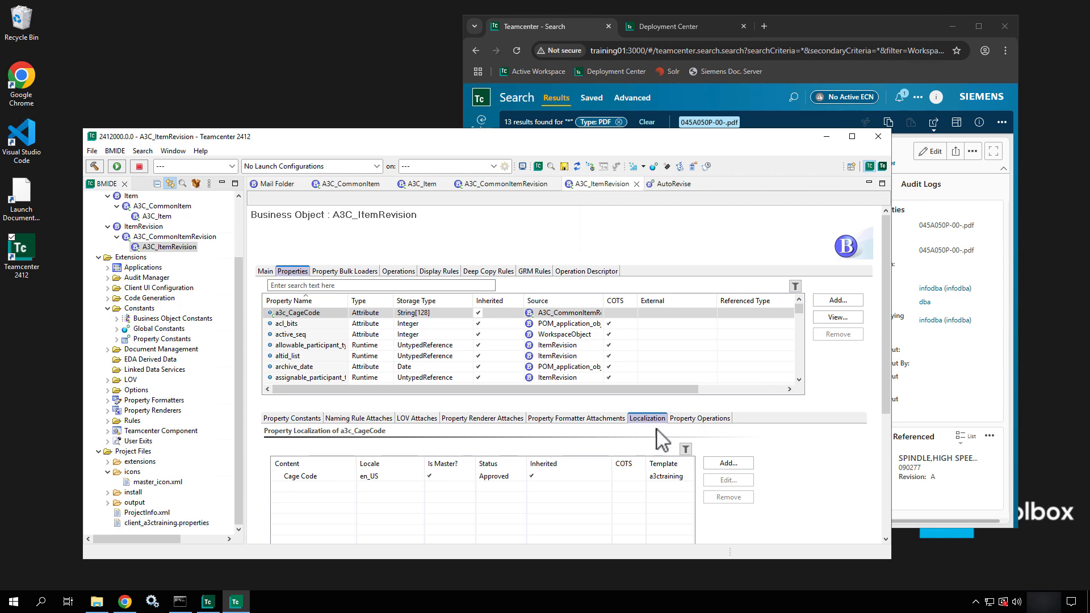
{"action": "left_click", "coordinate": [694, 419]}
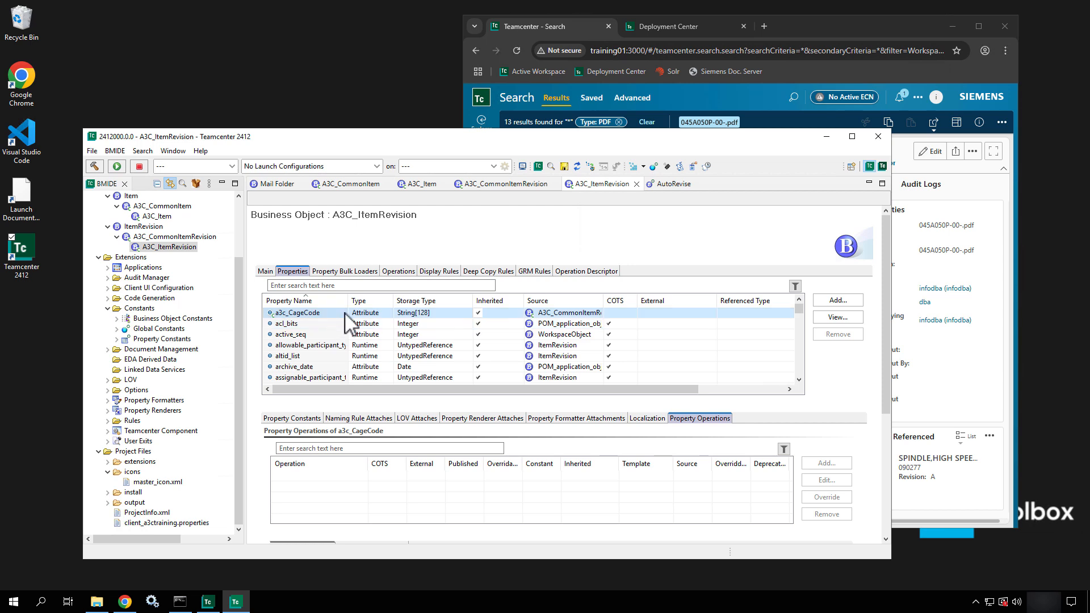
{"action": "left_click", "coordinate": [302, 421]}
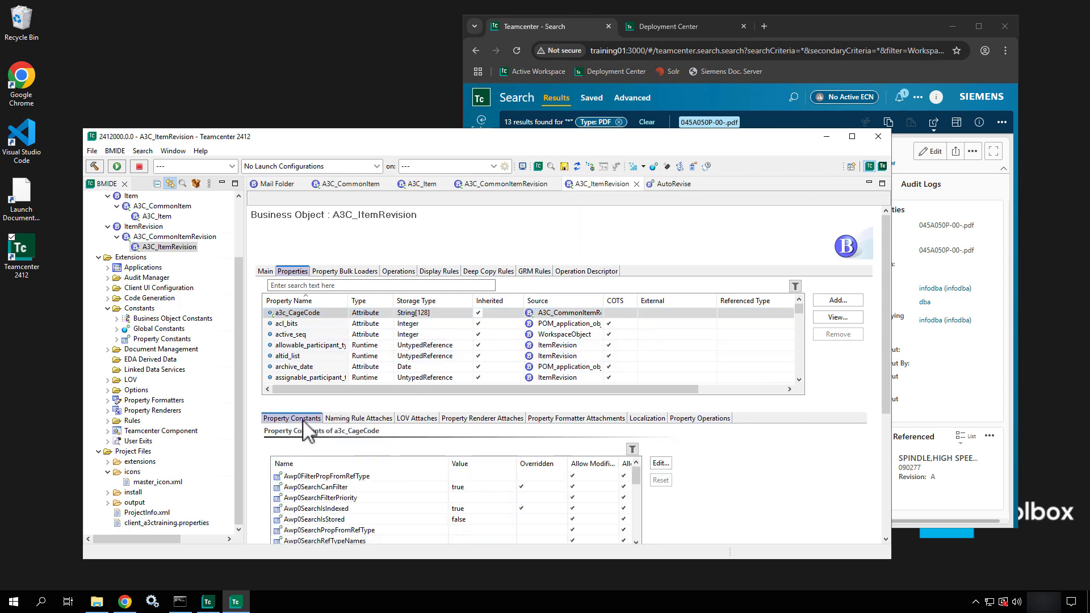
Review A3C_ItemRevision's bulk loaders, operations, display, deep copy and GRM rules, and operation descriptor, ending on its properties.
{"action": "left_click", "coordinate": [345, 272]}
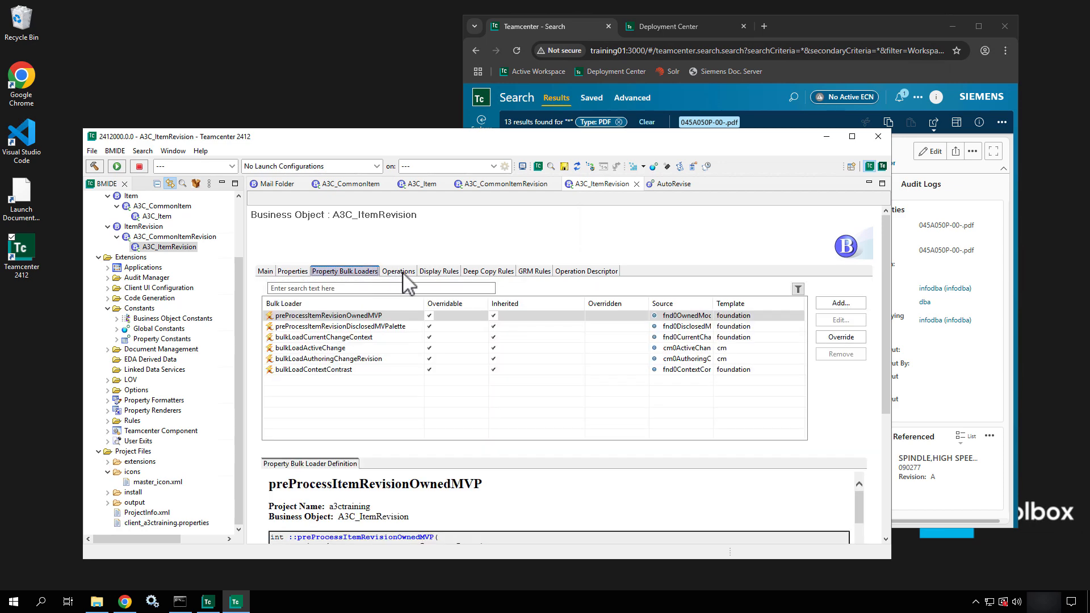
{"action": "left_click", "coordinate": [401, 272]}
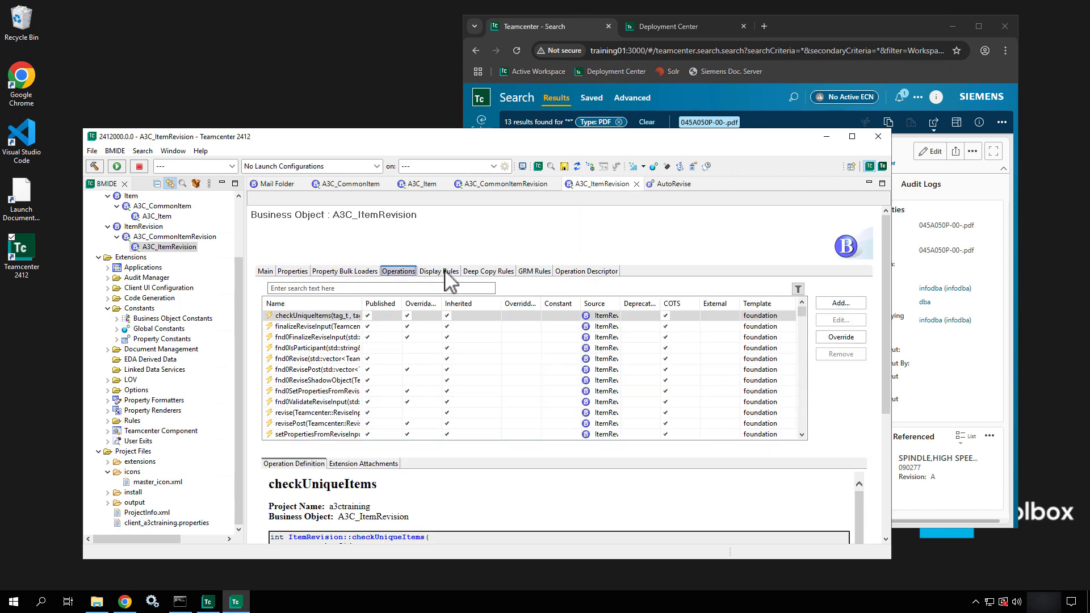
{"action": "left_click", "coordinate": [445, 272]}
{"action": "left_click", "coordinate": [487, 272]}
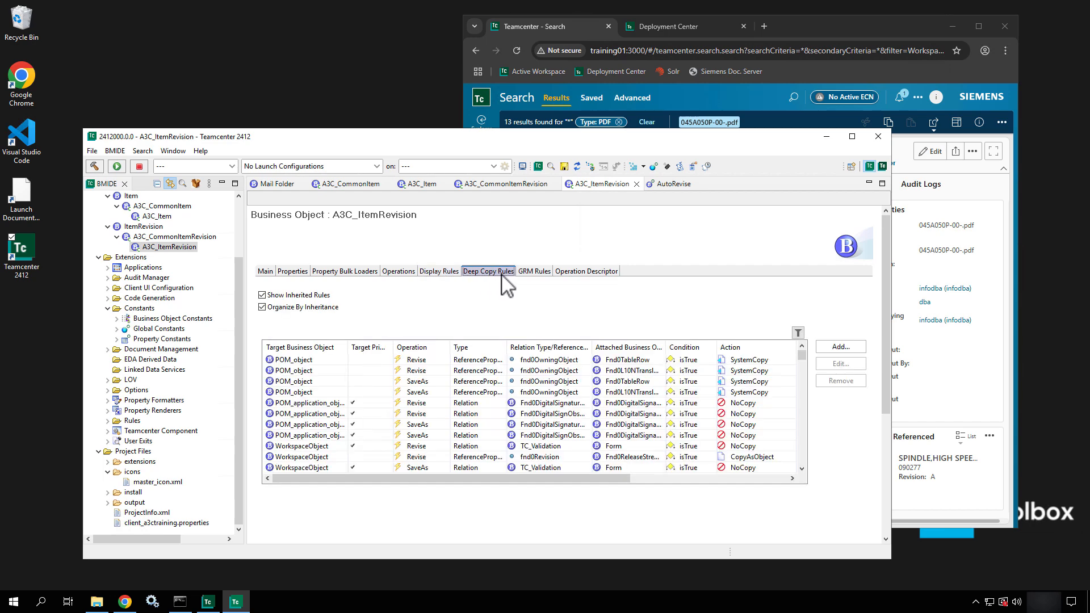
{"action": "left_click", "coordinate": [568, 272]}
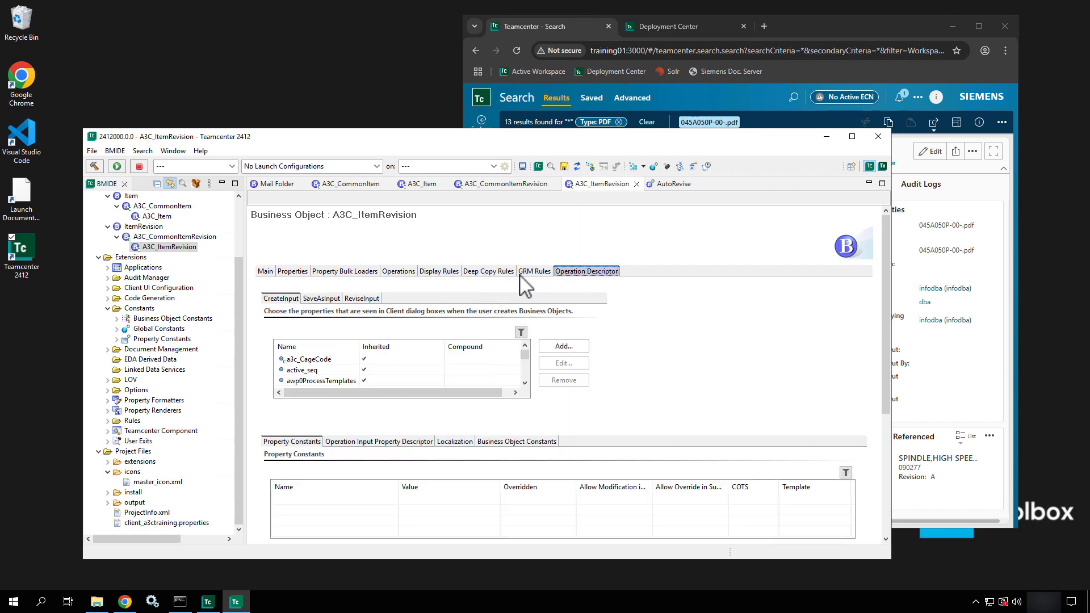
{"action": "left_click", "coordinate": [534, 271]}
{"action": "left_click", "coordinate": [292, 271]}
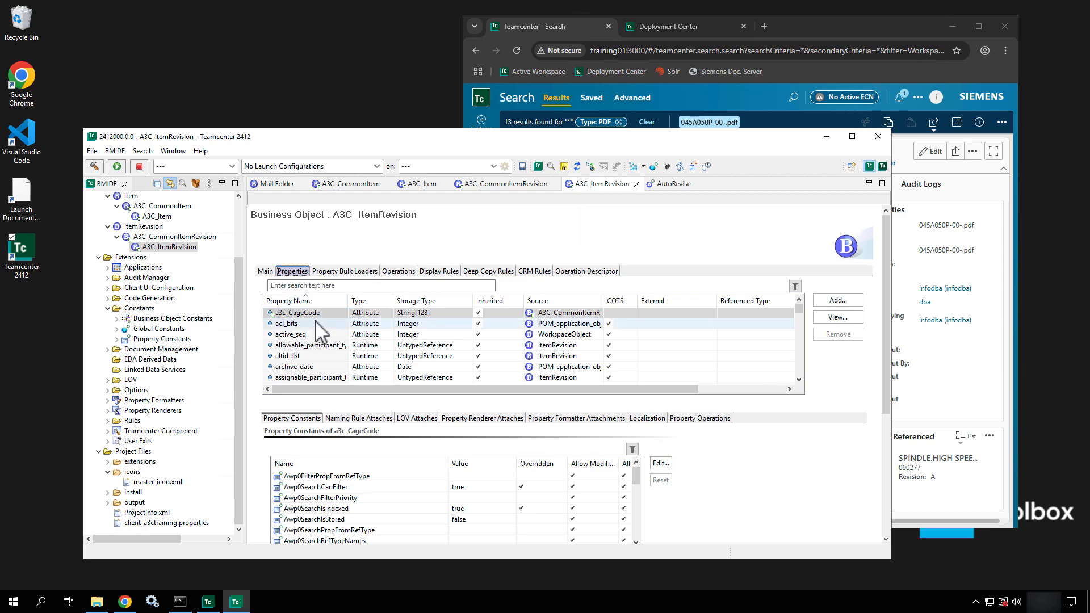
Collapse the business objects and extensions branches, open default.xml from the project's extensions folder and examine its XML content.
{"action": "scroll", "coordinate": [179, 276], "scroll_direction": "up", "scroll_amount": 3}
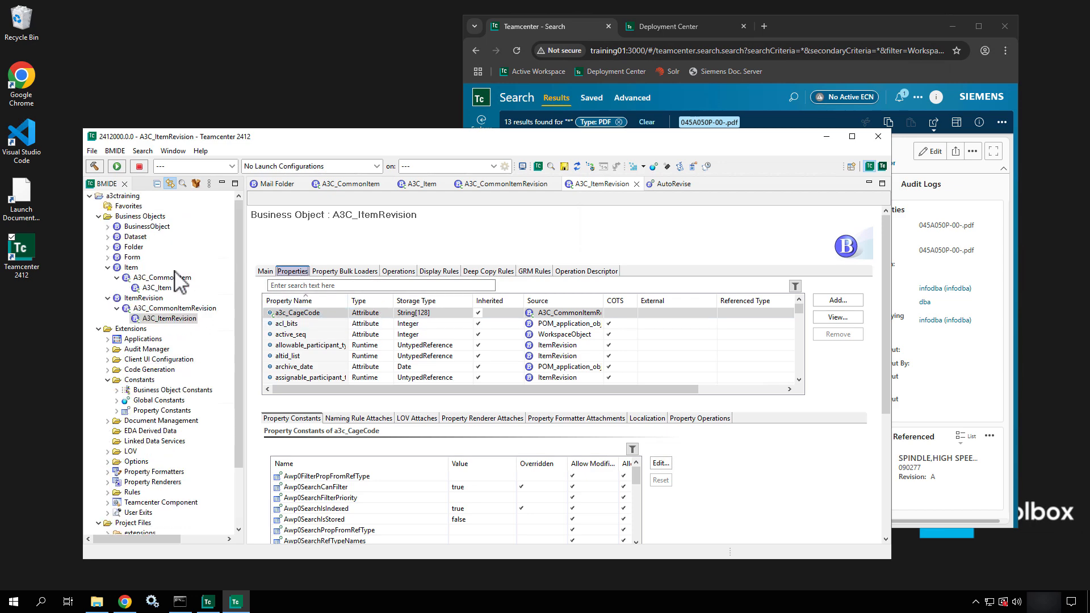
{"action": "left_click", "coordinate": [98, 216]}
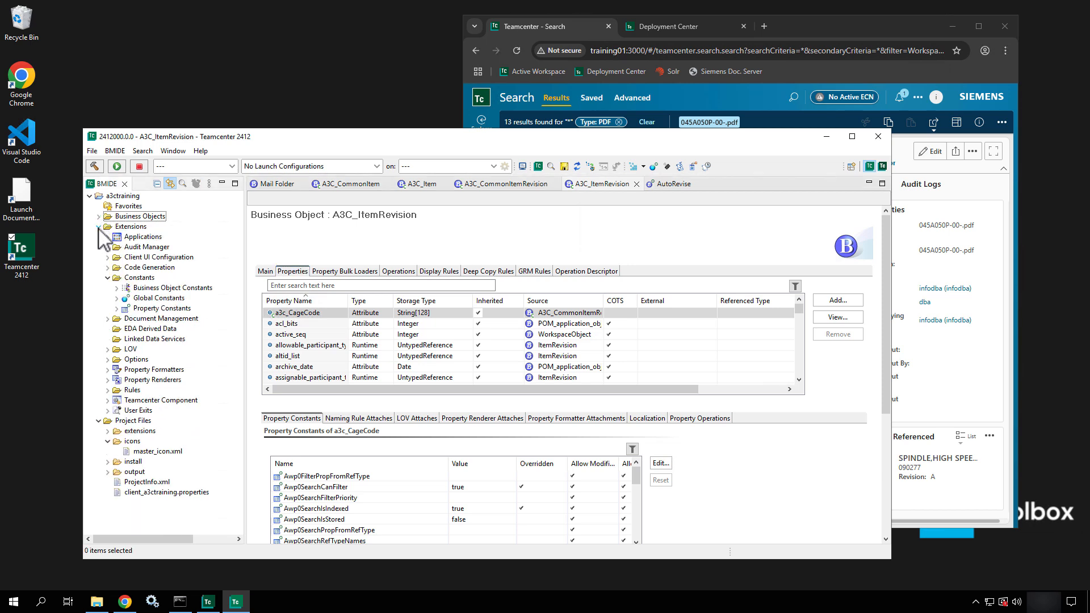
{"action": "left_click", "coordinate": [99, 227]}
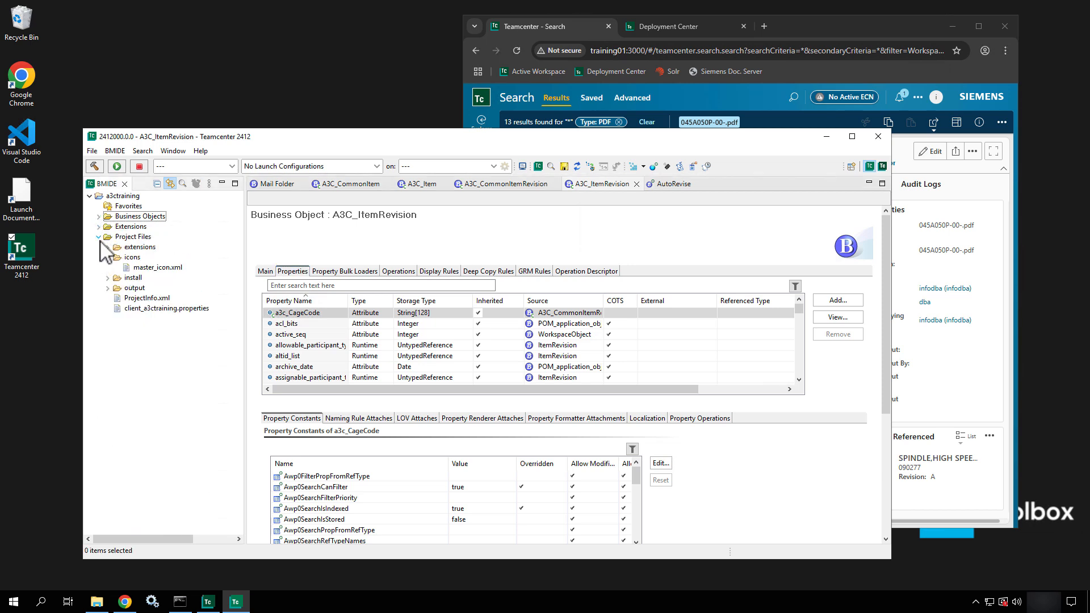
{"action": "left_click", "coordinate": [129, 248]}
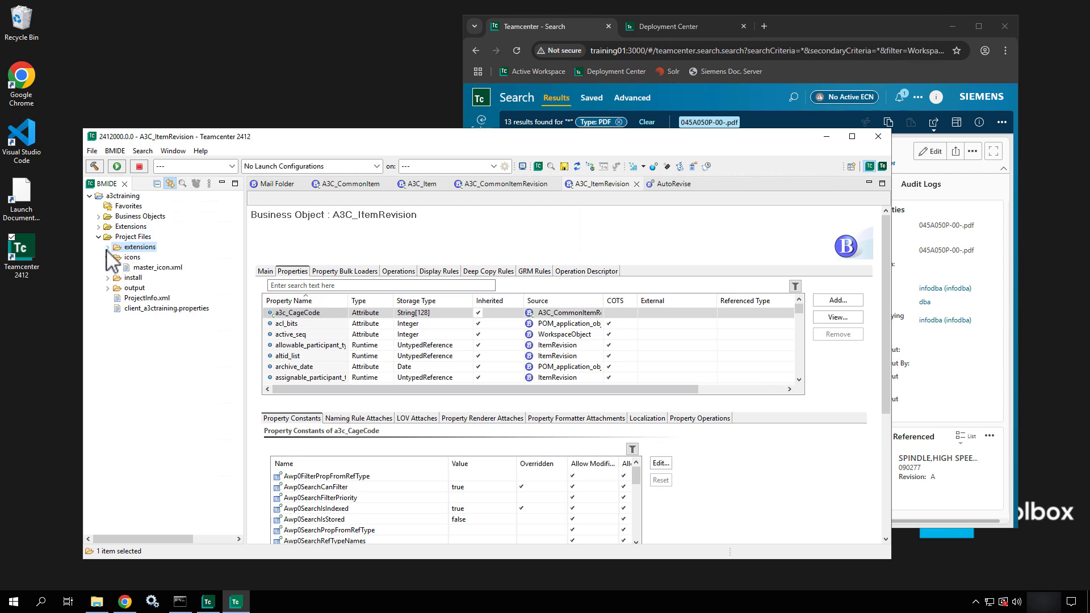
{"action": "left_click", "coordinate": [107, 247]}
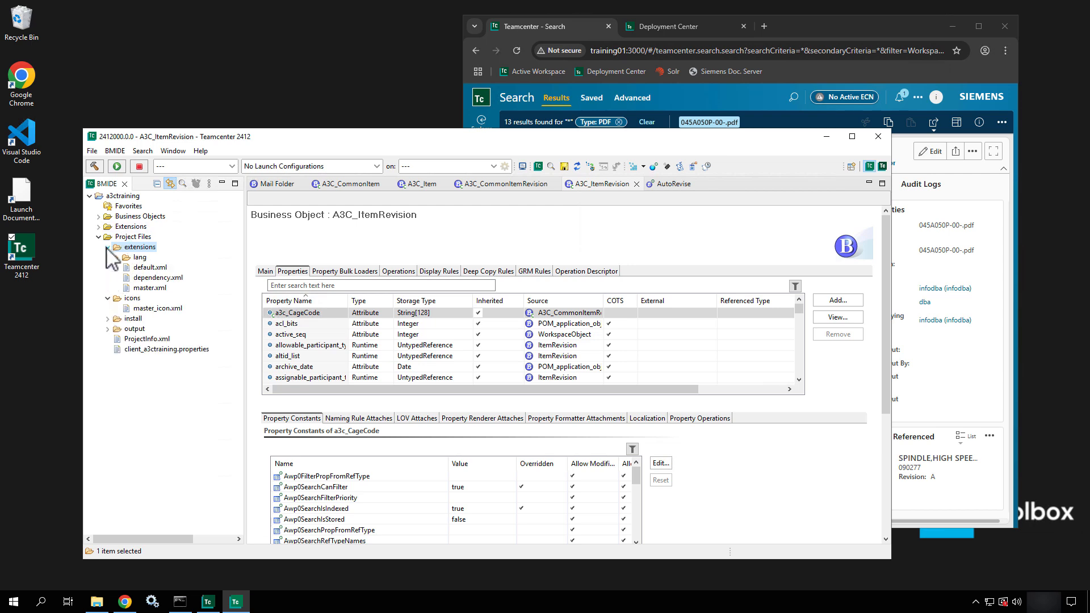
{"action": "left_click", "coordinate": [148, 267]}
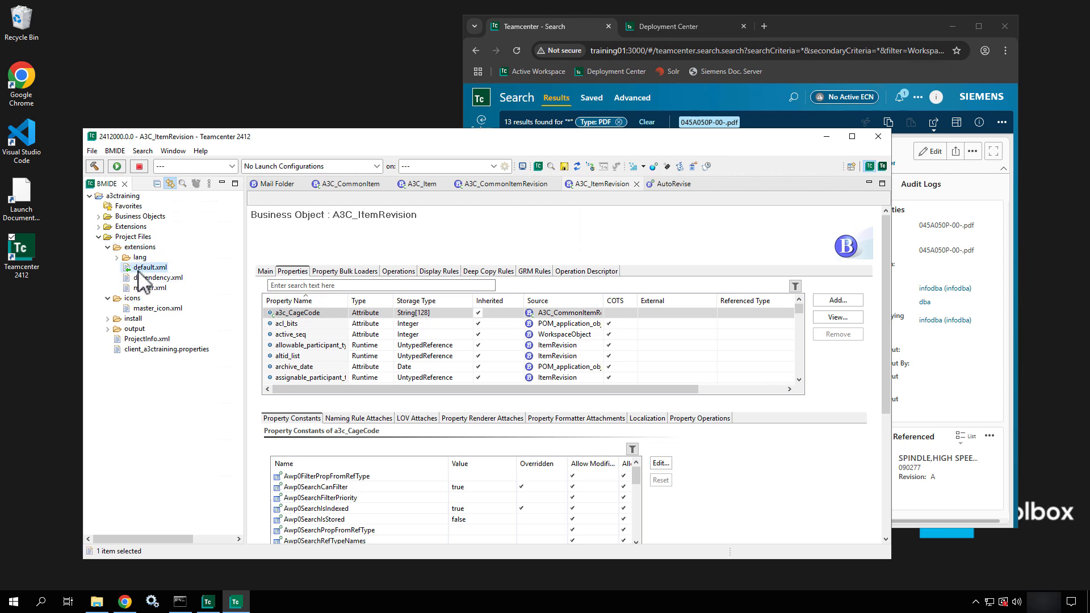
{"action": "double_click", "coordinate": [138, 269]}
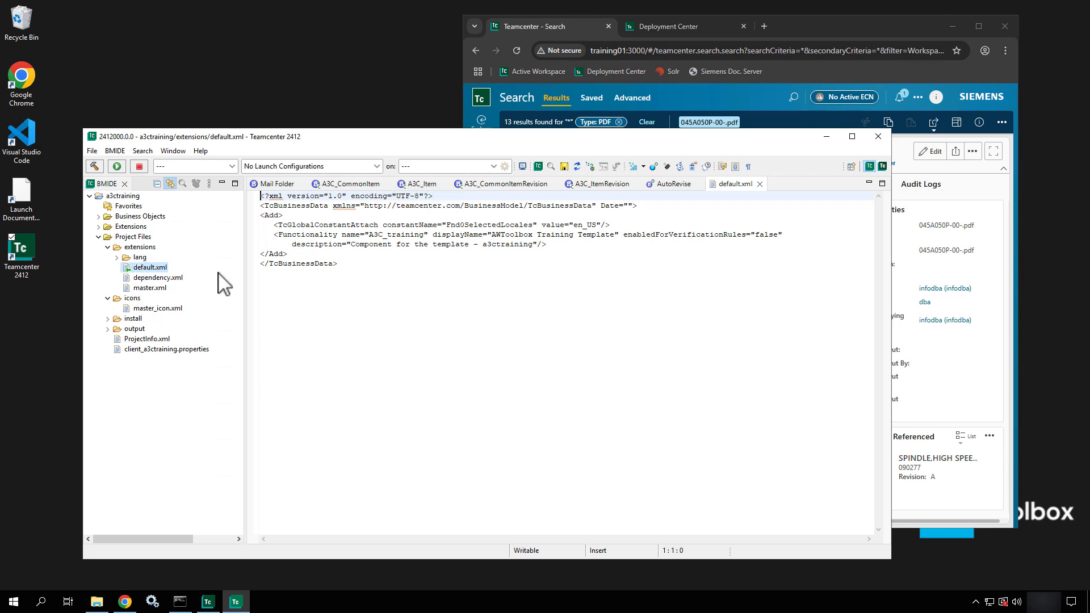
{"action": "left_click_drag", "start_coordinate": [431, 280], "coordinate": [259, 199]}
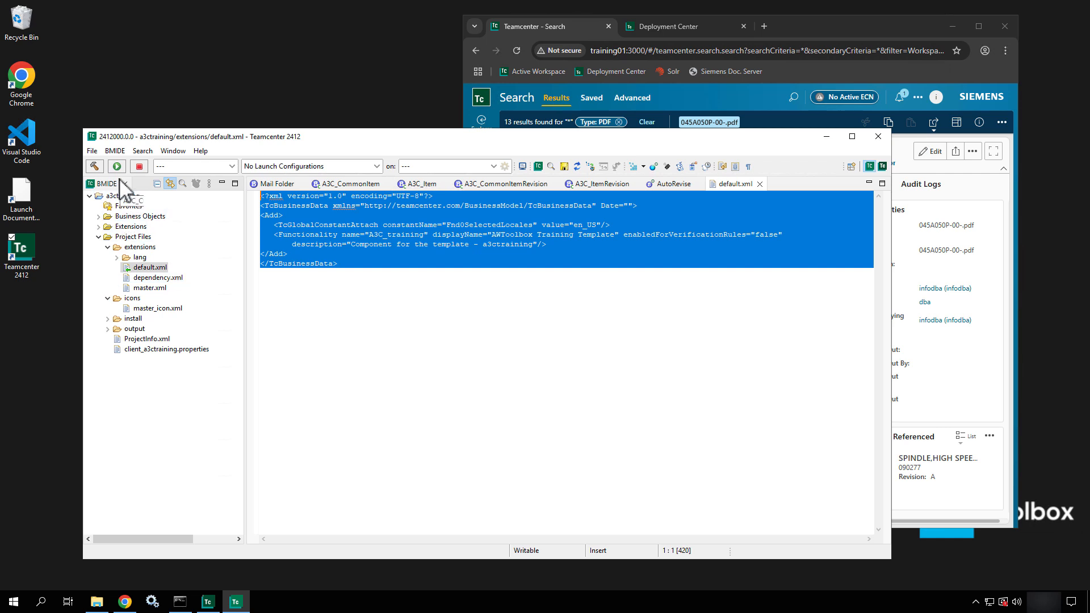
{"action": "right_click", "coordinate": [148, 247]}
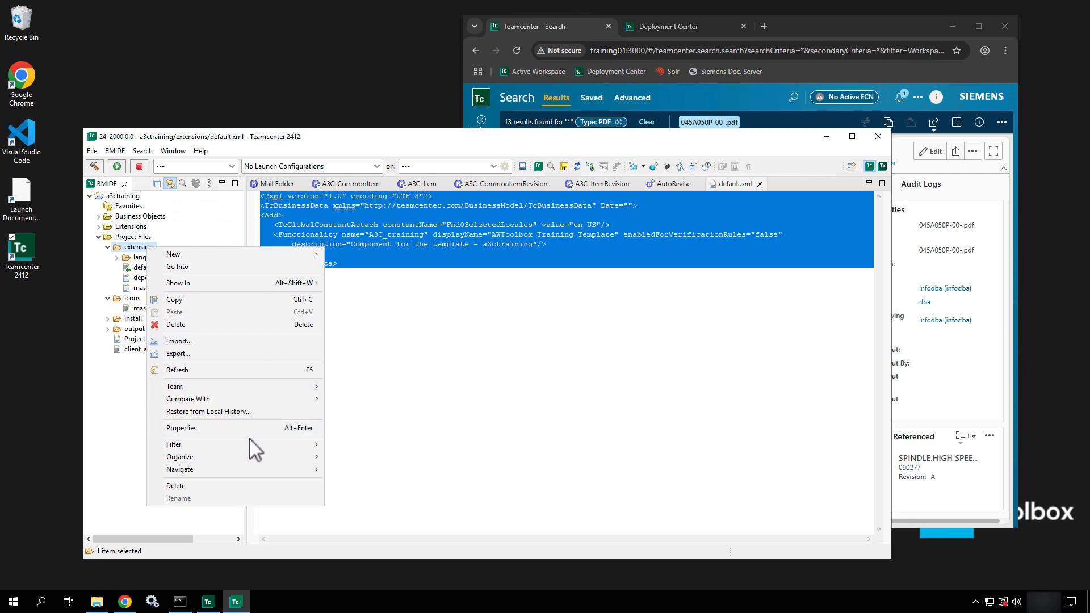
{"action": "mouse_move", "coordinate": [248, 457]}
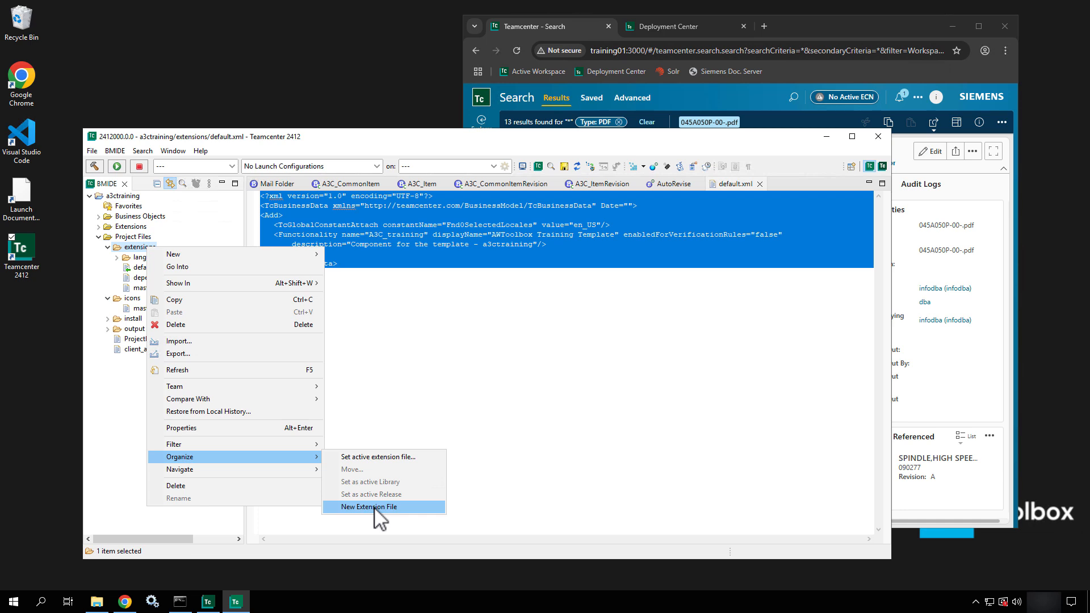
{"action": "left_click", "coordinate": [401, 379]}
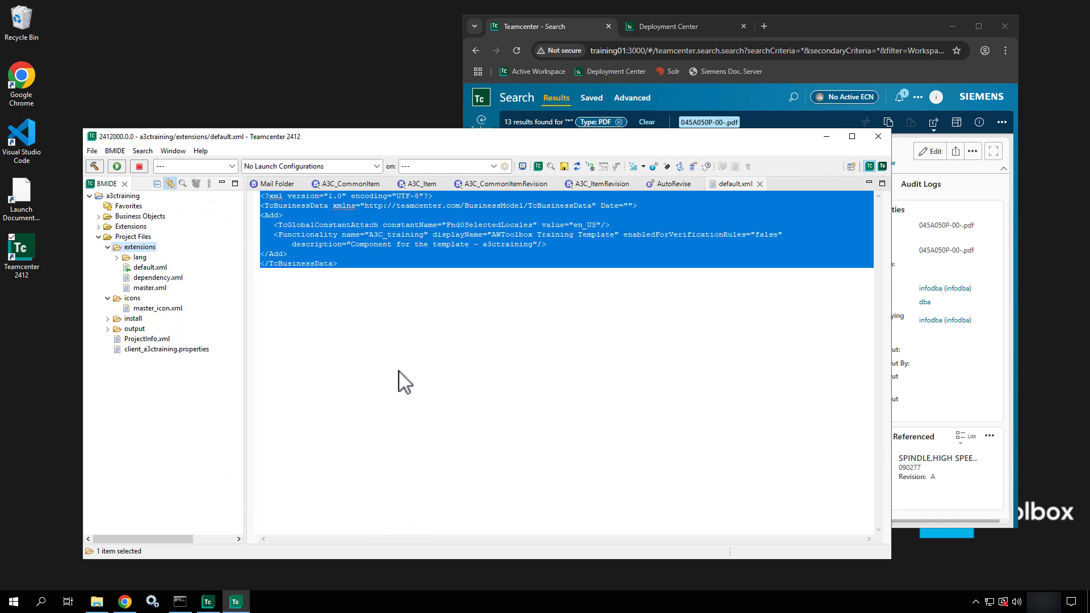
{"action": "left_click", "coordinate": [401, 371]}
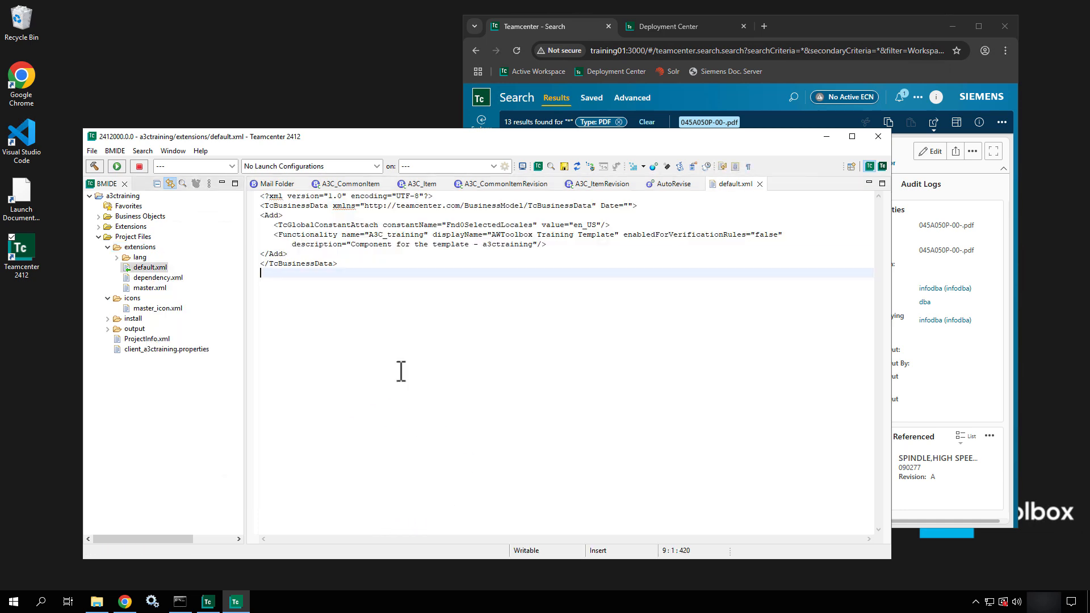
{"action": "left_click", "coordinate": [145, 278]}
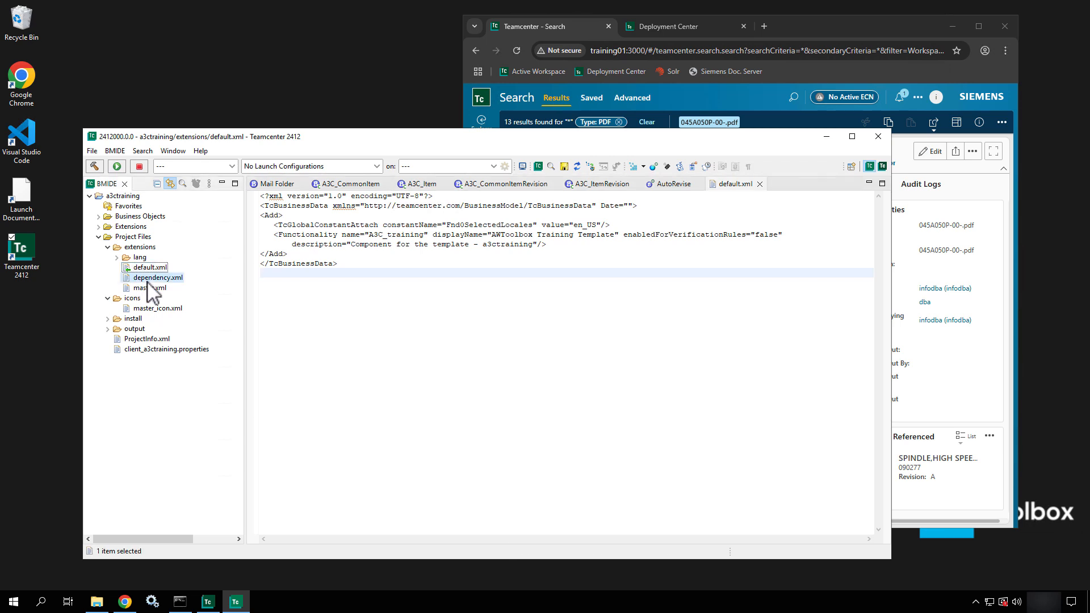
{"action": "left_click", "coordinate": [148, 289]}
{"action": "left_click", "coordinate": [156, 270]}
Save the data model of the a3ctraining project.
{"action": "left_click", "coordinate": [115, 151]}
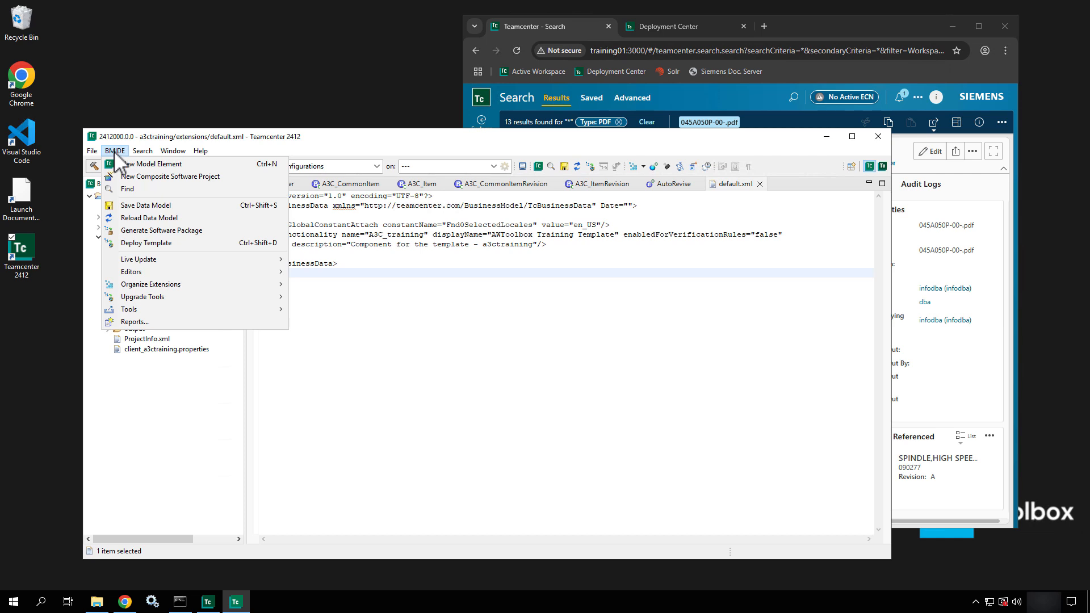
{"action": "left_click", "coordinate": [136, 206]}
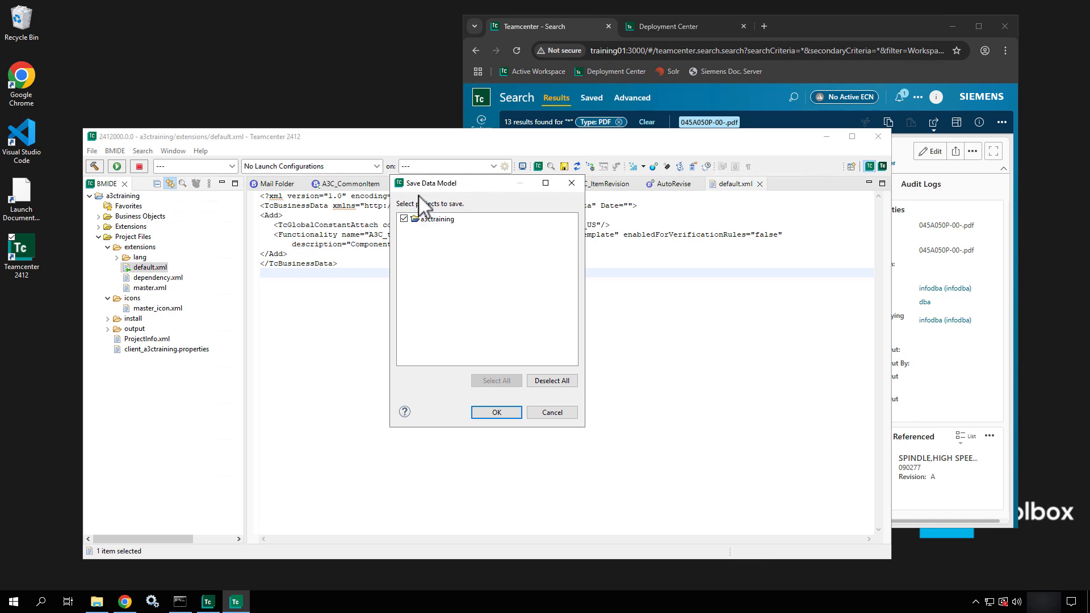
{"action": "left_click", "coordinate": [507, 412]}
{"action": "left_click", "coordinate": [497, 412]}
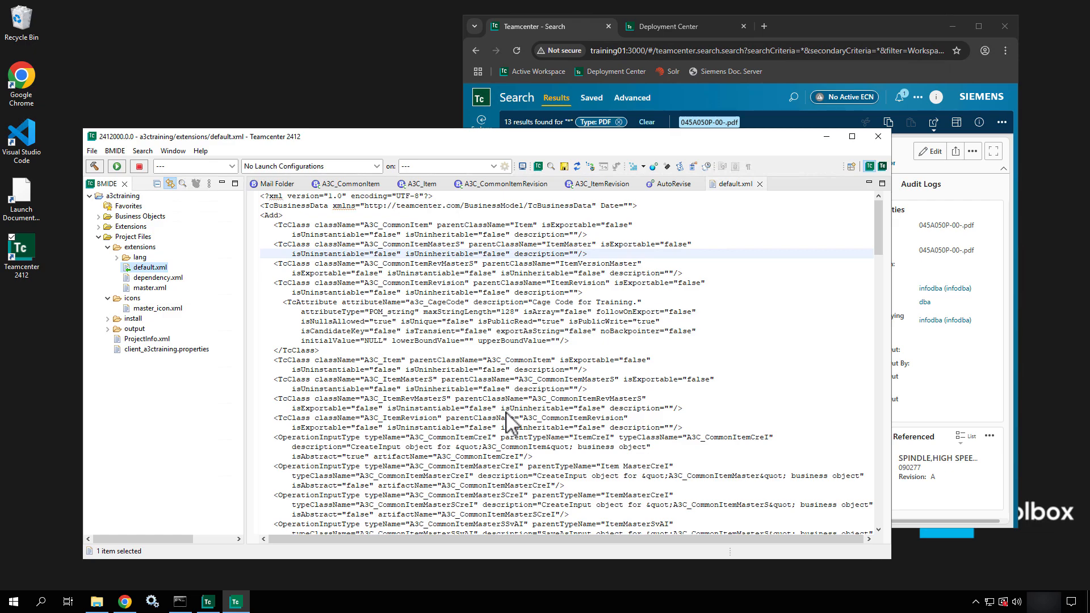
Review the A3C class definitions and a3c_CageCode property constants in default.xml, and close the file.
{"action": "scroll", "coordinate": [510, 423], "scroll_direction": "down", "scroll_amount": 20}
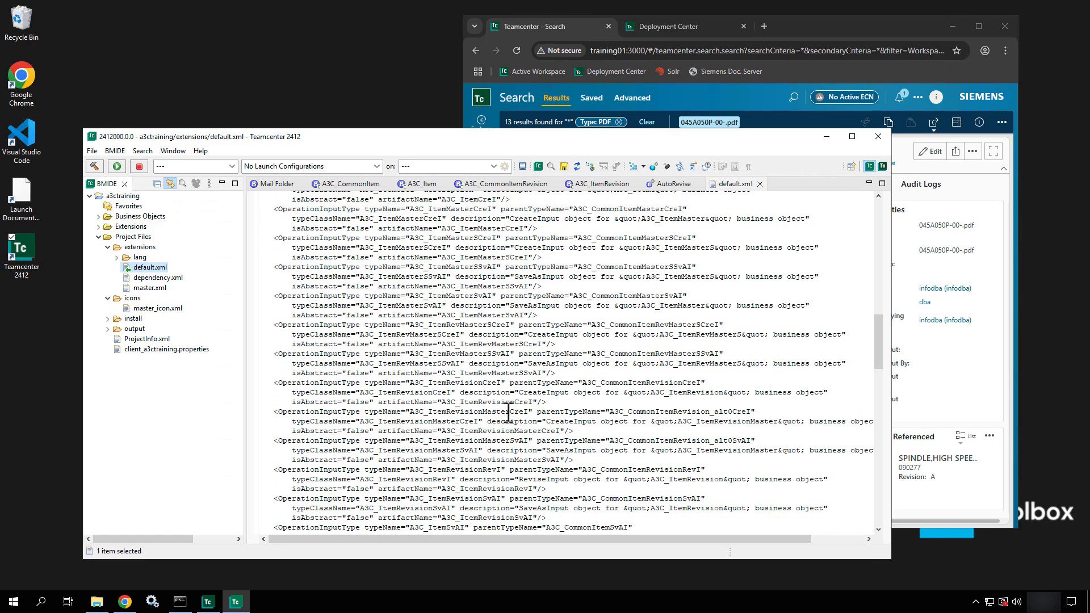
{"action": "scroll", "coordinate": [510, 414], "scroll_direction": "down", "scroll_amount": 20}
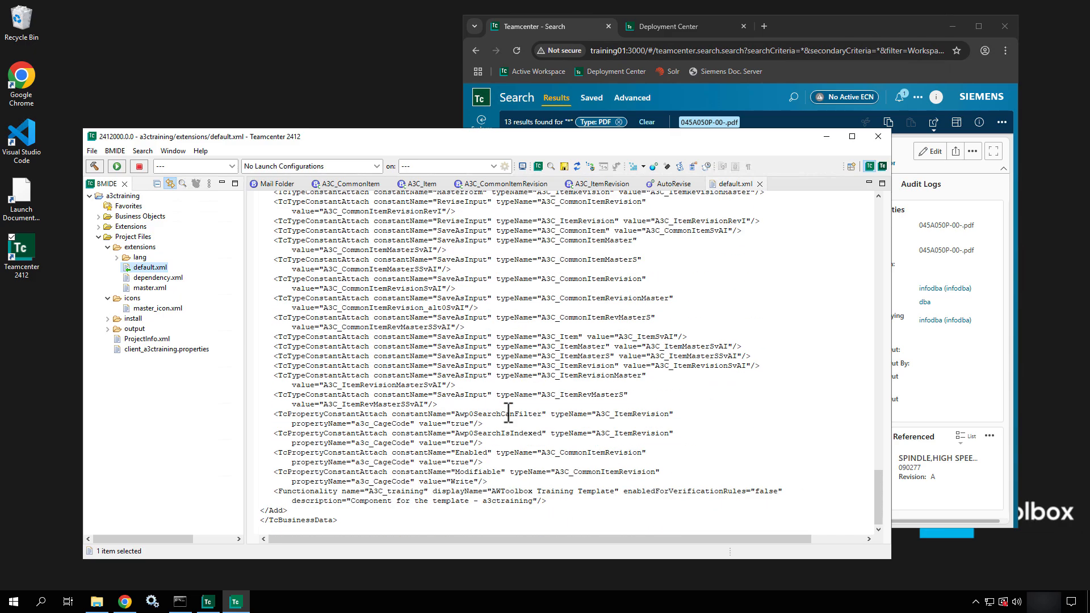
{"action": "scroll", "coordinate": [510, 413], "scroll_direction": "up", "scroll_amount": 20}
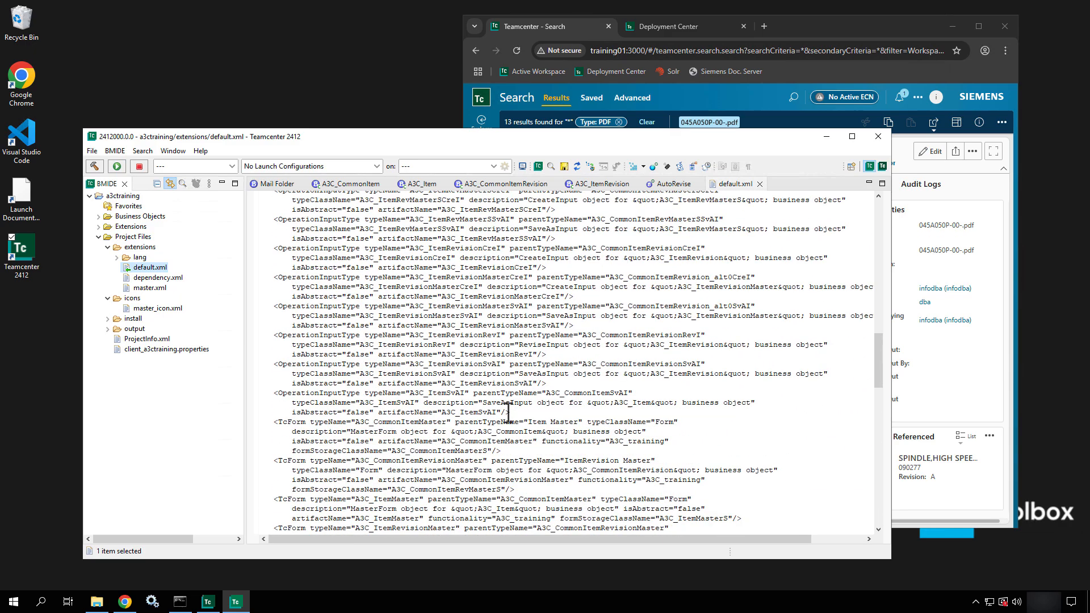
{"action": "scroll", "coordinate": [510, 413], "scroll_direction": "up", "scroll_amount": 15}
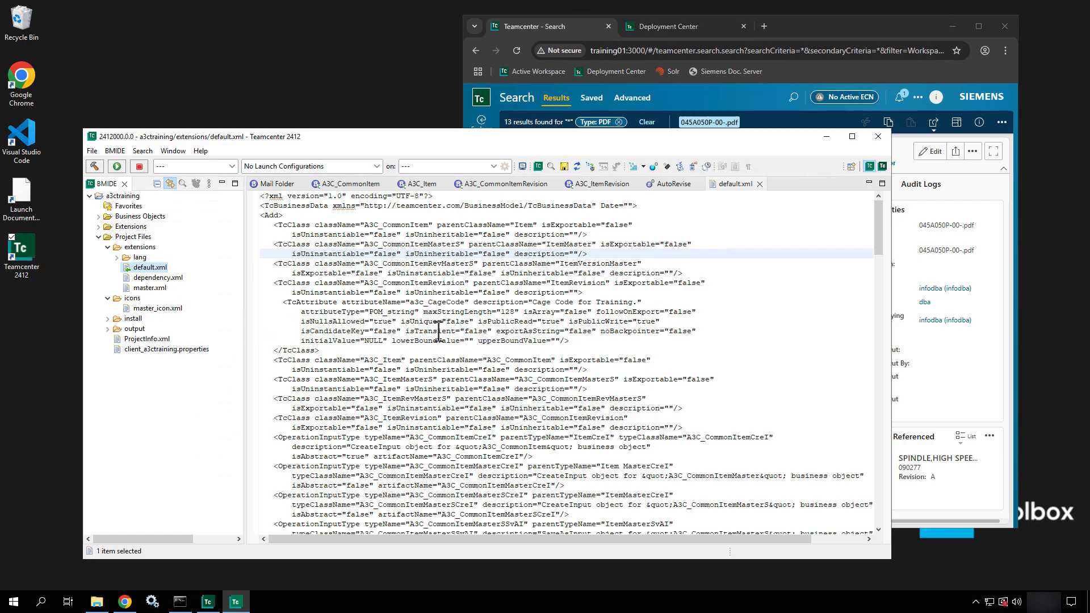
{"action": "scroll", "coordinate": [439, 332], "scroll_direction": "down", "scroll_amount": 20}
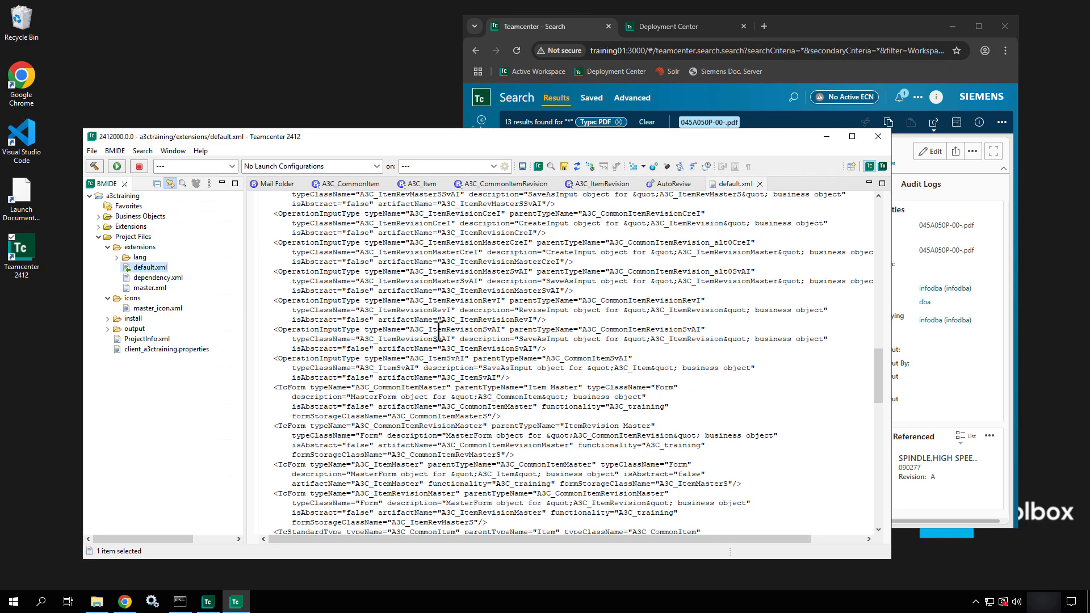
{"action": "scroll", "coordinate": [438, 332], "scroll_direction": "down", "scroll_amount": 20}
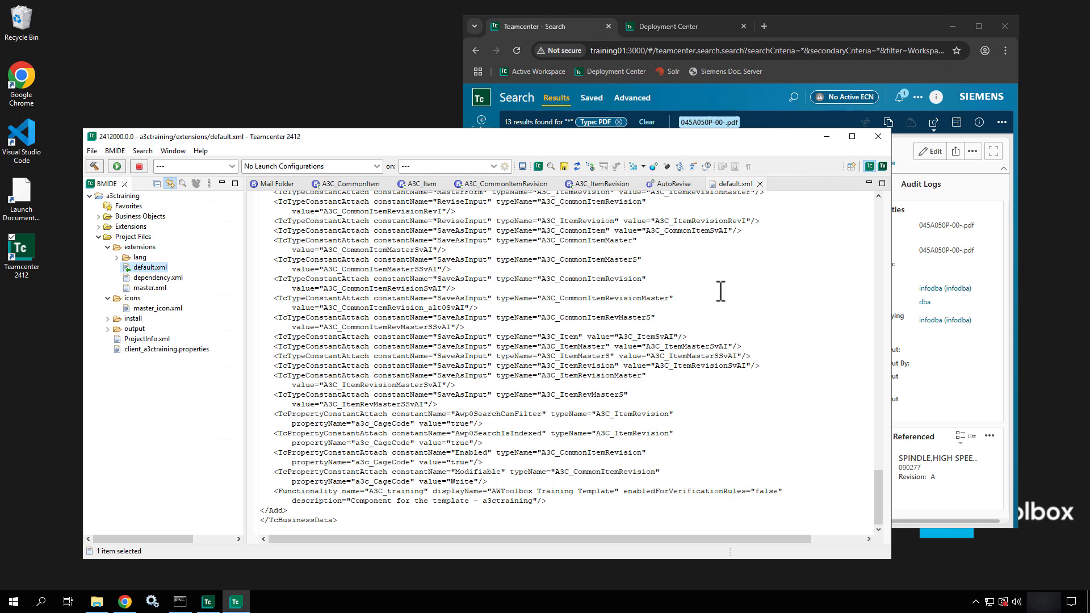
{"action": "left_click", "coordinate": [760, 184]}
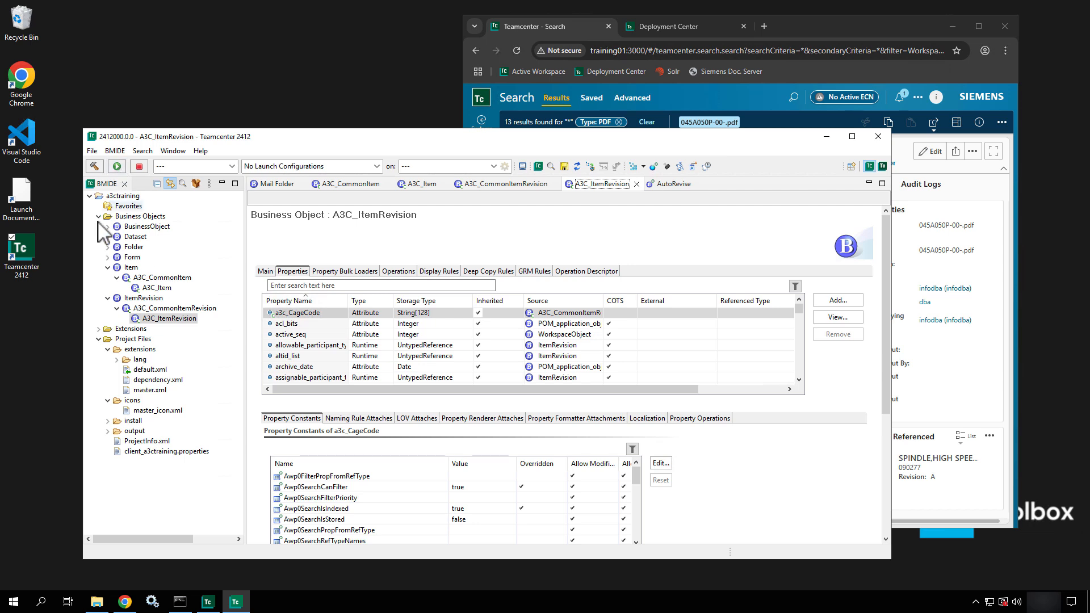